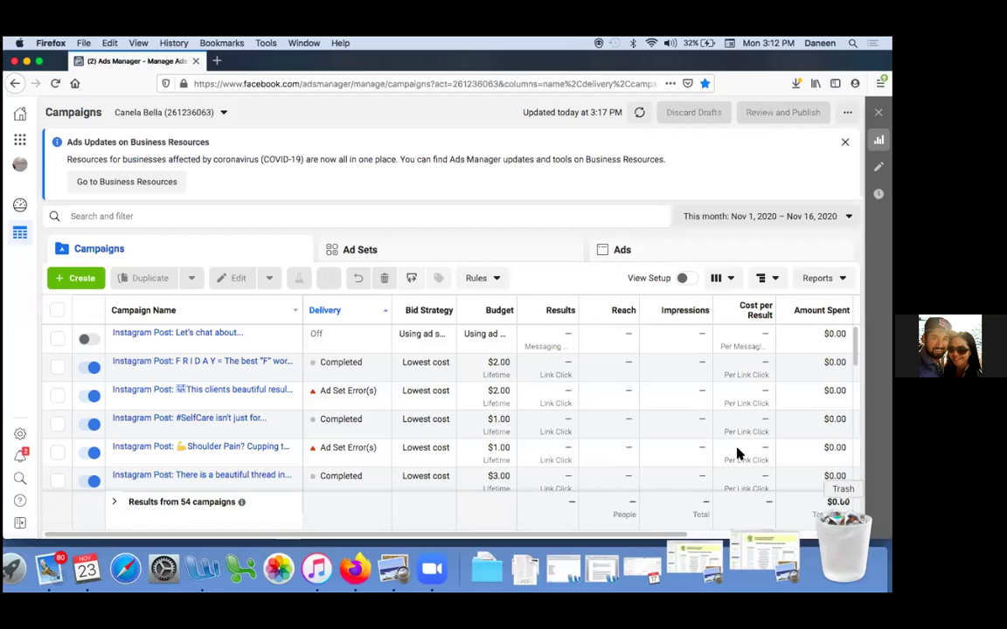
Leave the Ads Manager campaigns list and bring up the video-call app.
mouse_move(737, 453)
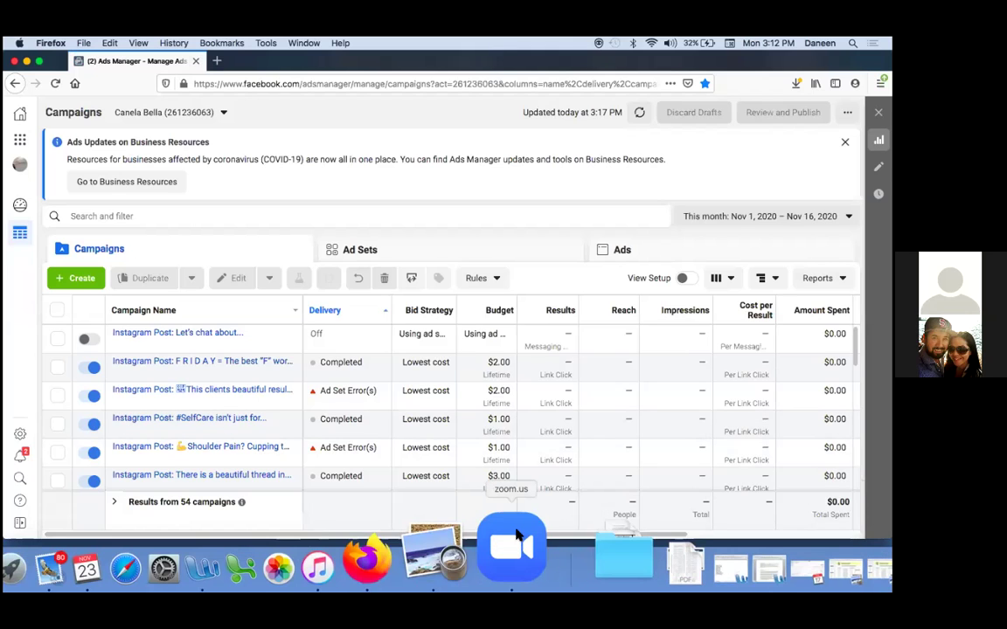
click(517, 535)
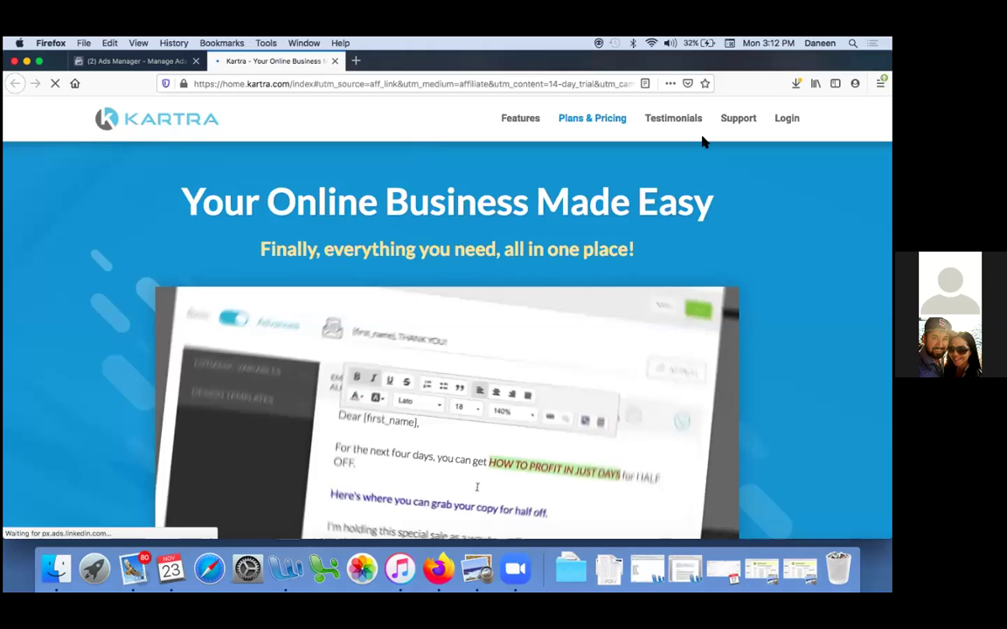
Scroll the Kartra home page and go to the 14-day trial plans page.
scroll(699, 166, down, 1)
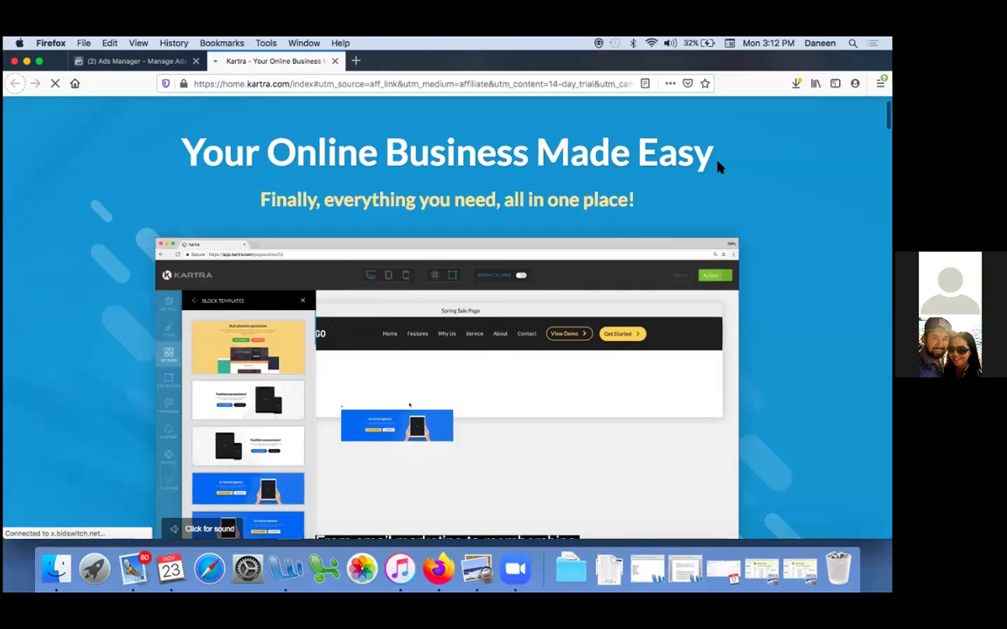
scroll(560, 231, down, 3)
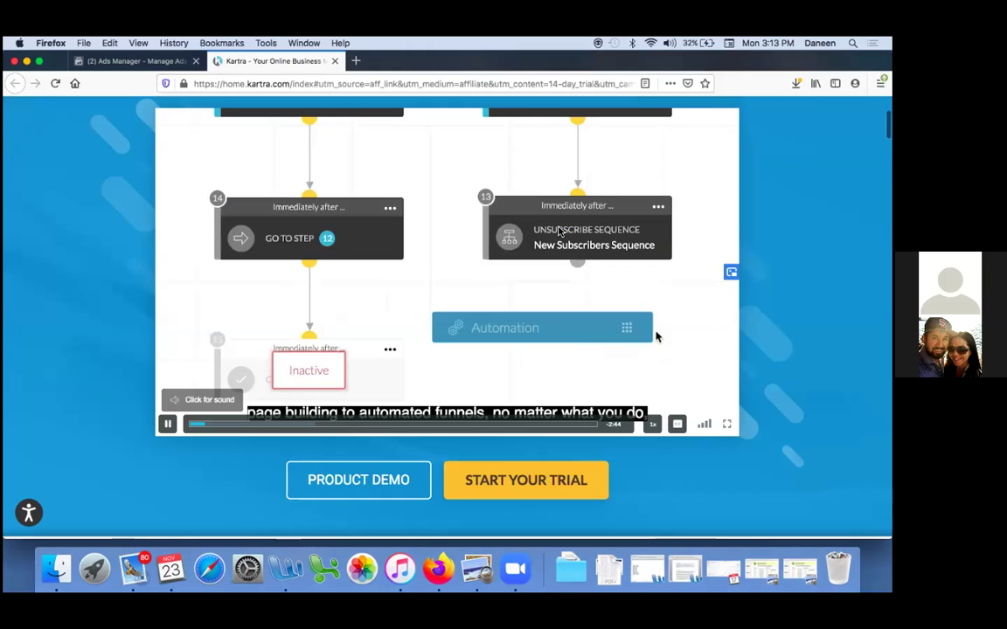
scroll(558, 238, down, 15)
scroll(558, 242, up, 20)
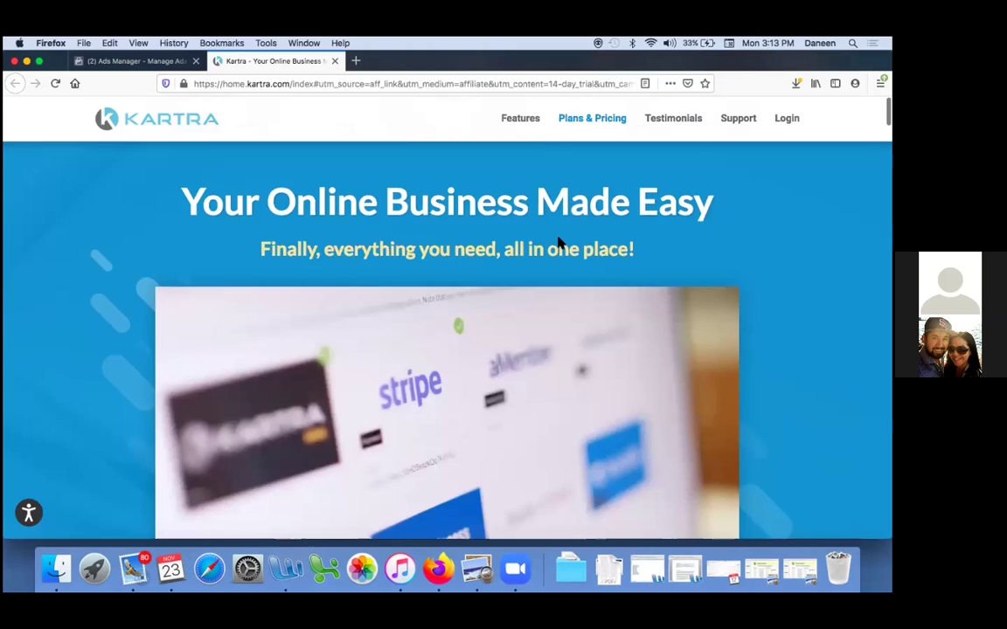
scroll(558, 243, down, 4)
click(525, 307)
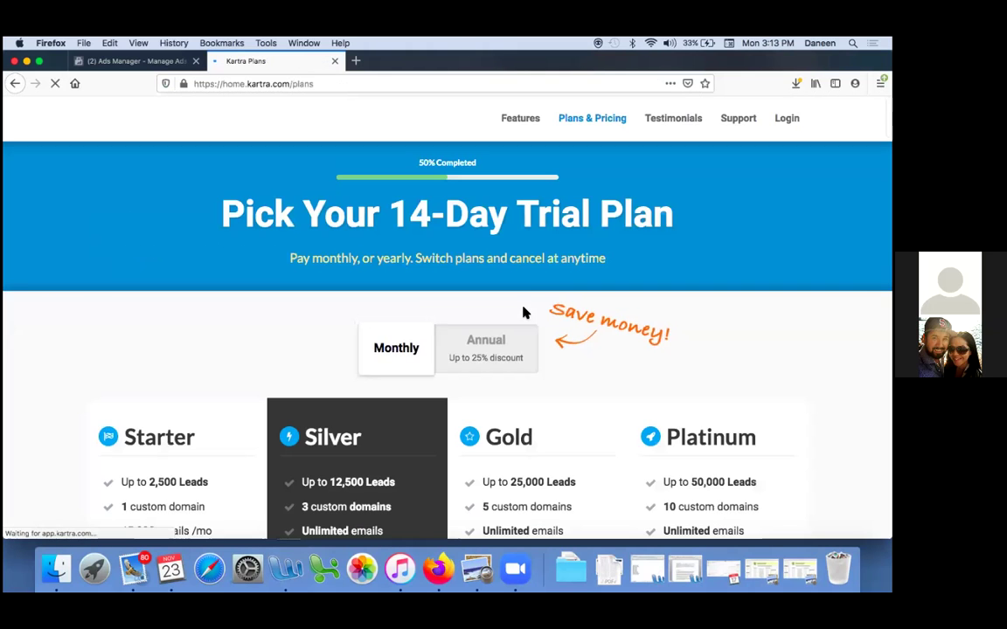
Start the trial checkout for the Starter plan.
scroll(525, 312, down, 7)
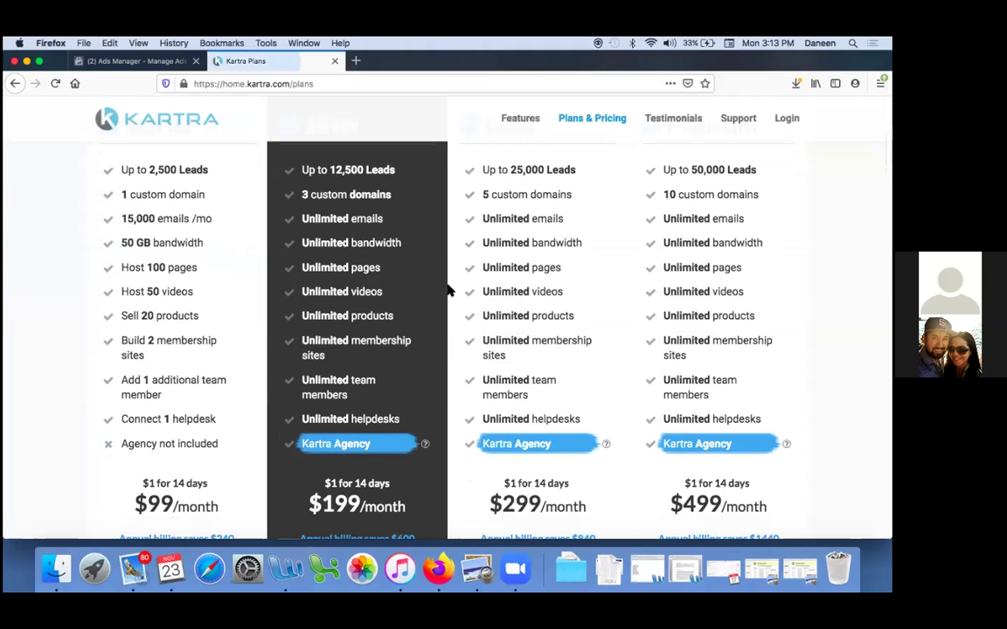
scroll(447, 290, down, 2)
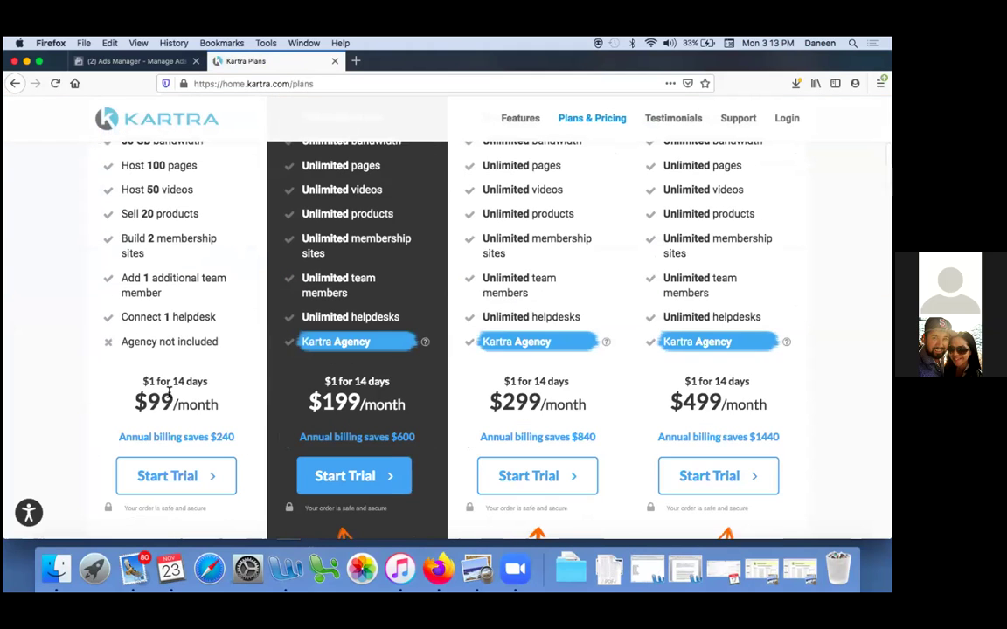
click(184, 477)
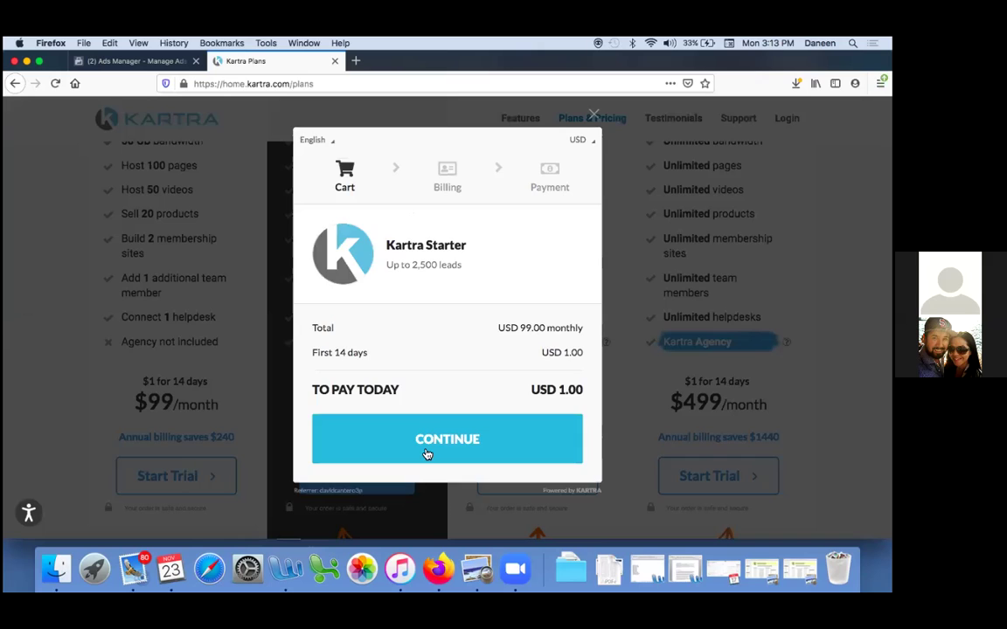
Continue from the $1 Starter trial cart to billing and dismiss the incorrect card number alert.
click(426, 454)
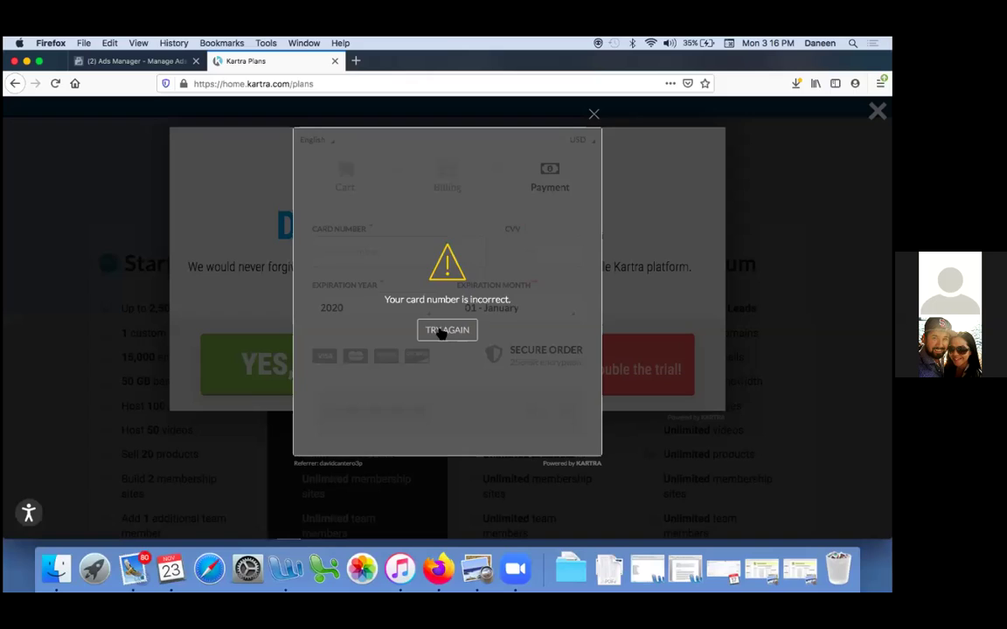
click(440, 331)
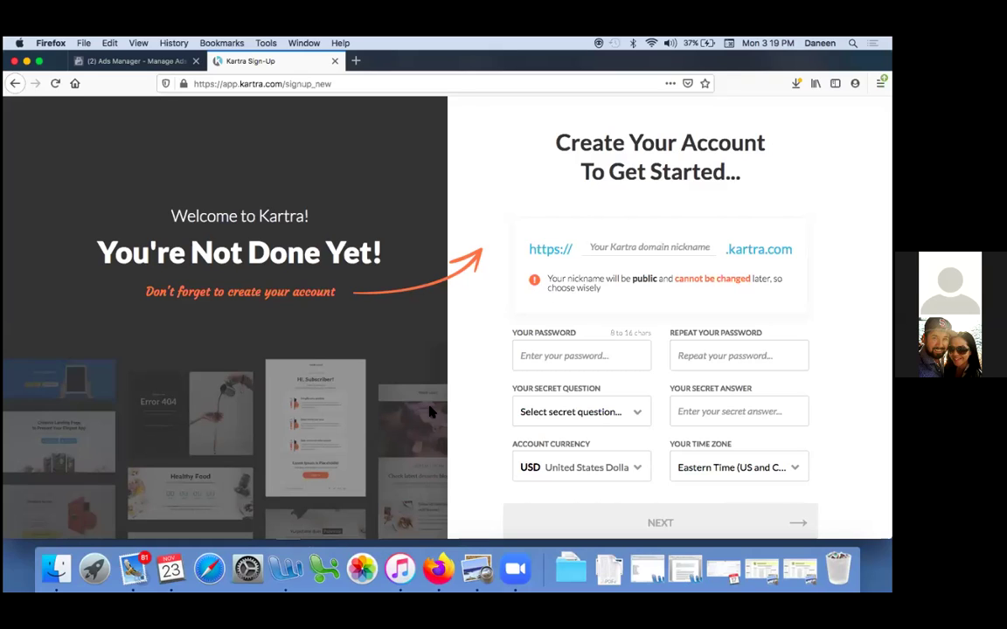
Enter 1111WAXSTUDIOSPA as the domain nickname, correcting the mistyped ending.
click(621, 255)
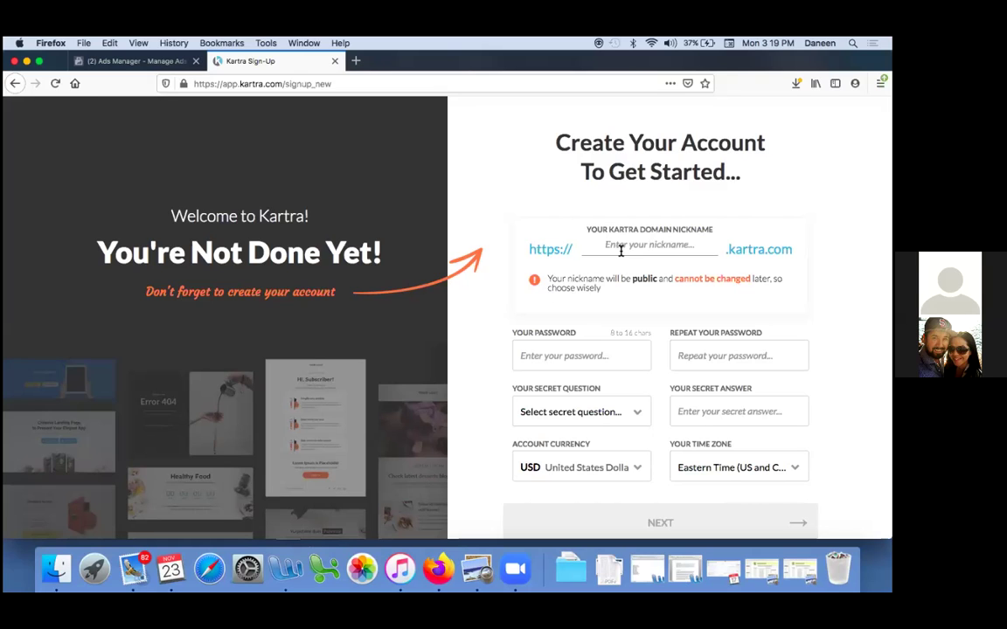
text(1111WAXSTUDIOAND)
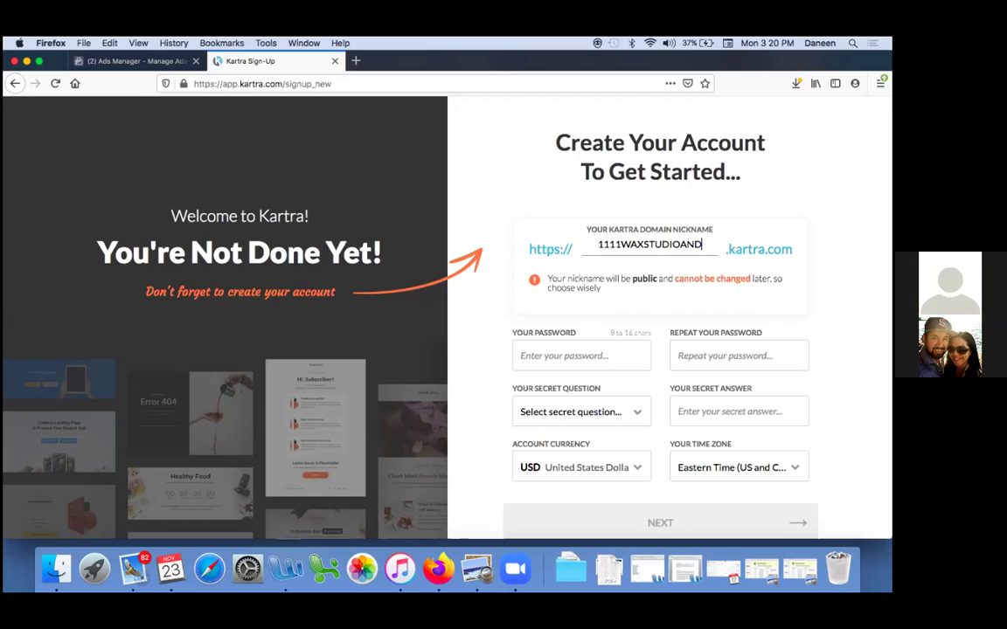
key(BackSpace)
key(BackSpace)
key(BackSpace)
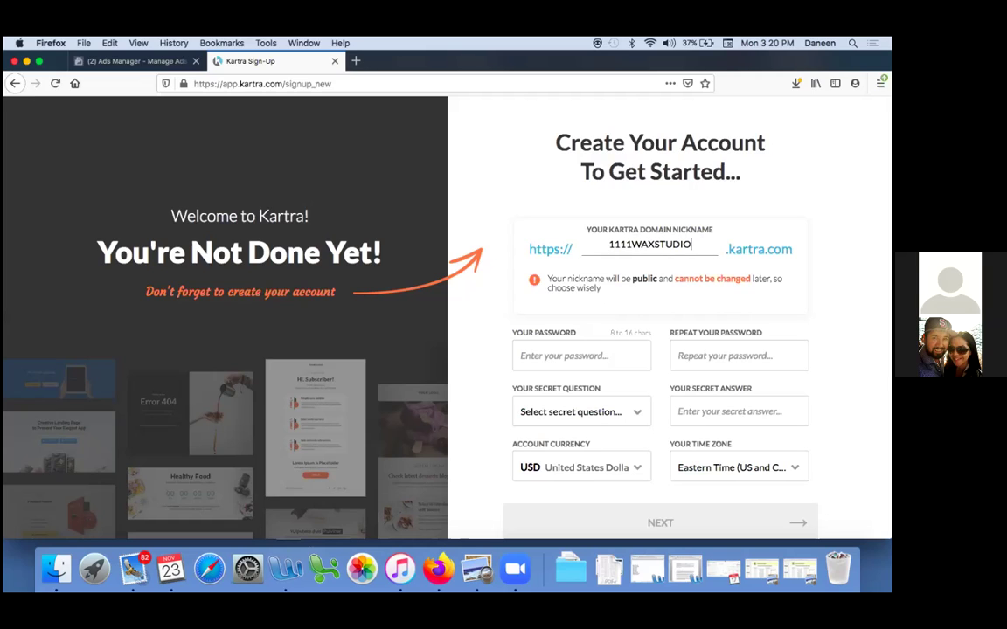
text(SPA)
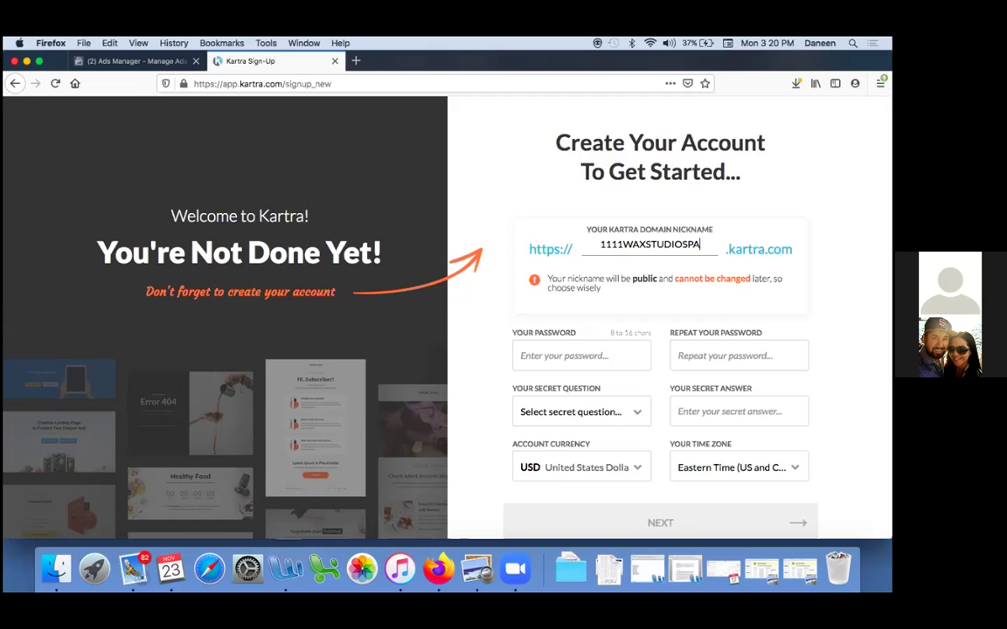
Enter the account password and move to the Repeat Password field.
click(522, 354)
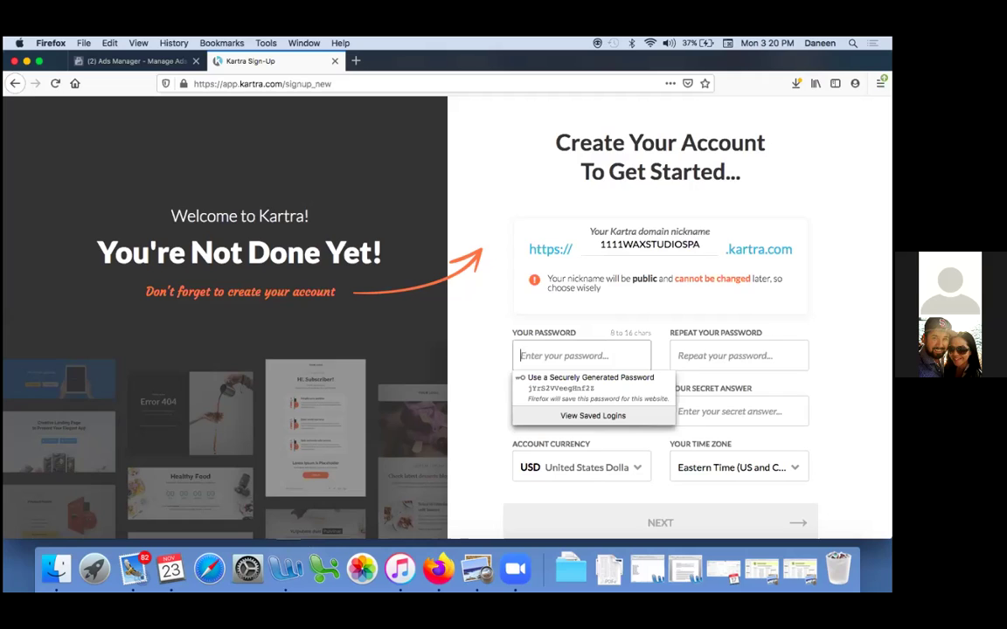
text(••••••••)
click(738, 356)
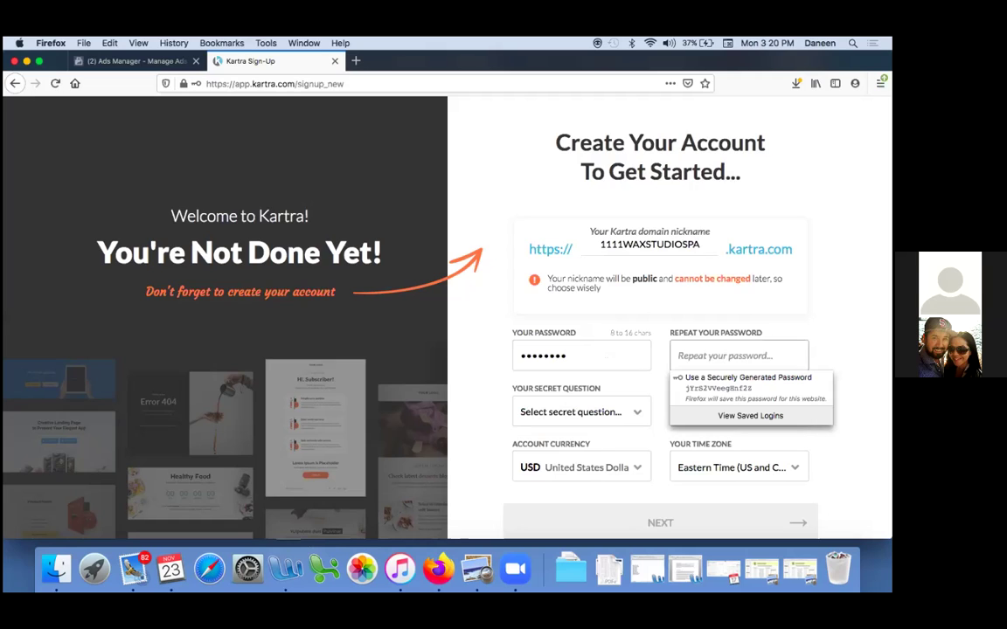
text(••••••••)
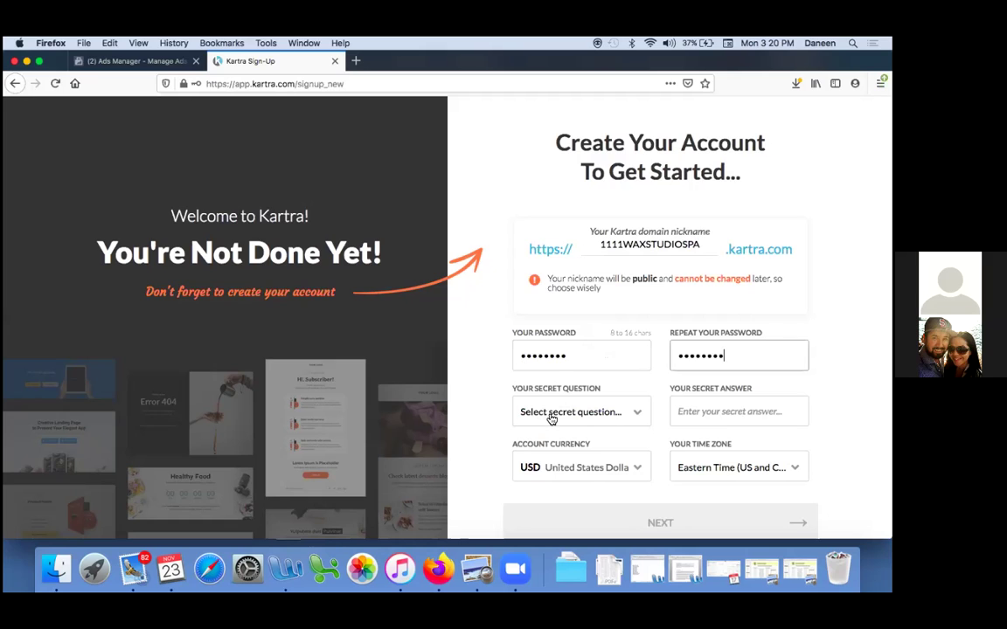
Choose 'Your favorite perfume?' as secret question, type the answer, and dismiss the save-login prompt.
click(552, 420)
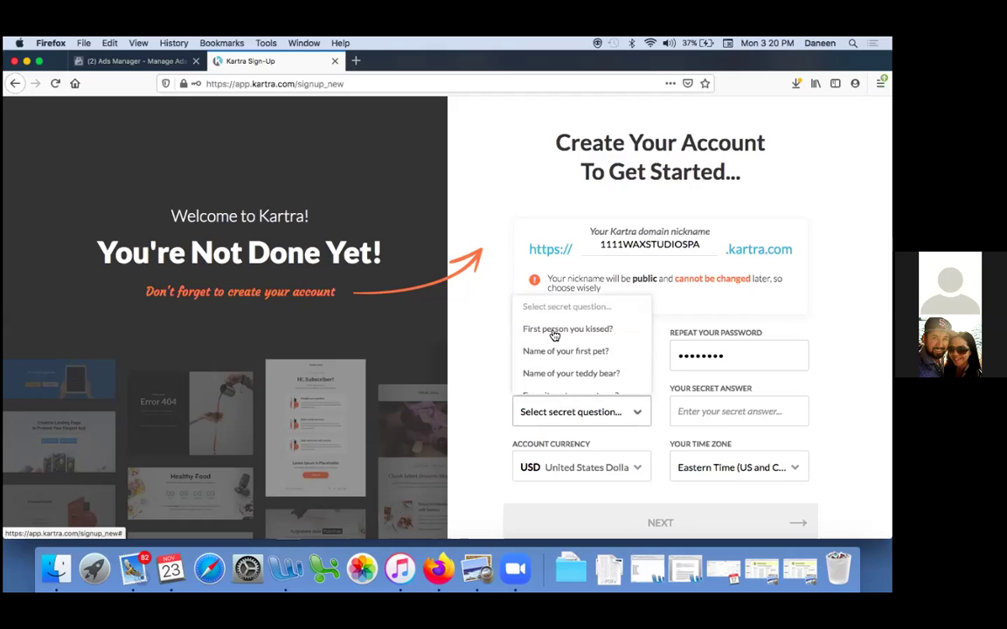
scroll(553, 335, down, 1)
scroll(553, 335, down, 1)
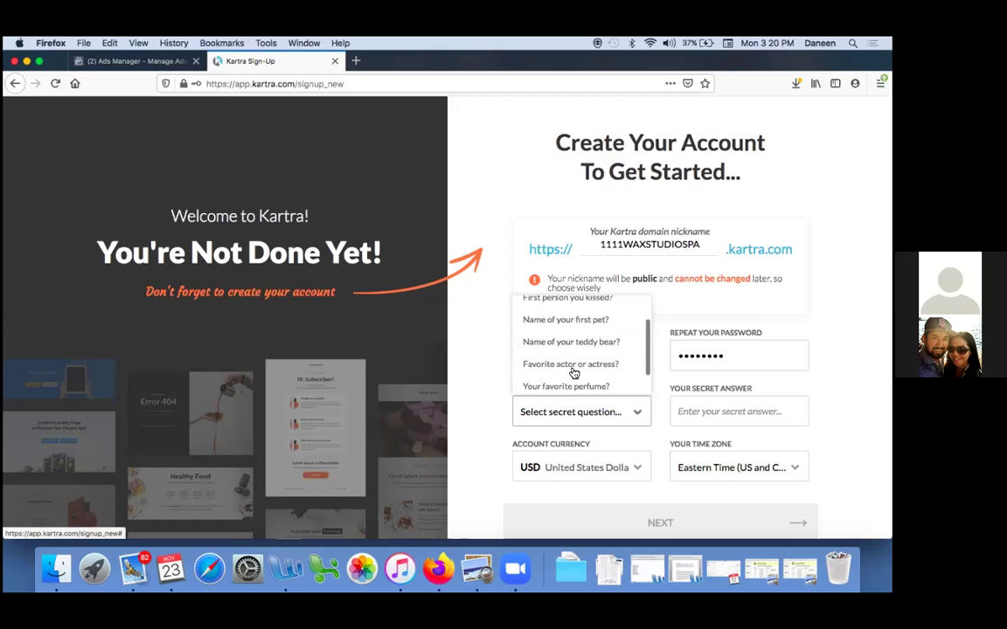
scroll(574, 373, down, 1)
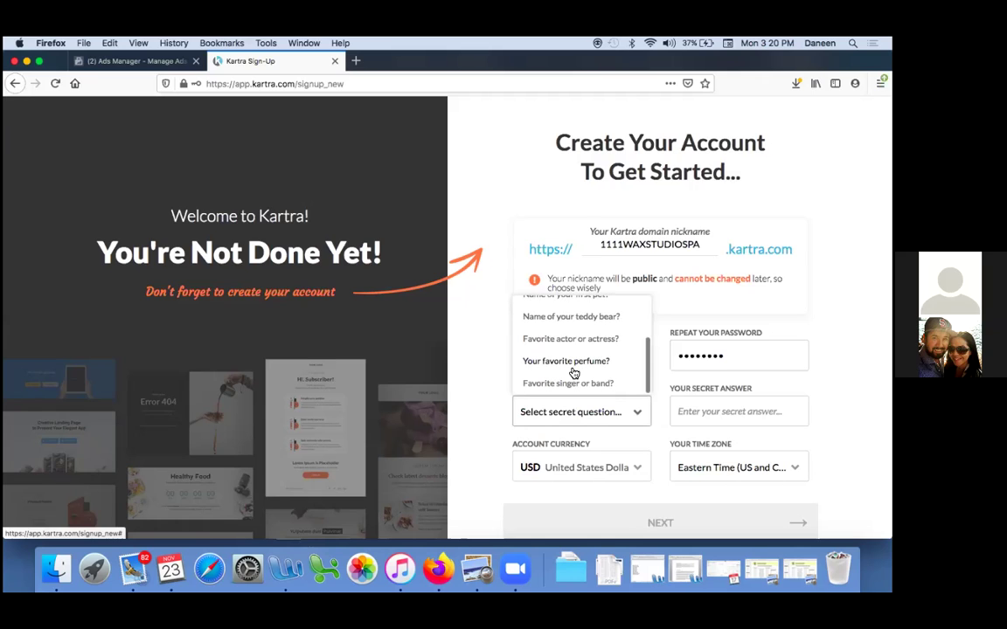
scroll(574, 374, down, 1)
click(573, 339)
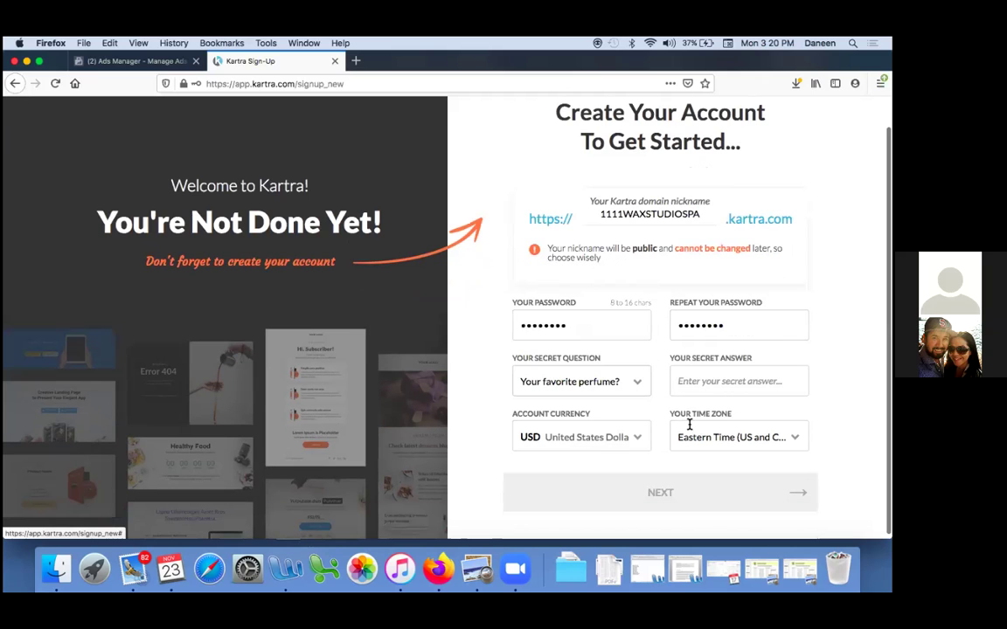
key(Tab)
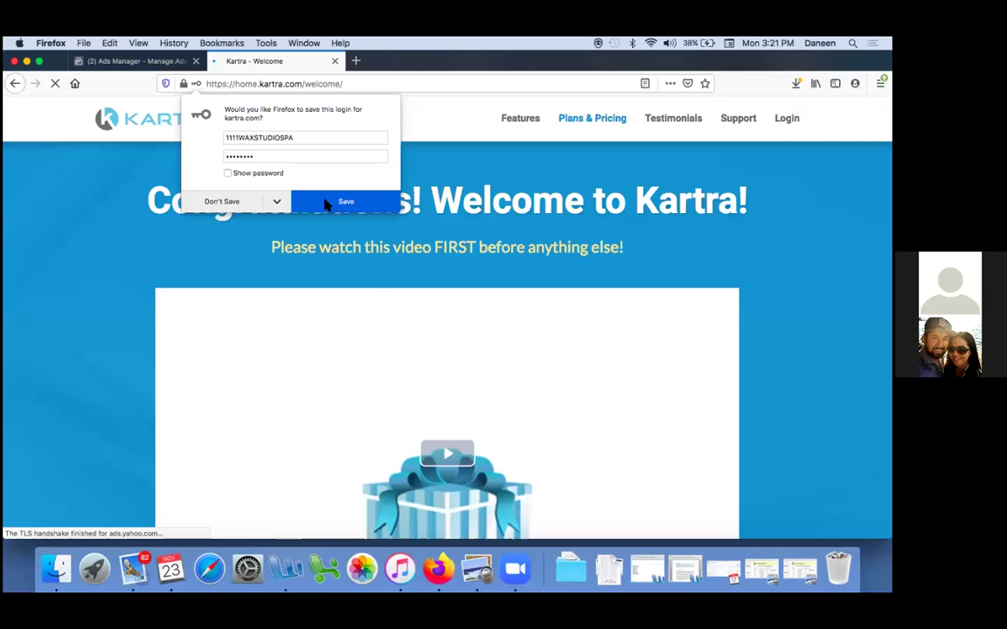
click(327, 203)
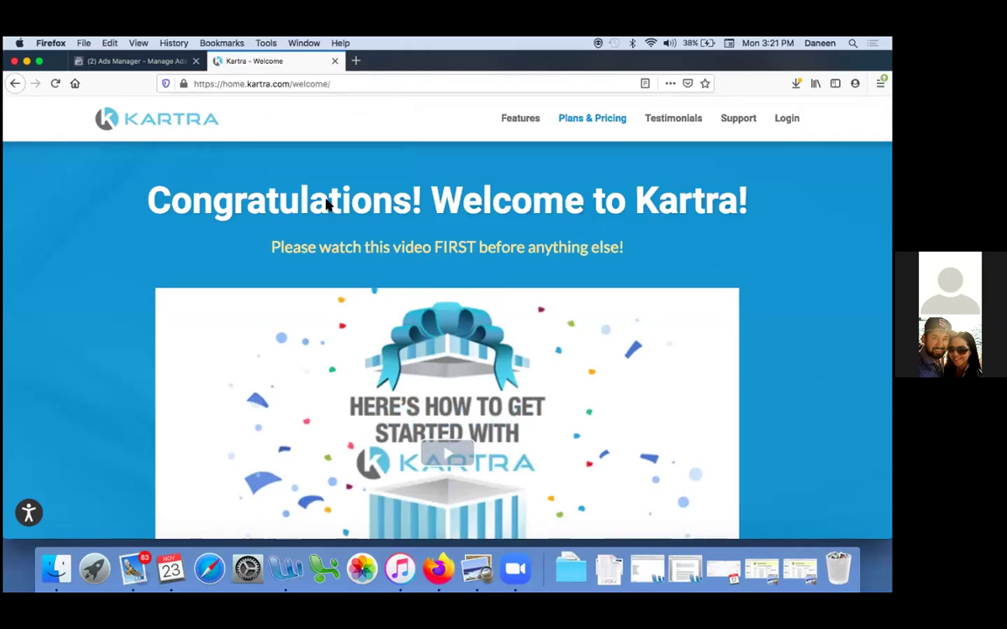
Scroll the welcome page to the Check Your Inbox step, then switch to the Mail inbox.
scroll(358, 179, down, 2)
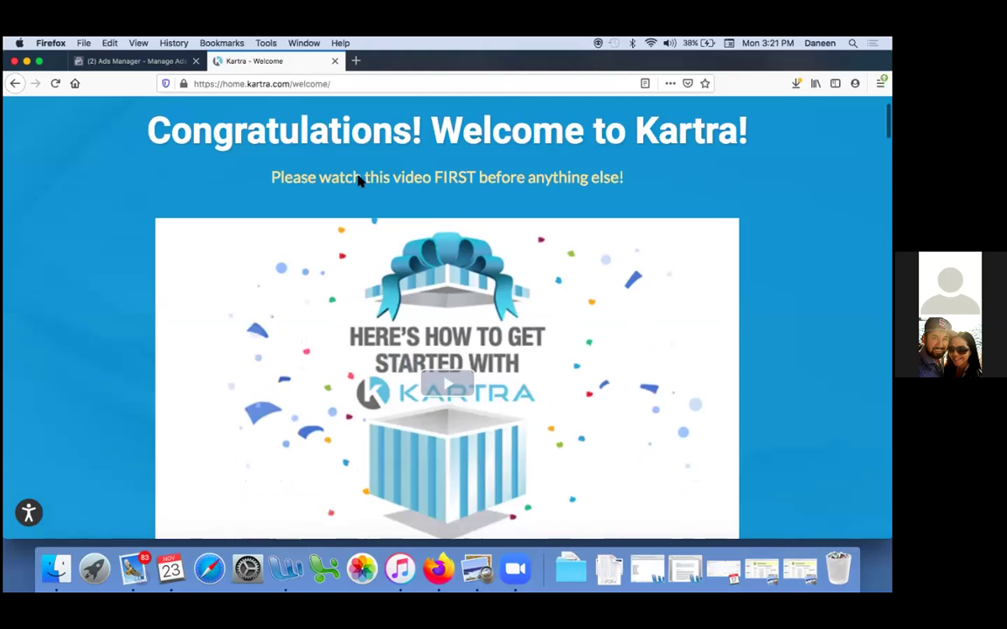
scroll(358, 180, down, 2)
scroll(360, 182, up, 1)
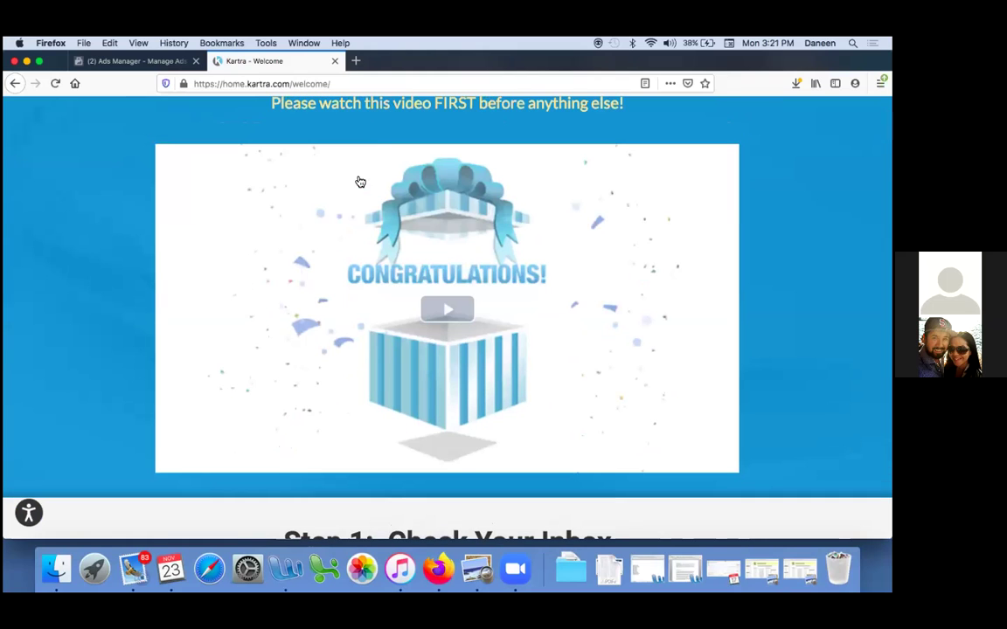
scroll(461, 341, down, 6)
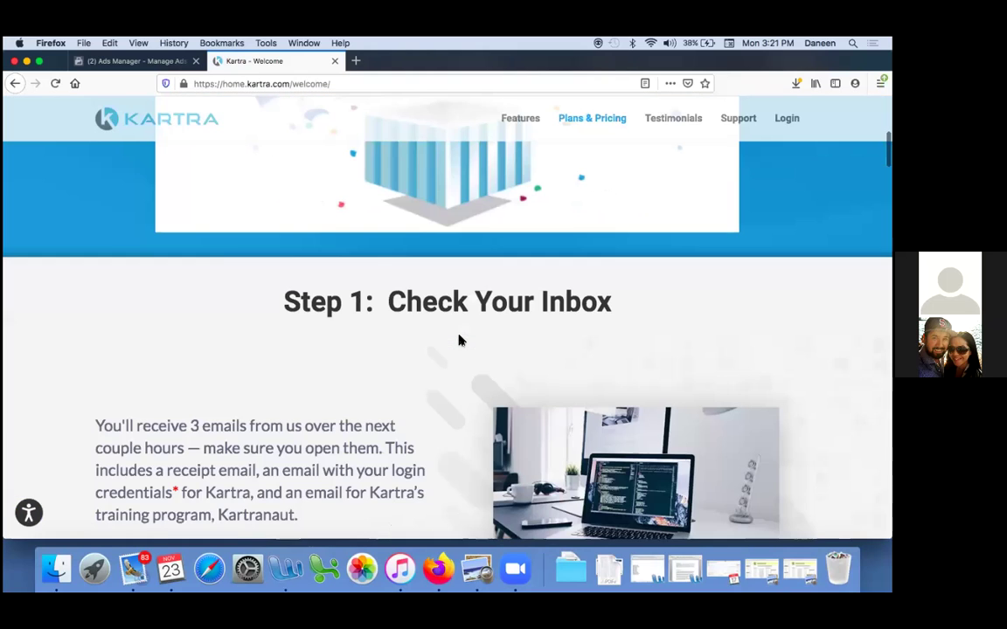
scroll(460, 341, down, 1)
scroll(461, 341, down, 2)
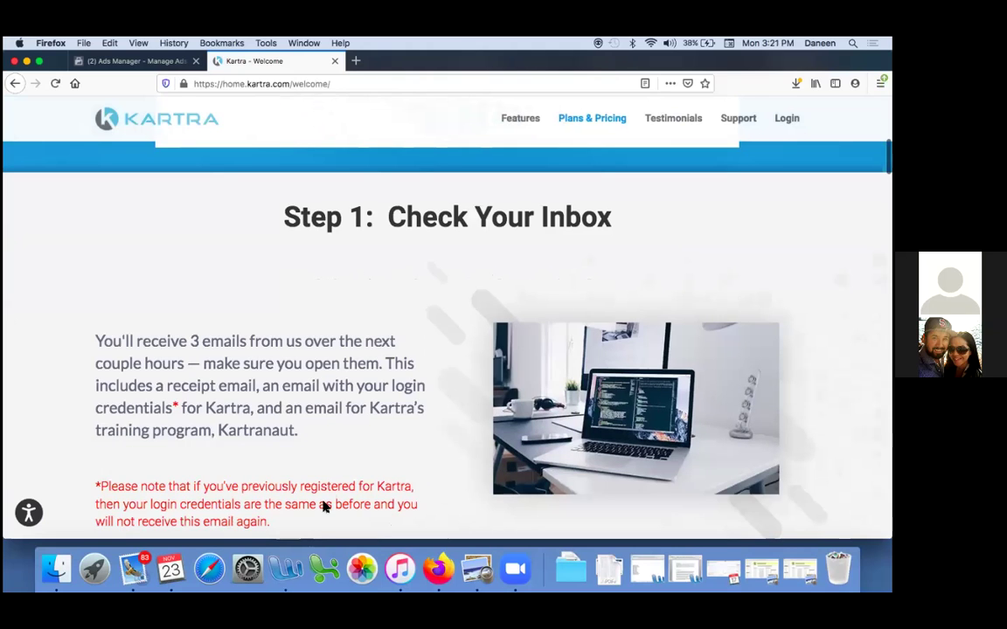
click(132, 547)
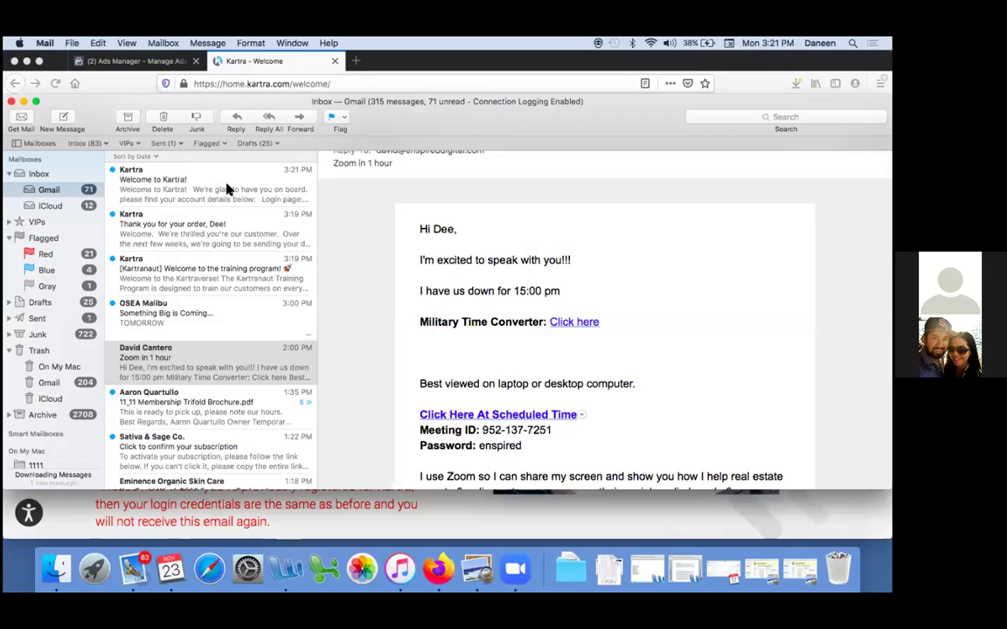
Switch between the open windows to bring the Mail inbox to the front.
click(26, 61)
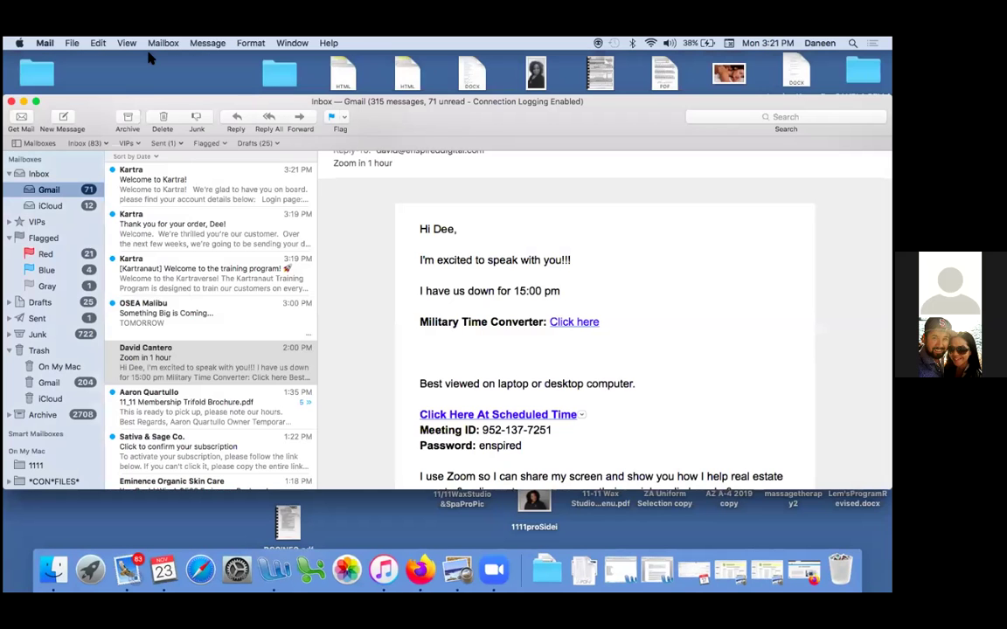
key(ctrl+Up)
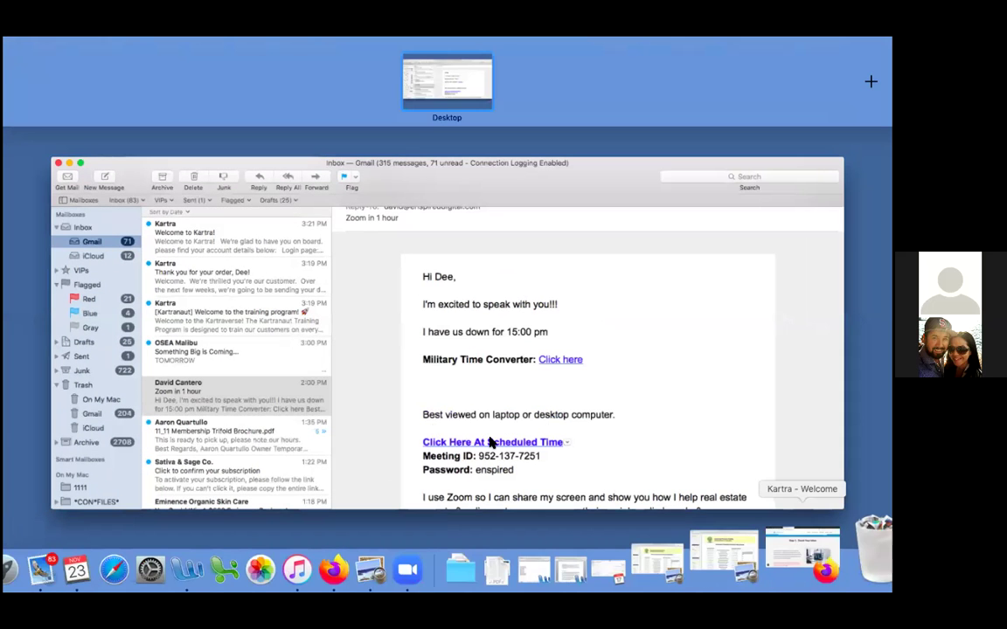
click(802, 570)
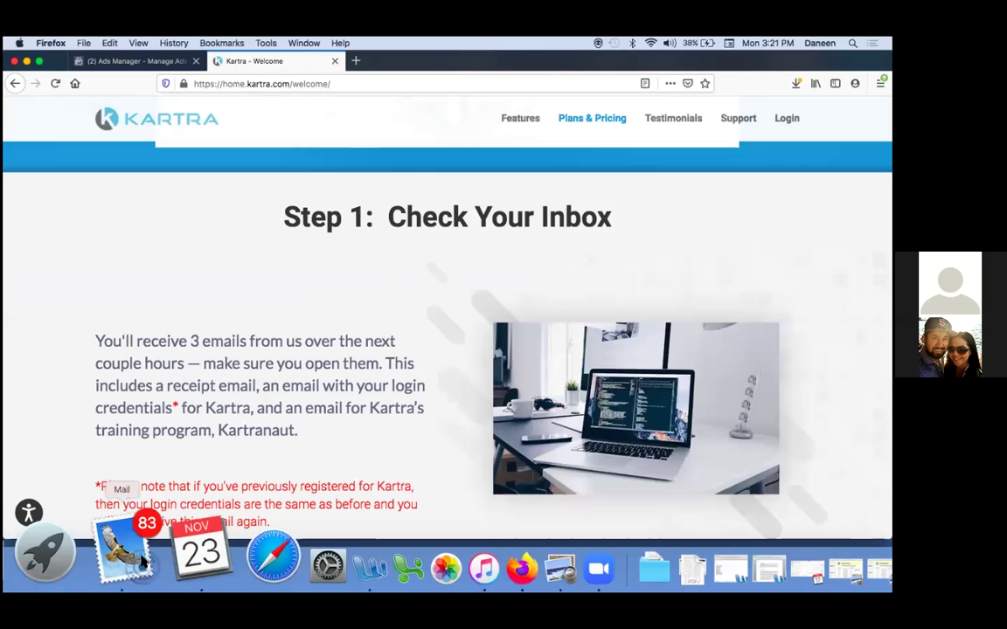
click(142, 562)
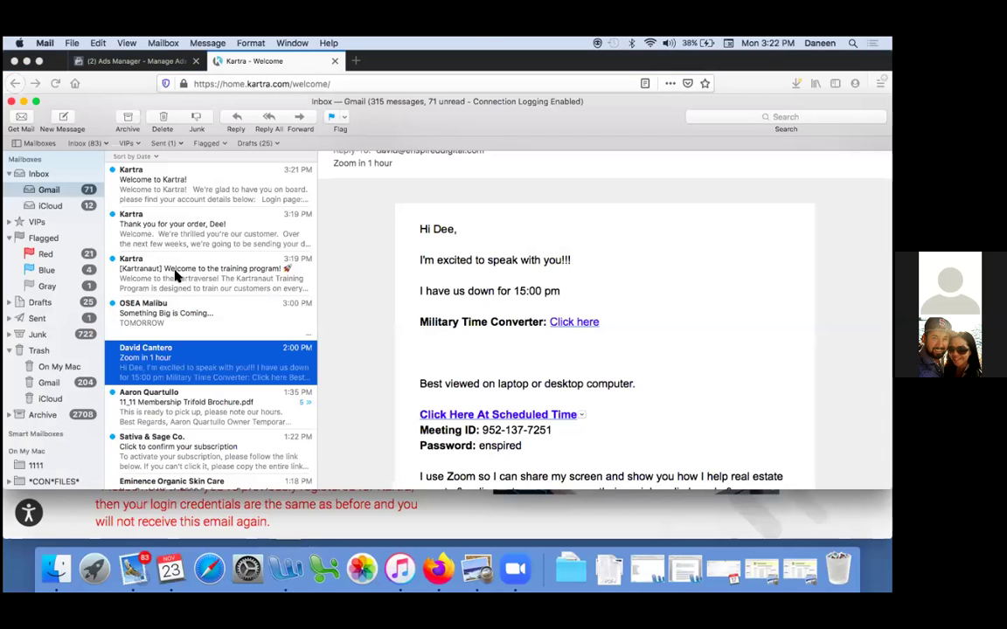
Read the Kartranaut training email, then open the Welcome to Kartra! email with login details.
click(175, 271)
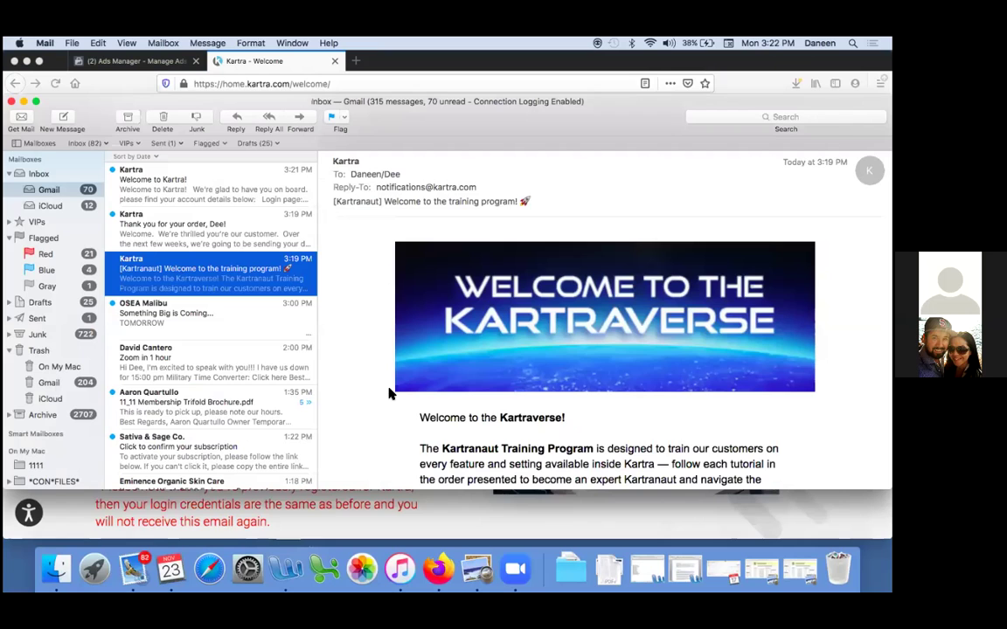
scroll(454, 361, down, 4)
scroll(453, 361, up, 3)
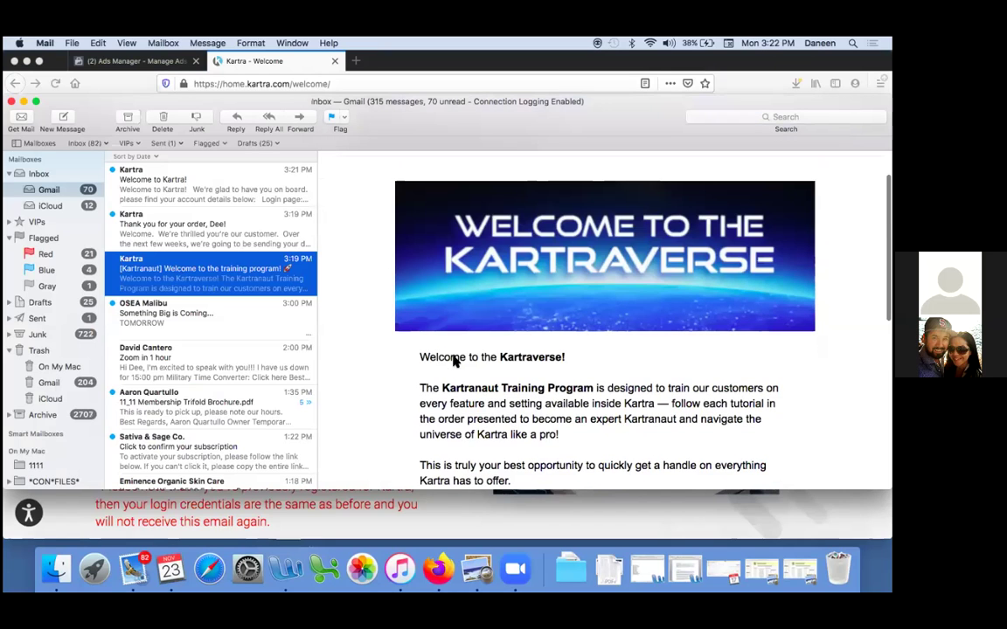
scroll(454, 361, down, 5)
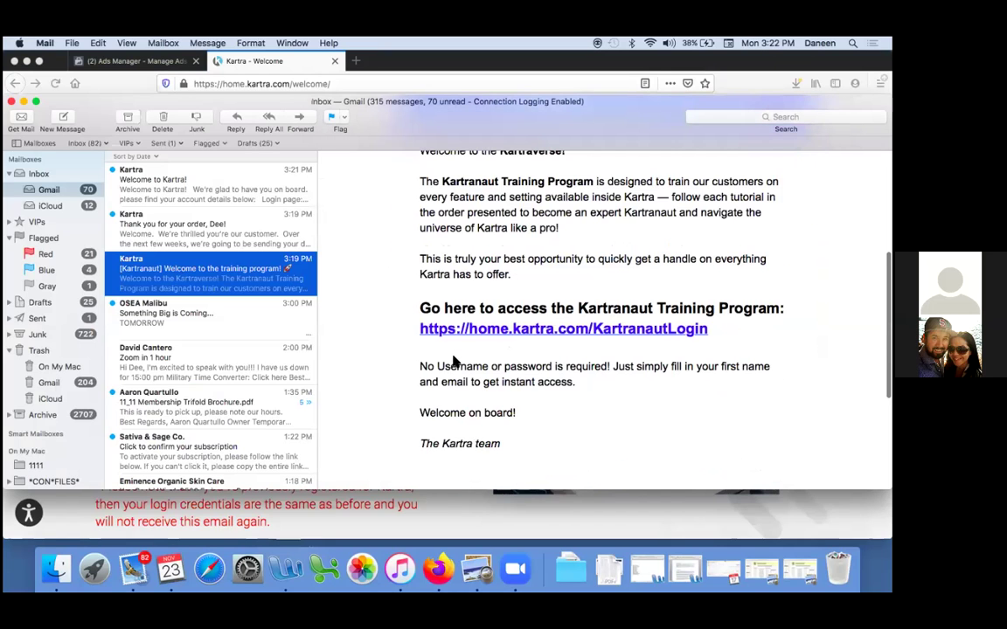
scroll(454, 361, down, 2)
scroll(454, 361, up, 1)
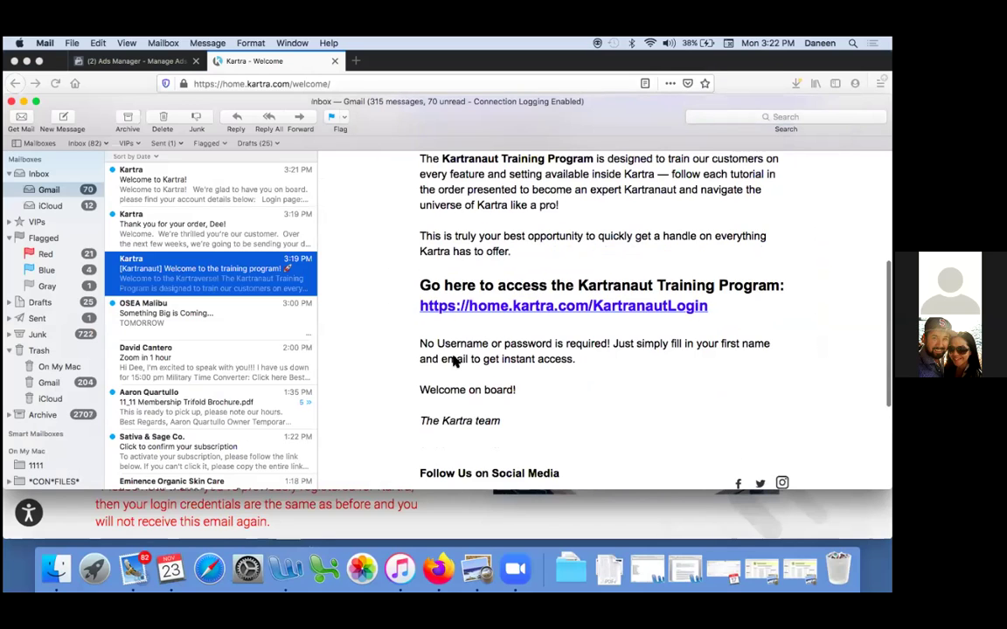
scroll(454, 361, up, 1)
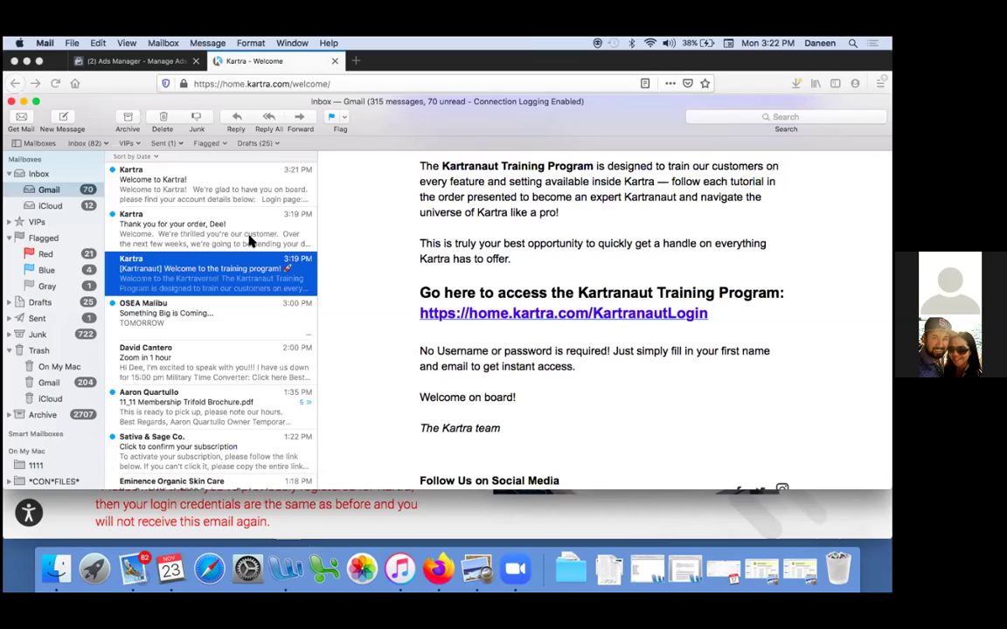
click(138, 185)
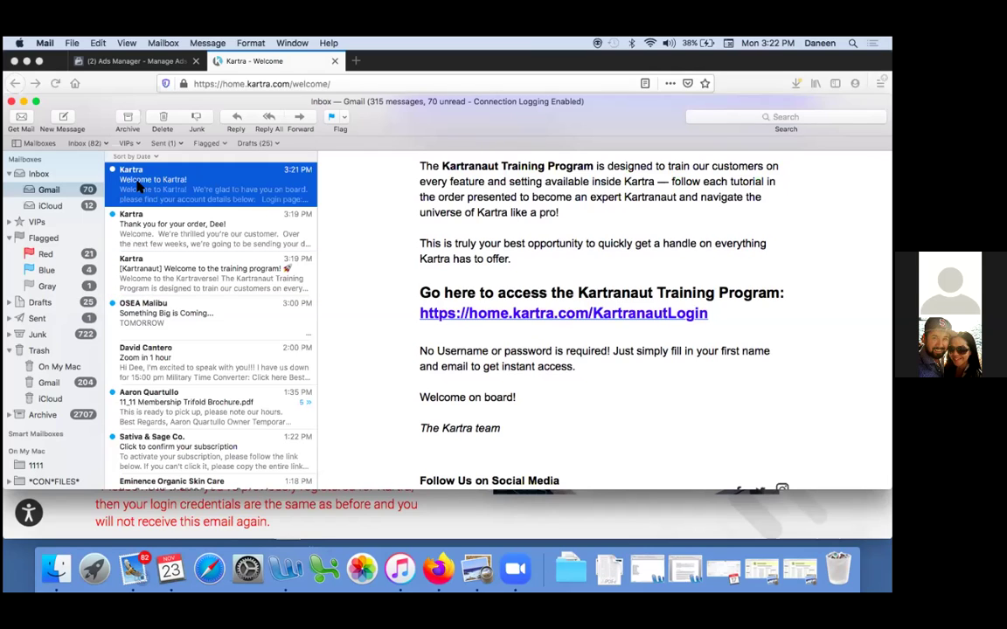
scroll(511, 317, down, 3)
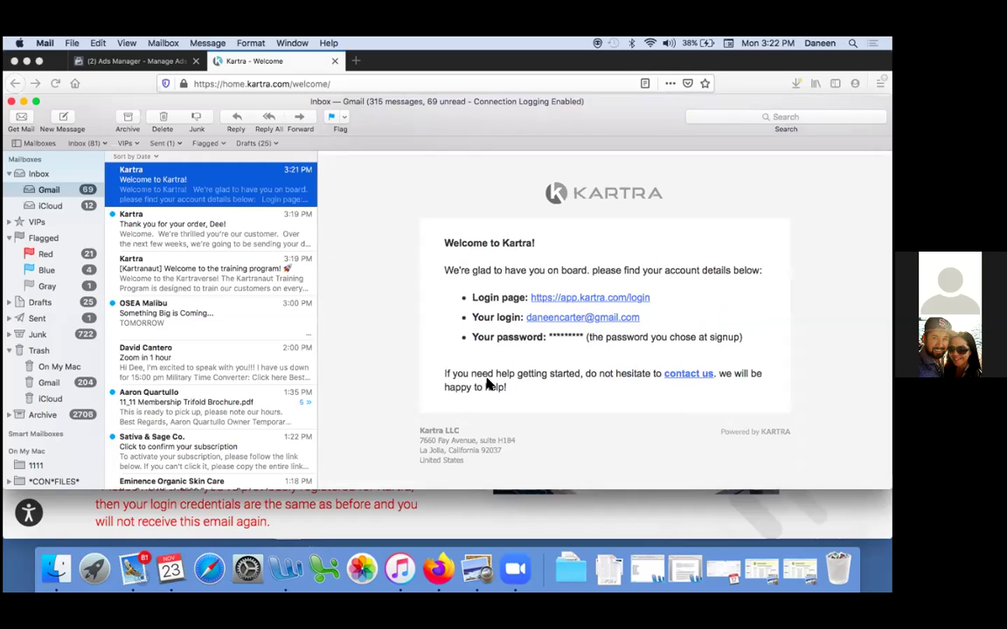
Open the Kartra login page from the email, bookmark it as 'Kartra', and return to the Welcome tab.
click(537, 302)
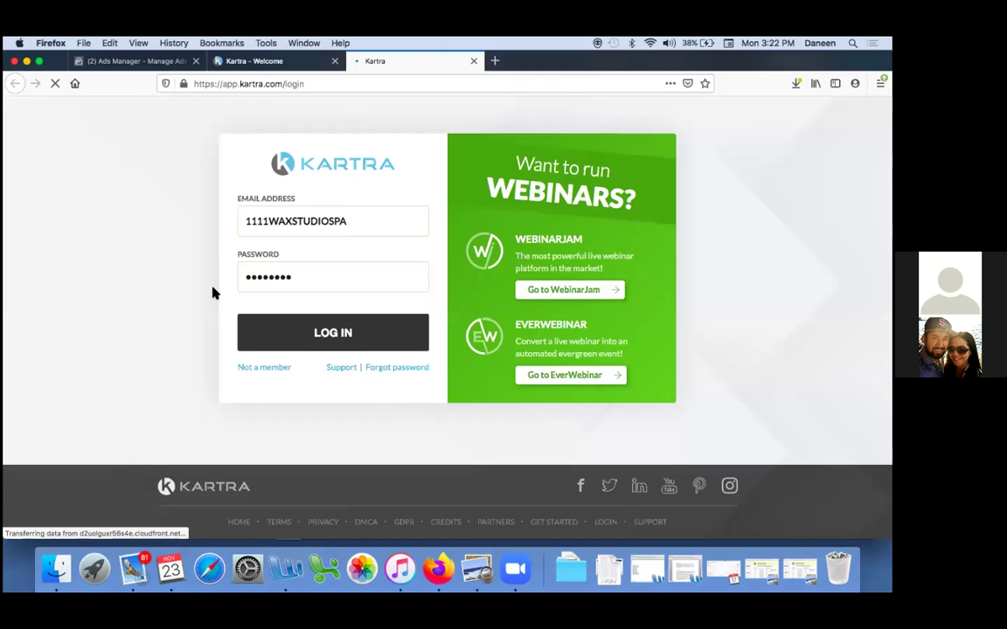
click(705, 84)
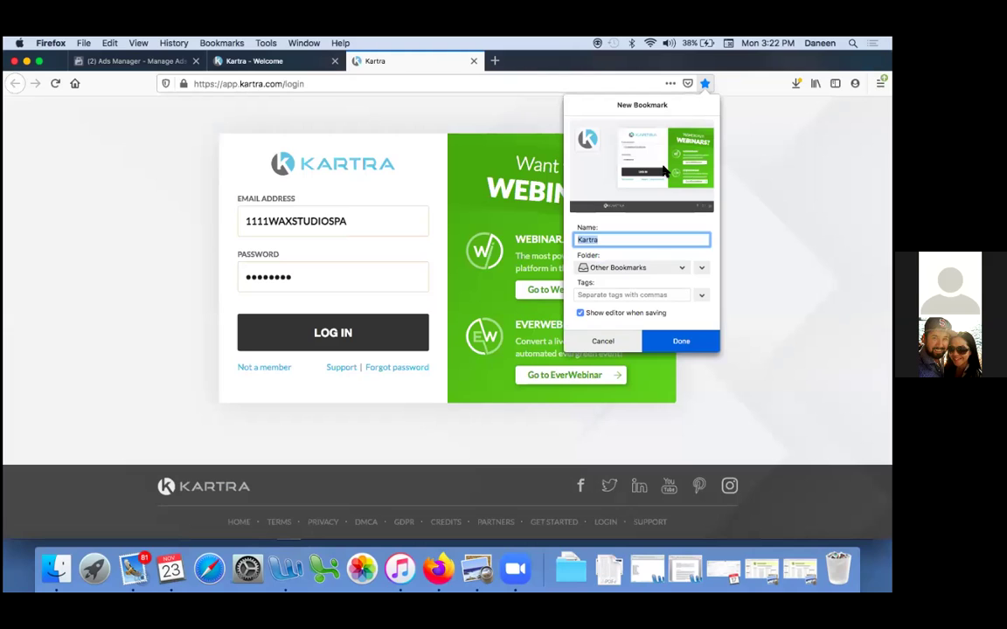
click(654, 238)
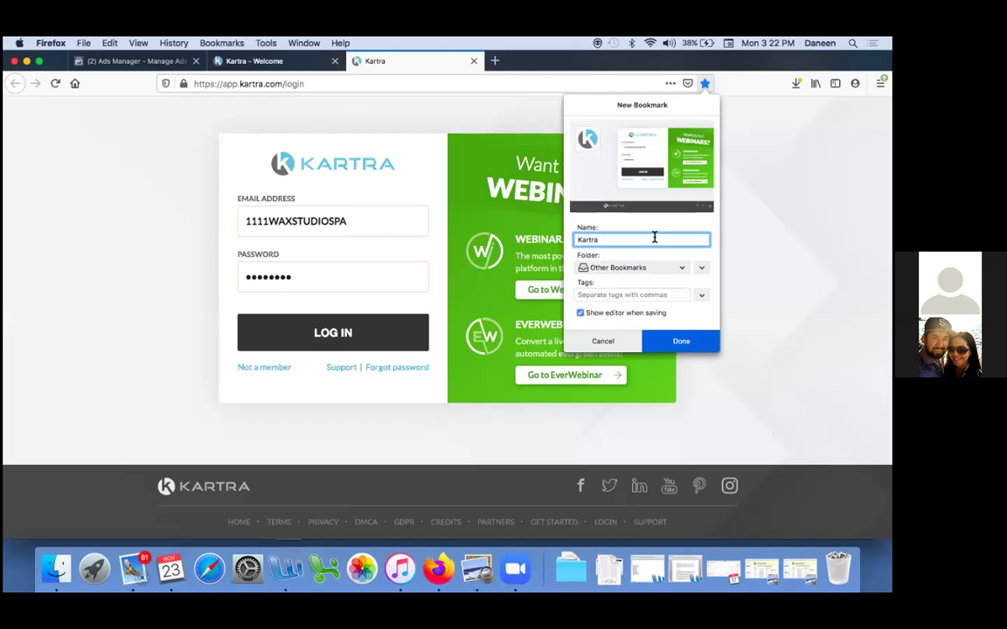
click(675, 346)
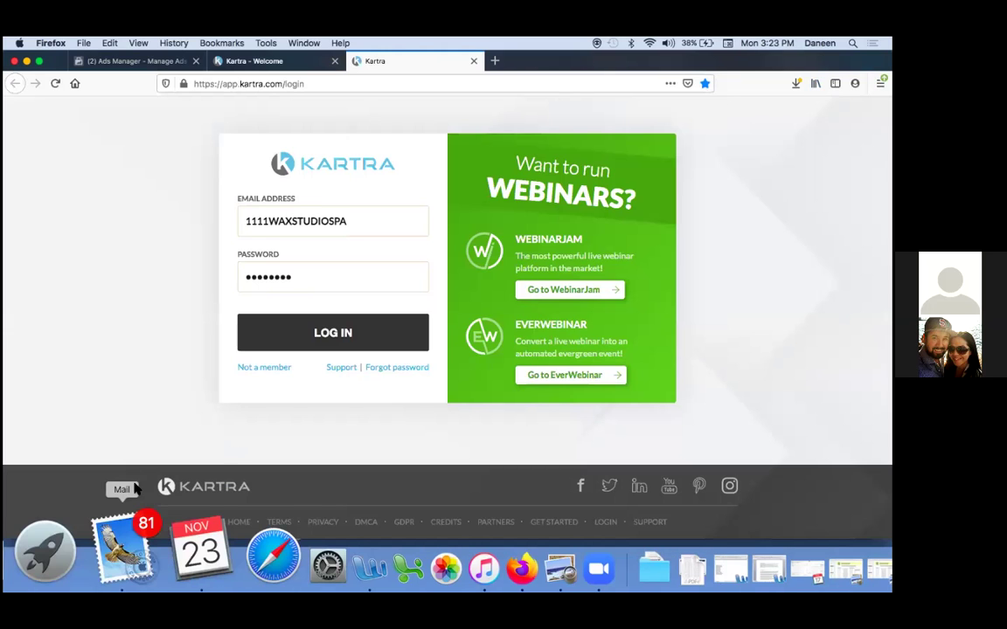
click(238, 63)
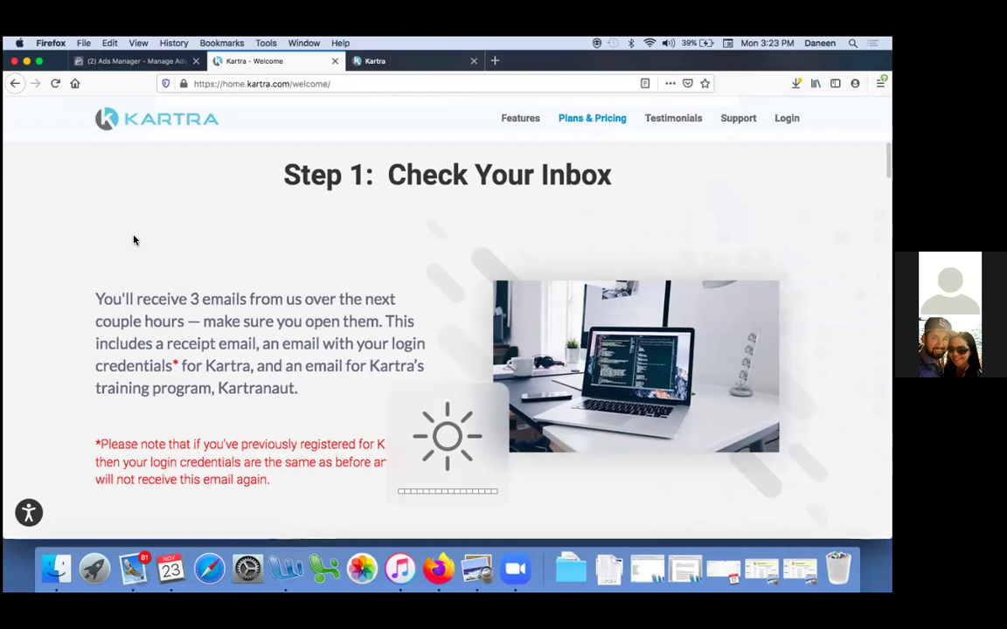
Scroll the Welcome page to Step 4 and open Register For Kartra Q&A Here.
scroll(134, 237, down, 5)
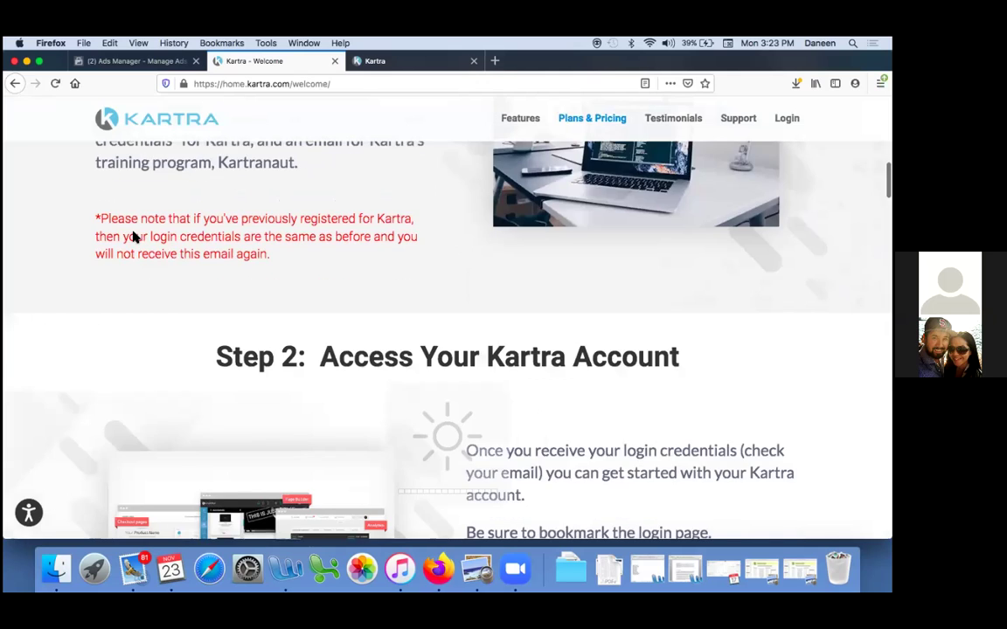
scroll(133, 237, down, 1)
scroll(134, 237, down, 1)
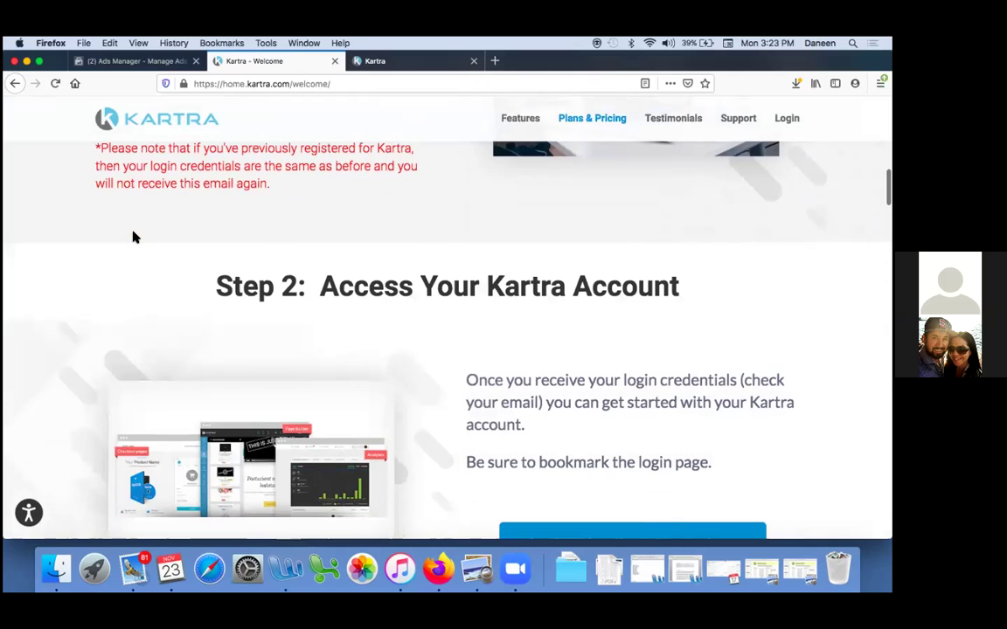
scroll(134, 238, down, 3)
scroll(134, 238, down, 2)
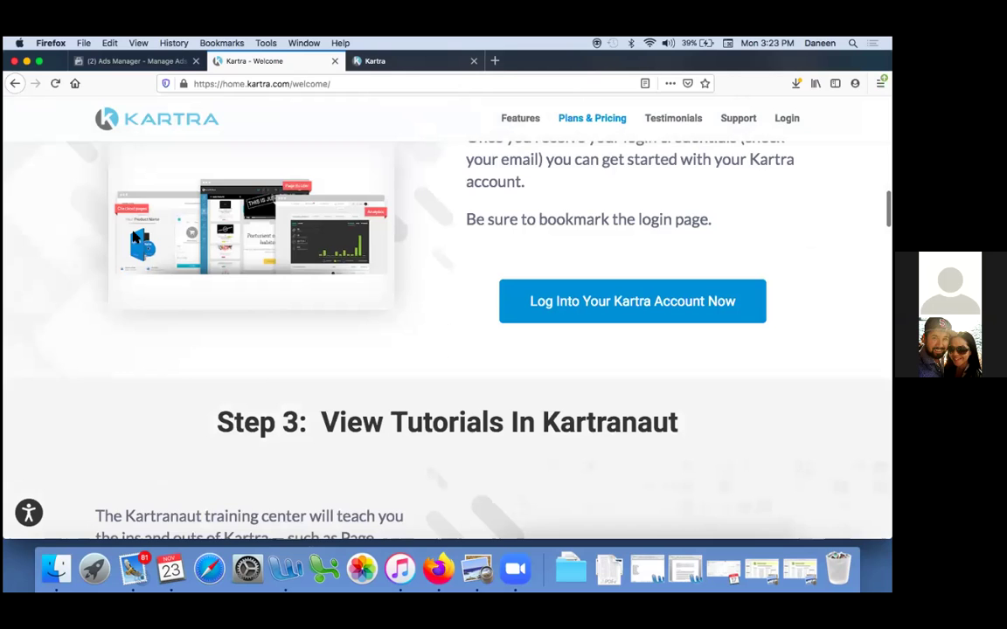
scroll(134, 238, down, 1)
scroll(134, 237, down, 1)
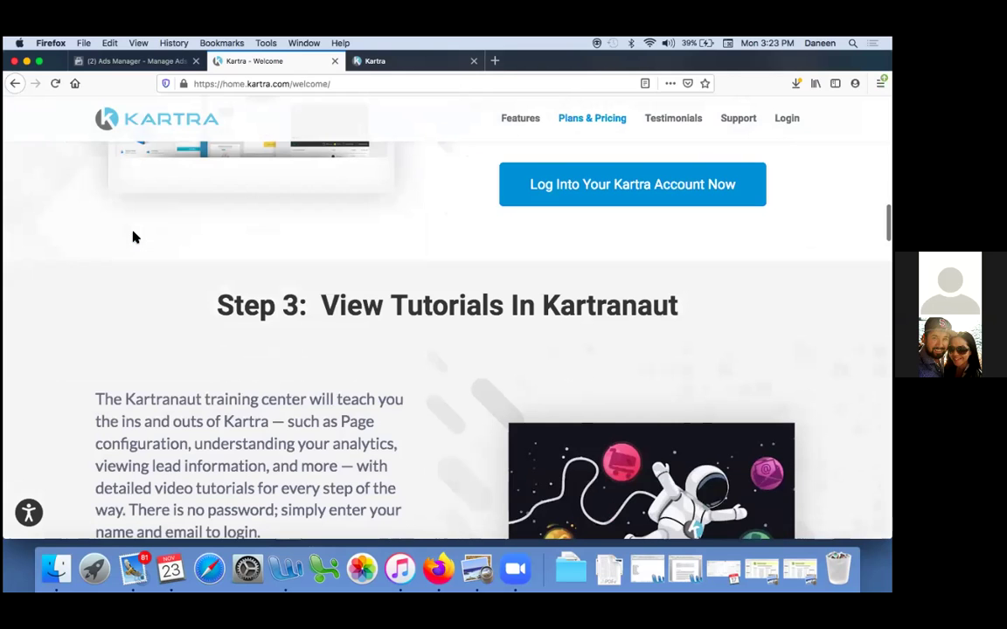
scroll(134, 237, down, 3)
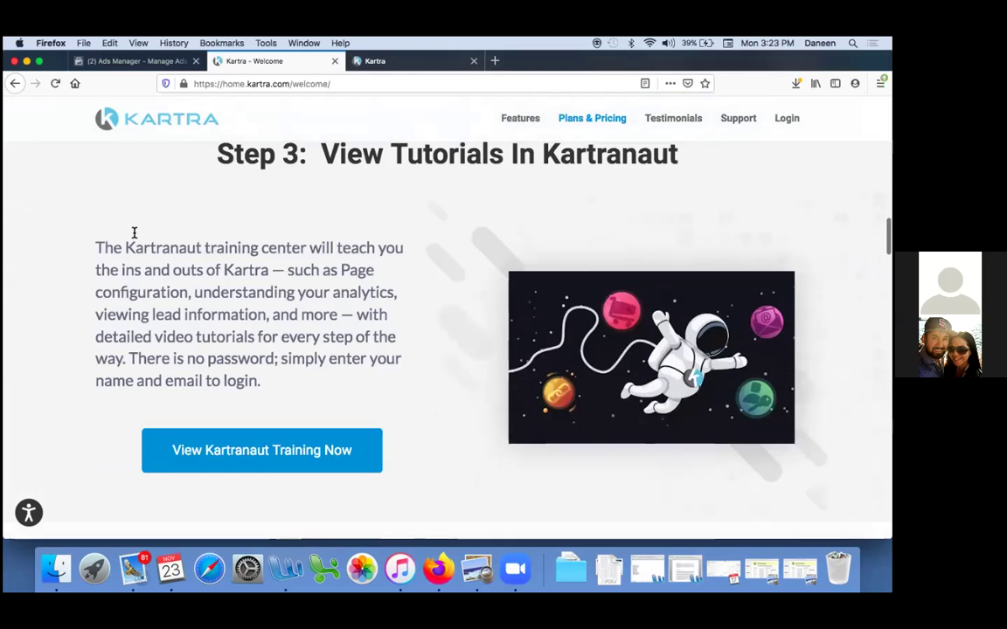
scroll(134, 233, down, 3)
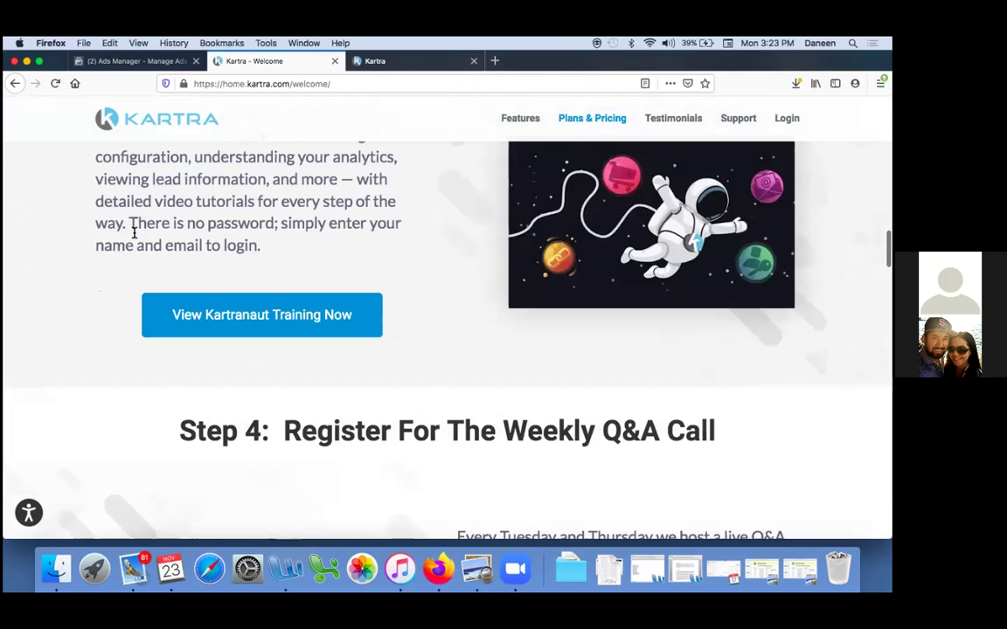
scroll(133, 232, down, 2)
scroll(134, 234, down, 2)
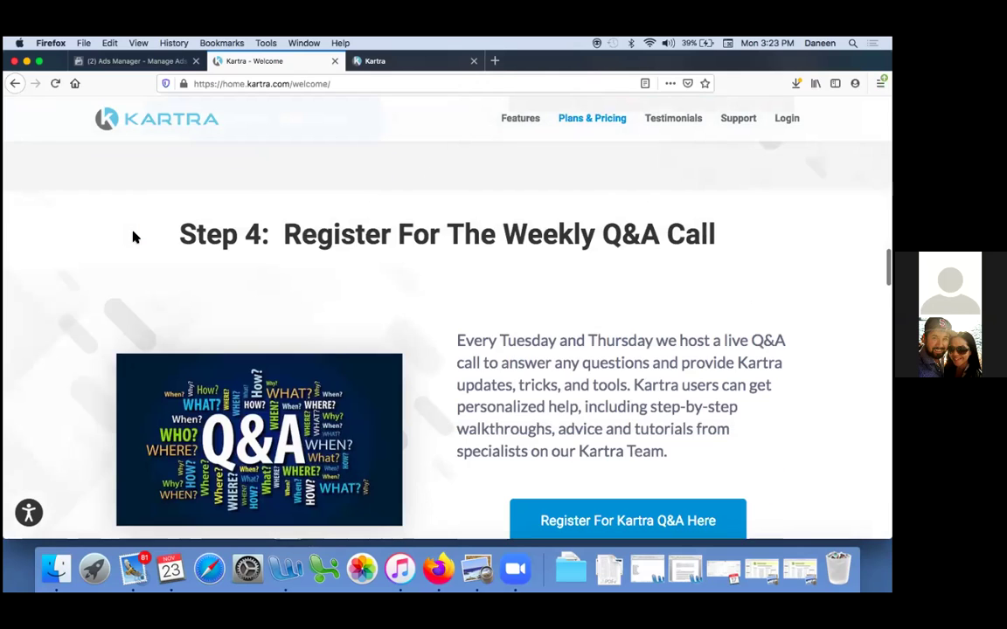
scroll(134, 237, down, 1)
scroll(133, 233, down, 1)
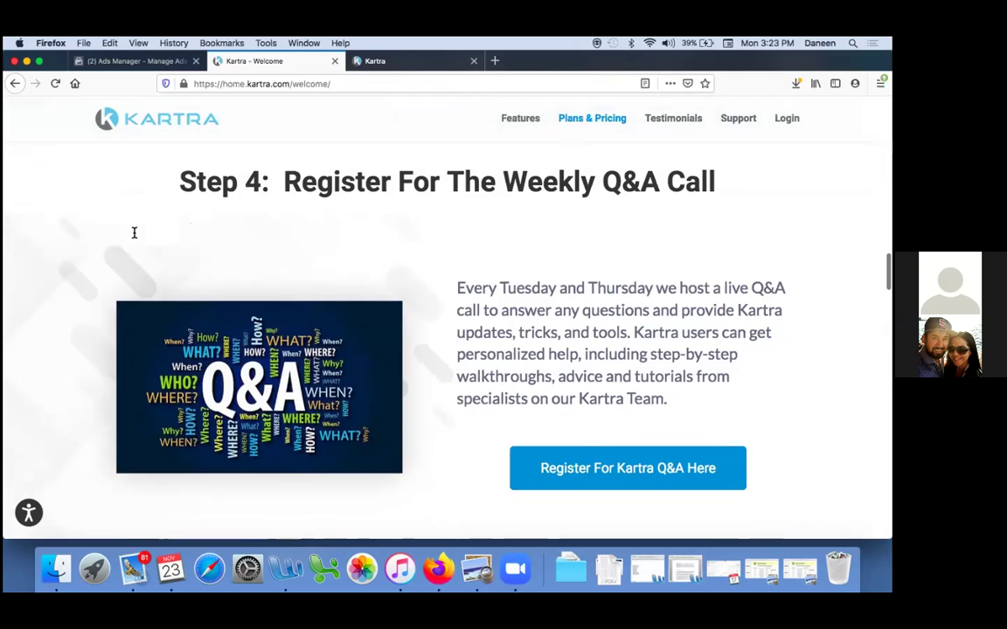
click(602, 462)
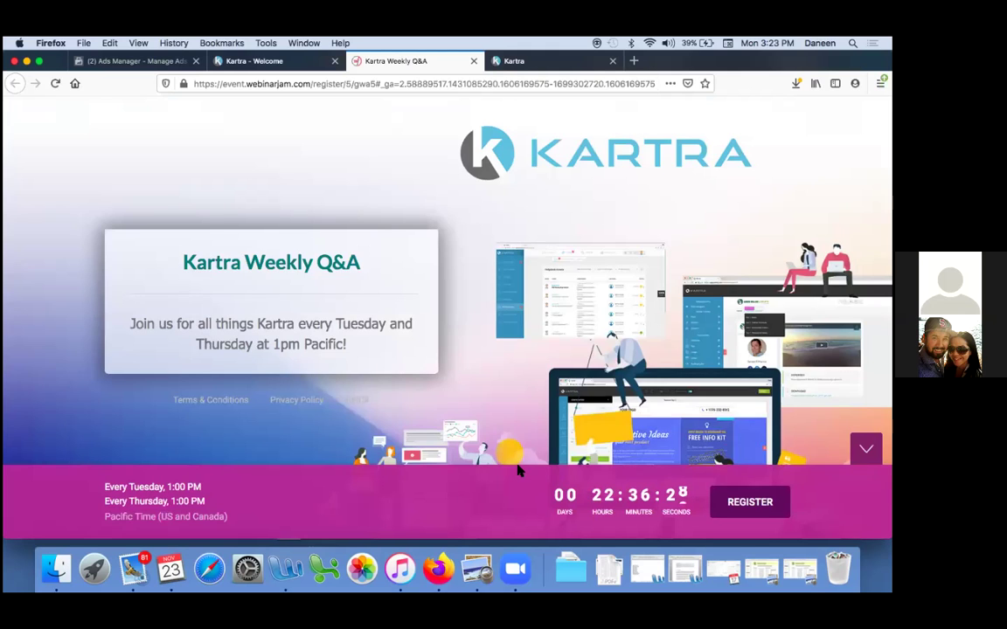
Start registering and choose the Every Thursday, 1:00 PM session, checking the timezone options.
click(749, 503)
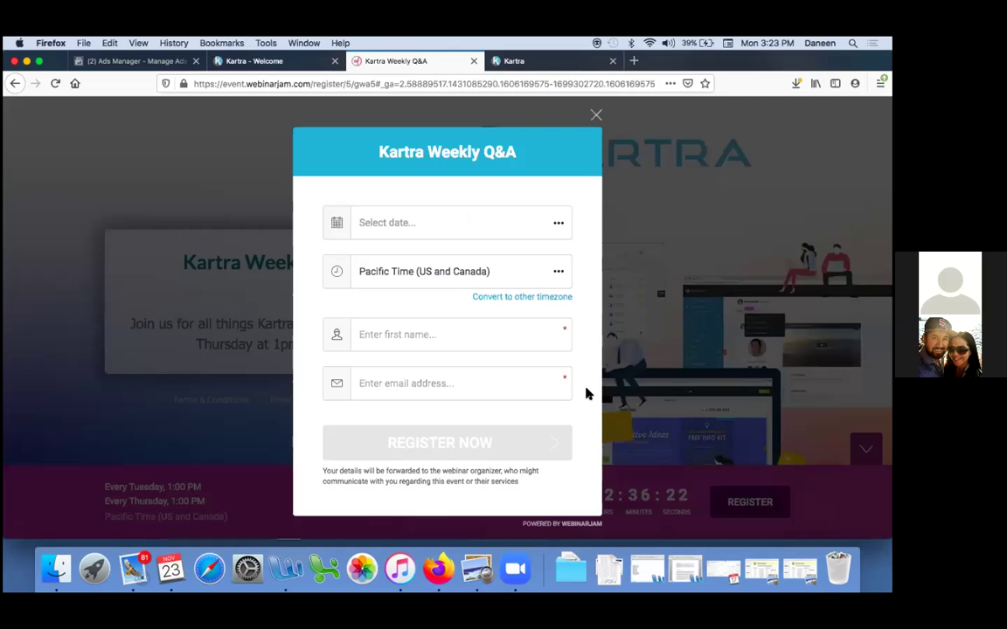
click(560, 231)
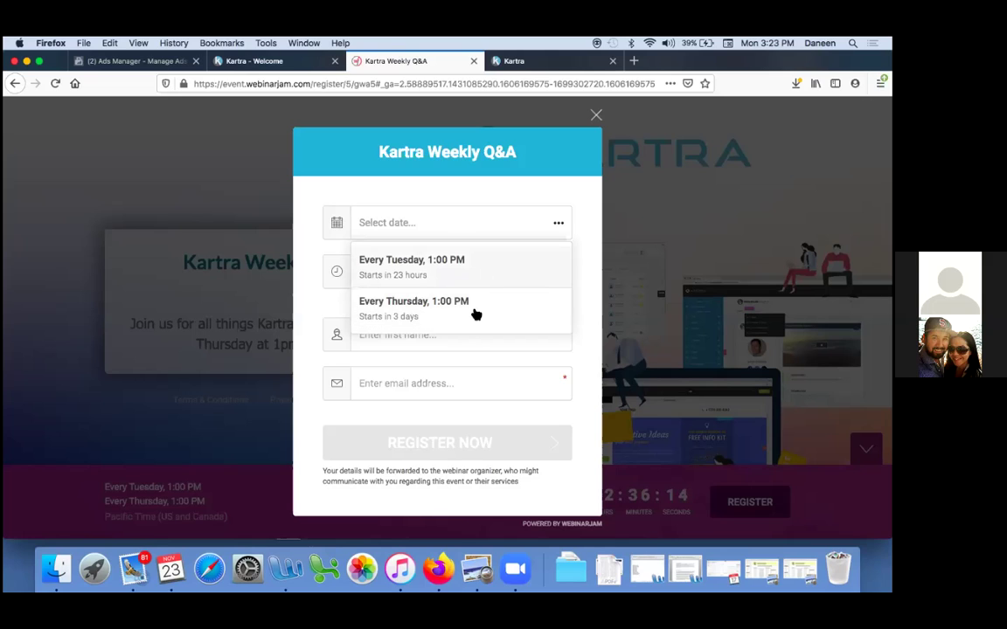
click(473, 310)
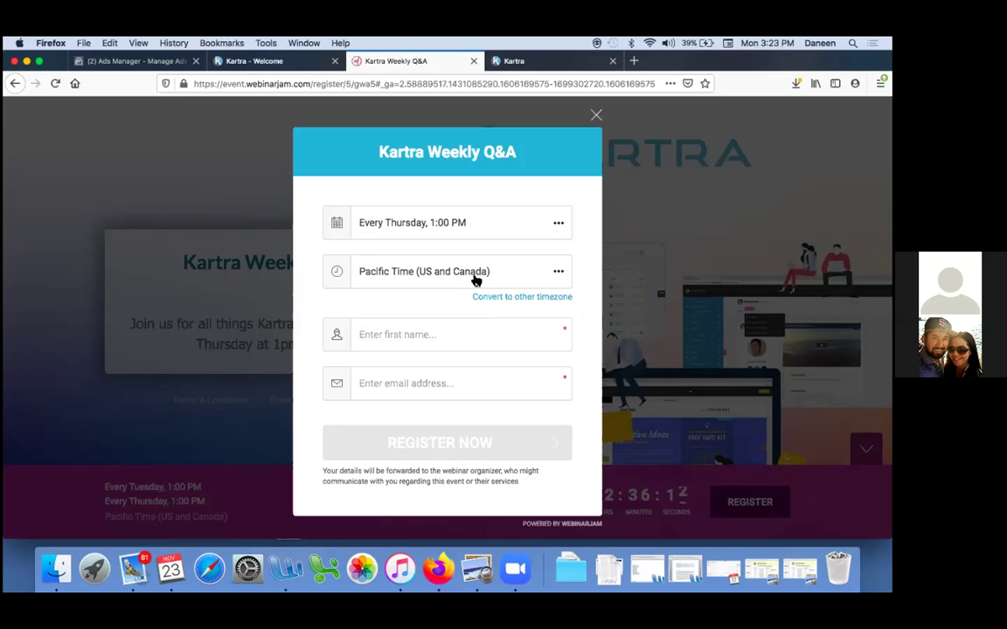
click(555, 280)
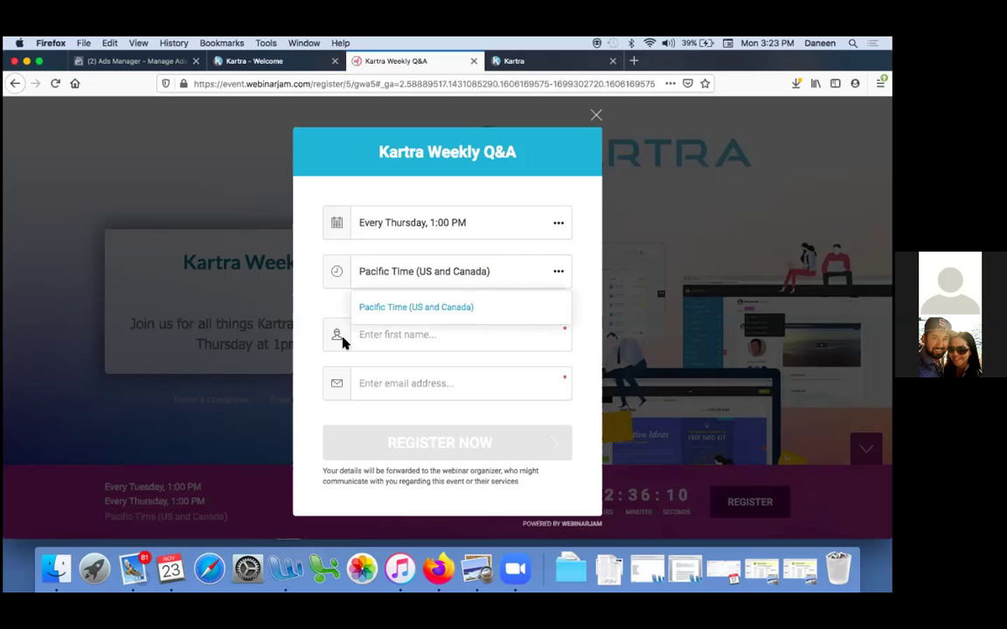
Enter the registrant's first name, pick the saved e-mail address, and submit the registration.
click(386, 332)
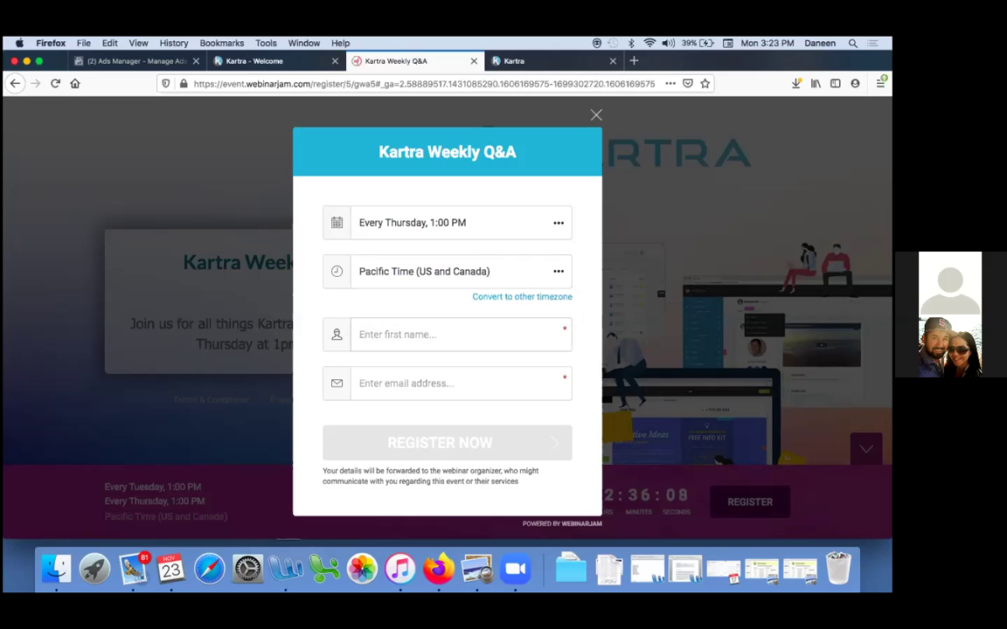
key(Tab)
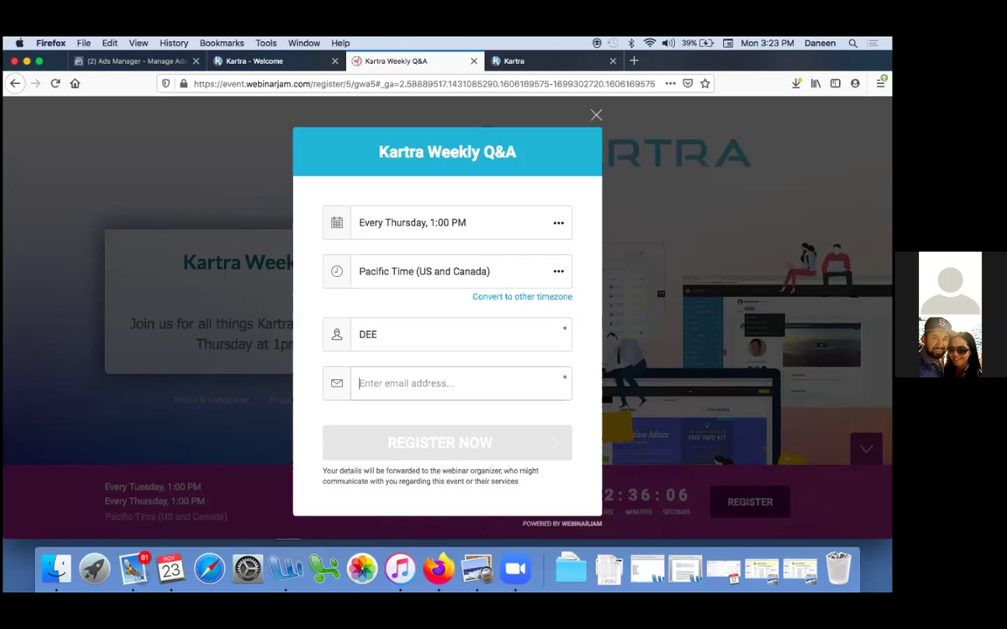
key(Down)
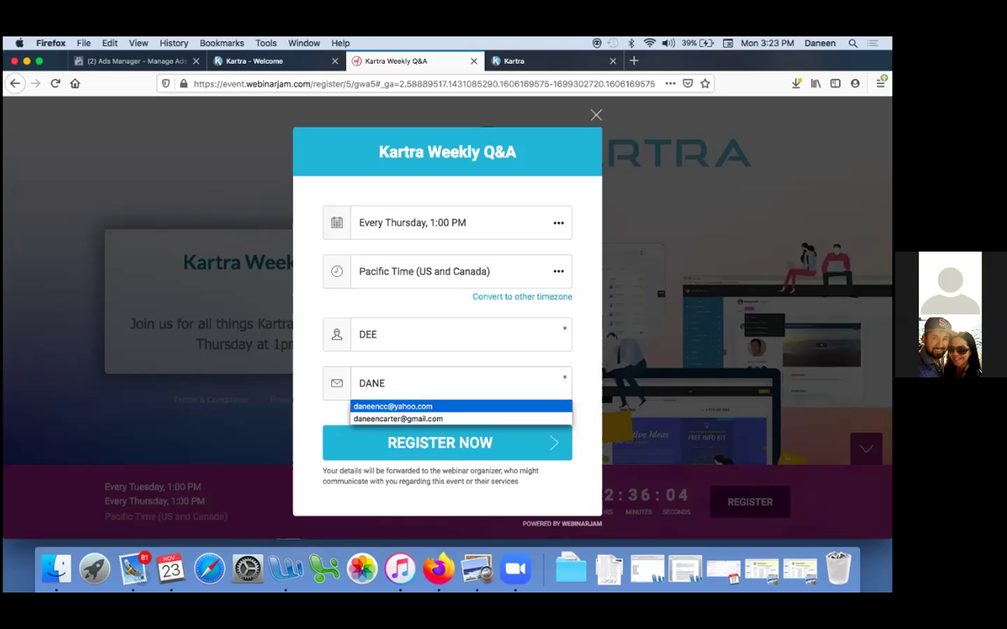
key(Down)
key(Return)
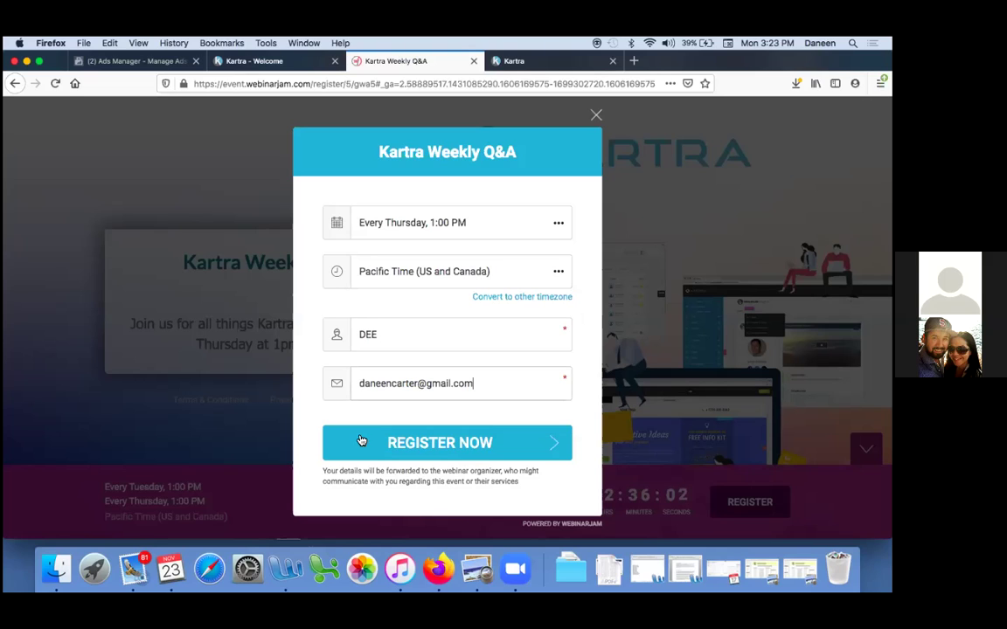
click(382, 444)
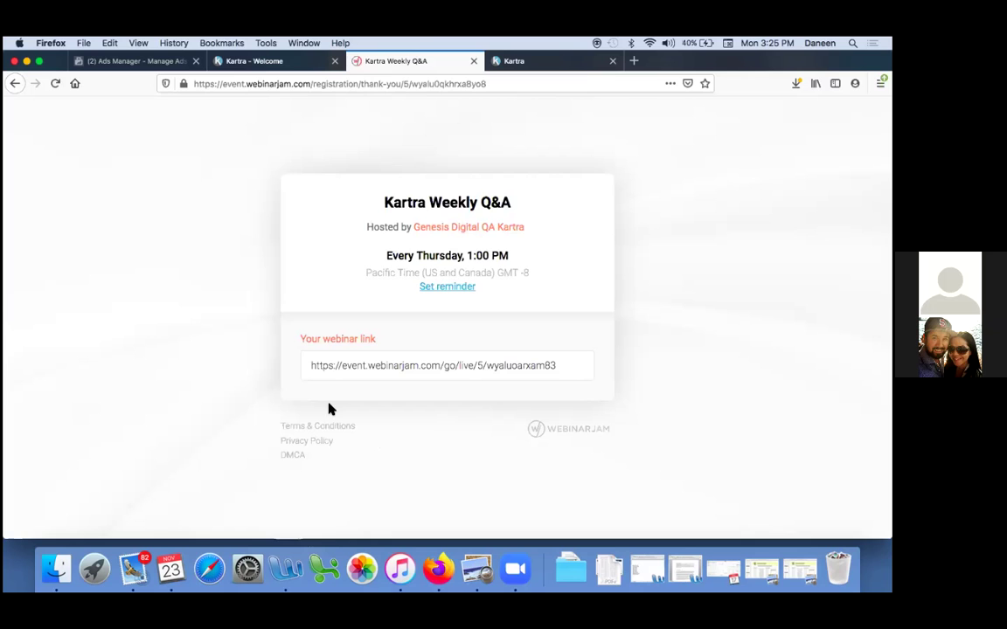
Return to the Kartra welcome page and use Step 6's Join Our Facebook Group Now link.
click(261, 61)
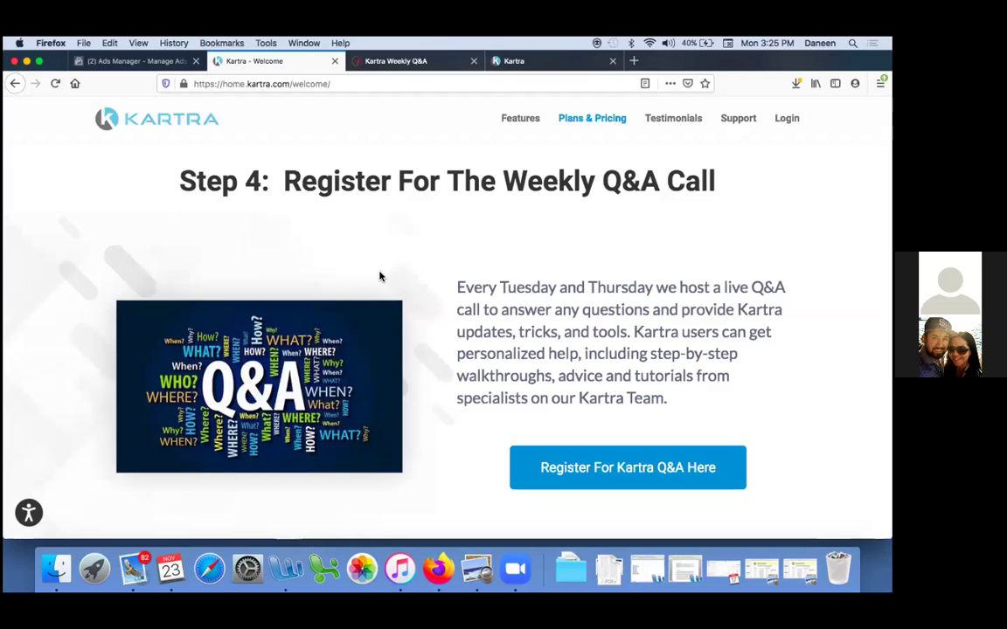
scroll(380, 276, down, 5)
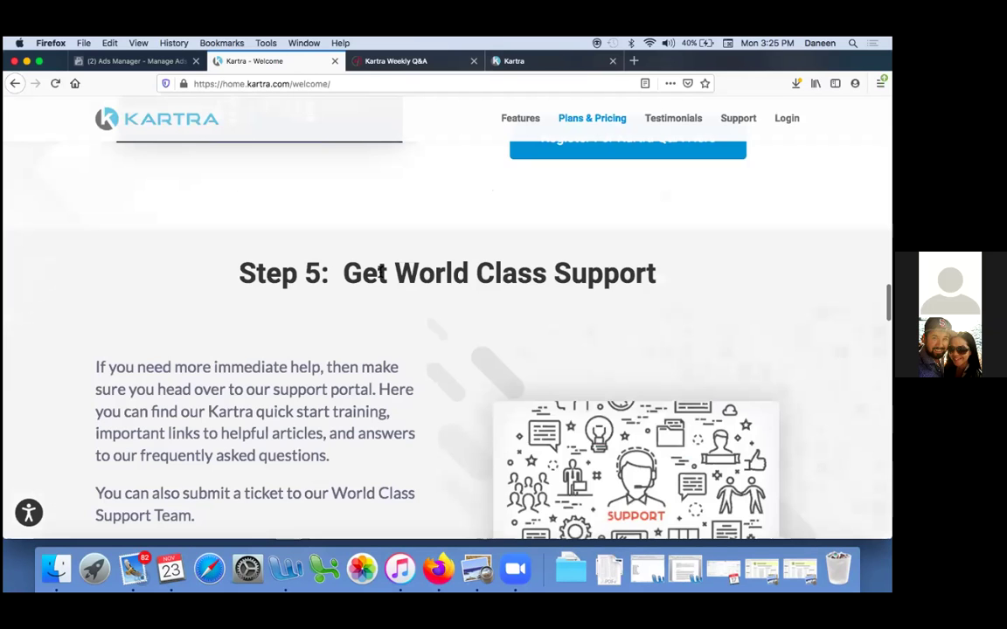
scroll(379, 277, down, 2)
scroll(380, 276, down, 3)
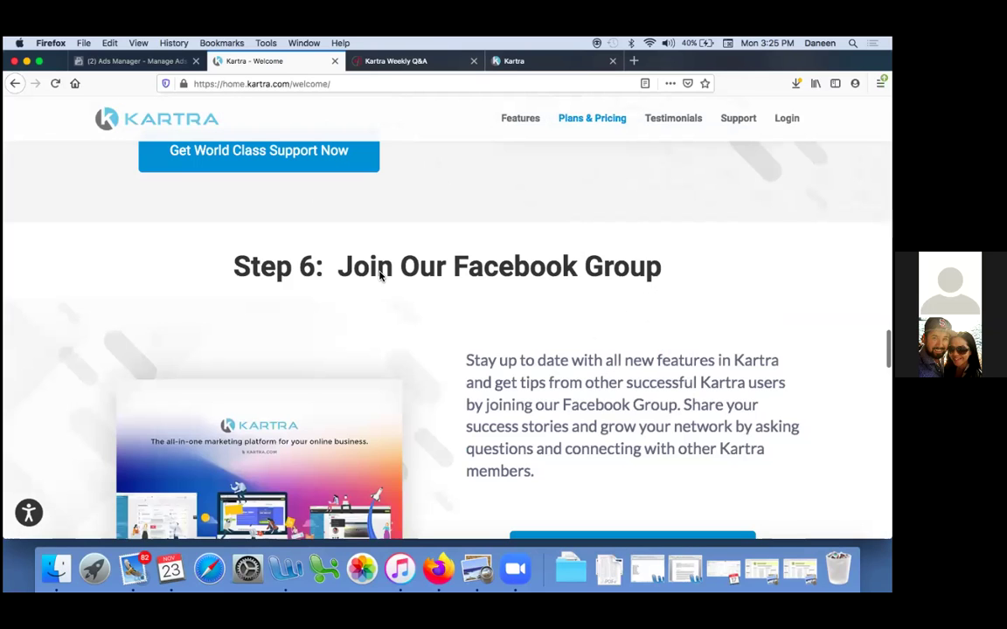
scroll(379, 276, down, 2)
scroll(379, 275, up, 5)
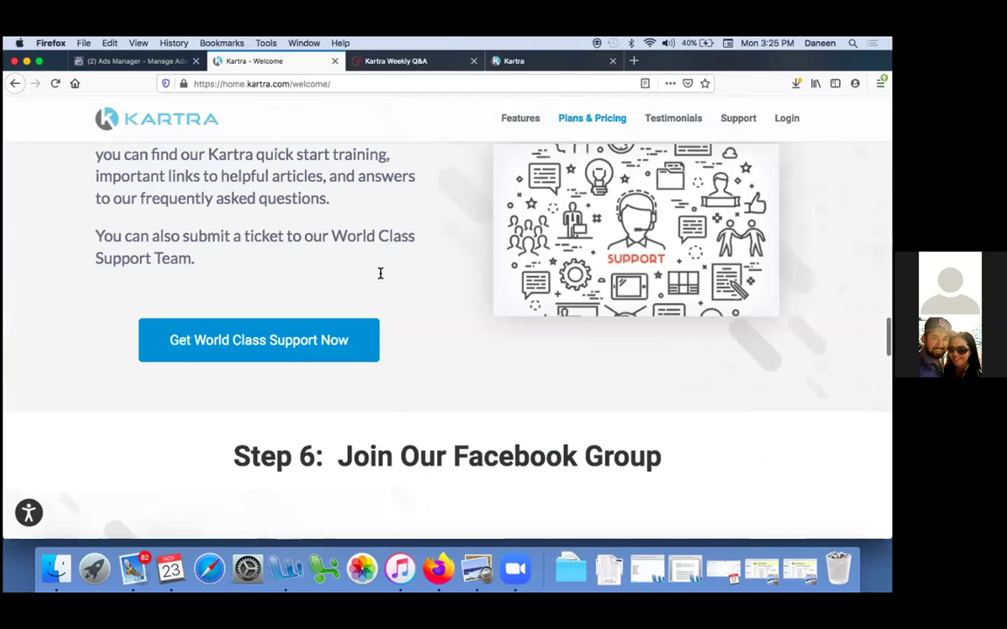
scroll(380, 275, down, 1)
scroll(472, 297, down, 3)
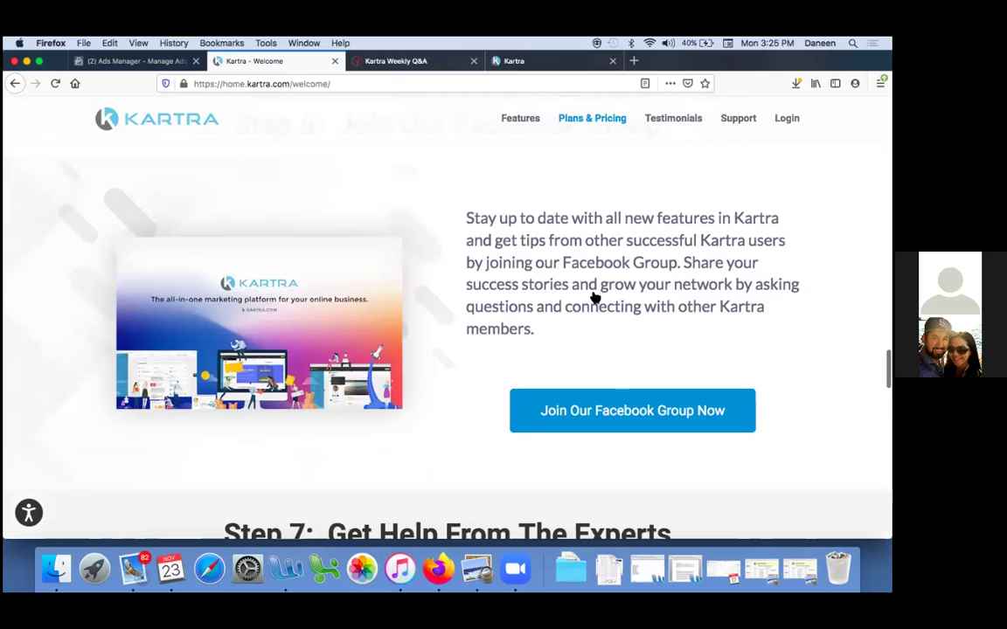
scroll(594, 298, down, 3)
click(595, 294)
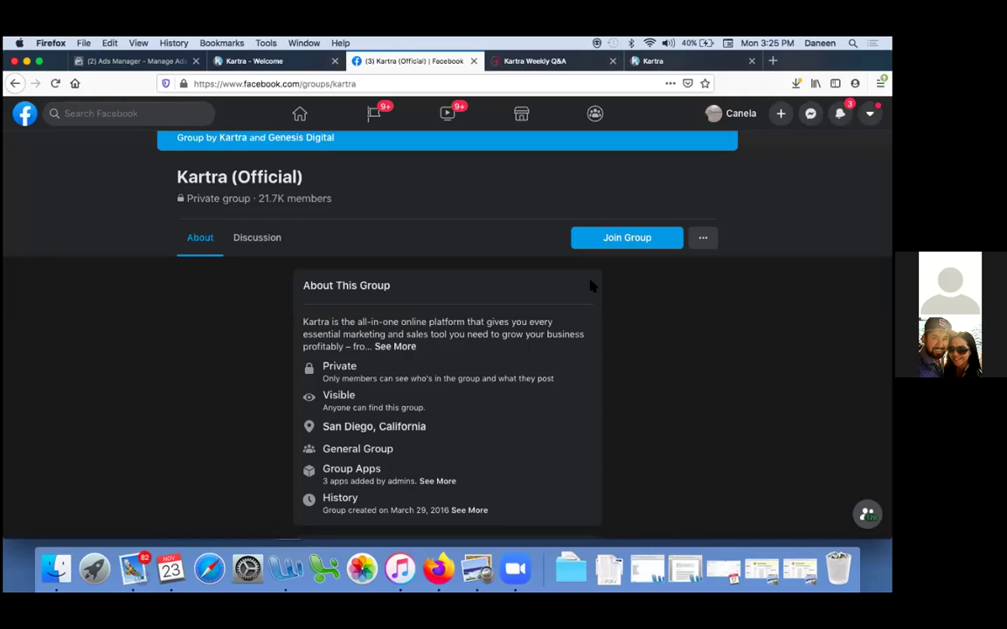
Ask to join Kartra (Official), answer Yes to using Kartra, accept the group rules and submit.
click(616, 246)
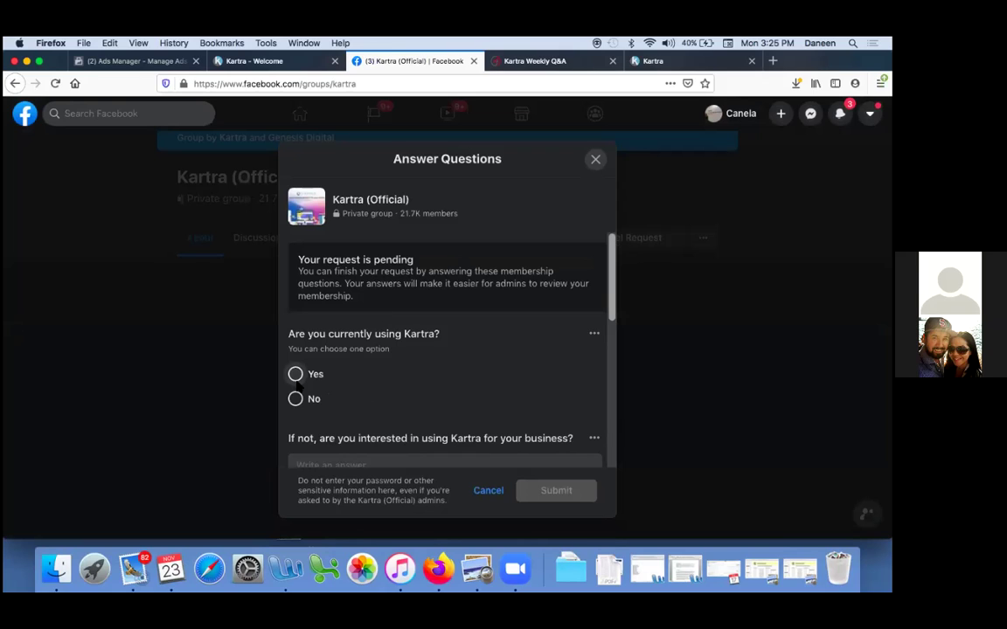
click(340, 374)
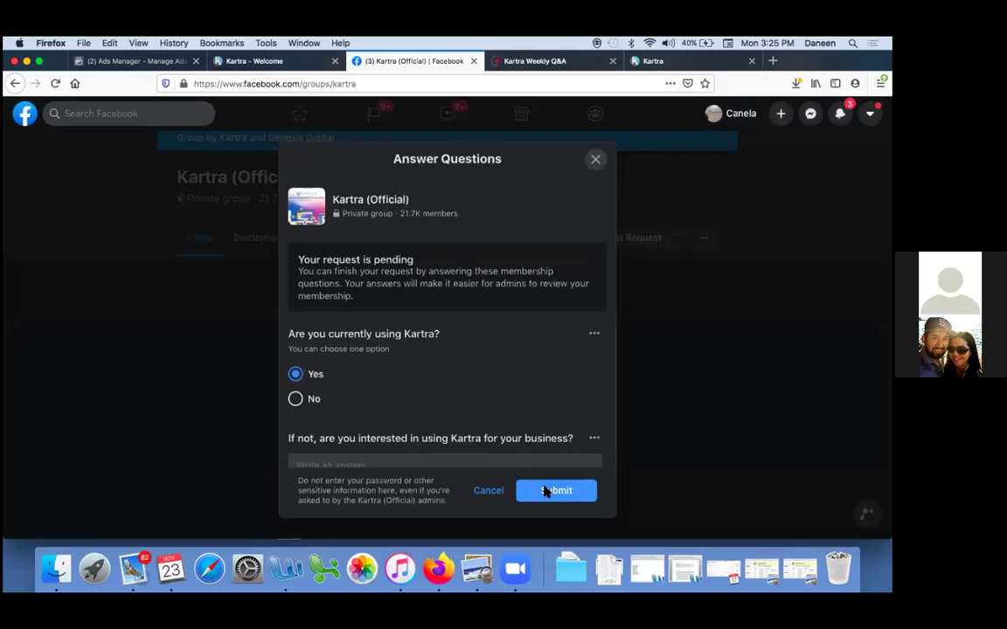
scroll(466, 328, down, 3)
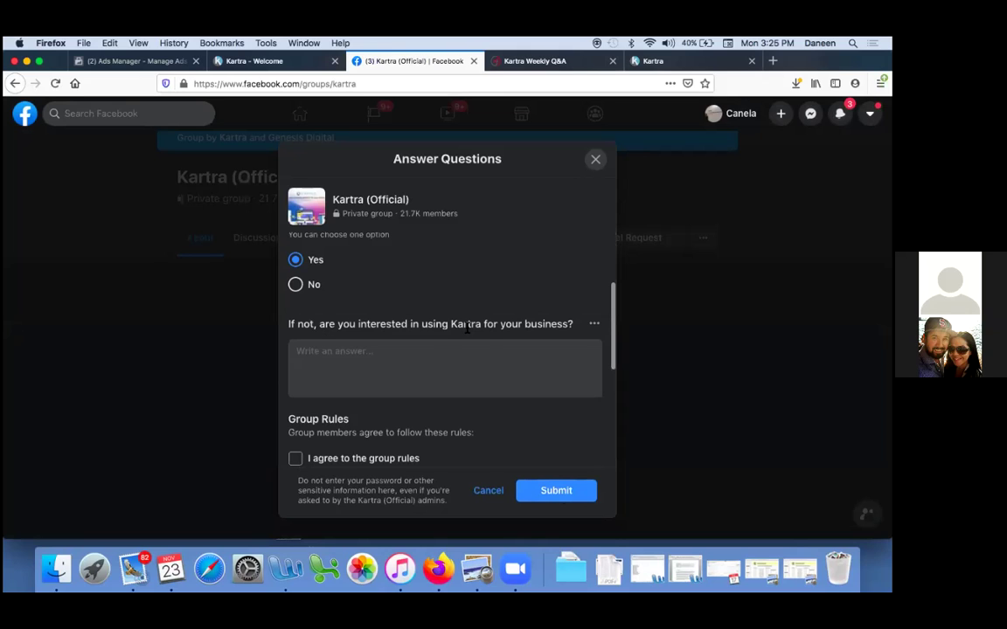
scroll(466, 327, down, 1)
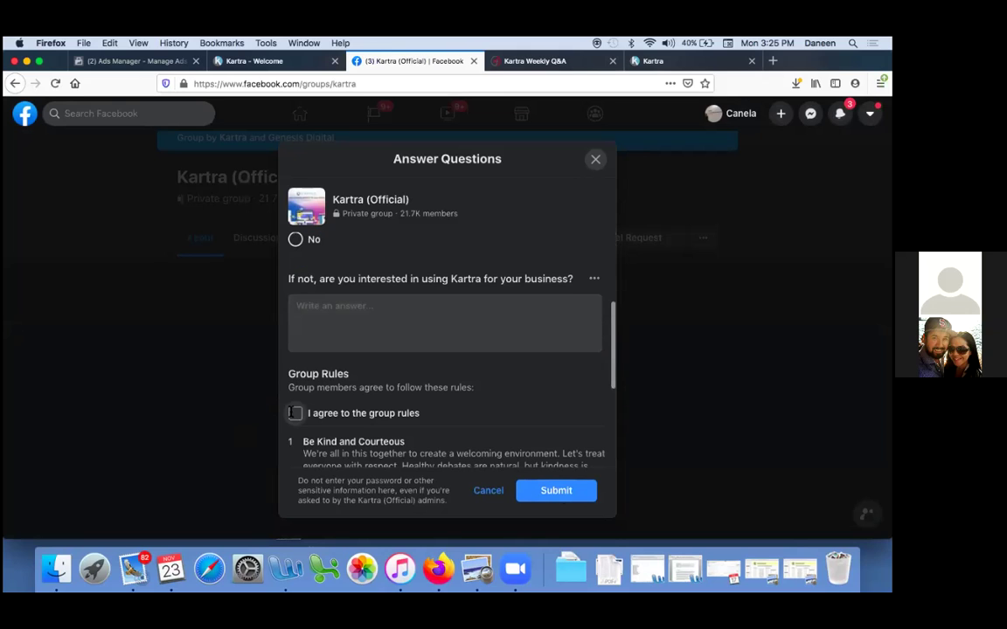
click(296, 413)
scroll(438, 367, down, 1)
scroll(455, 393, down, 3)
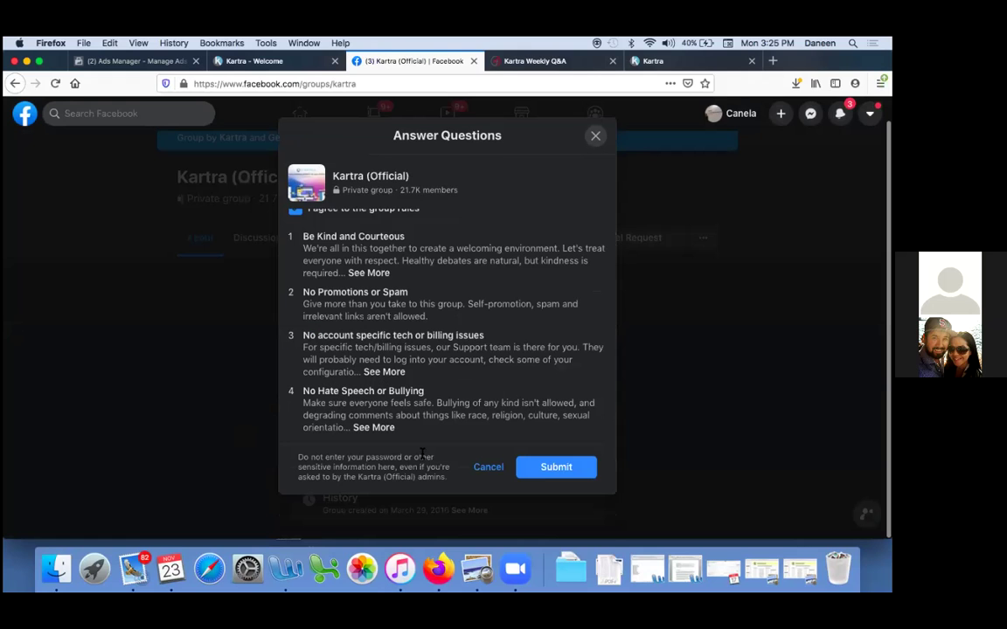
click(556, 468)
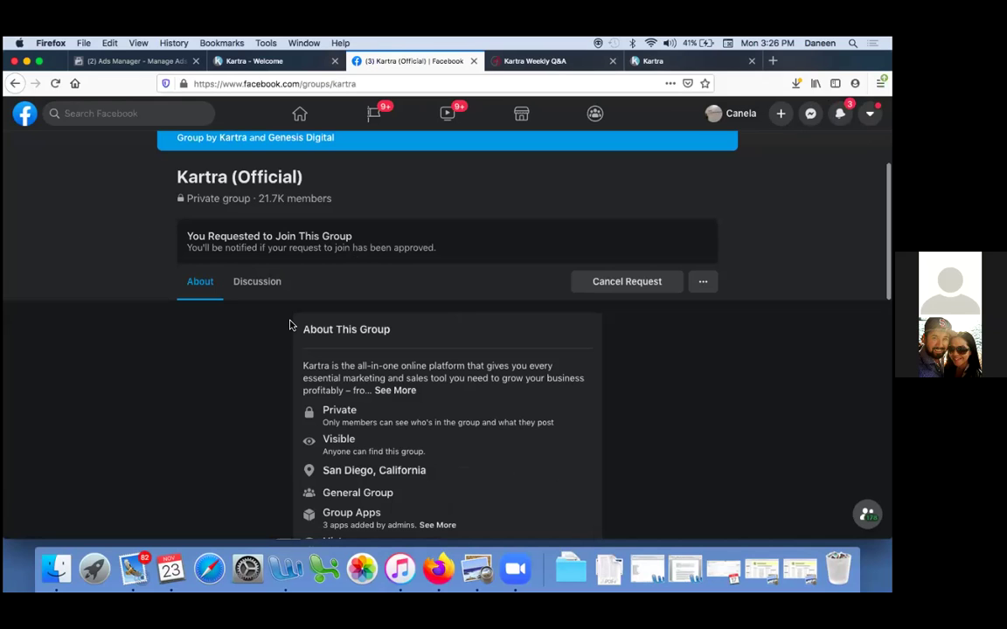
Scroll up to the group banner, raise the volume, and return to the Kartra - Welcome tab.
scroll(291, 325, up, 3)
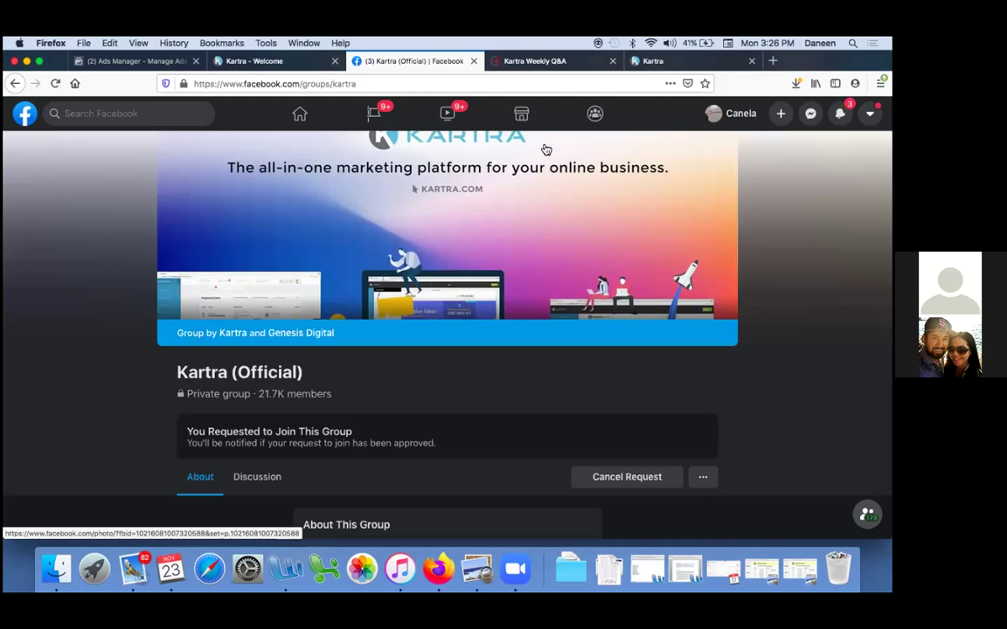
key(XF86AudioRaiseVolume)
click(234, 65)
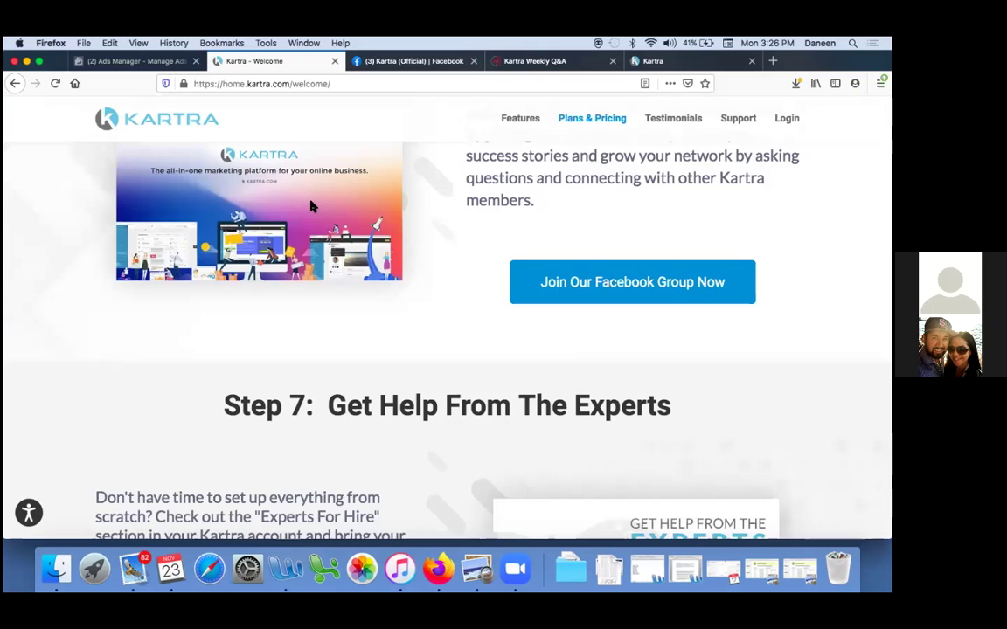
Scroll the welcome page past Step 7 down to the Download Your Checklist button.
scroll(312, 207, down, 3)
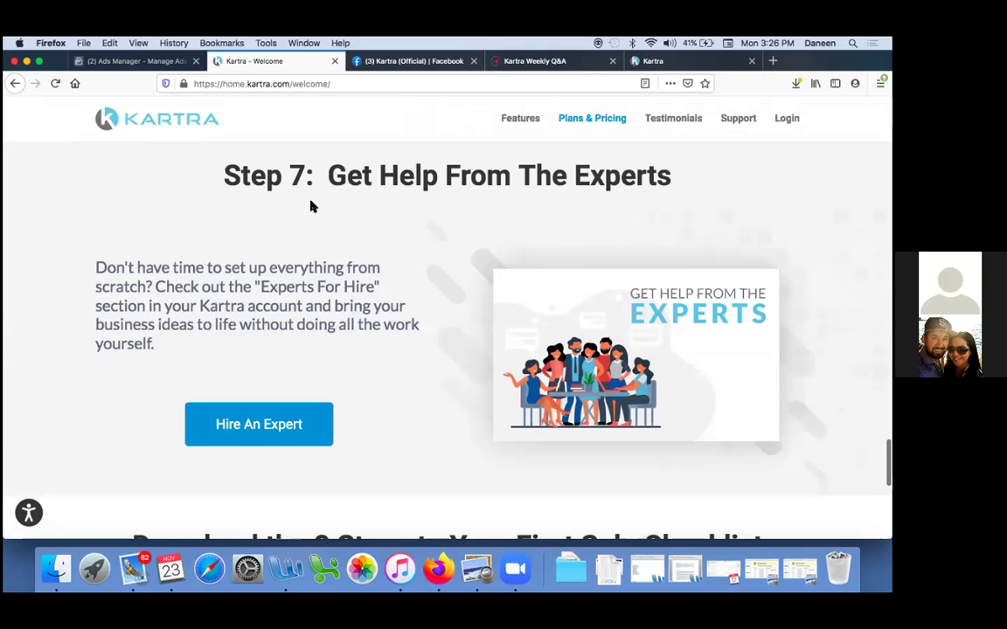
scroll(312, 206, down, 1)
scroll(312, 403, down, 5)
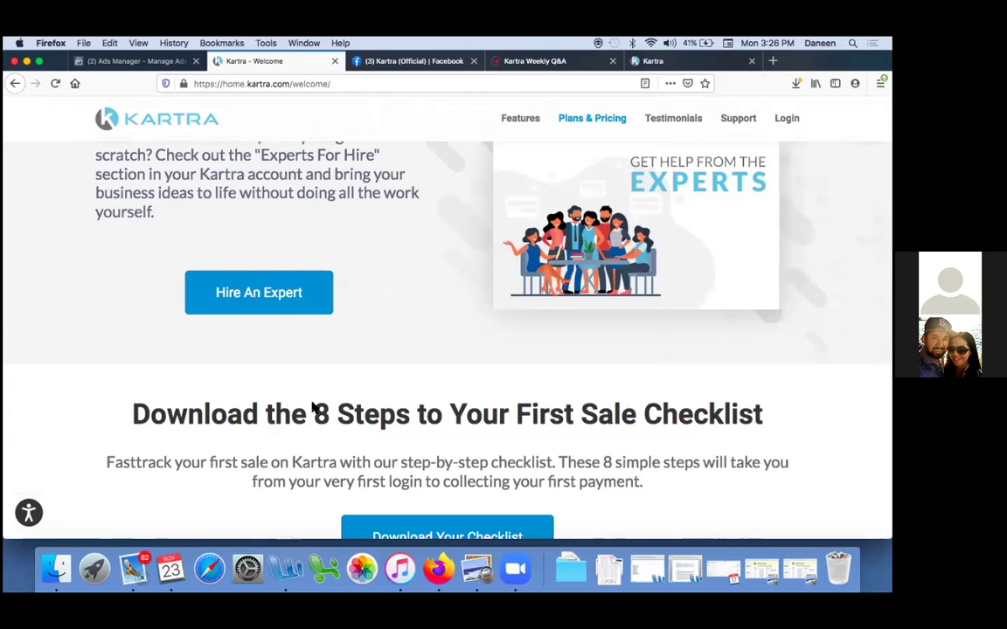
scroll(315, 408, down, 2)
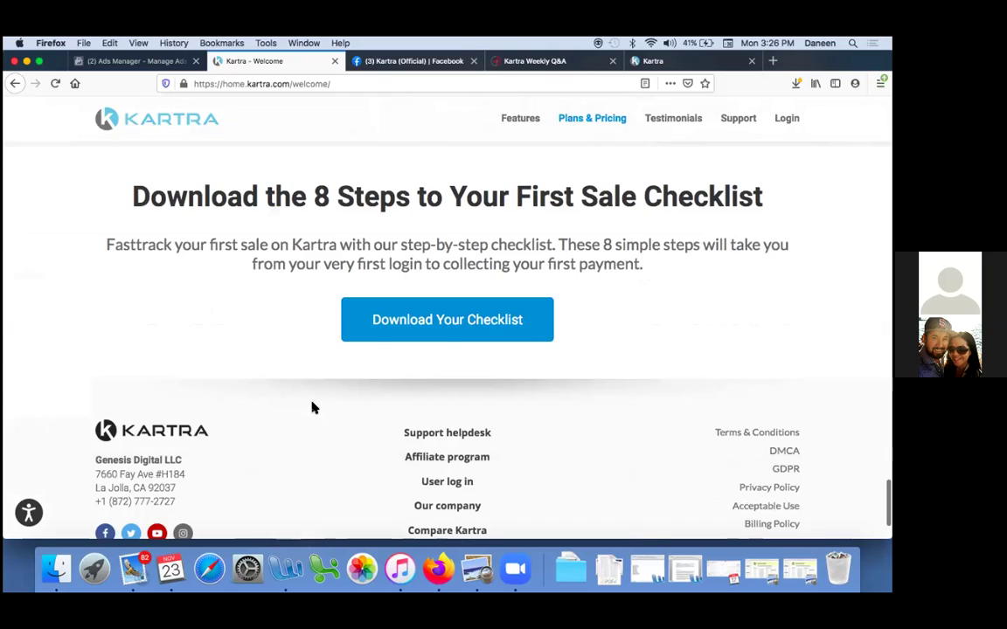
scroll(314, 408, down, 1)
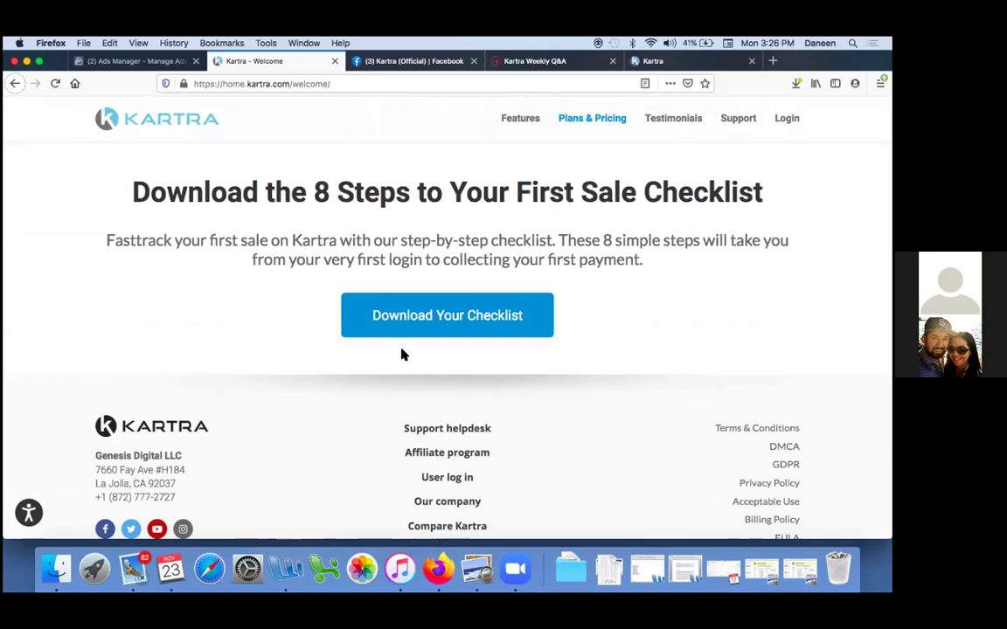
Open the 8 Steps to Your First Sale checklist PDF in Firefox and scroll through it.
click(395, 319)
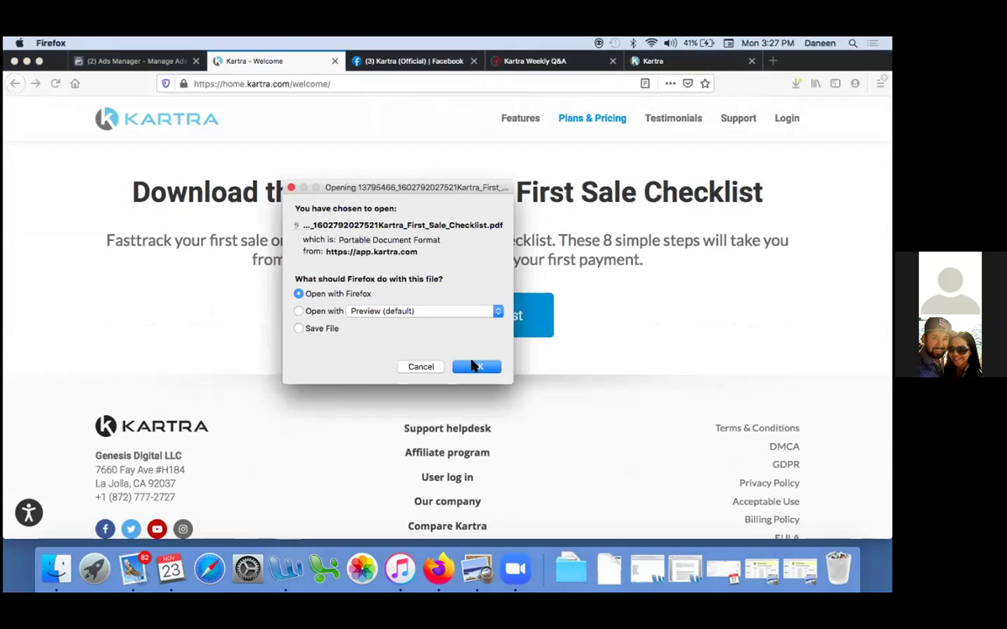
click(477, 367)
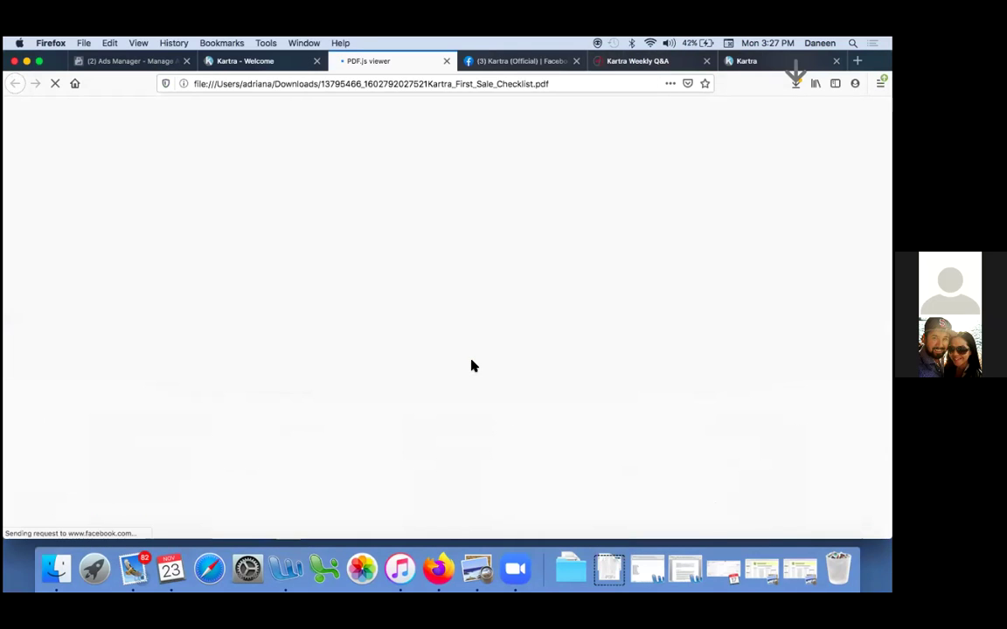
scroll(471, 366, down, 3)
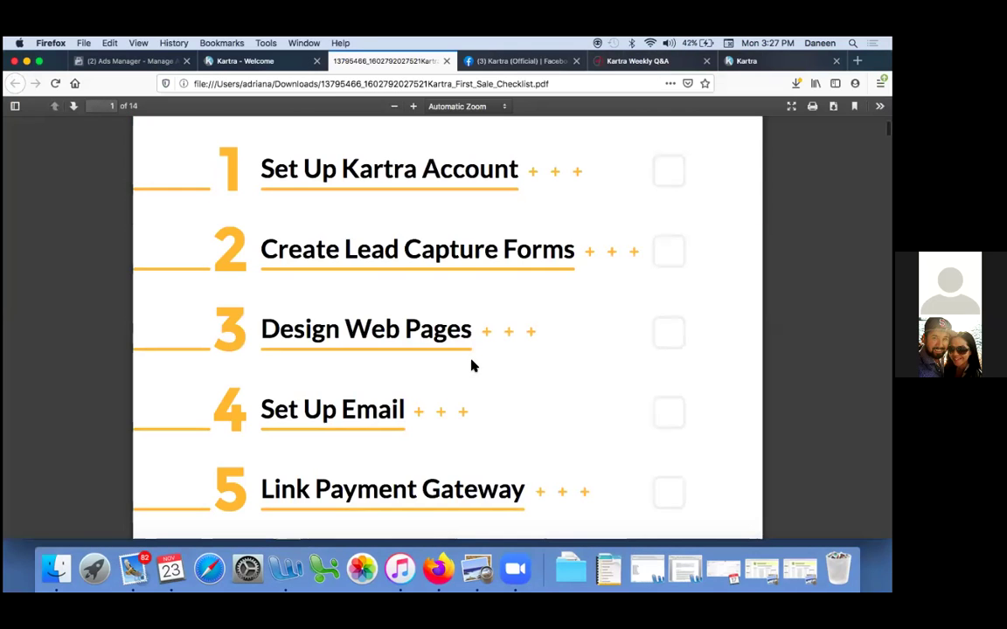
scroll(472, 365, down, 5)
Scroll the checklist PDF back to the top and return to the Kartra - Welcome tab.
scroll(471, 365, up, 3)
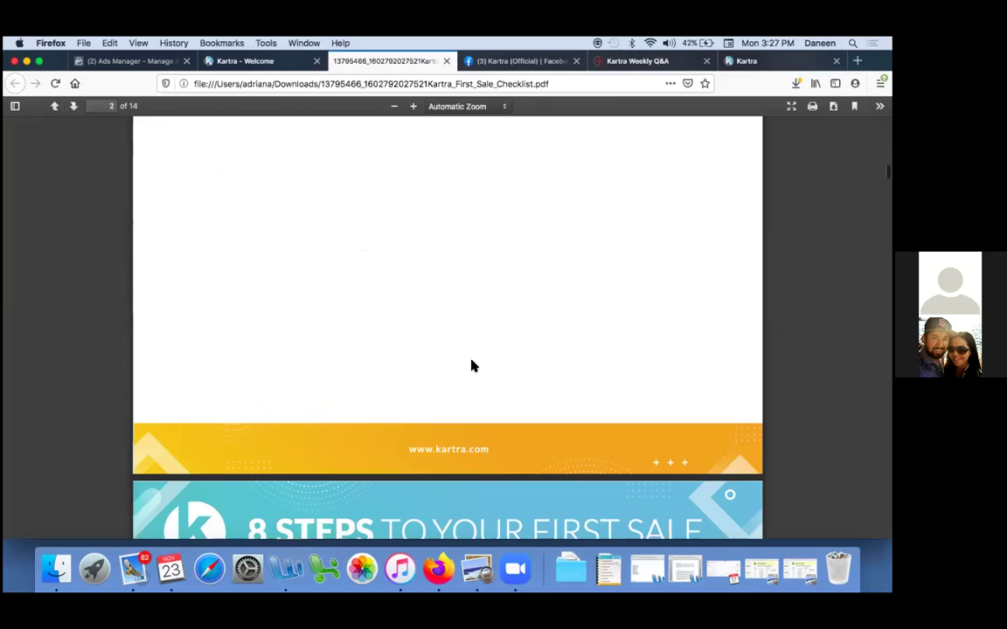
scroll(471, 365, up, 5)
scroll(472, 365, up, 2)
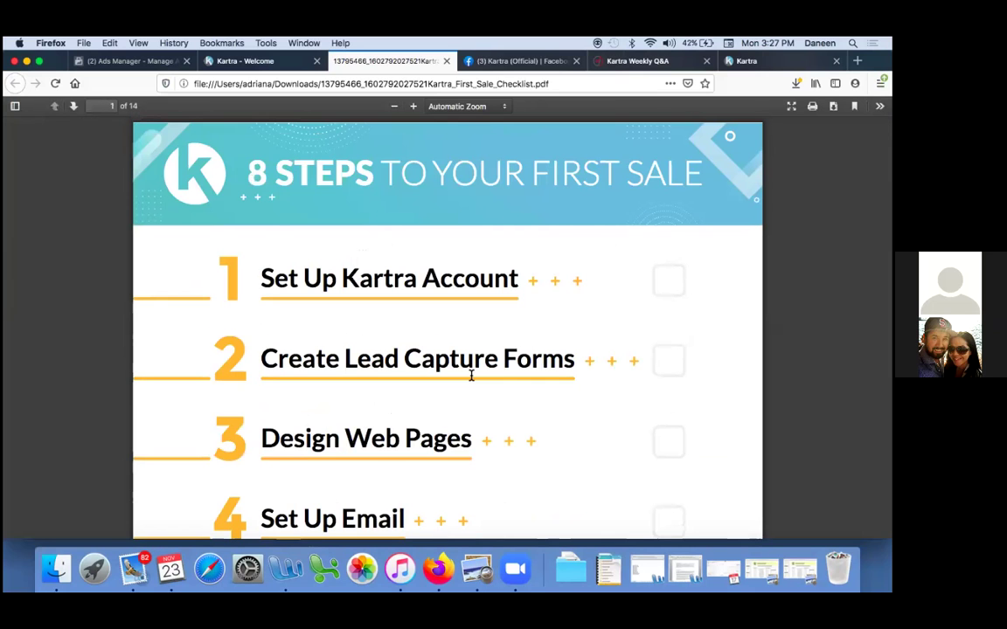
click(251, 65)
Scroll the welcome page back up to Step 2, then switch to the Kartra (Official) Facebook tab.
scroll(419, 223, down, 2)
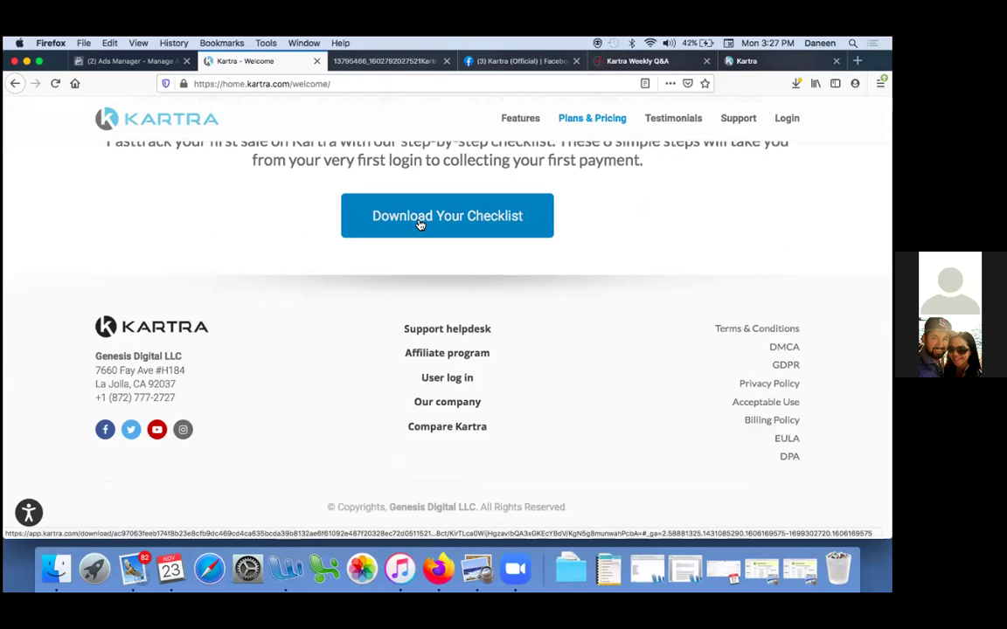
scroll(418, 223, up, 10)
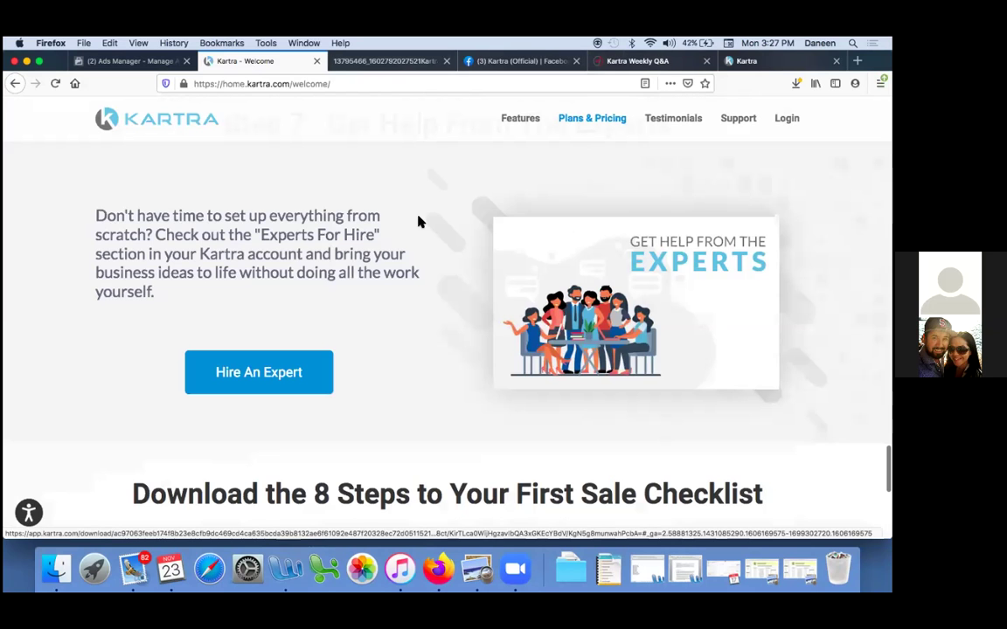
scroll(419, 223, up, 2)
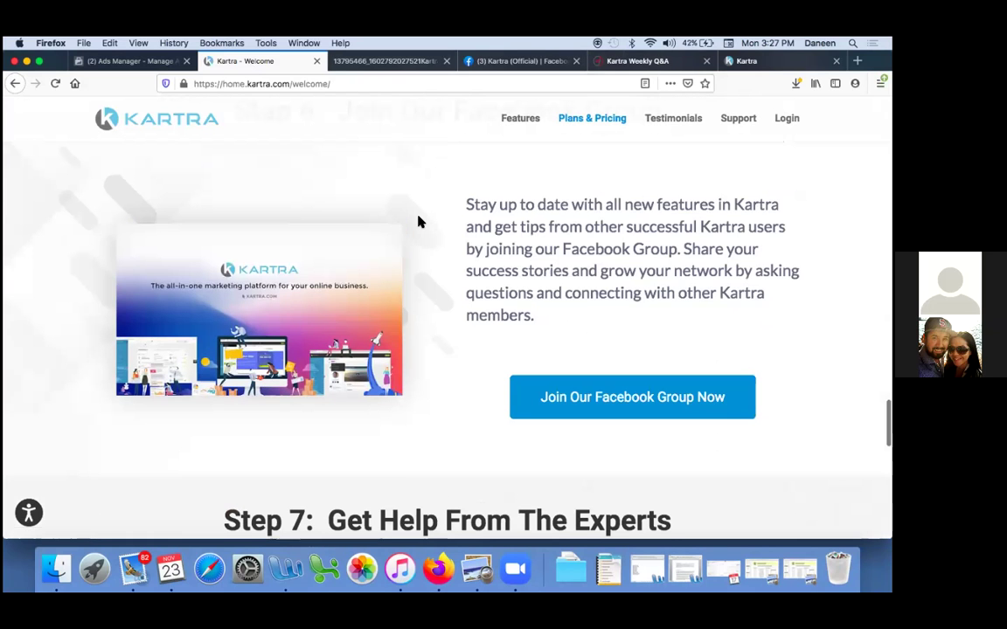
scroll(419, 223, up, 1)
scroll(419, 228, up, 9)
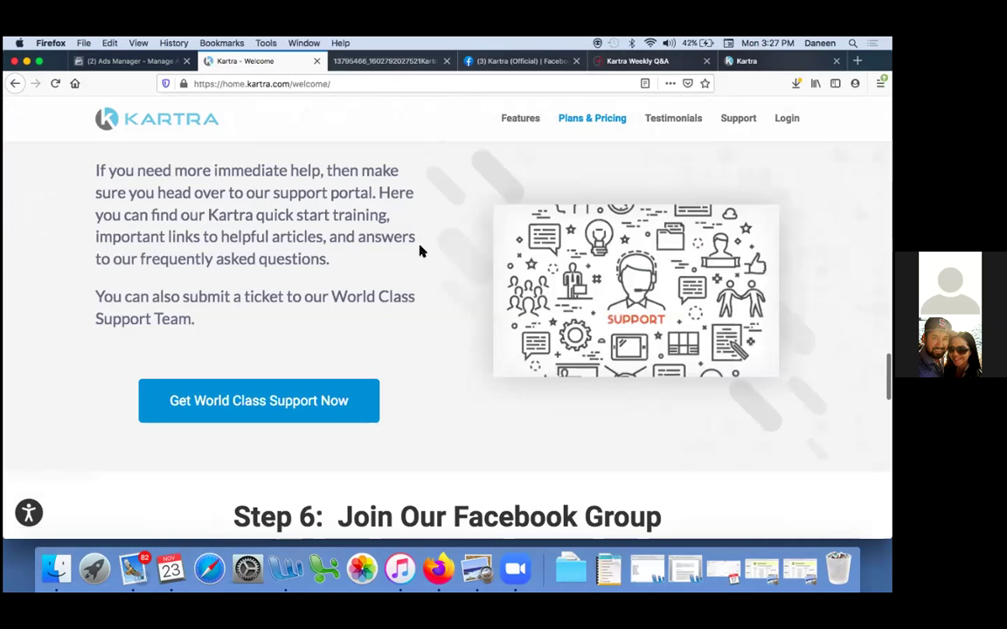
scroll(419, 251, up, 10)
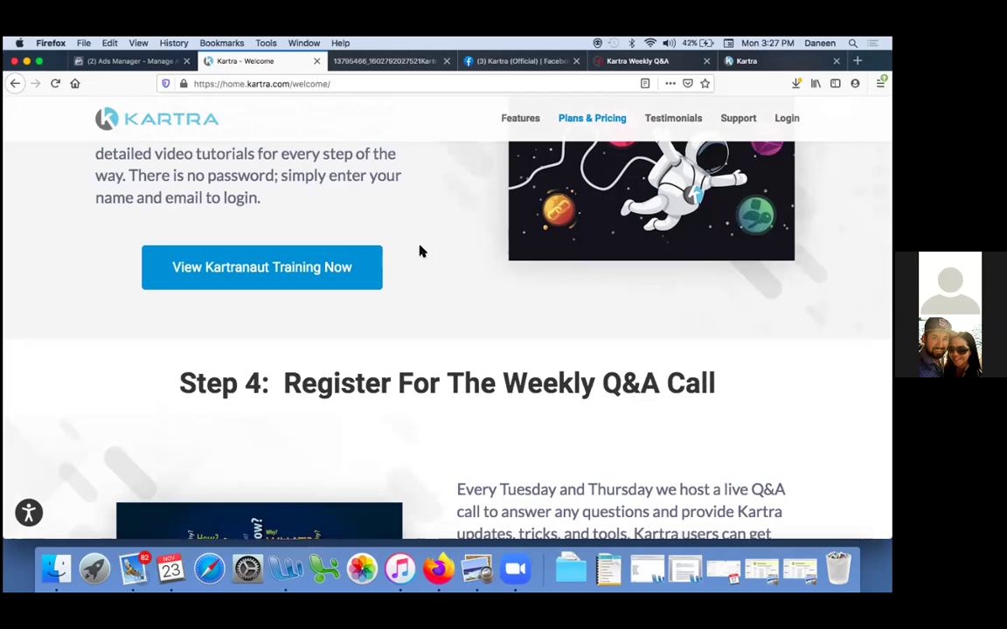
scroll(420, 252, up, 10)
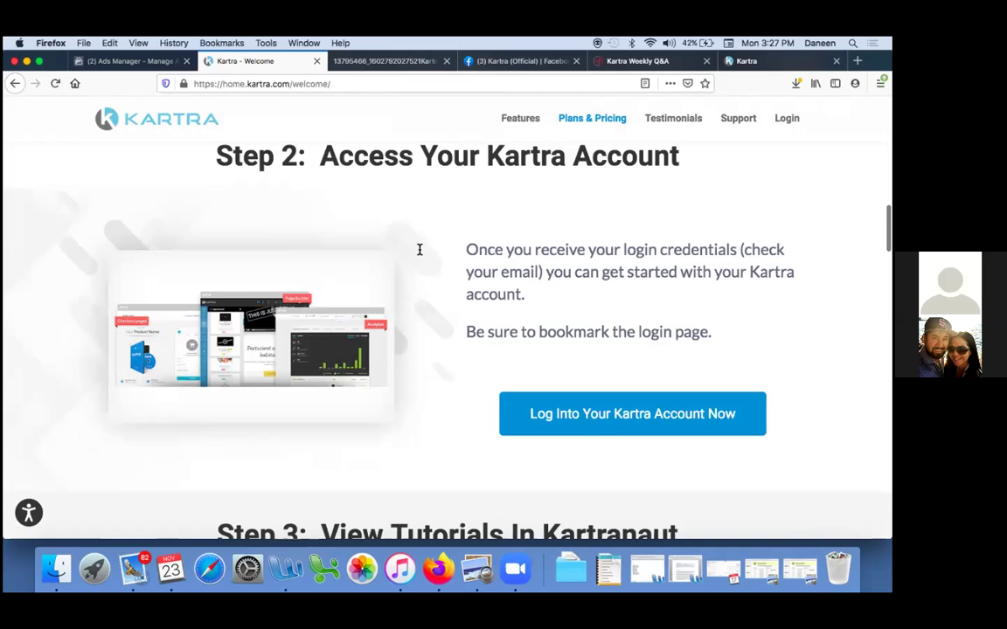
scroll(418, 251, up, 2)
click(496, 63)
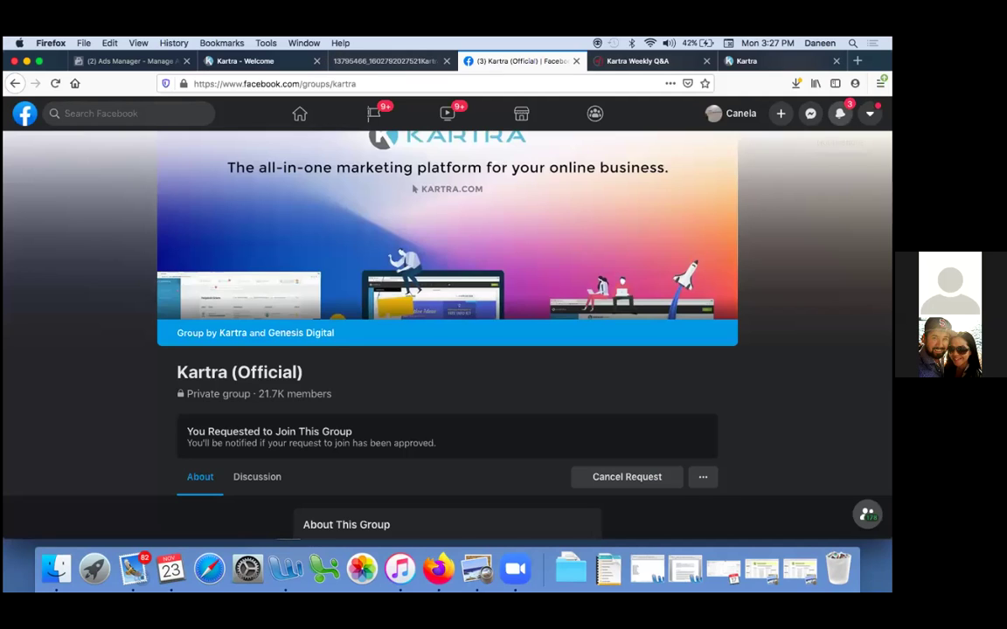
Glance at the Facebook notifications list, close it, and go back to the Kartra - Welcome tab.
click(839, 114)
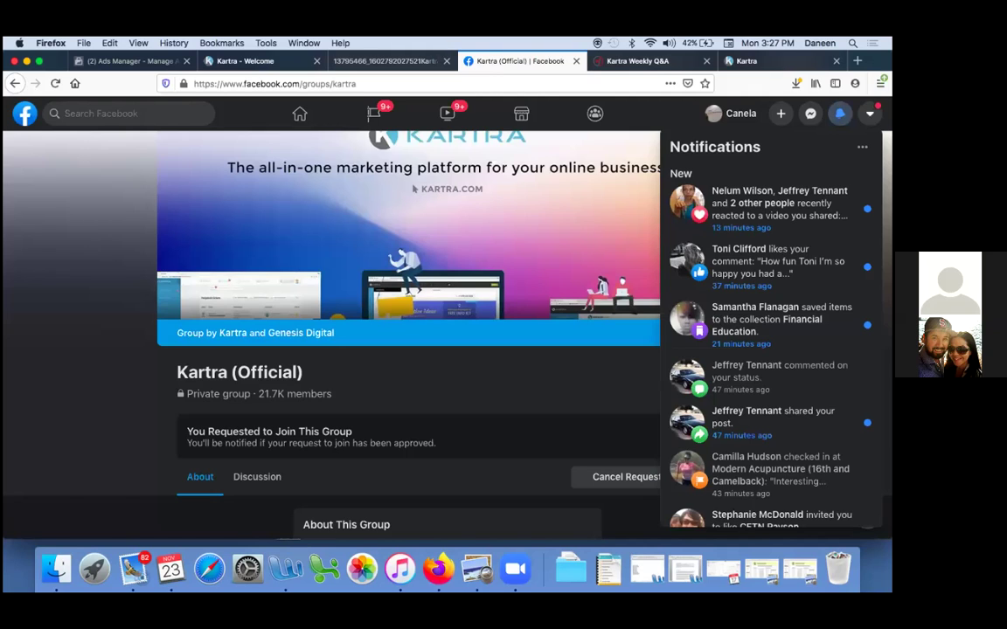
key(Escape)
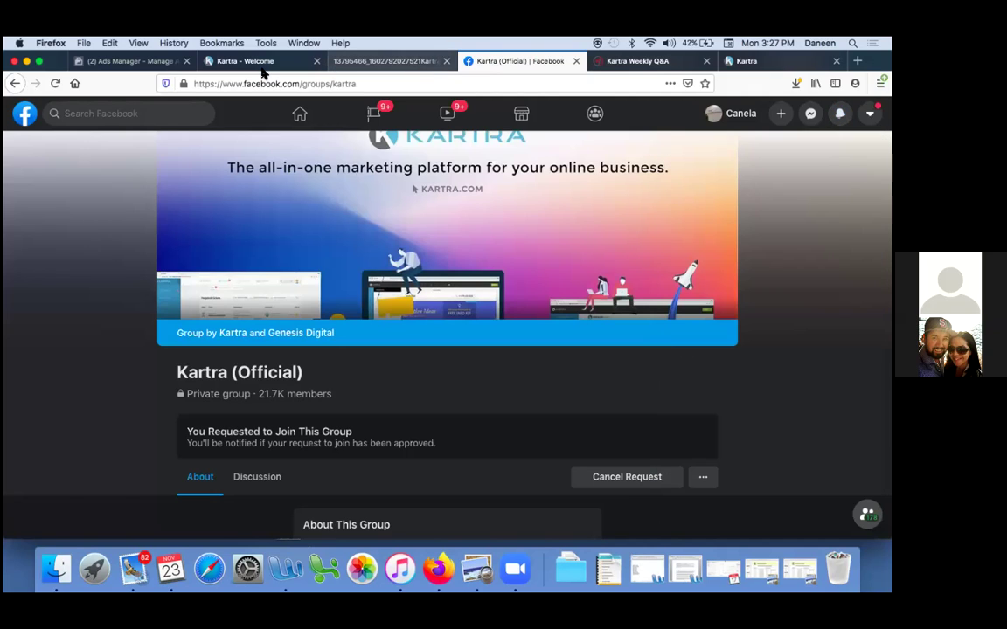
click(262, 65)
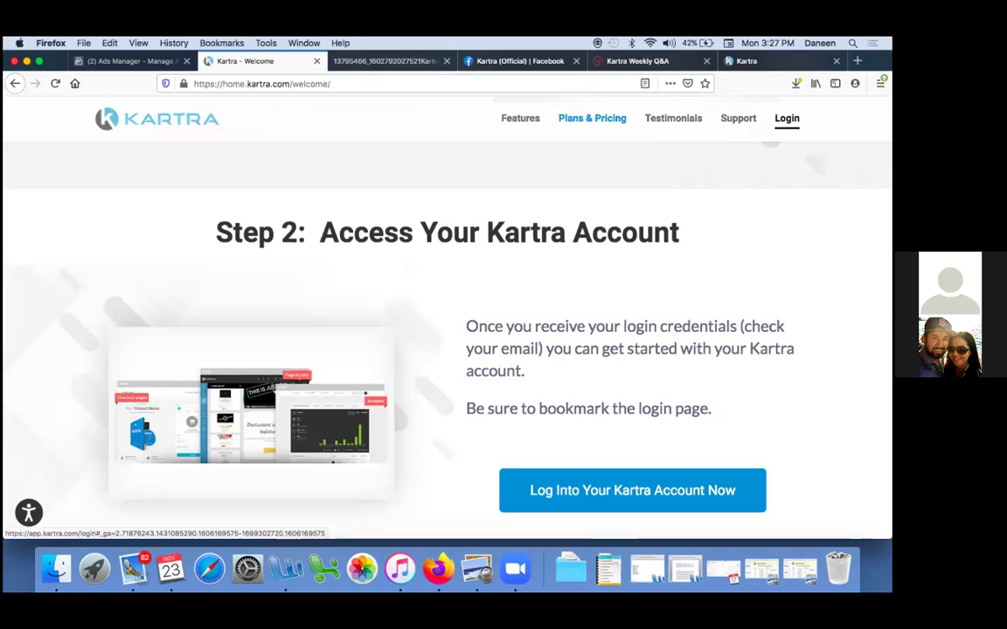
Log into the Kartra account and accept the terms of service.
click(786, 118)
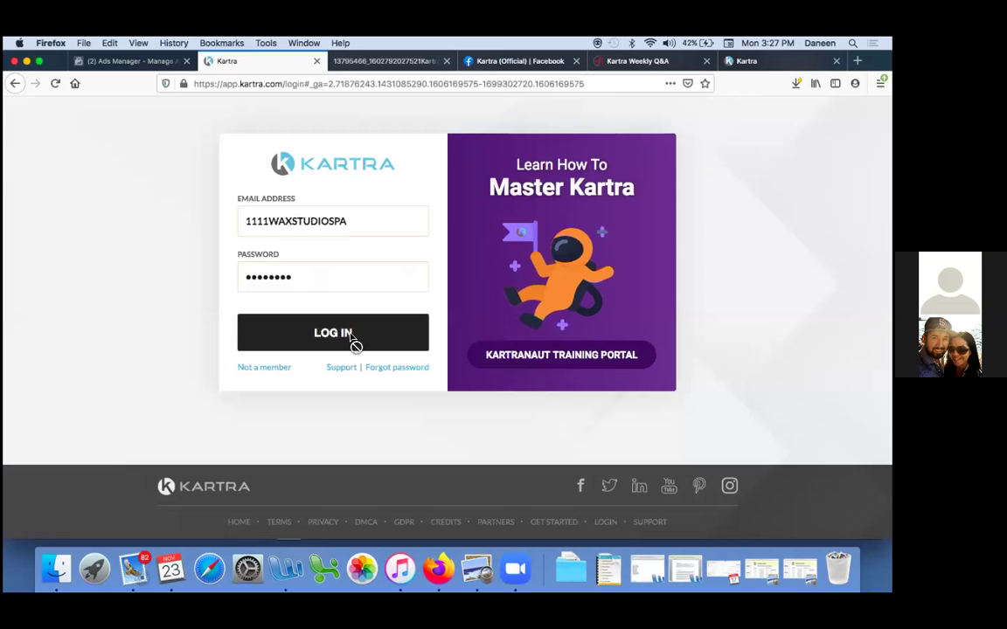
click(349, 337)
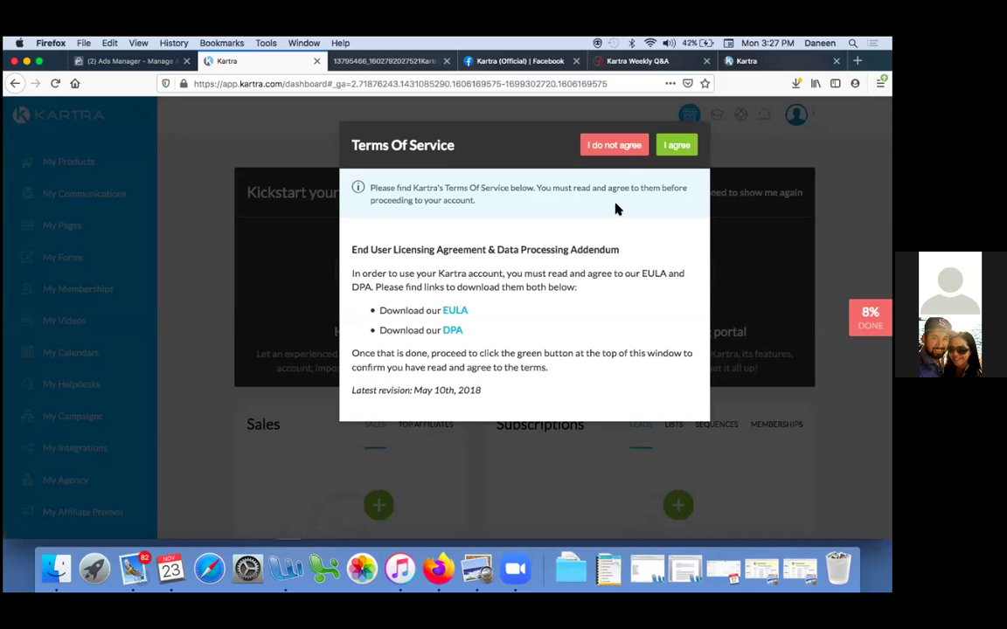
click(671, 148)
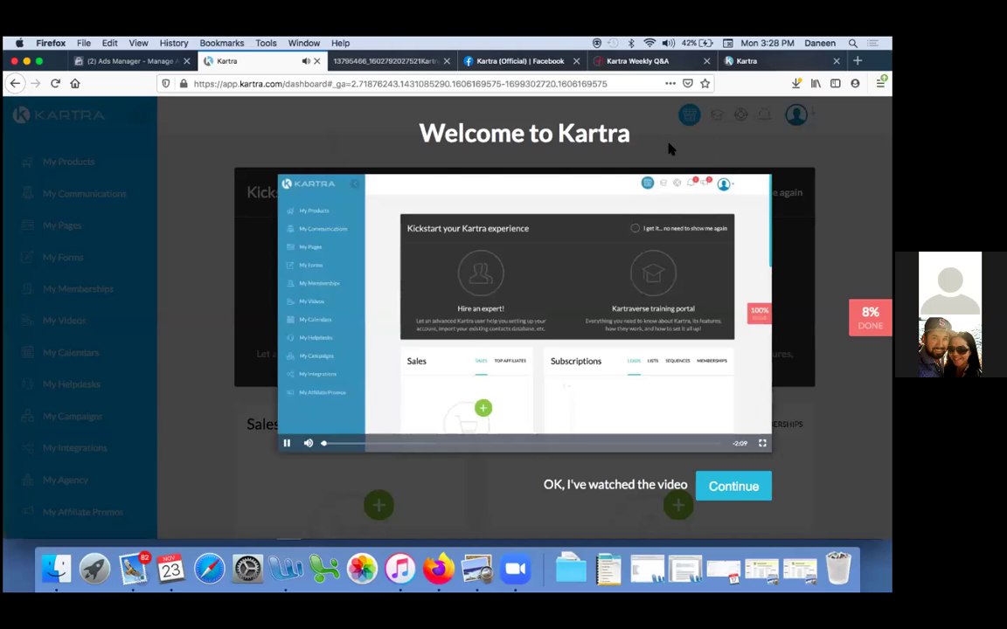
Pause the welcome video and continue past the first-steps prompts to the dashboard.
click(520, 356)
click(726, 492)
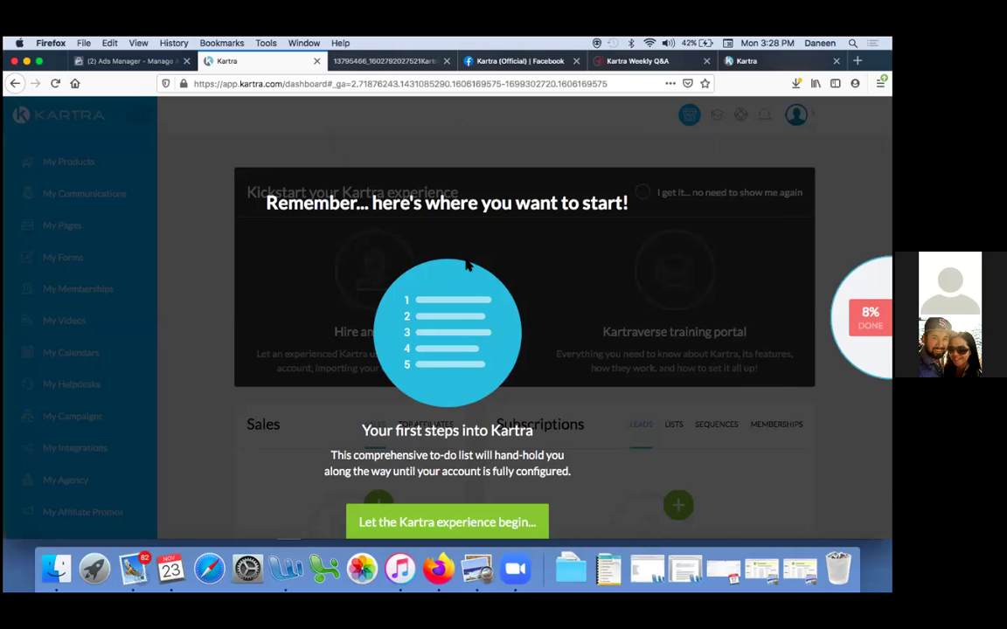
click(447, 522)
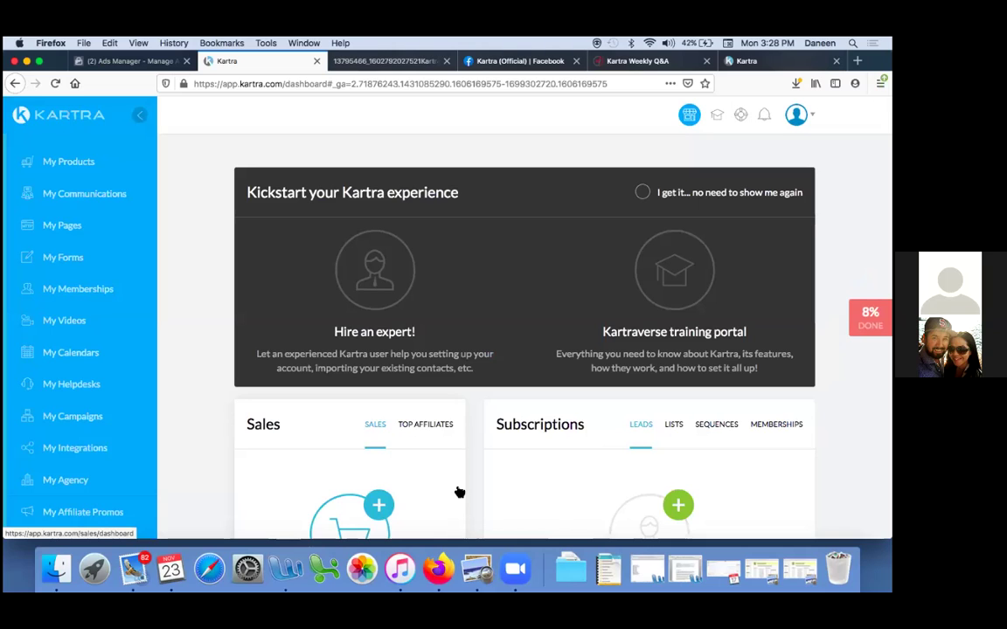
Scroll over the dashboard's Sales and Subscriptions cards, refresh it, and open the avatar's account menu.
scroll(459, 492, down, 3)
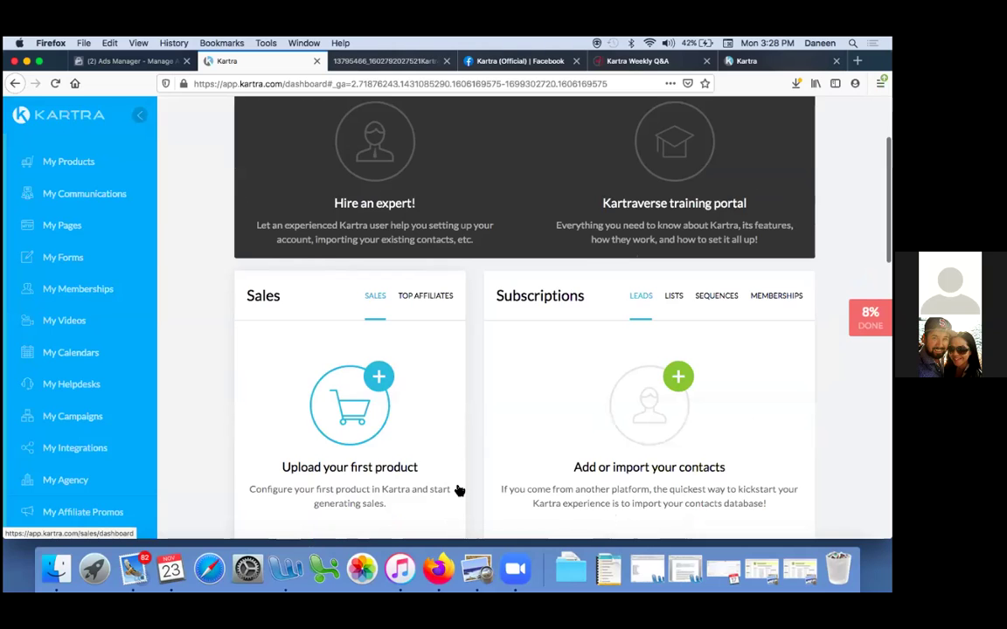
scroll(459, 492, up, 1)
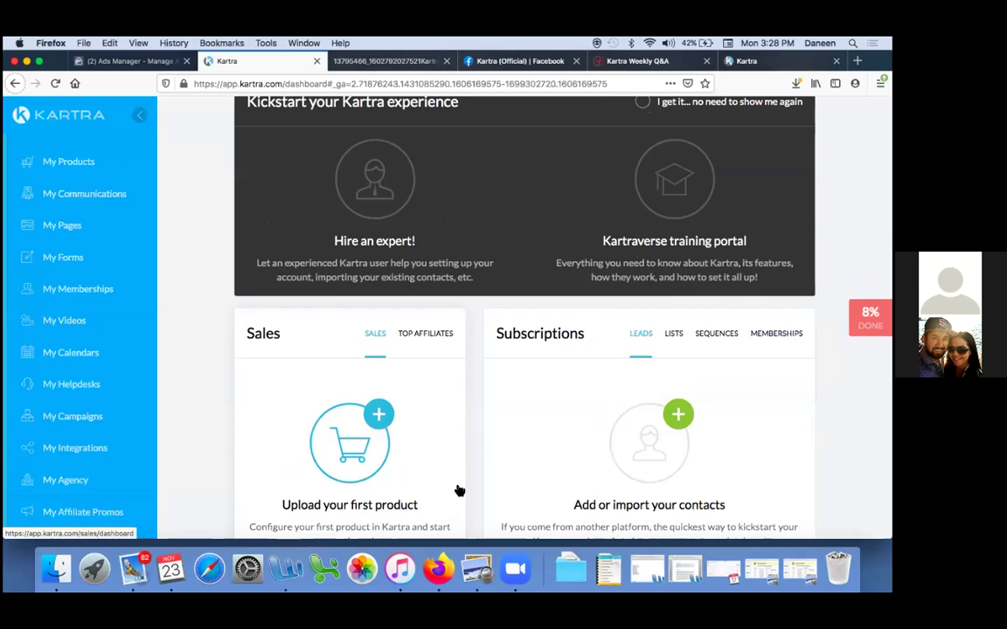
key(super+r)
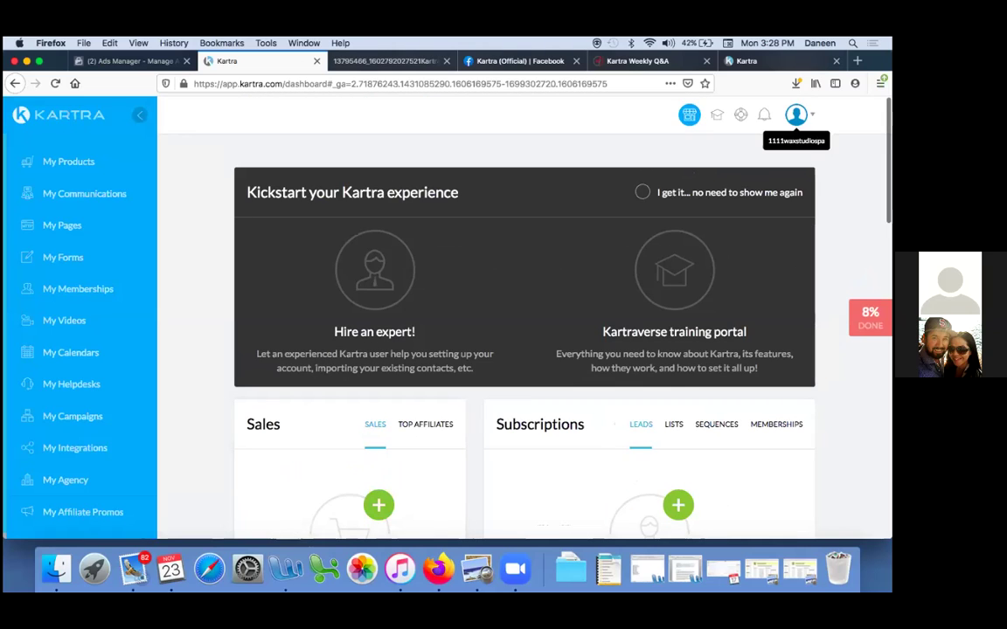
click(795, 115)
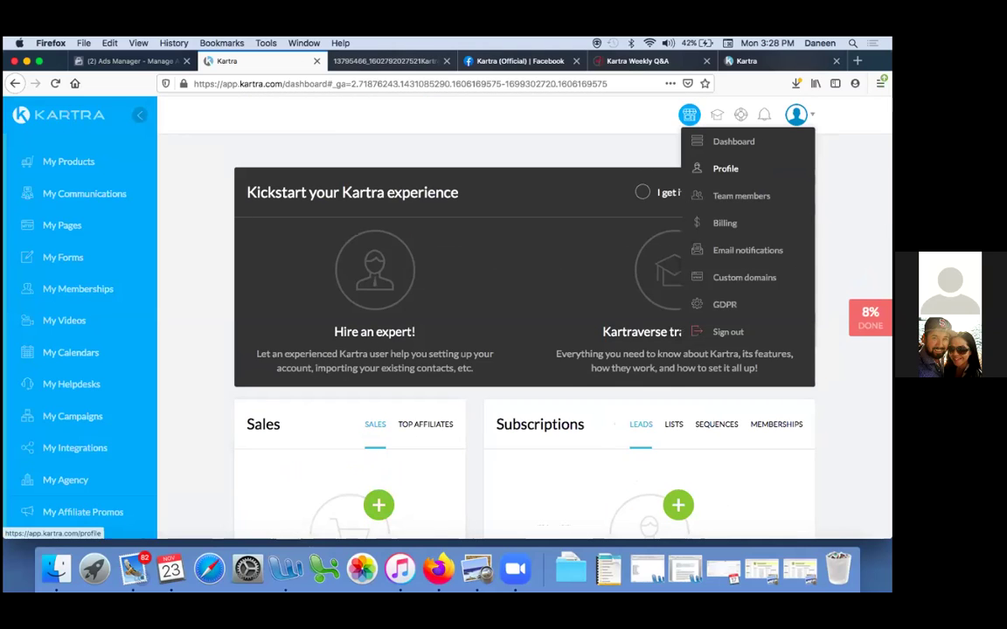
On the Profile page, start a new profile photo upload and browse into the 11.11 WAX STUDIO & SPA folder.
click(754, 175)
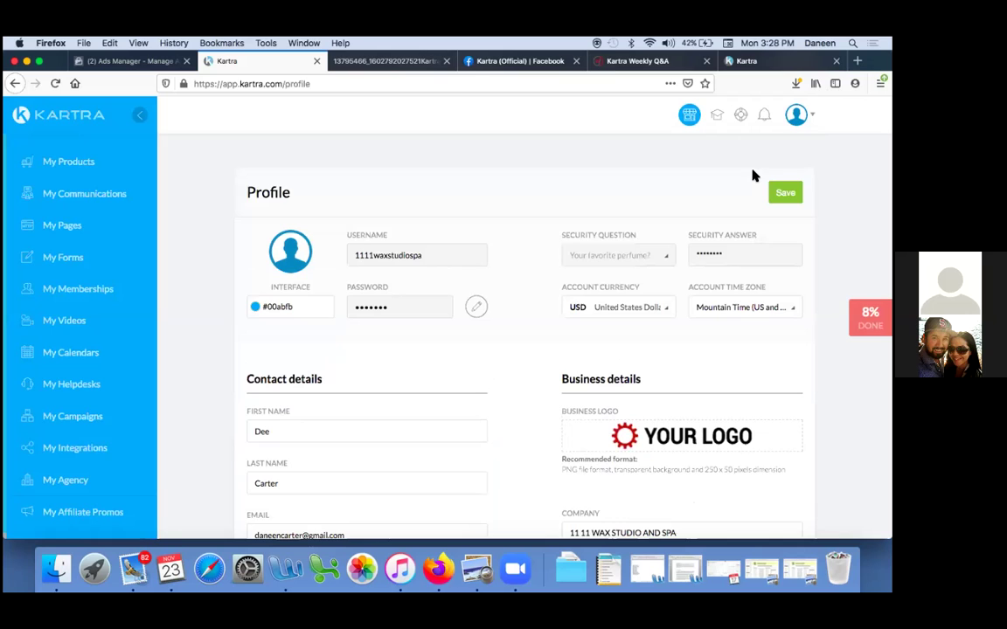
click(283, 261)
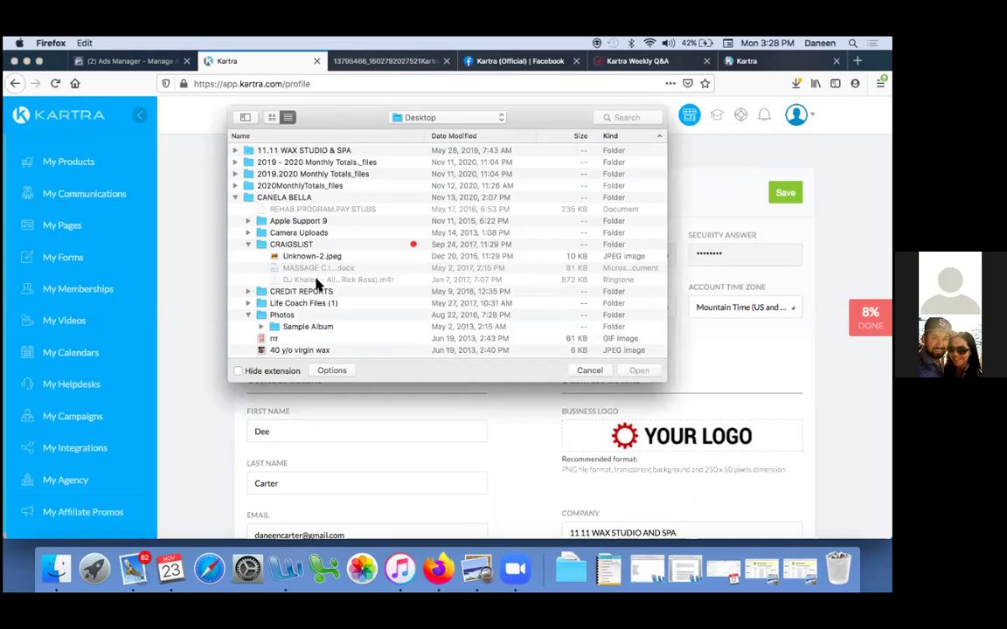
click(449, 122)
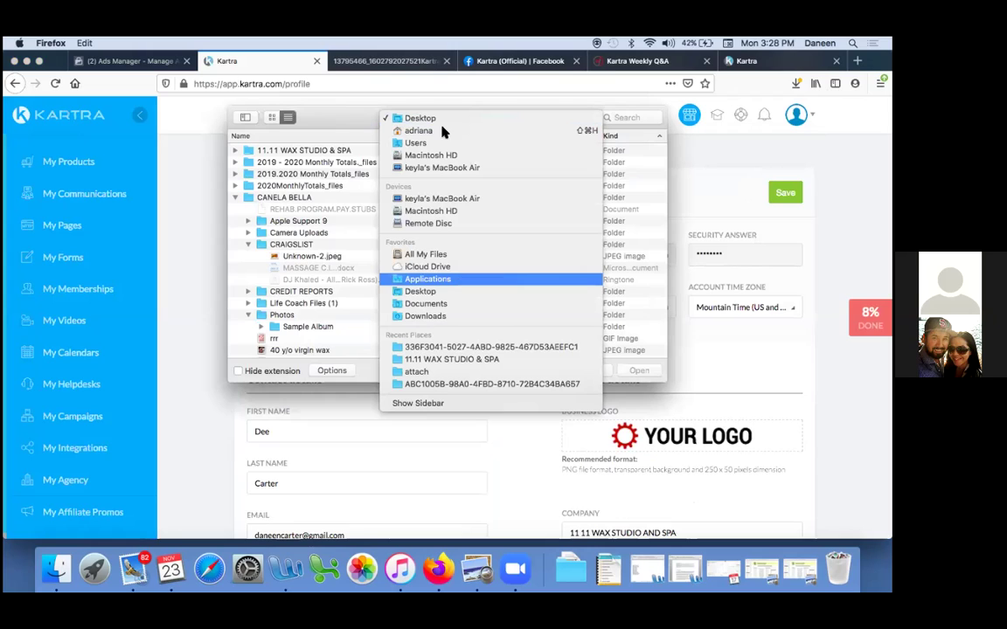
click(333, 154)
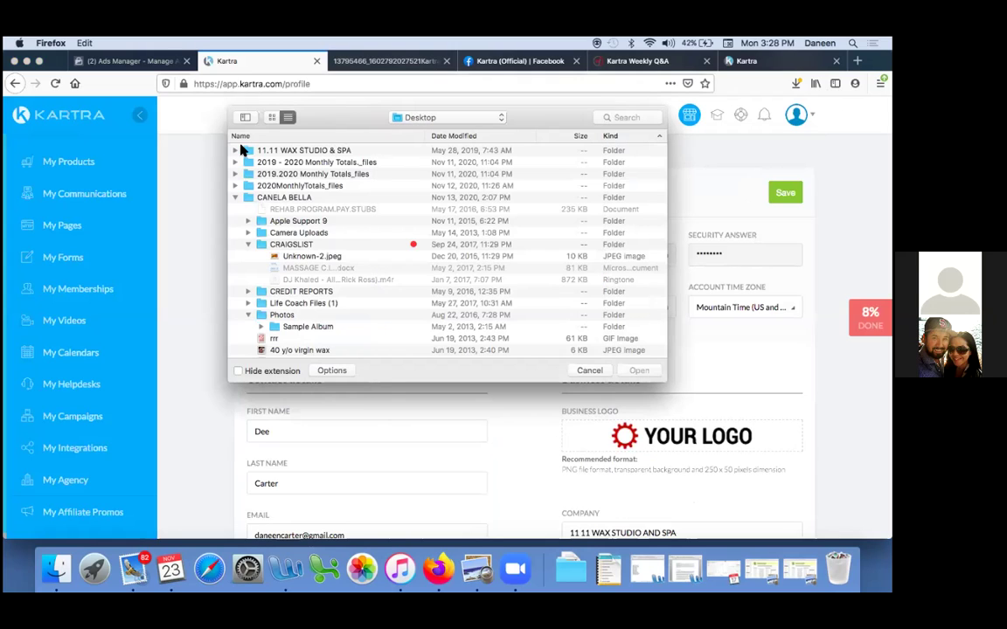
click(241, 152)
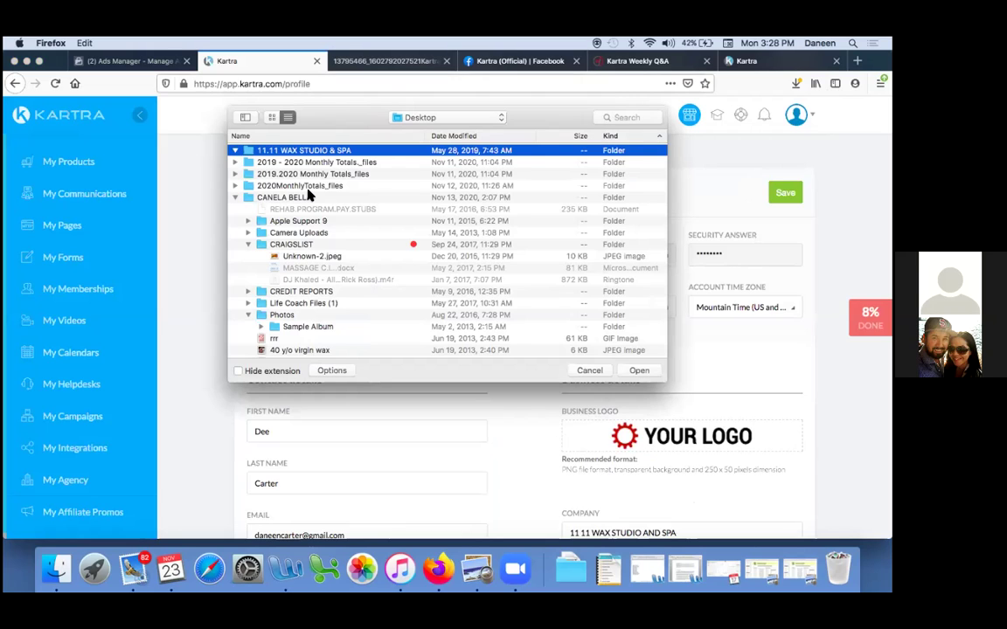
click(235, 151)
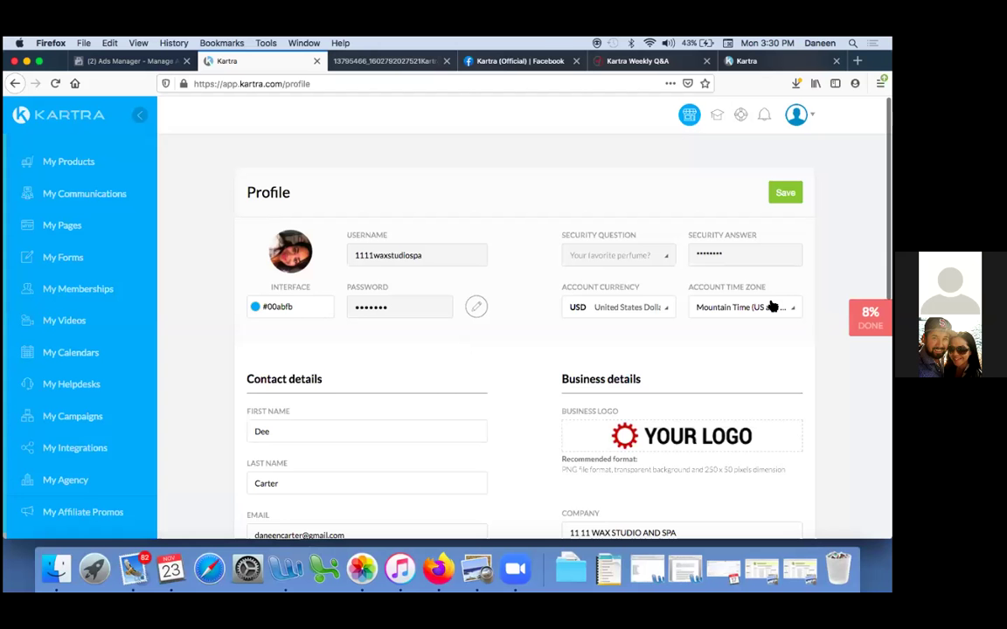
Change the account time zone to Arizona, accepting that scheduled times will be converted.
click(773, 307)
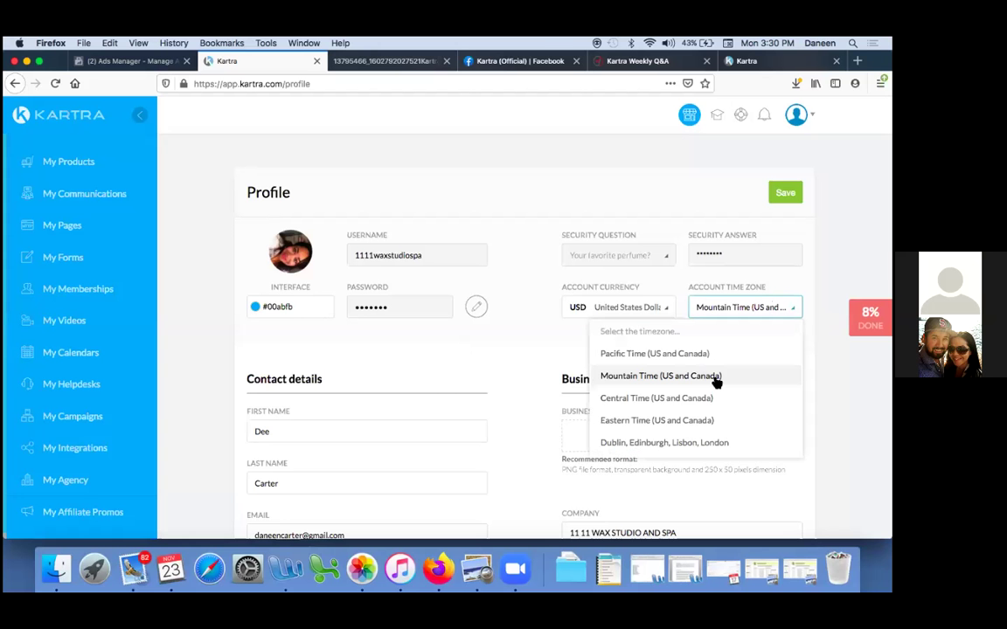
scroll(708, 387, down, 2)
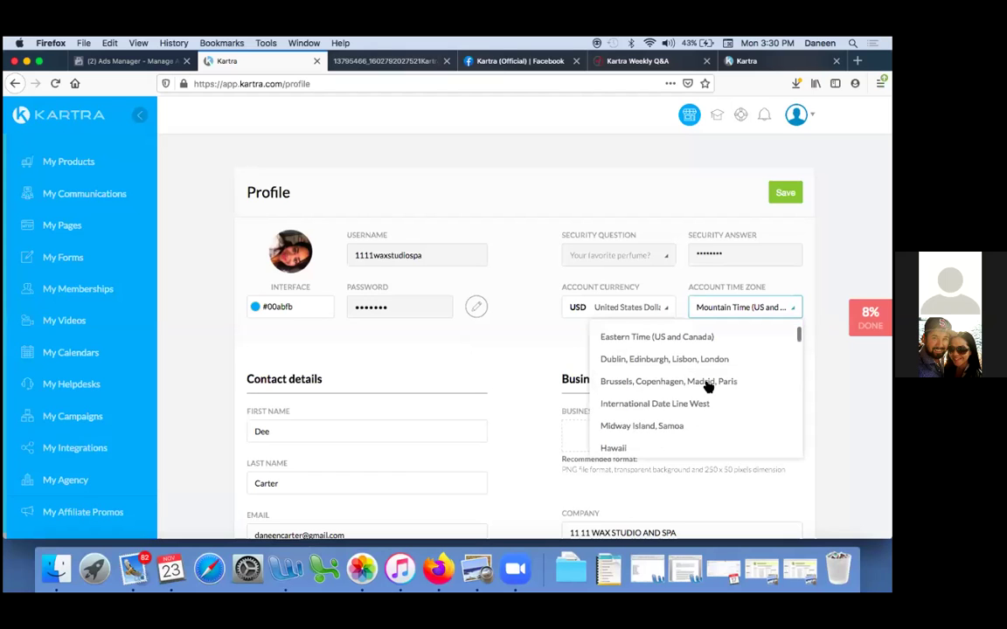
scroll(706, 388, down, 2)
scroll(630, 395, down, 2)
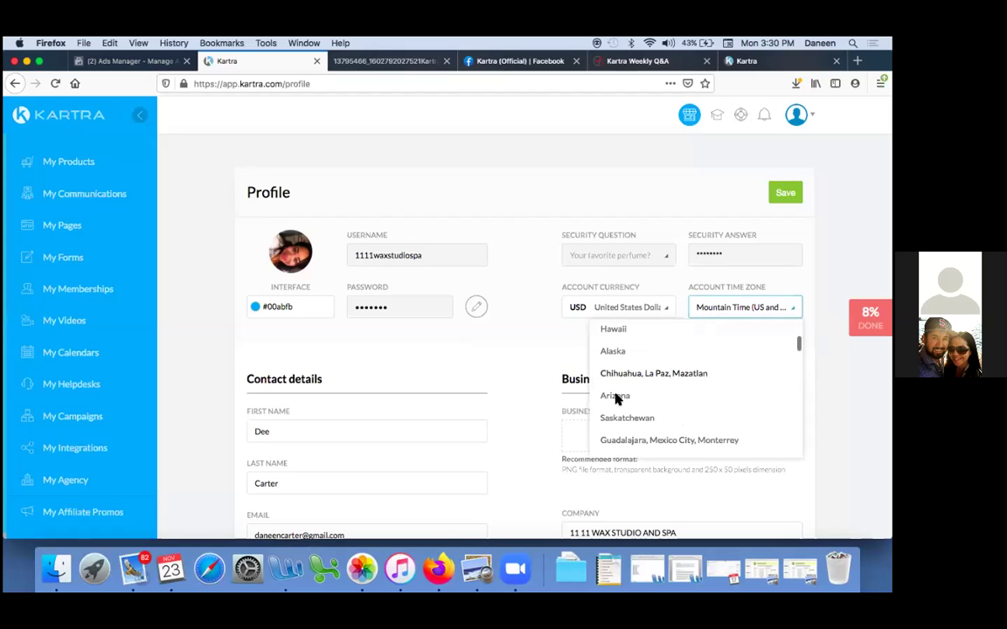
click(615, 396)
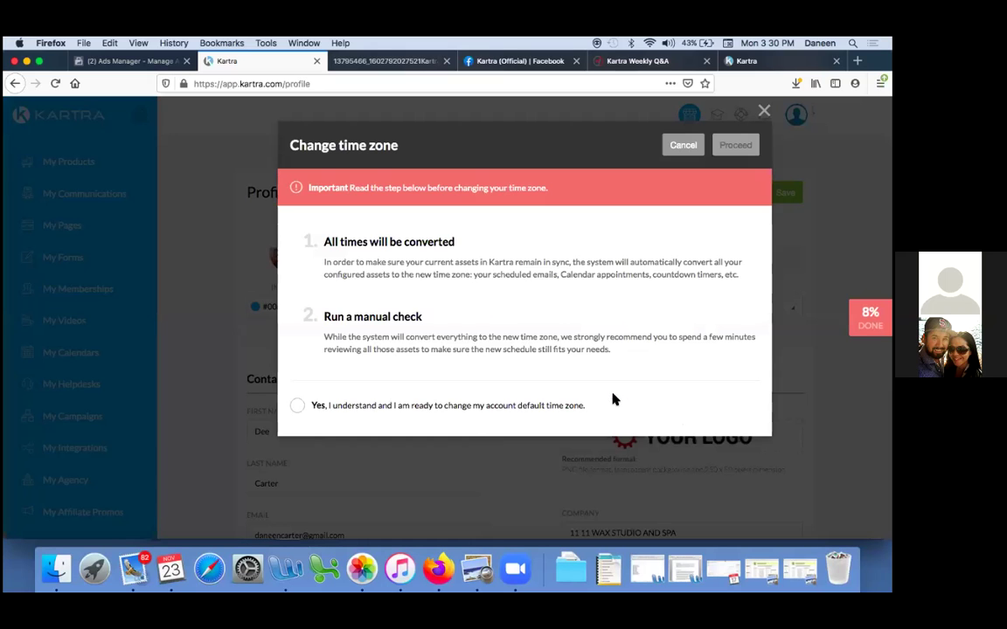
click(297, 407)
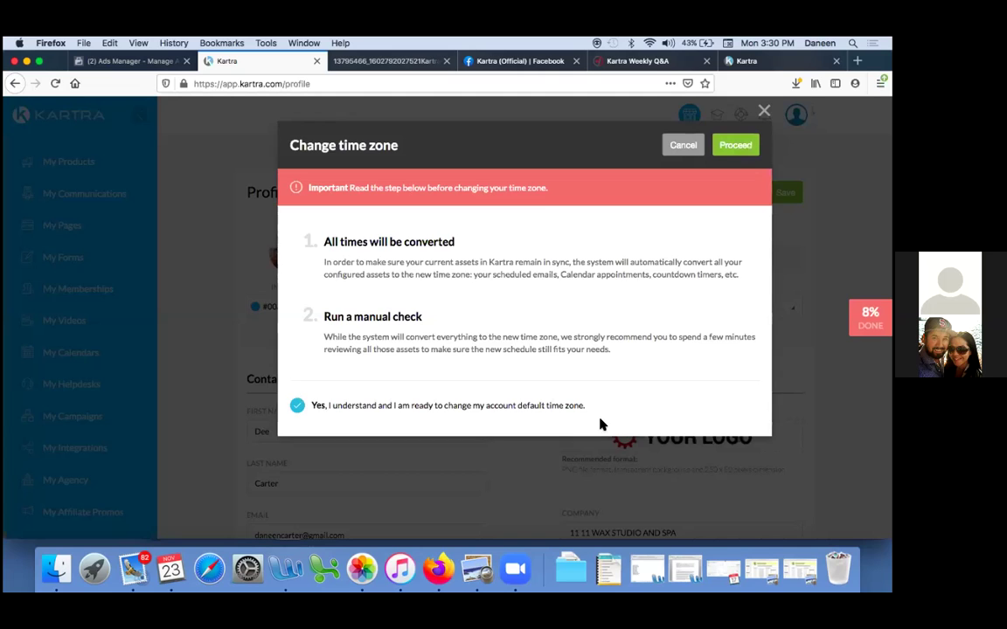
click(737, 148)
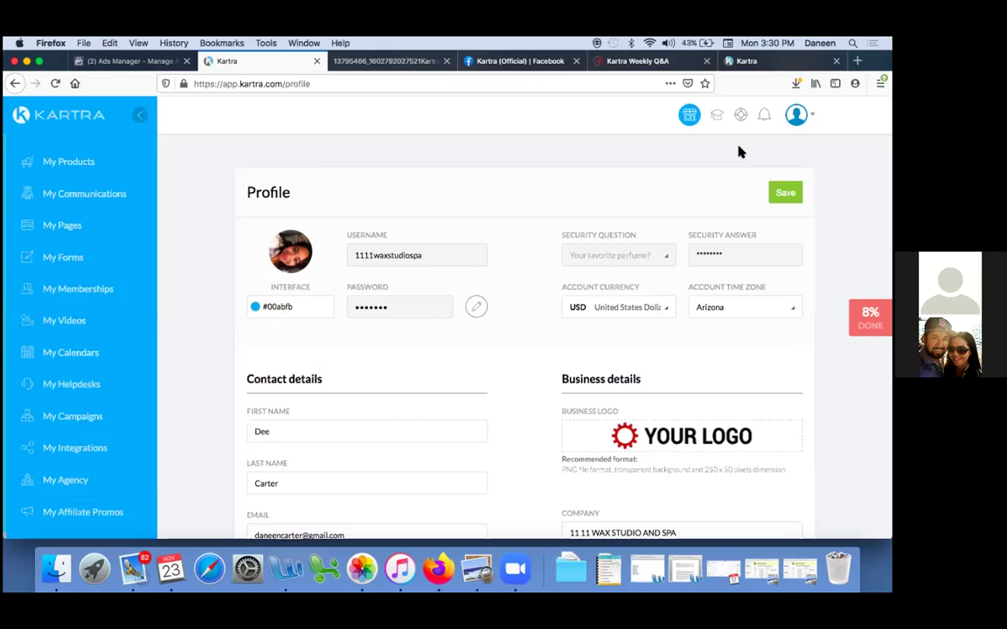
mouse_move(673, 224)
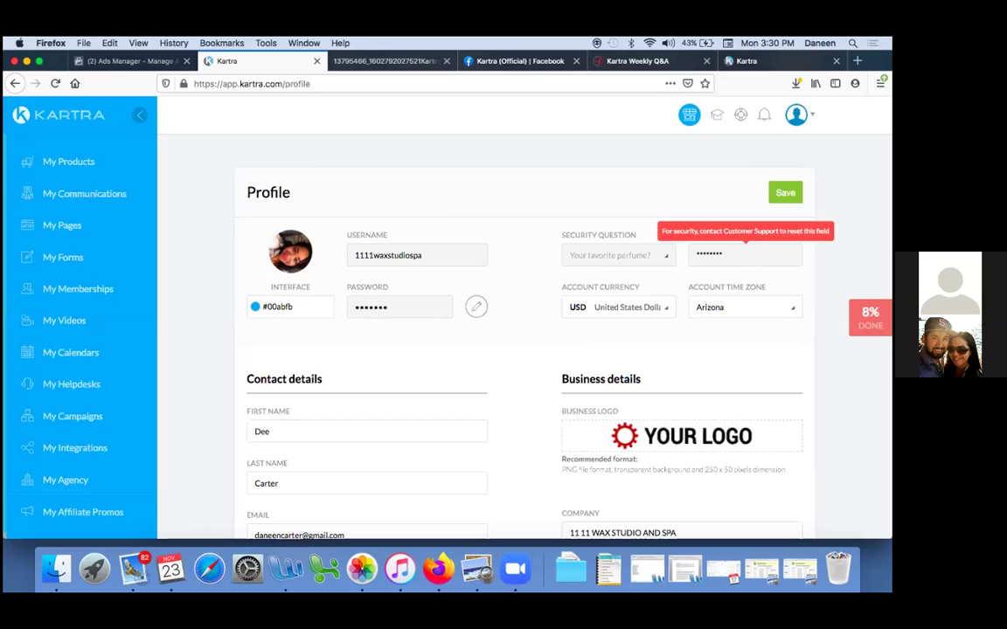
Save the Arizona time zone change on the profile, entering the security question answer.
click(780, 192)
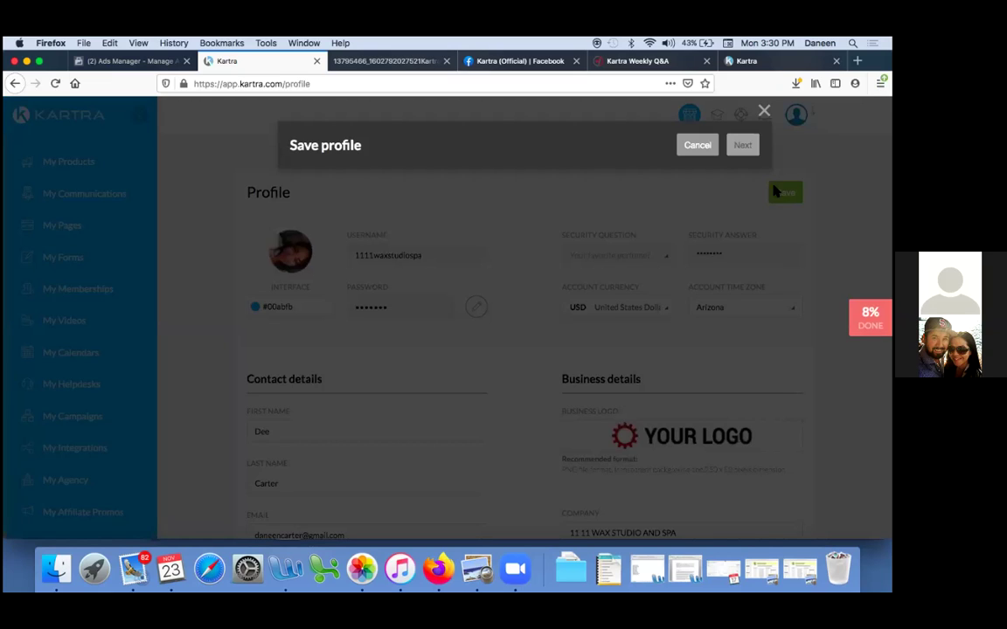
click(764, 111)
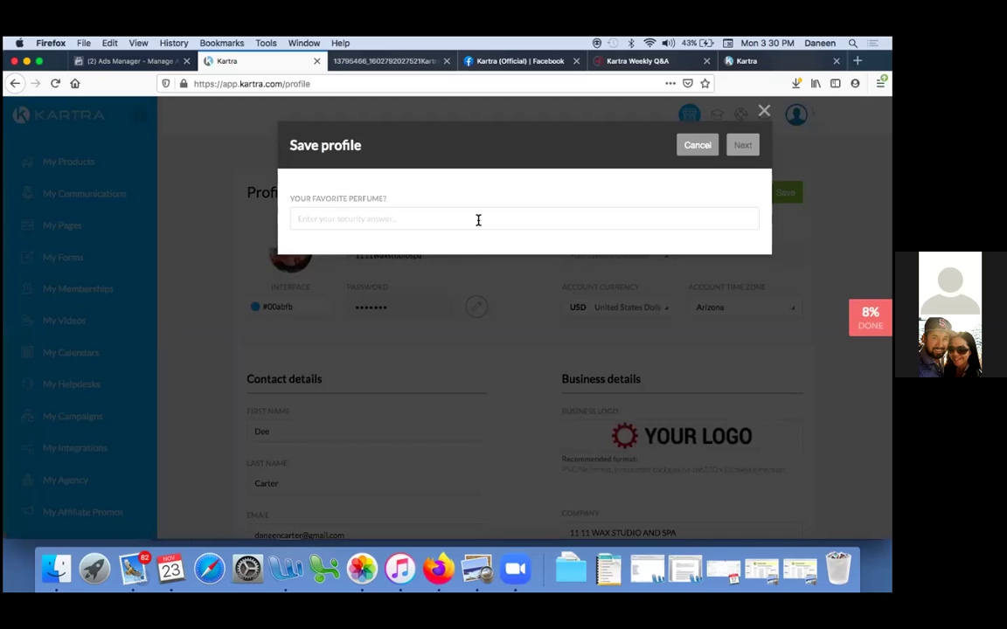
click(478, 220)
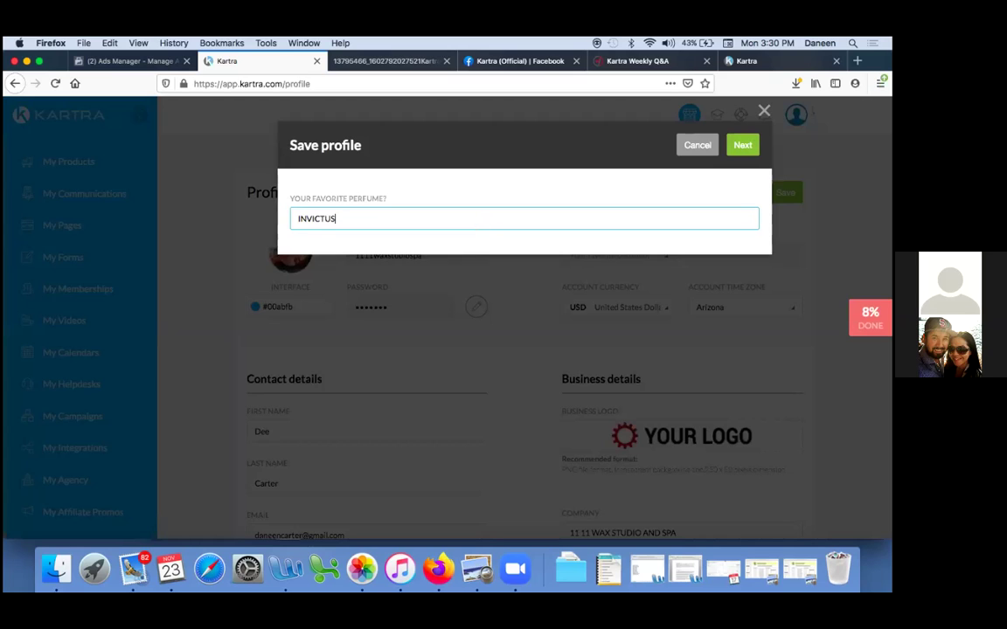
click(745, 143)
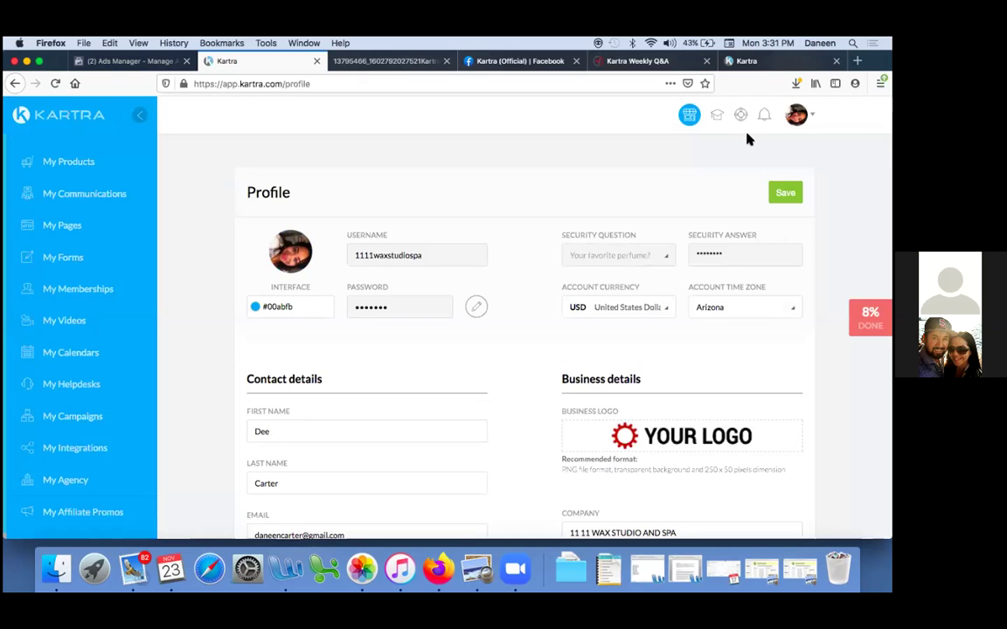
Scroll down the profile page, then go to the My Pages section.
scroll(674, 212, down, 5)
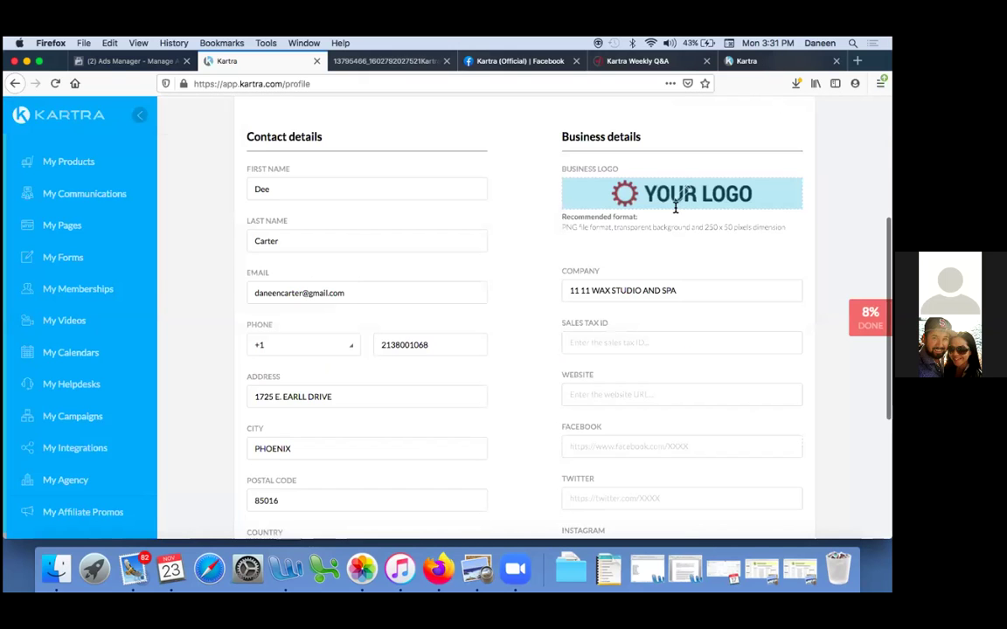
scroll(675, 207, down, 5)
scroll(674, 207, down, 1)
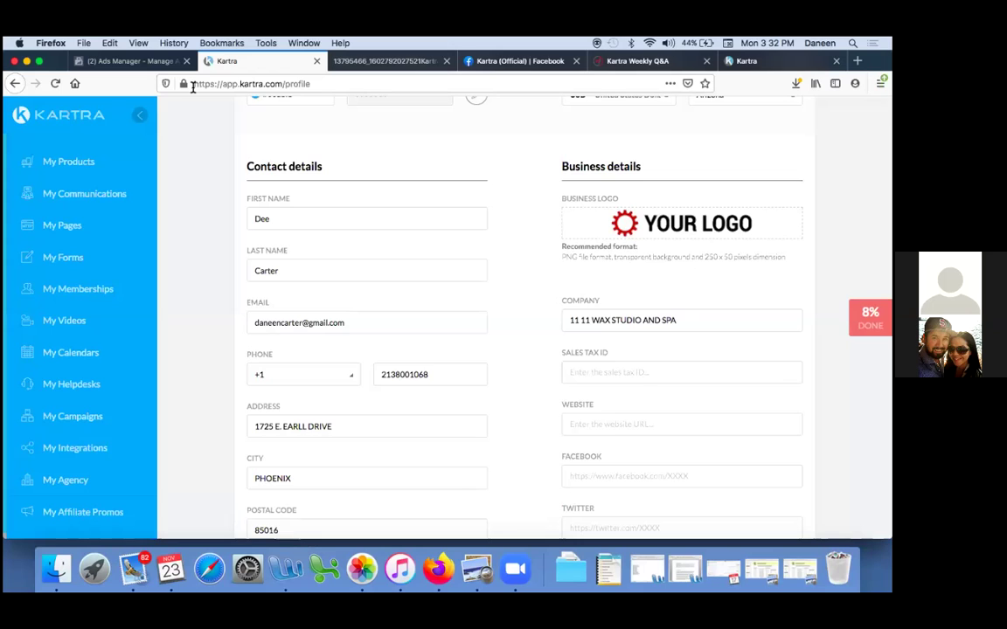
click(58, 226)
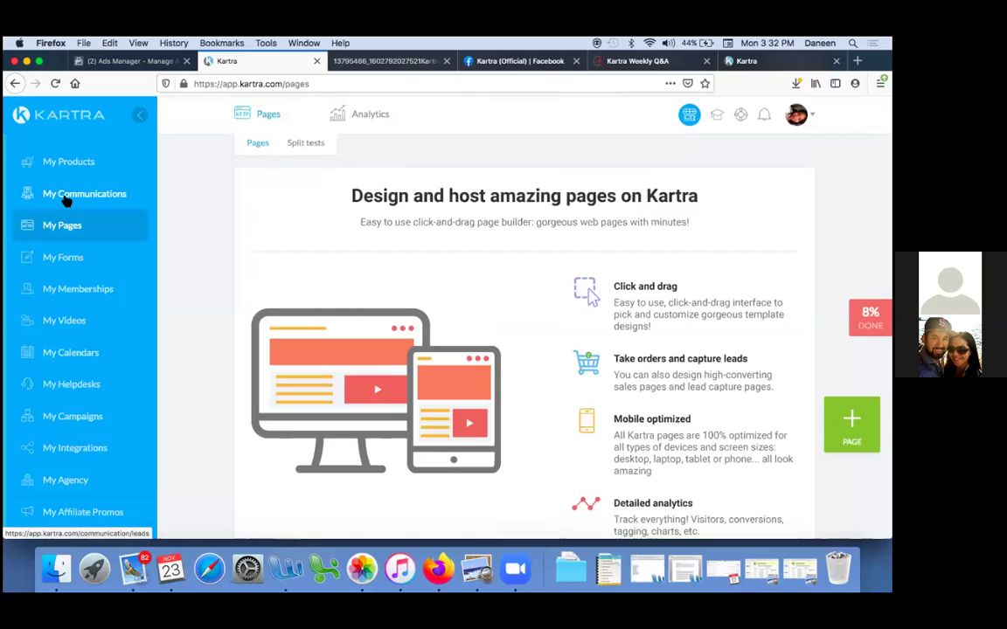
Open My Communications and scroll through the 'Generate leads for your business' overview.
click(66, 200)
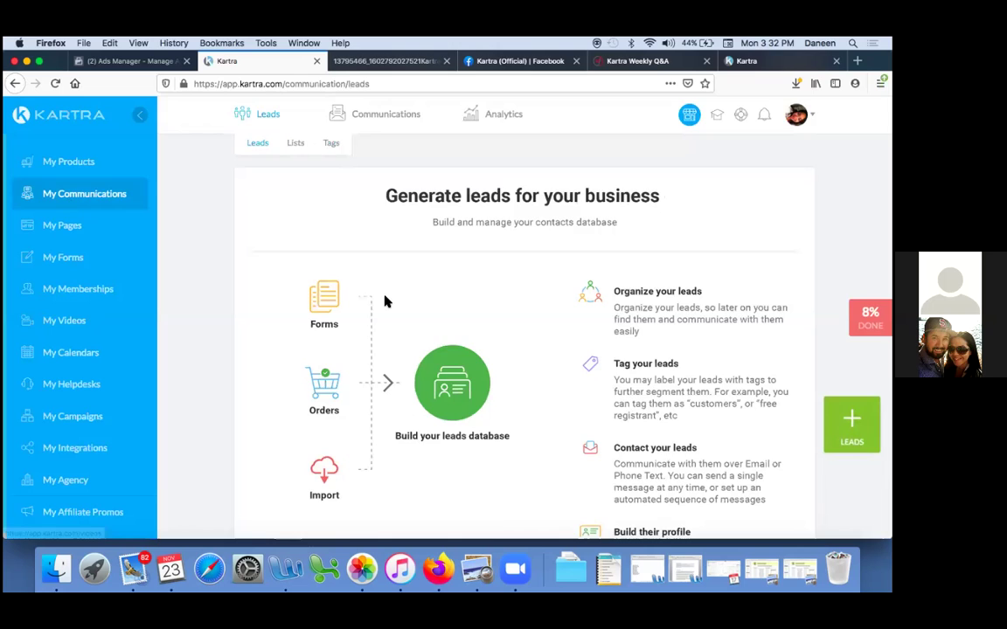
scroll(384, 301, down, 3)
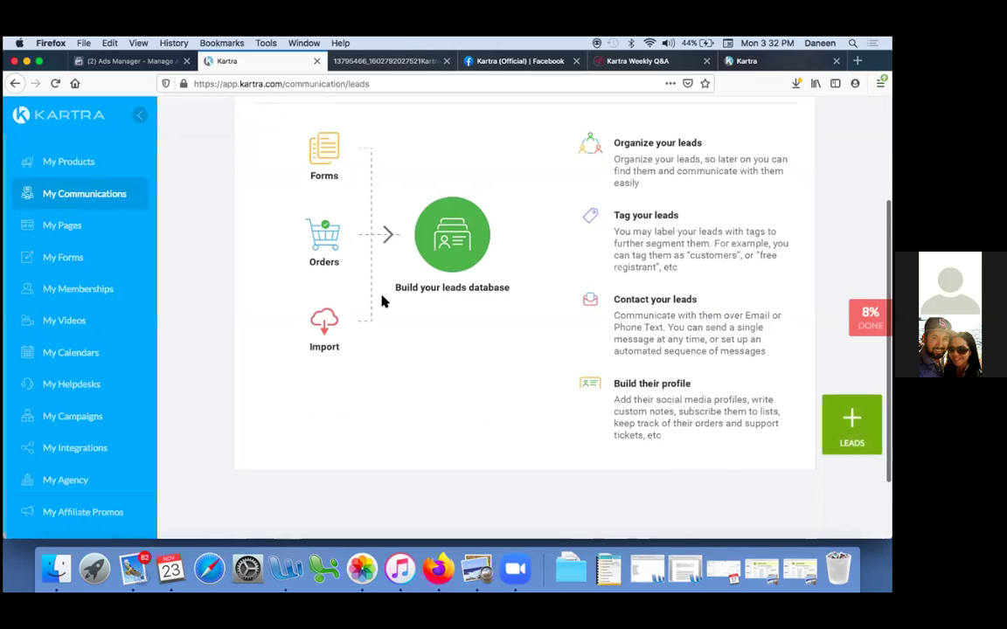
scroll(384, 302, up, 3)
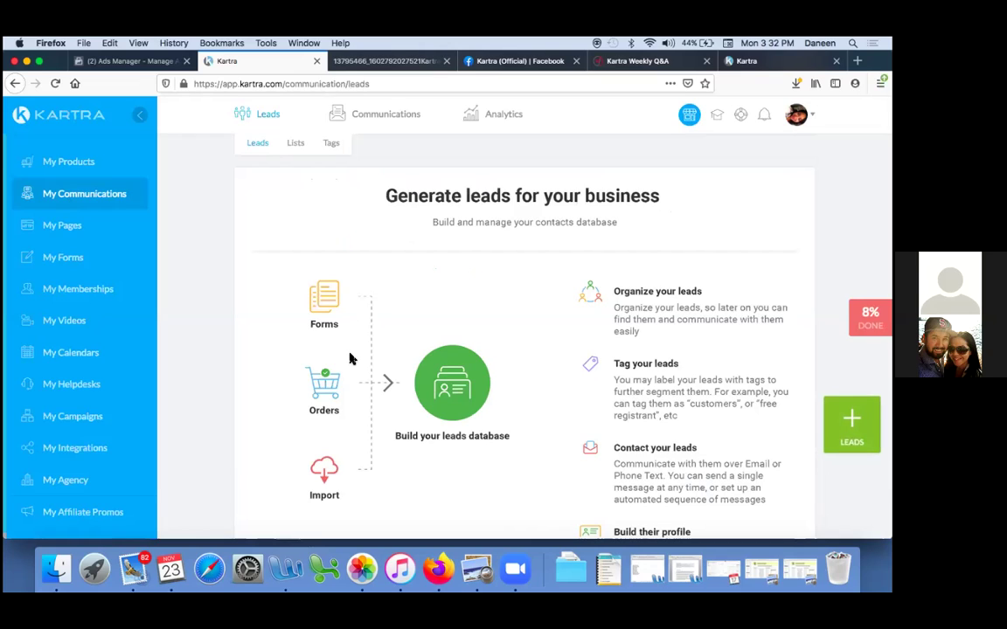
scroll(351, 356, down, 2)
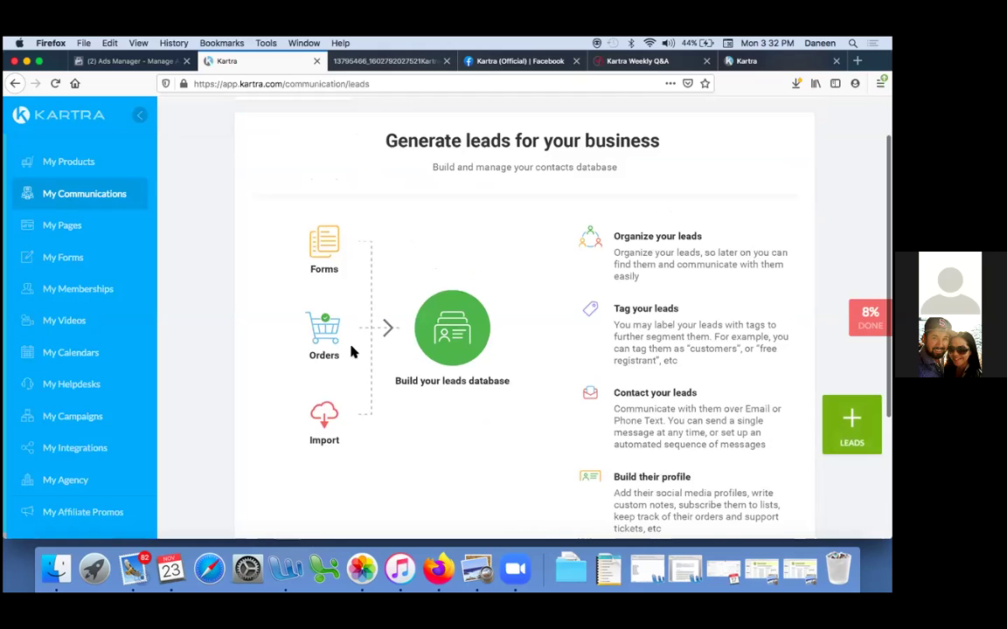
scroll(346, 342, down, 1)
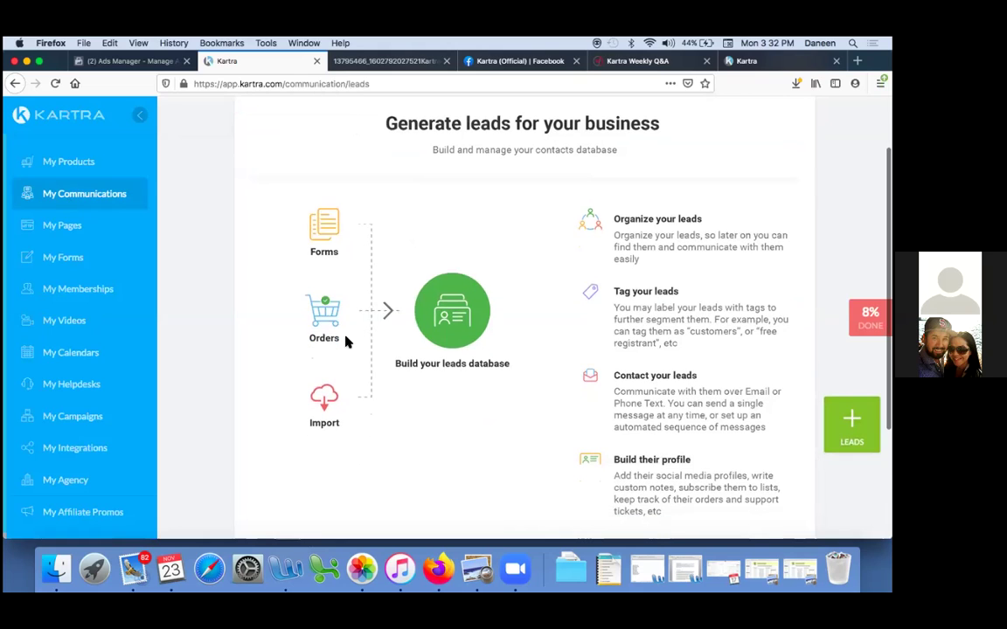
scroll(345, 342, down, 3)
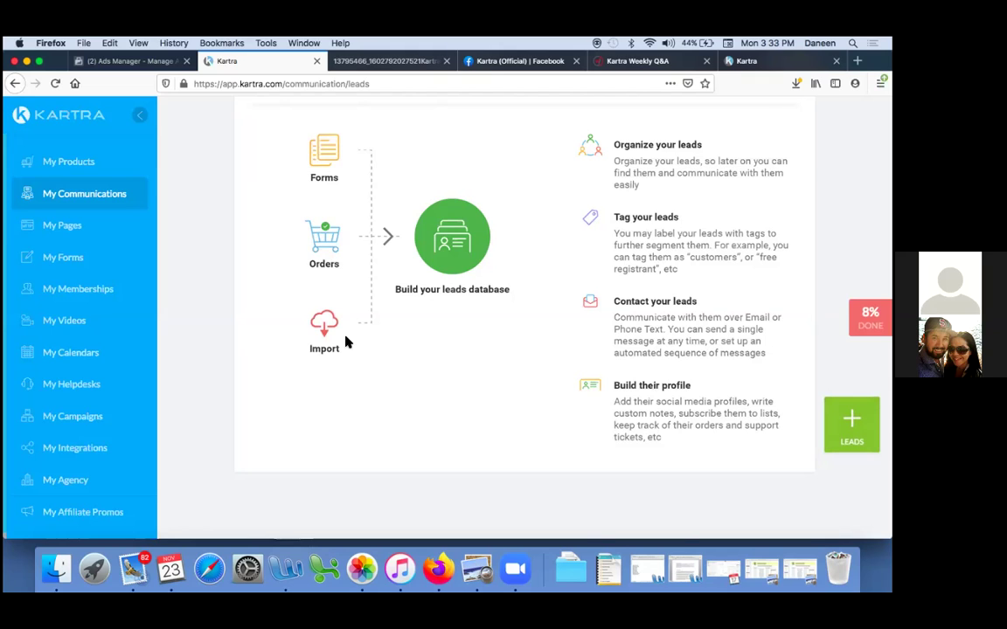
scroll(345, 342, up, 3)
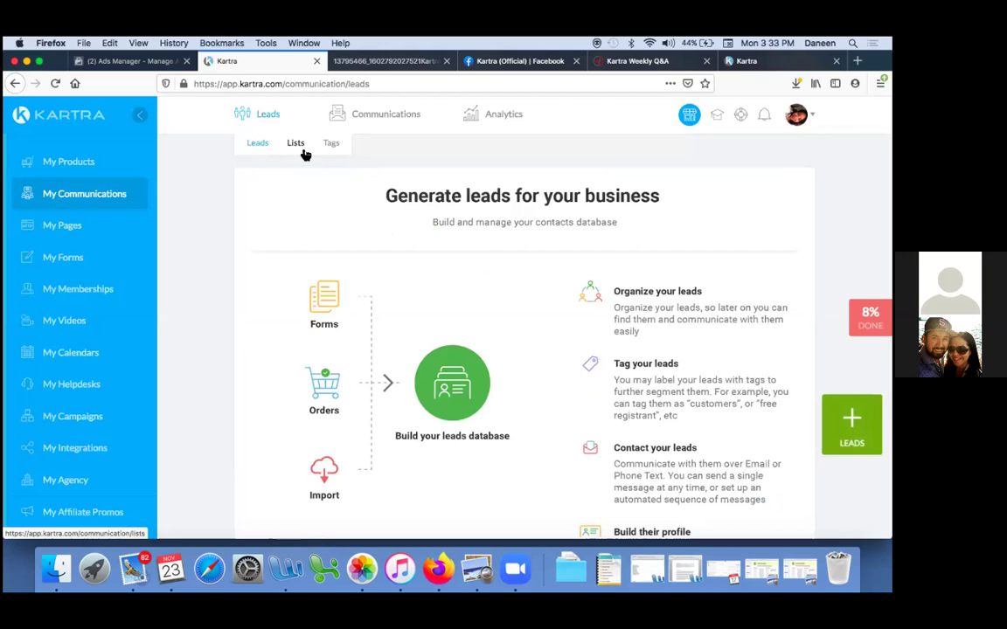
Go to the Lists tab and start a new list named SOAP LEADS.
click(304, 152)
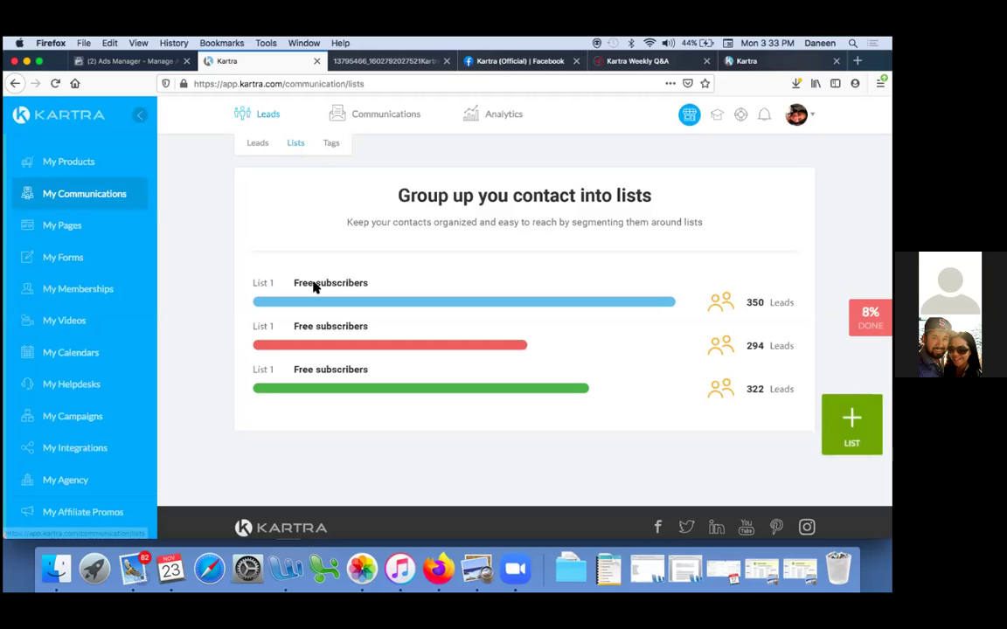
click(852, 424)
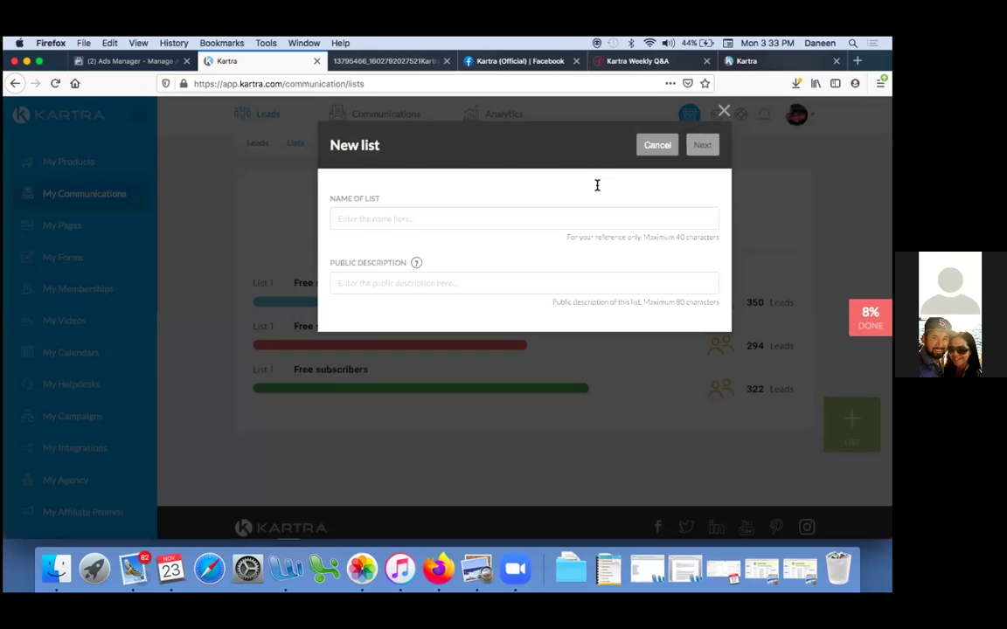
click(595, 219)
text(SOAP)
click(603, 249)
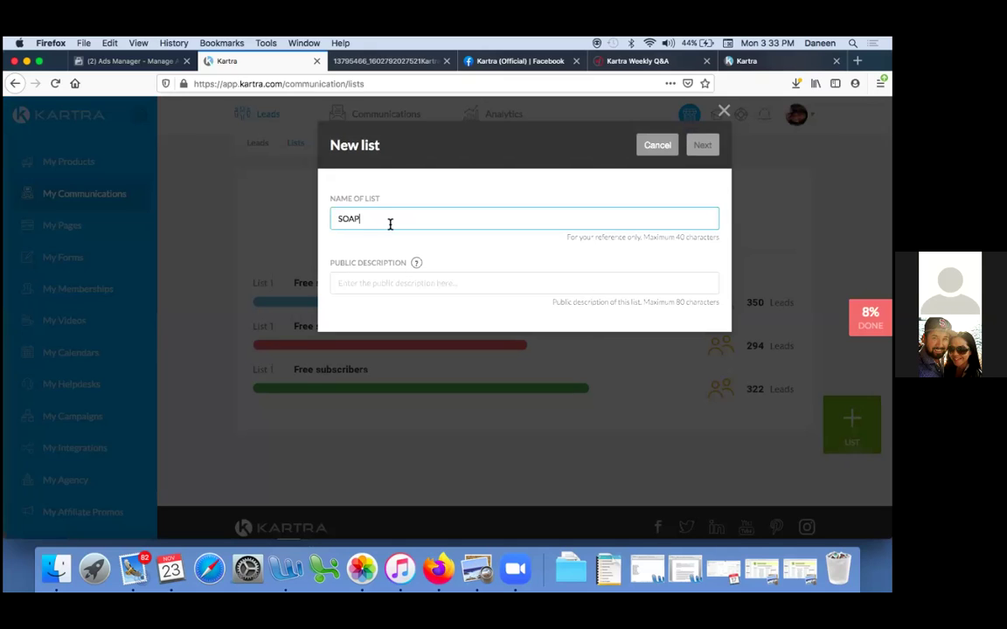
text(LEADS)
Give it the description 'THANK YOU FOR SUBSCRIBING TO CARTER FARMACY BODY BOTANICALS' and create it.
click(372, 280)
text(CARTER FARMACY)
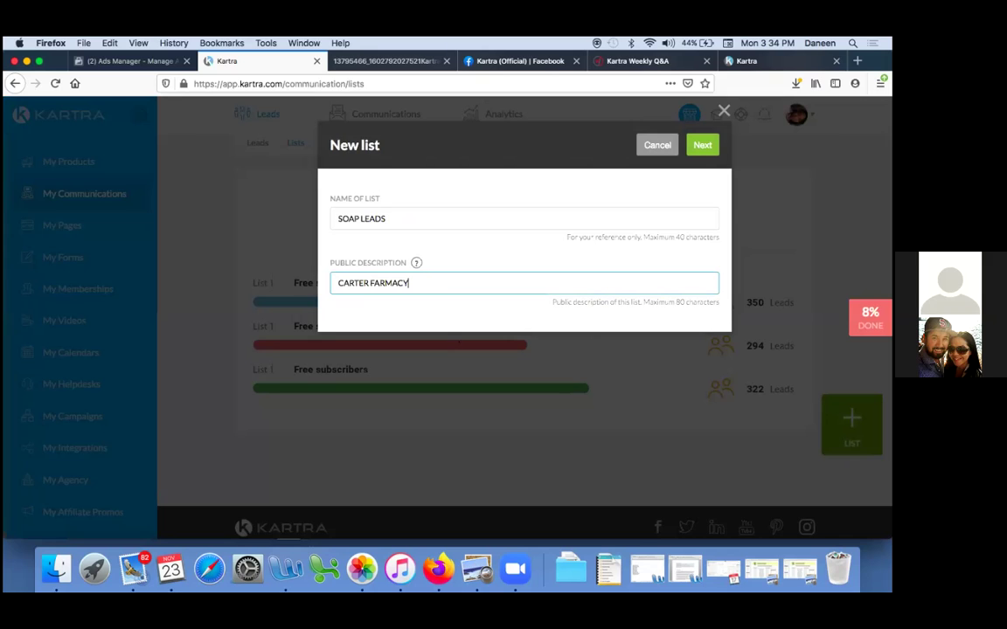
text( BODY BOTANICALS)
drag(518, 292, 284, 239)
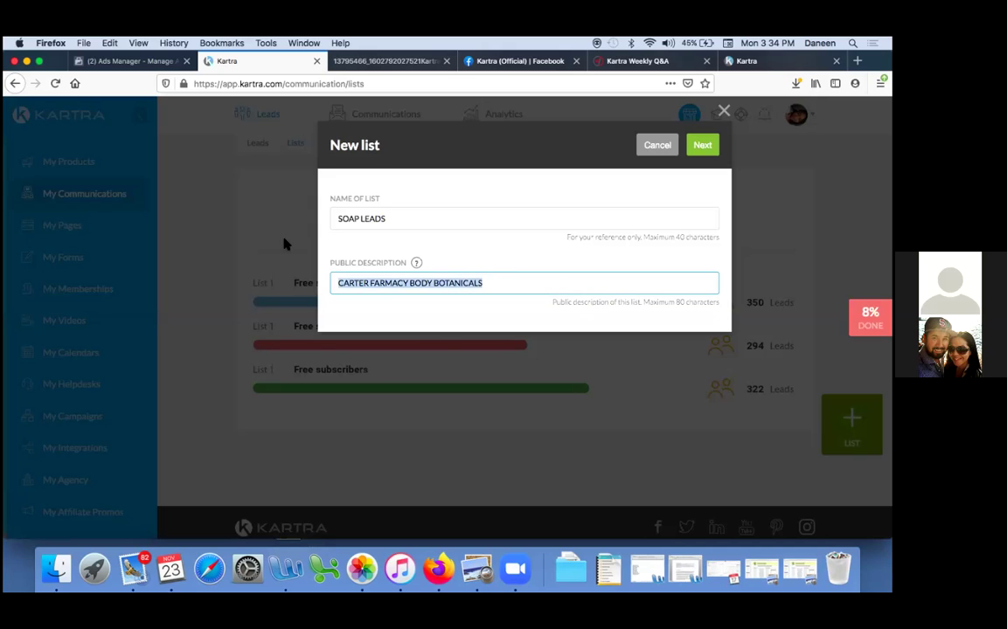
text(THANK YOU F)
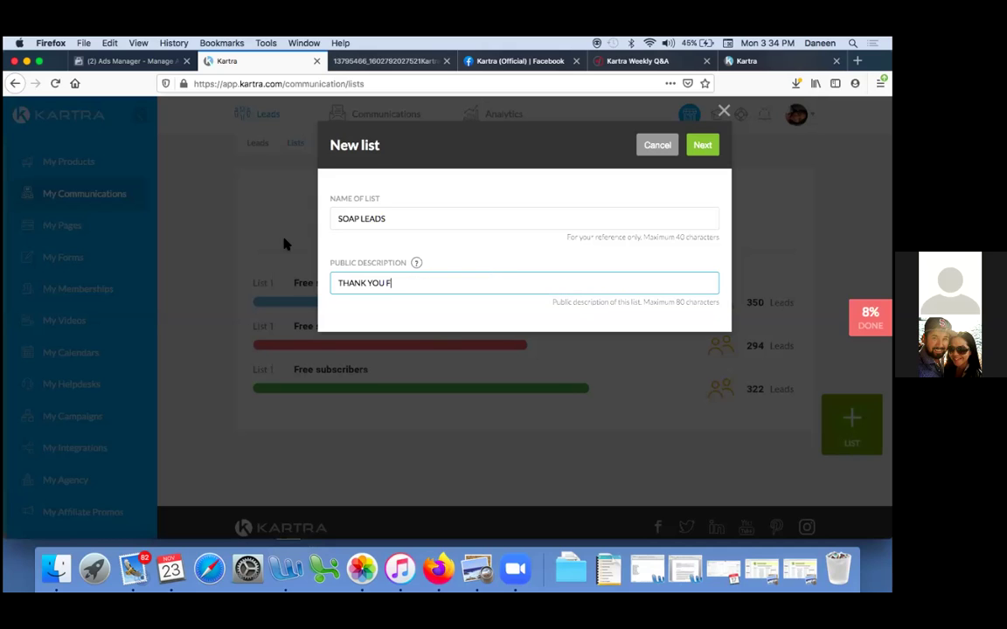
text(OR SUBSCRIBING TO CARTER FARMACY BODY BOTANICALS)
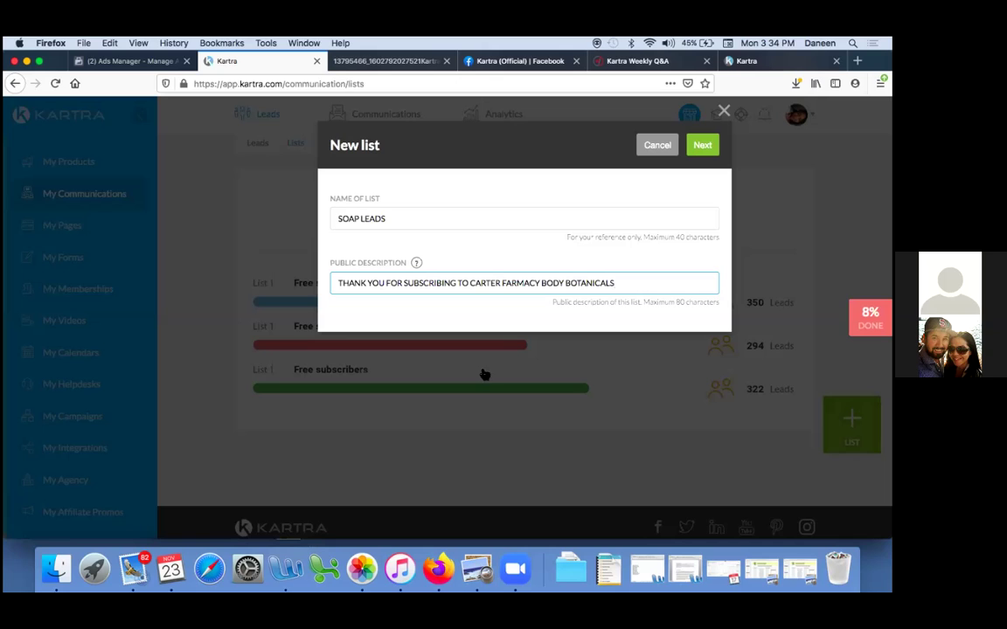
click(699, 146)
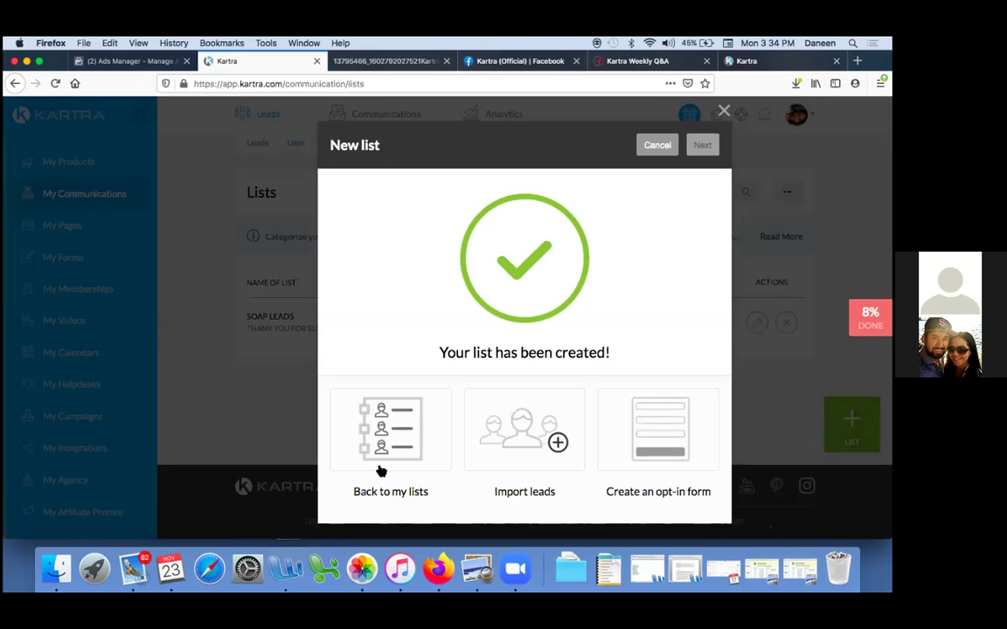
Return to the lists overview and start a new list named SPA LEADS.
click(382, 461)
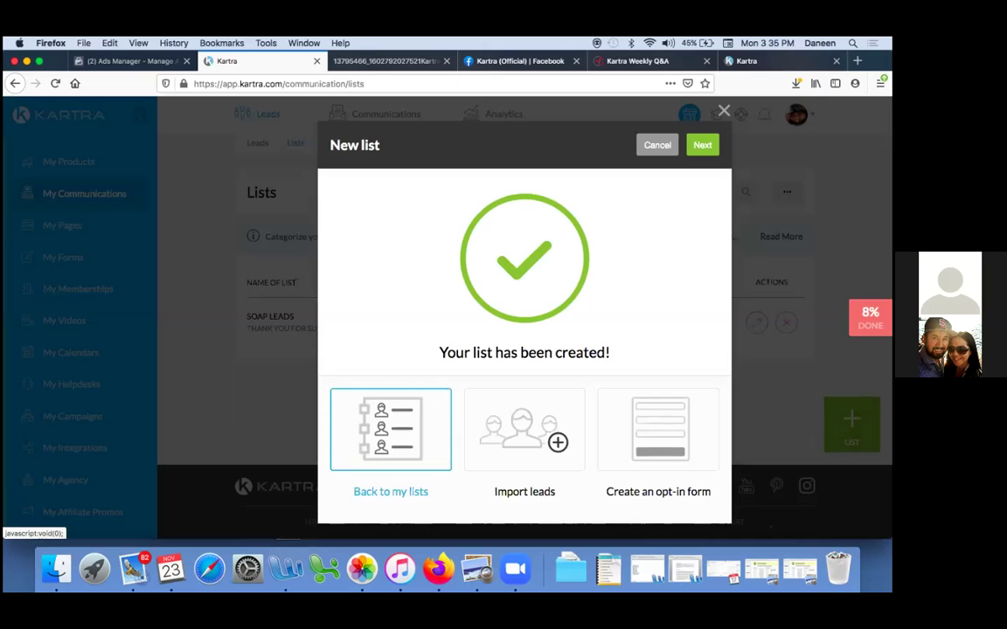
click(702, 149)
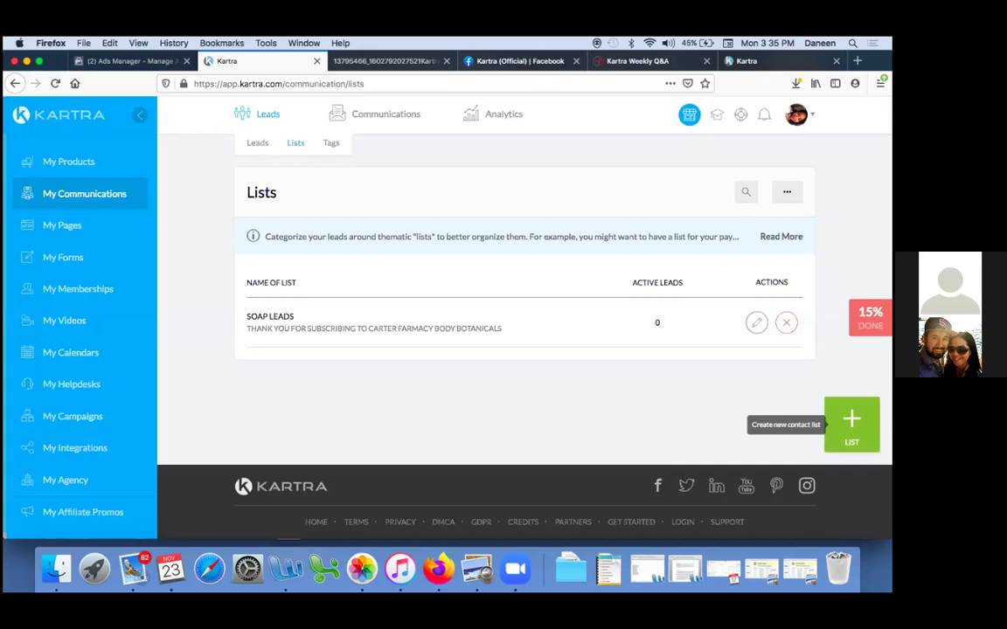
click(851, 424)
click(481, 220)
text(MAS)
key(BackSpace)
key(BackSpace)
key(BackSpace)
text(SPA LEADS)
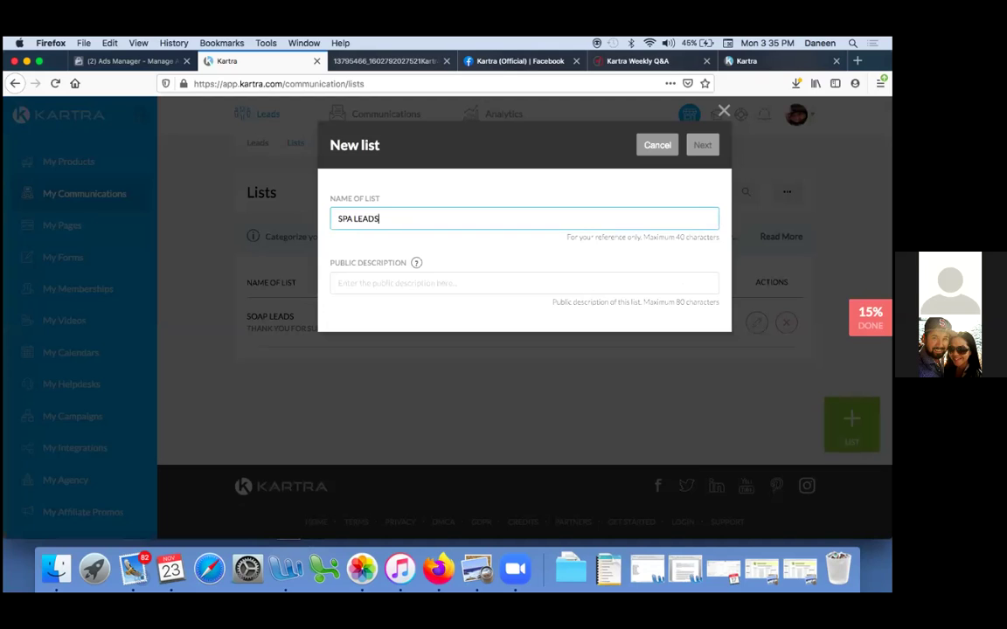
Describe it as 'THANK YOU FOR SUBSCRIBING TO 11:11 WAX STUDIO AND SPA' and create it.
click(427, 283)
text(T)
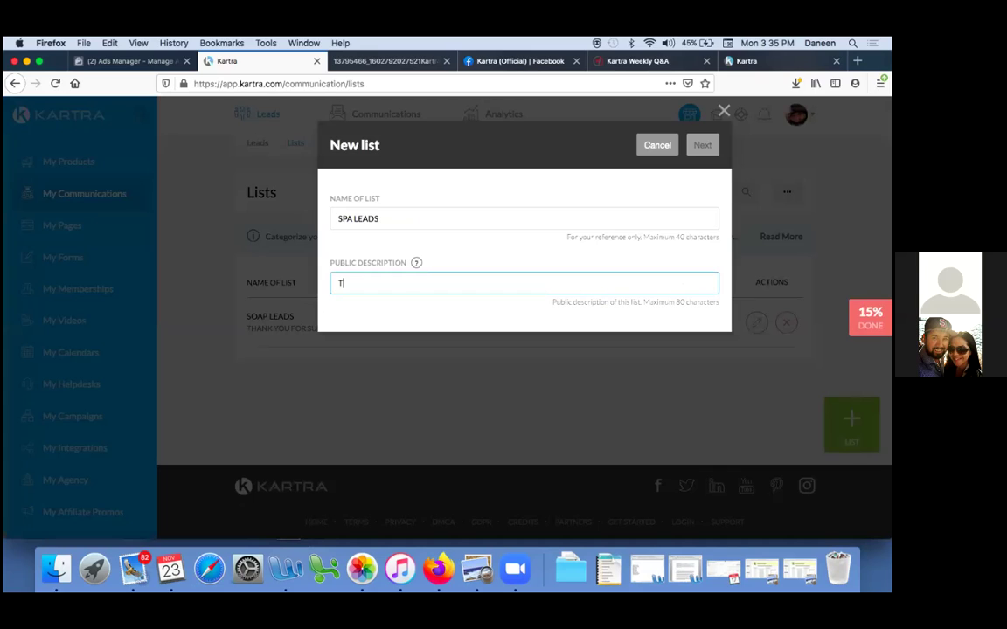
text(HANK YOU FOR SUBSCRIBING TO 11:11 WAX STUDI AND)
key(BackSpace)
key(BackSpace)
key(BackSpace)
key(BackSpace)
text(O AND SPA)
click(700, 146)
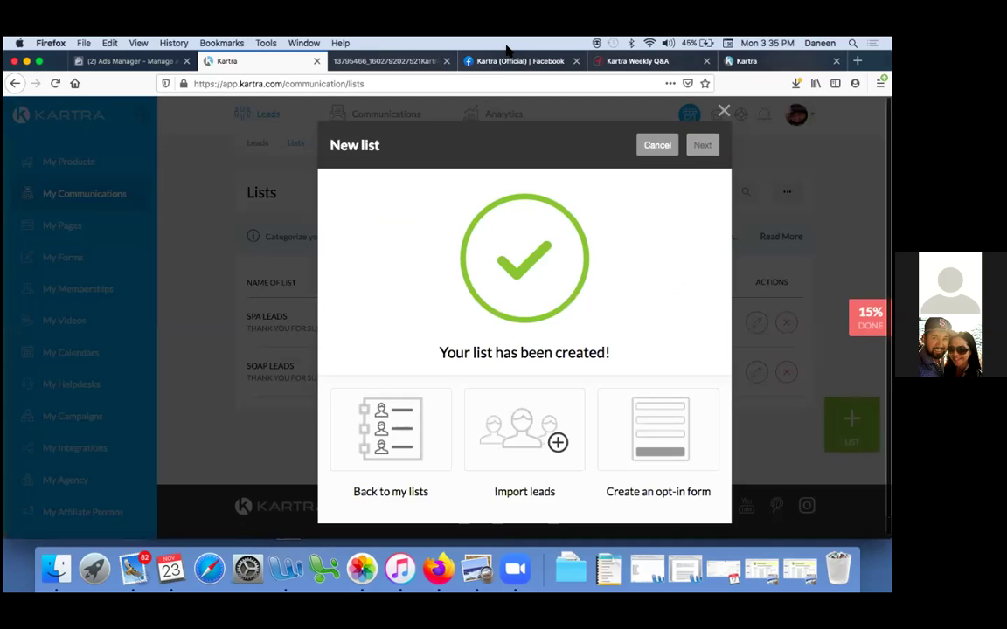
Return to the Lists page and name a new list SPA CLIENTS.
click(391, 464)
click(698, 147)
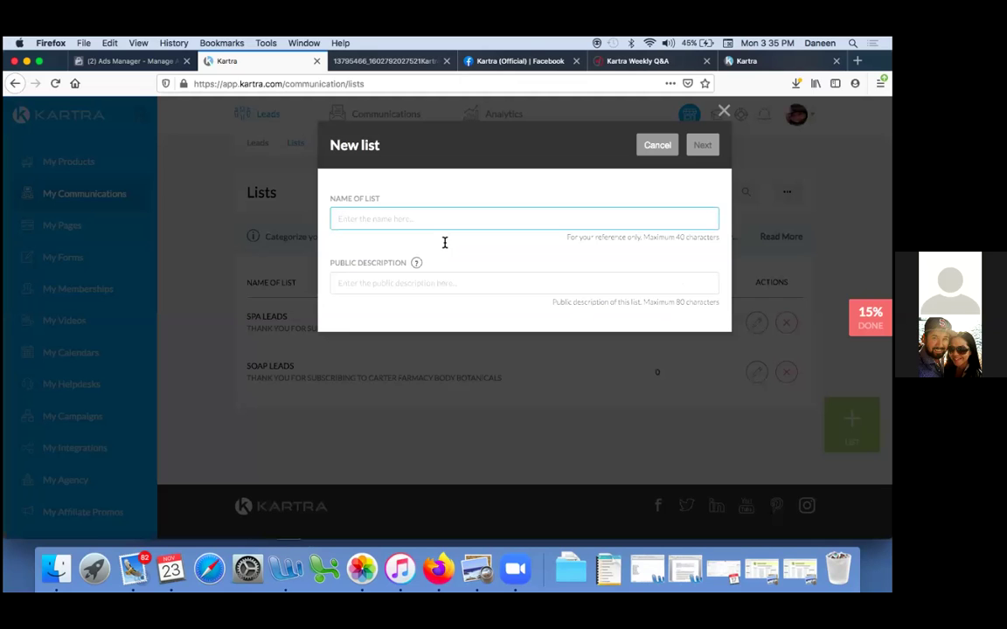
text(CL)
key(BackSpace)
key(BackSpace)
text(SPA CLIENTS)
Describe it as 'THANK YOU FOR SUBSCRIBING TO 11:11 WAX STUDIO AND SPA', create it, and go back to Lists.
click(420, 276)
text(THANK YOU FORS)
key(BackSpace)
text(SU)
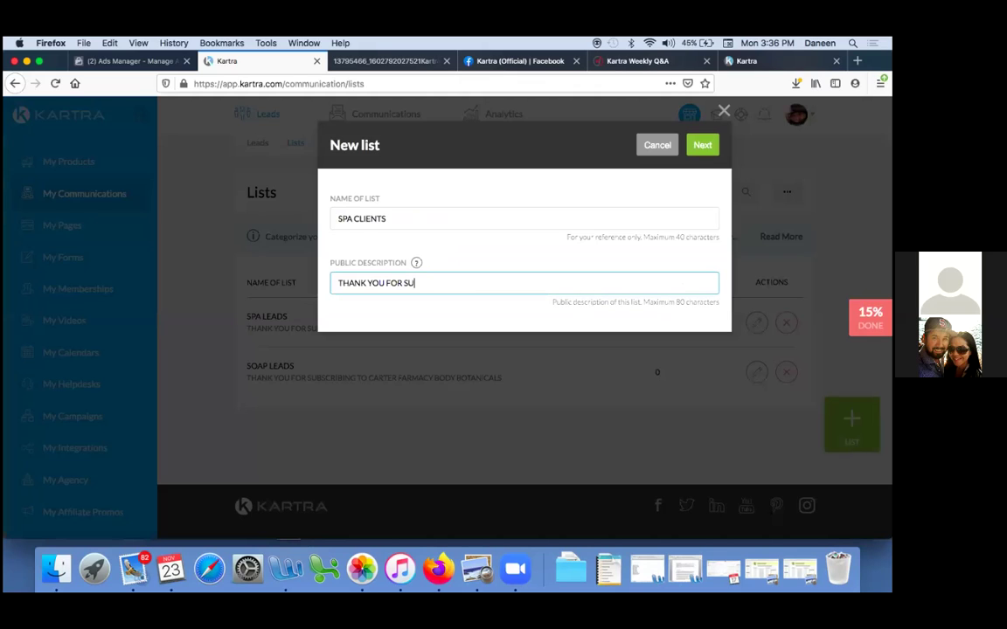
text(BSCRIBING TO 11:11 WAX STUDI)
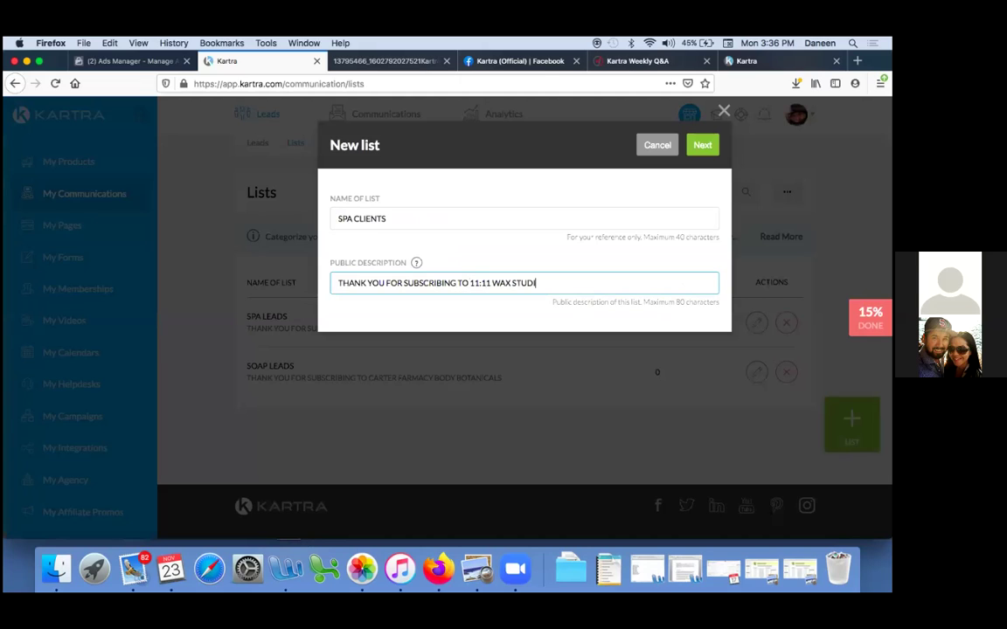
text(O AND SPA)
click(703, 148)
click(382, 420)
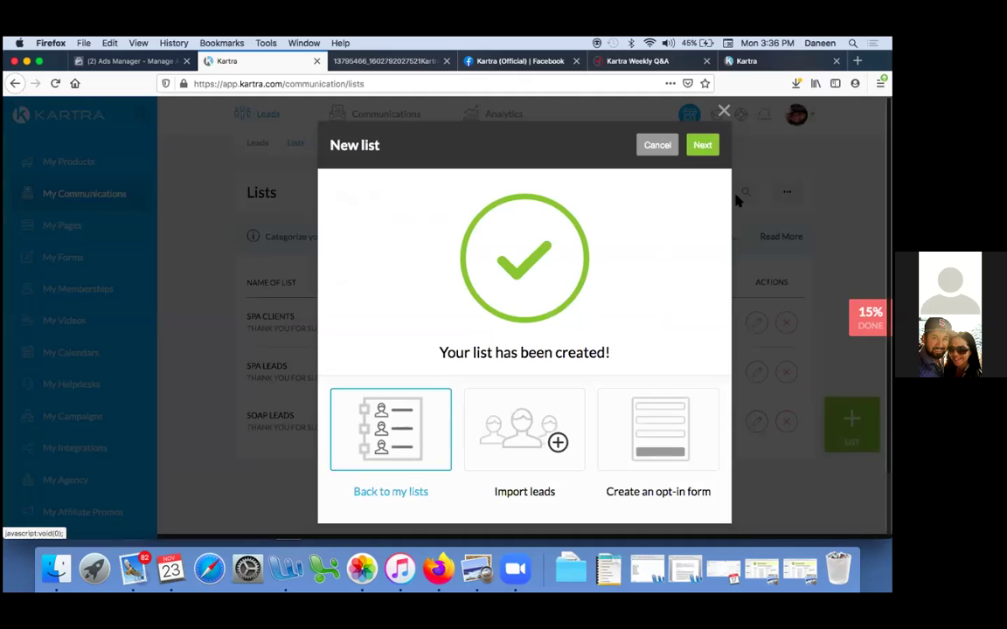
click(710, 150)
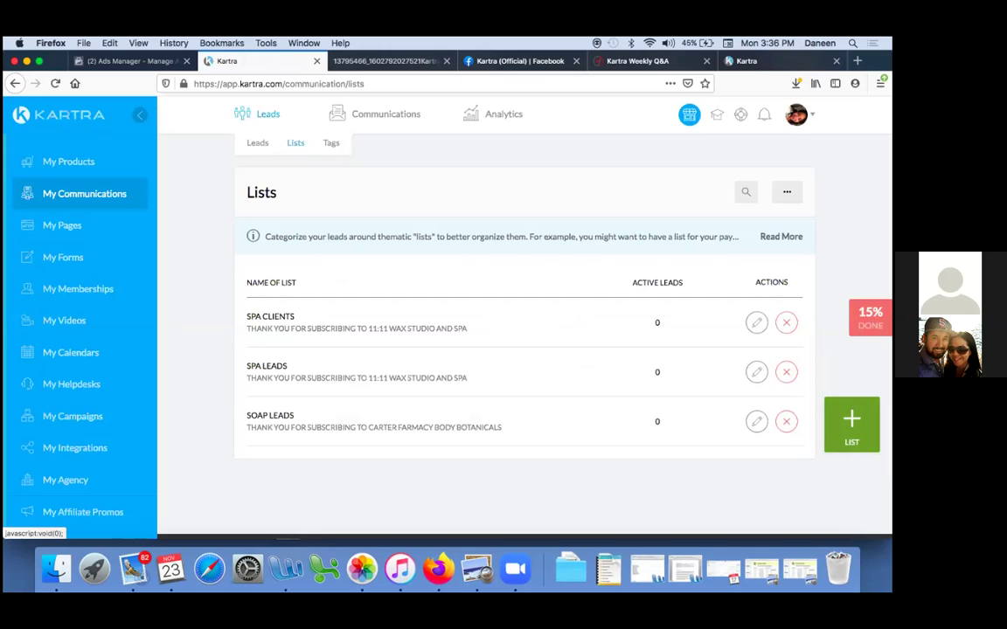
Start a new list named SOAP CUSTOMERS.
click(851, 424)
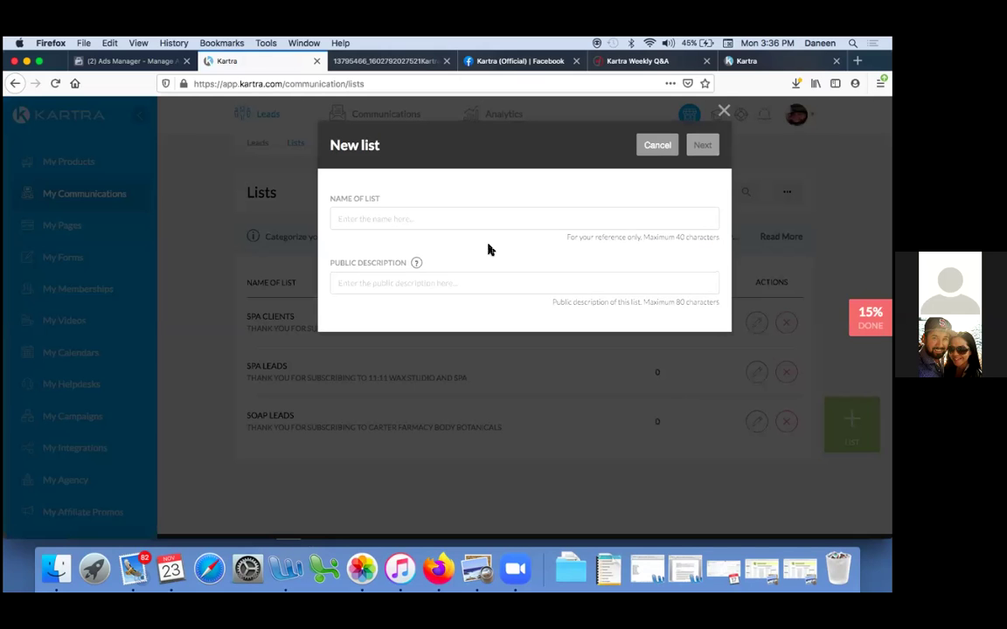
click(456, 218)
text(soAP CUSTOMERS)
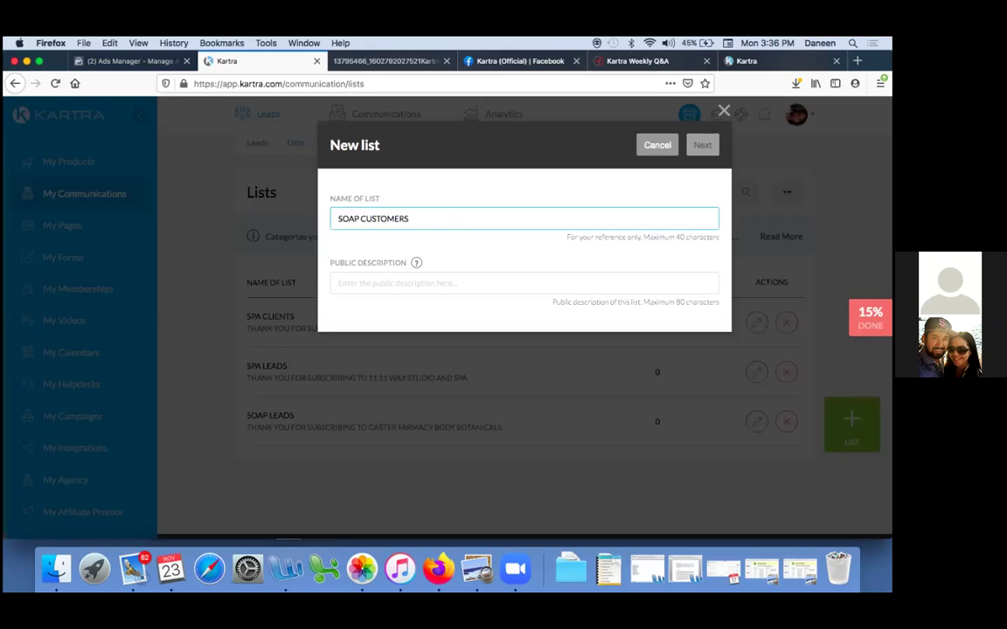
Describe it as 'THANK YOU FOR SUBSCRIBING TO CARTER FARMACY BODY BOTANICALS' and create it, returning to the lists.
click(525, 282)
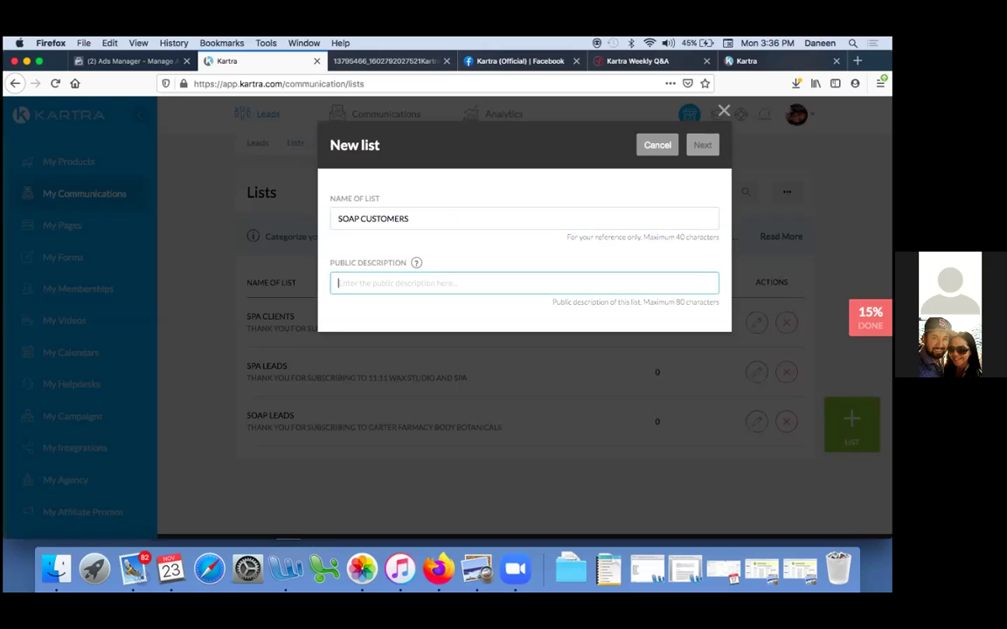
text(THANK YOU FOR)
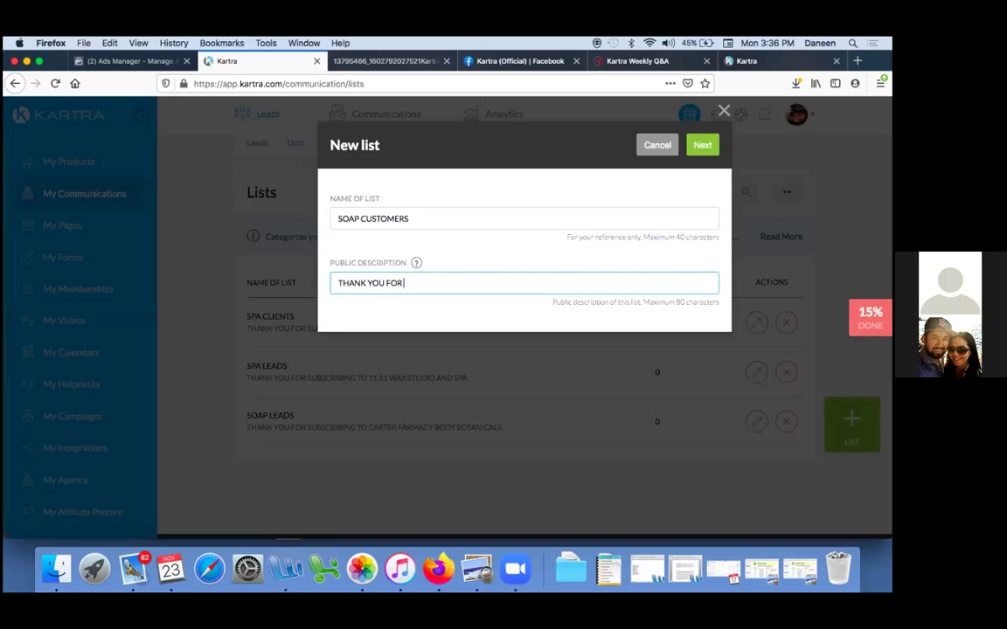
text(SUBSCRIBING TO: CARTER)
key(BackSpace)
key(BackSpace)
key(BackSpace)
key(BackSpace)
key(BackSpace)
key(BackSpace)
key(BackSpace)
key(BackSpace)
text(CARTER FARMACY BOY)
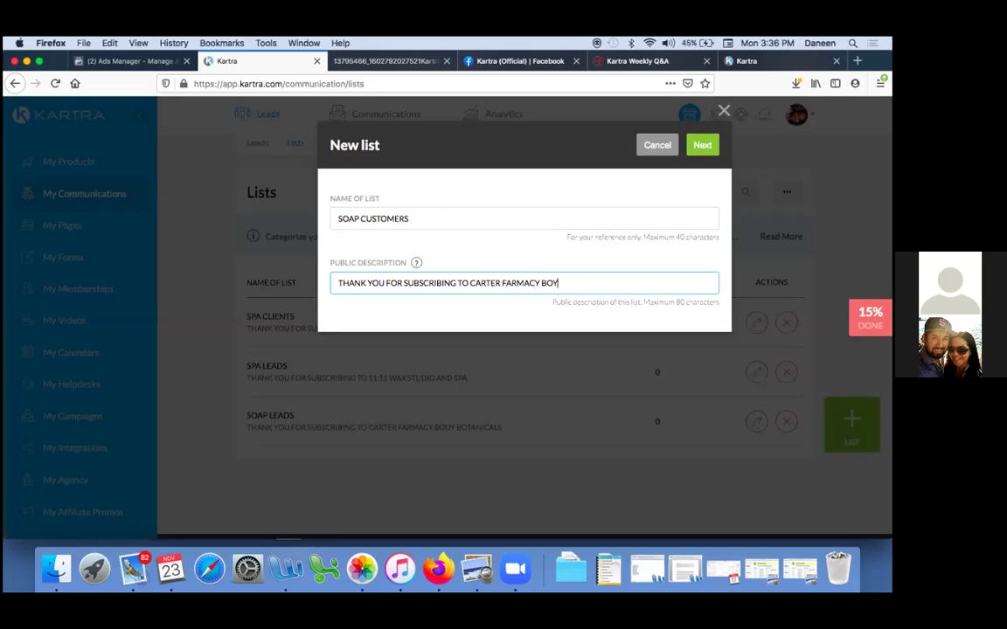
key(BackSpace)
key(BackSpace)
text(ODY BOTANICALS)
click(699, 147)
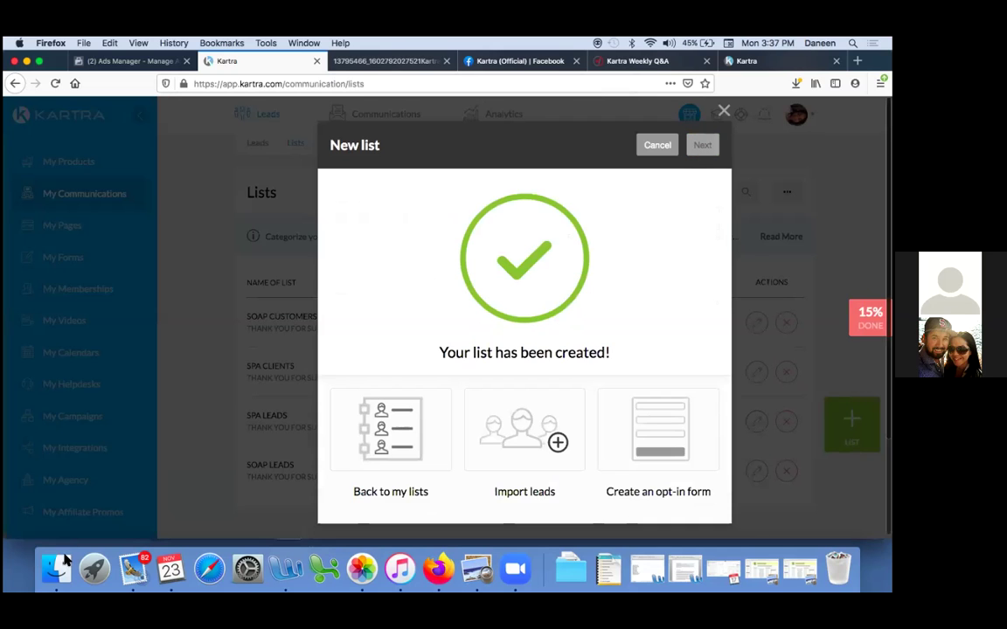
click(378, 418)
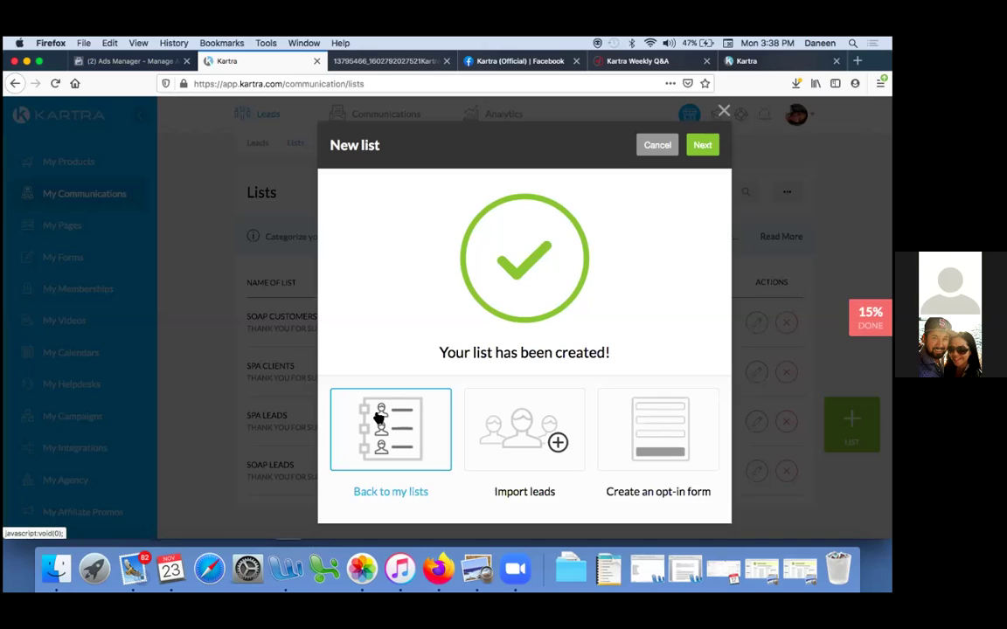
Return to the Lists page showing all four lists.
click(699, 149)
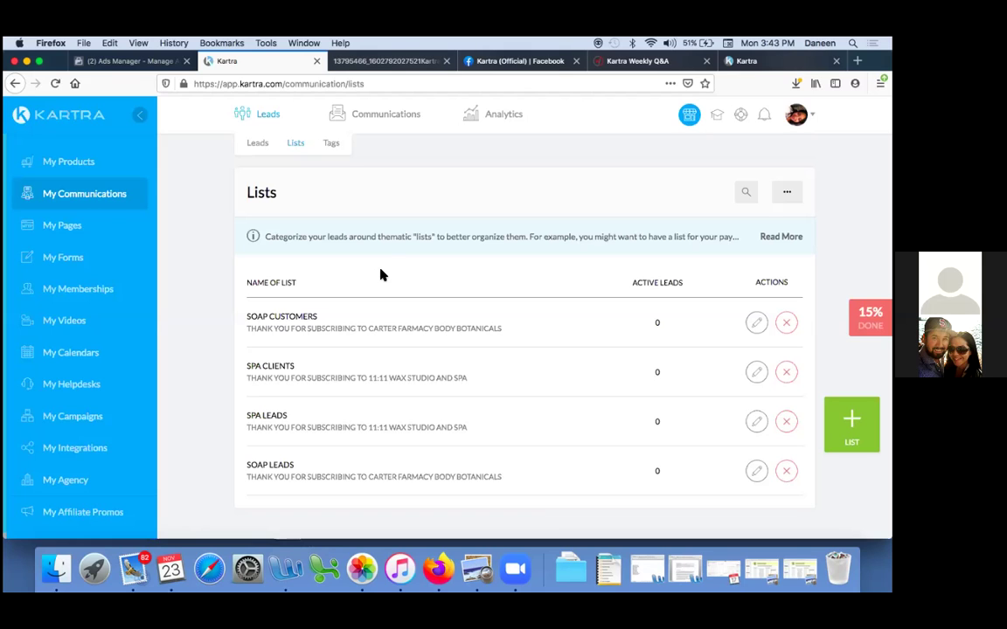
click(476, 60)
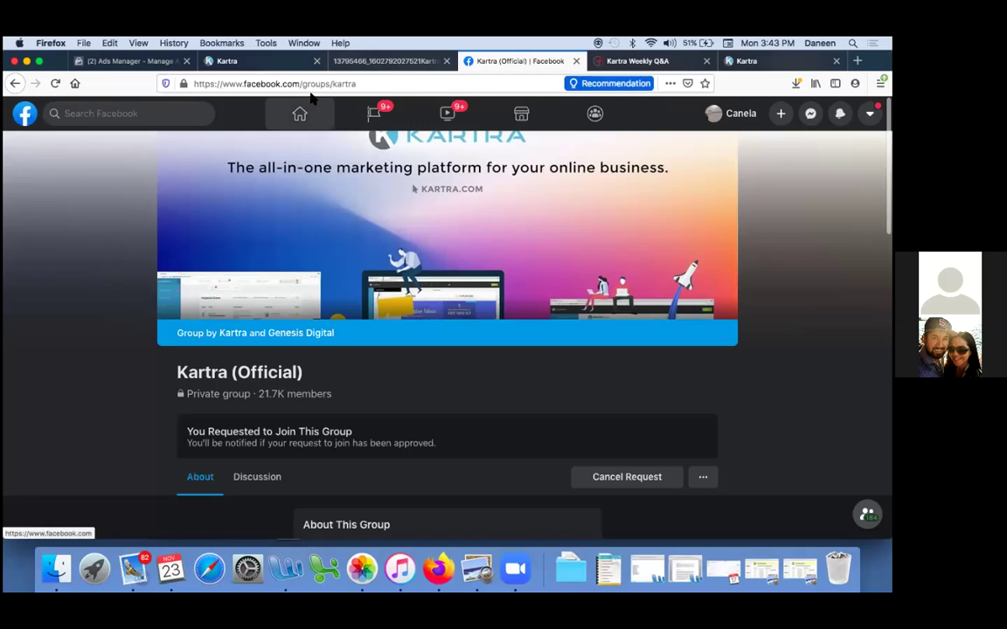
click(297, 115)
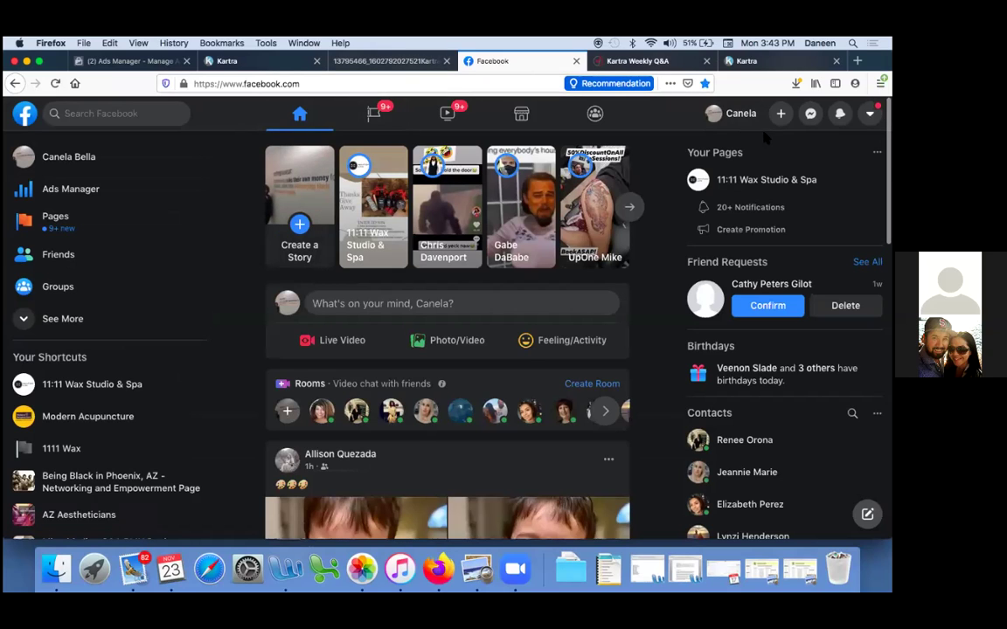
scroll(596, 277, down, 1)
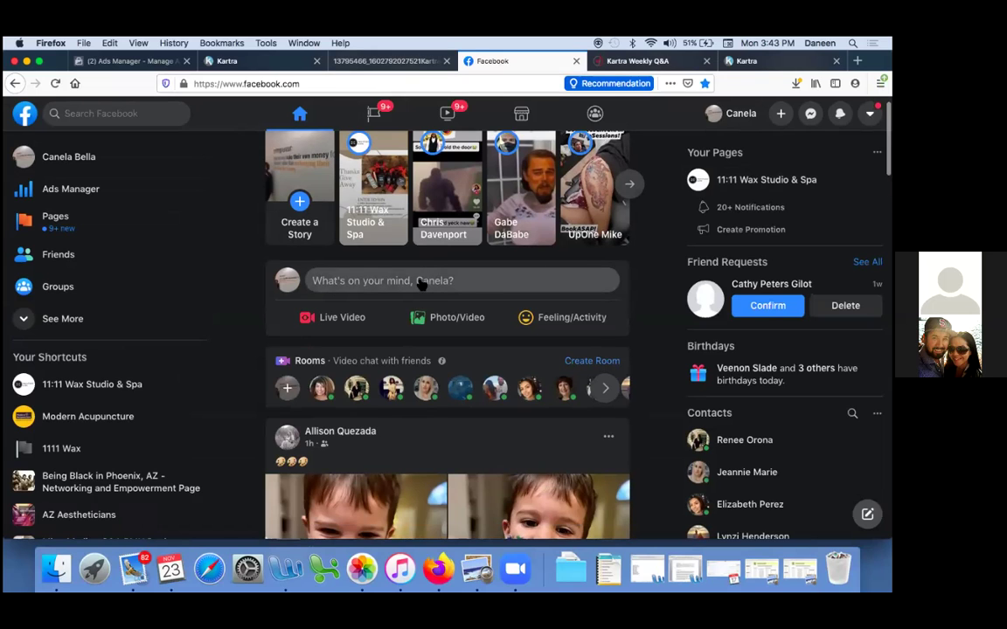
click(421, 282)
click(580, 180)
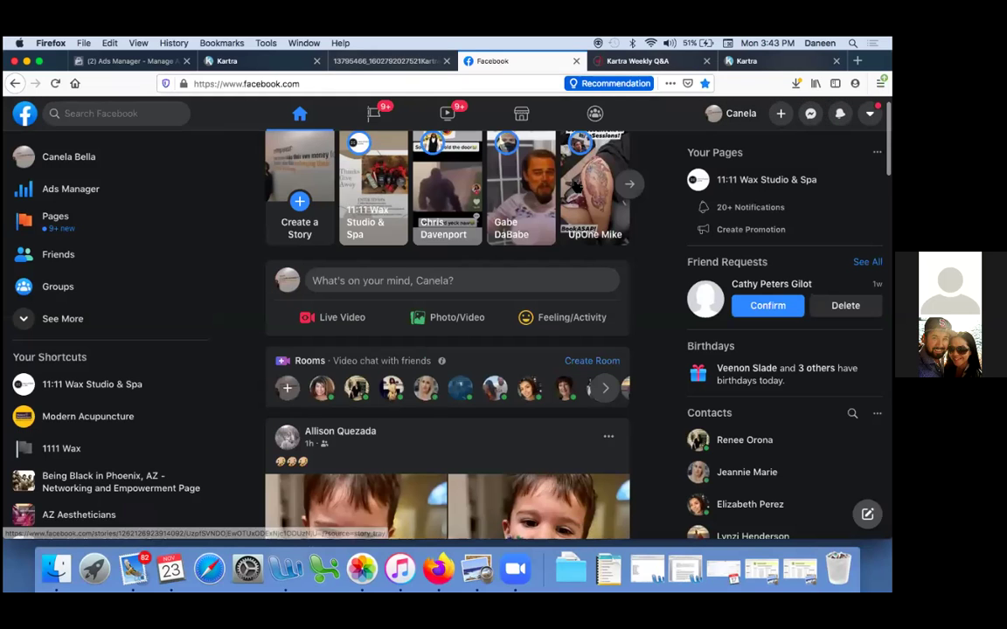
click(253, 61)
mouse_move(342, 118)
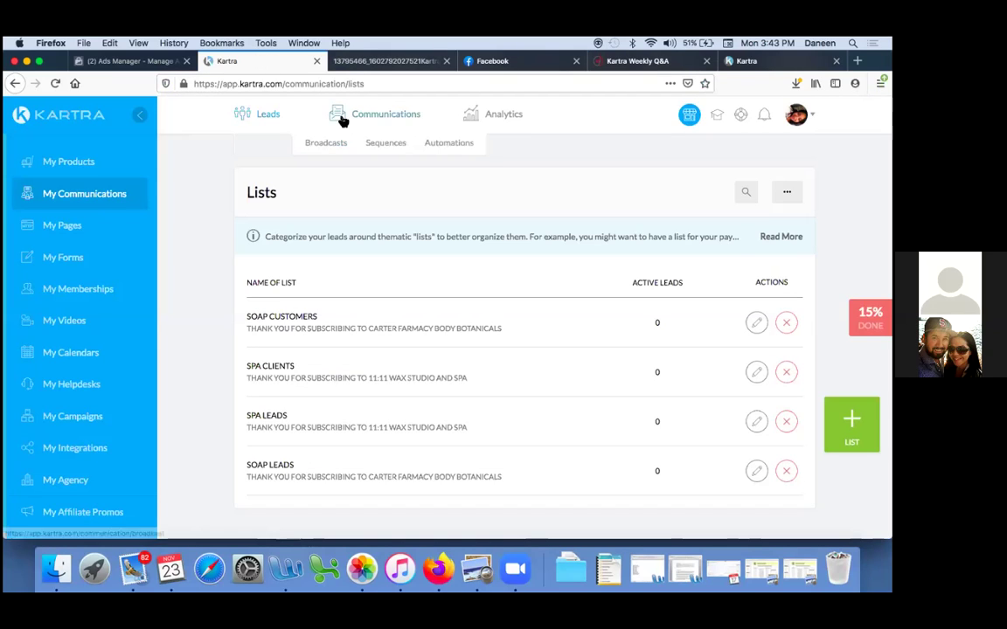
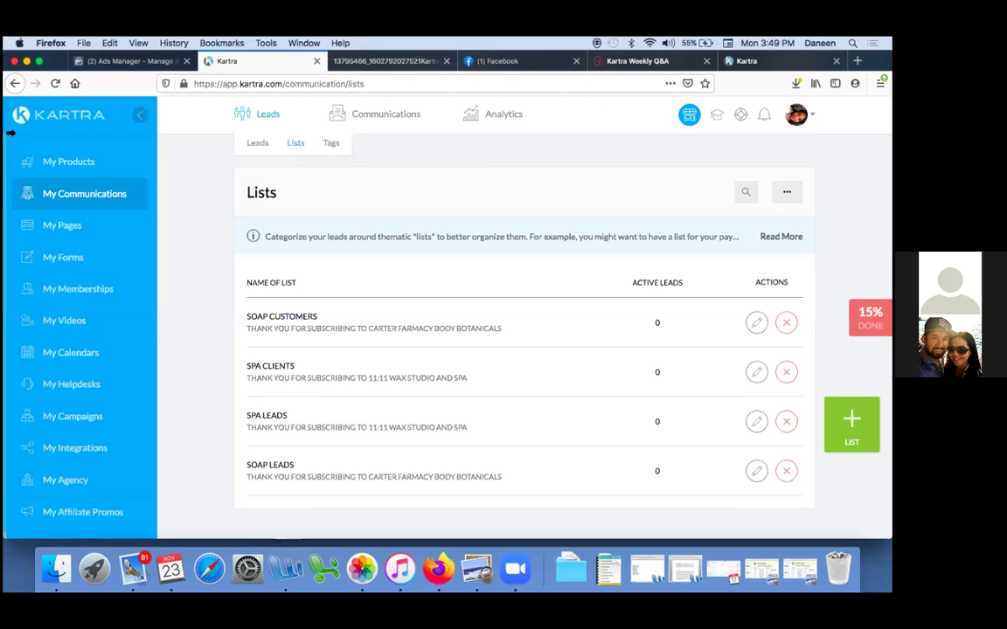
Go from the leads lists to My Pages and start a new page.
click(53, 228)
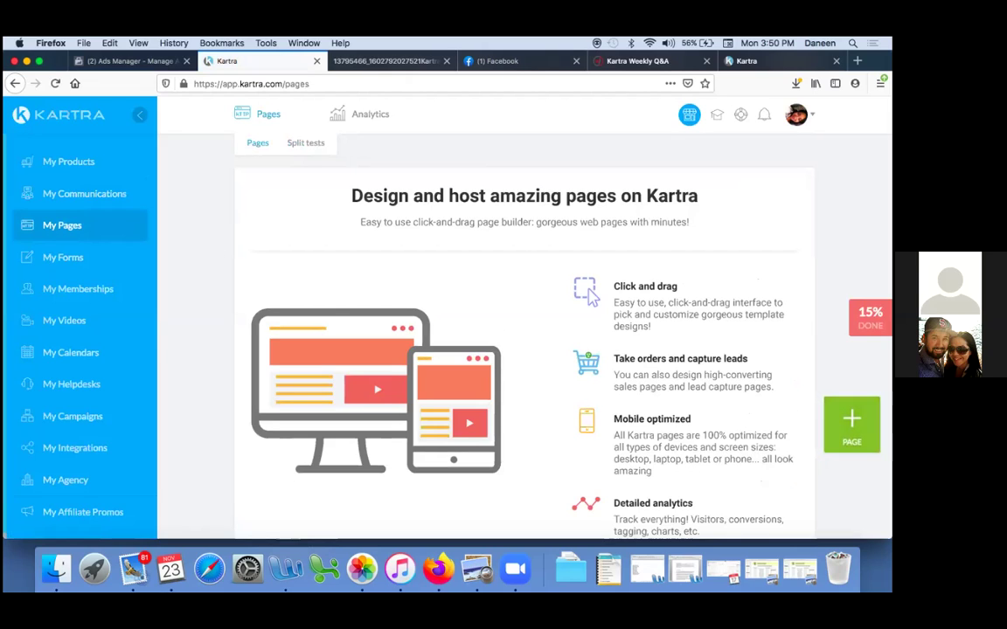
click(852, 424)
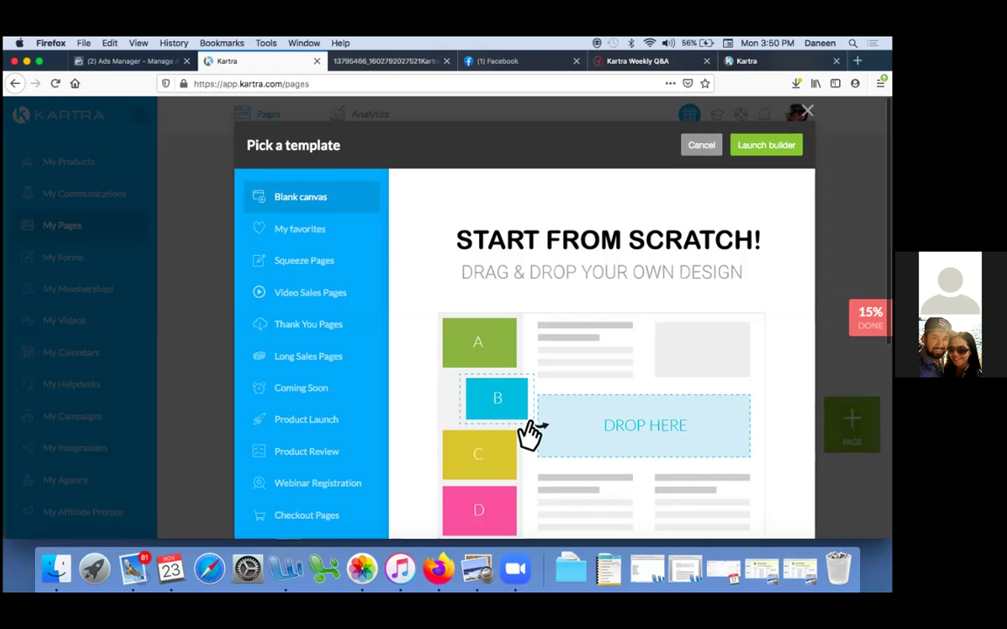
Switch the template picker to the Squeeze Pages category.
scroll(525, 320, down, 2)
scroll(524, 319, up, 2)
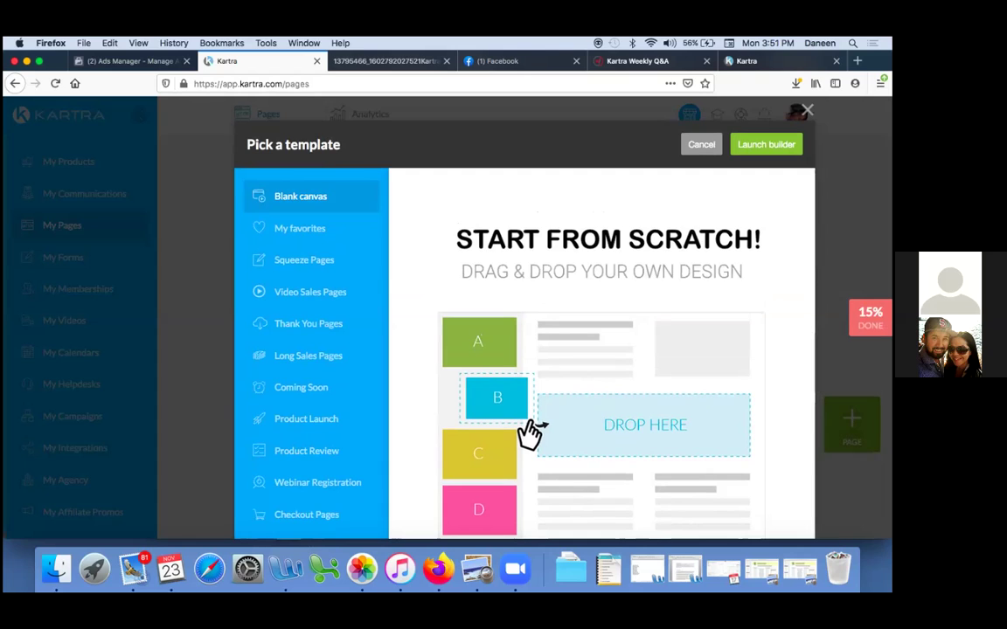
click(308, 261)
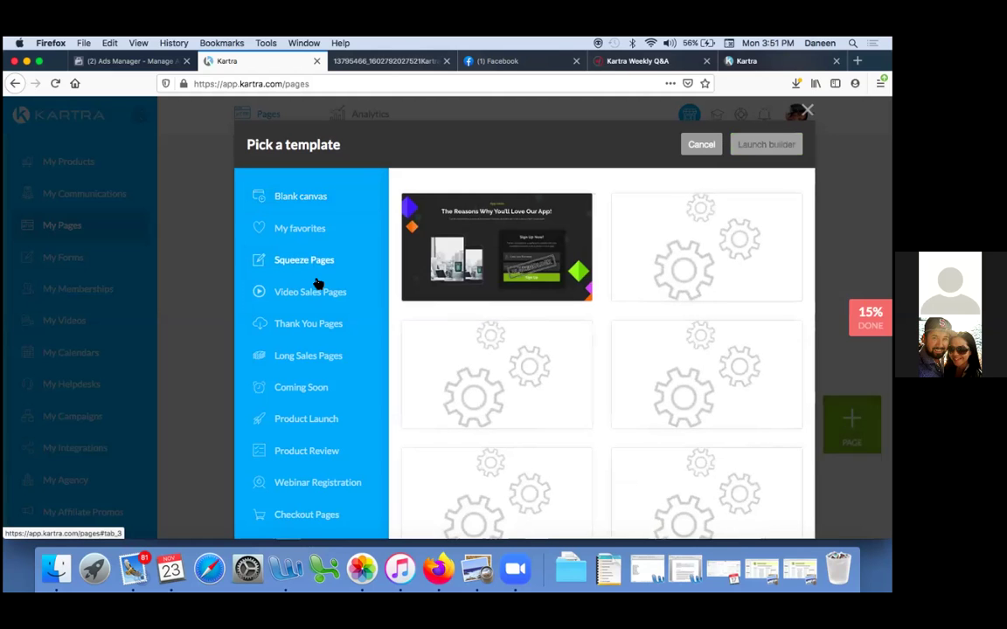
Browse the Squeeze Pages templates, such as Landing Page Copywriting and How to Sell Anything Online.
scroll(317, 295, down, 2)
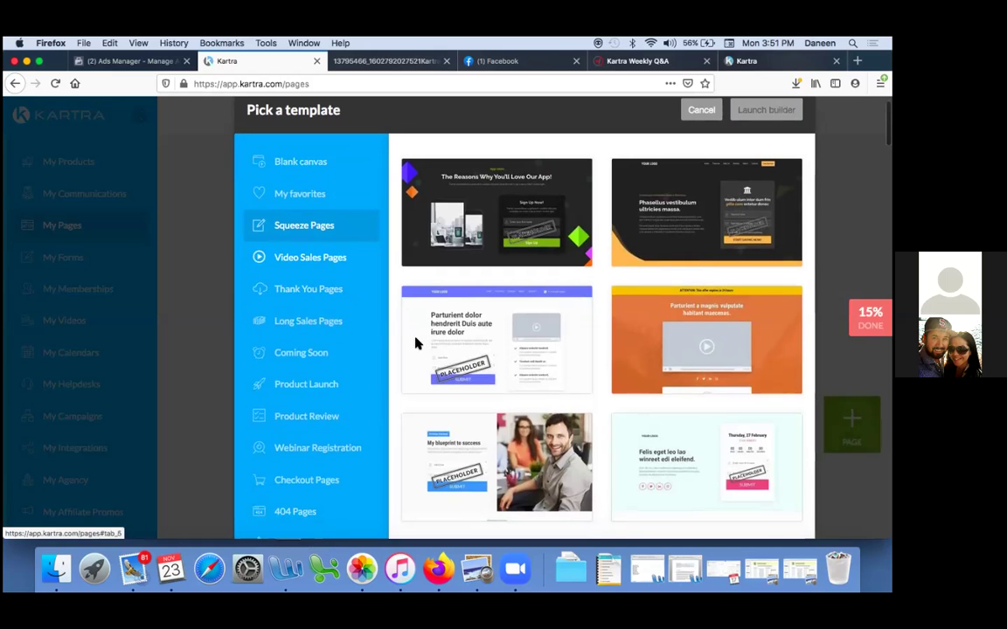
scroll(420, 350, down, 5)
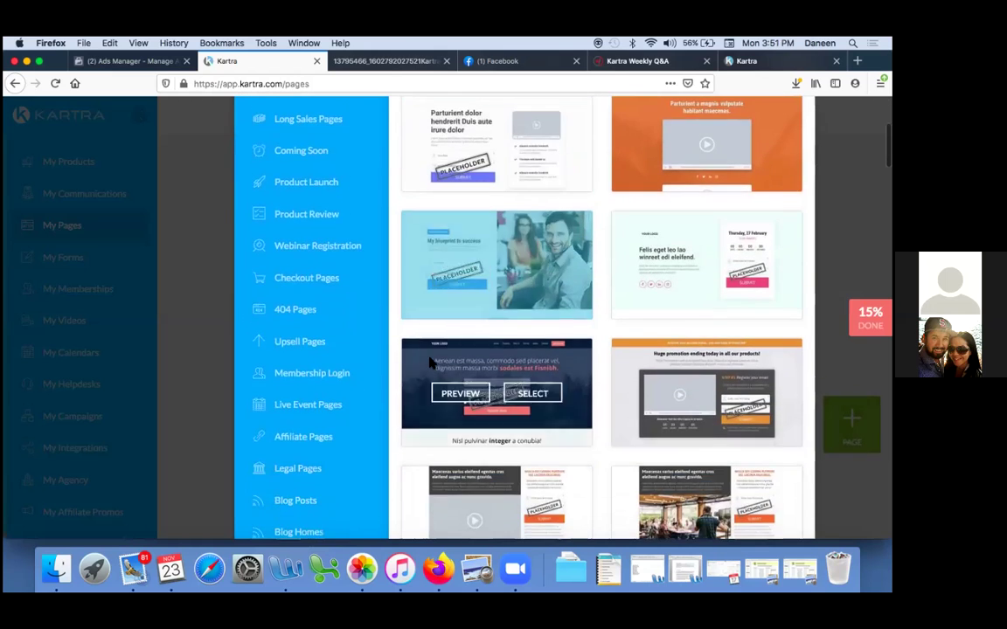
scroll(598, 443, down, 6)
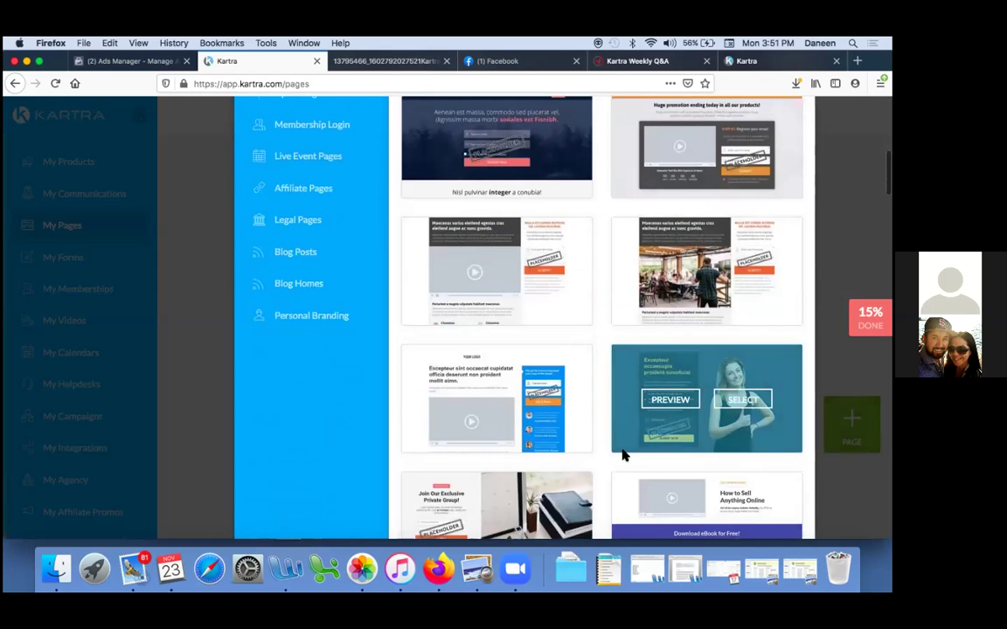
scroll(623, 455, down, 3)
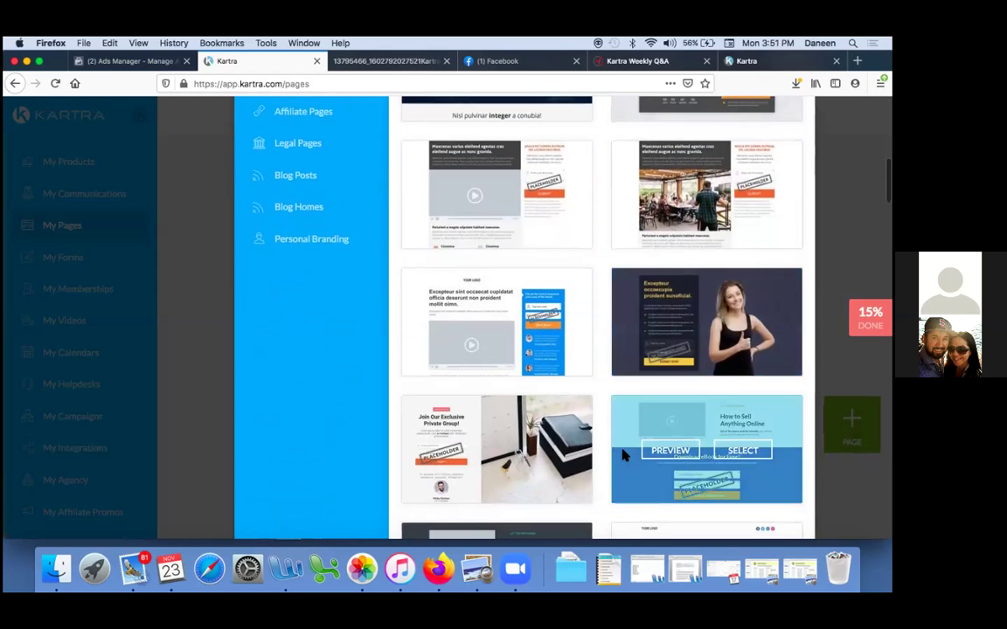
scroll(623, 454, down, 5)
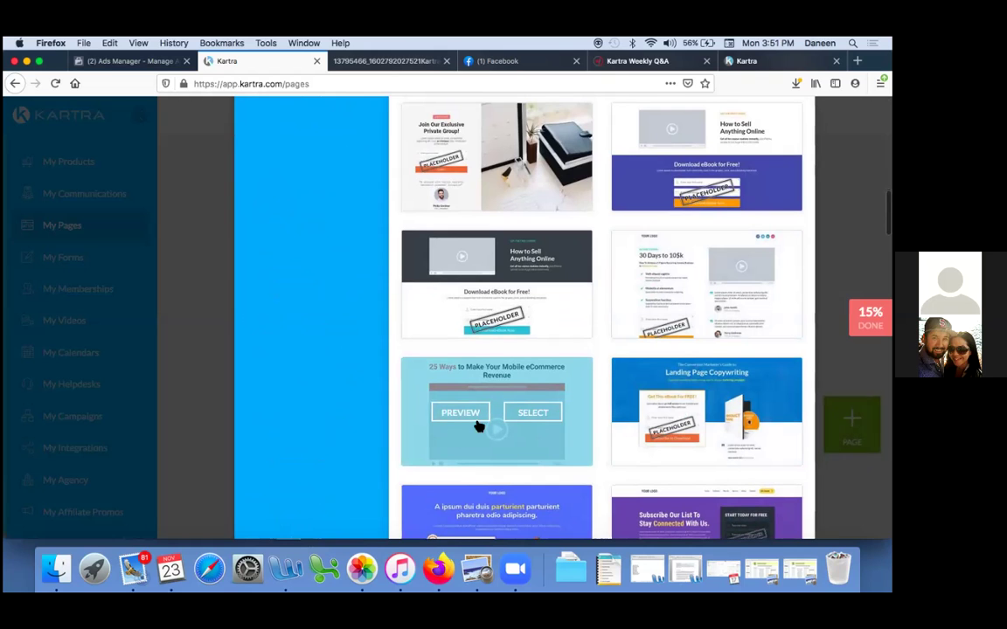
scroll(515, 428, down, 2)
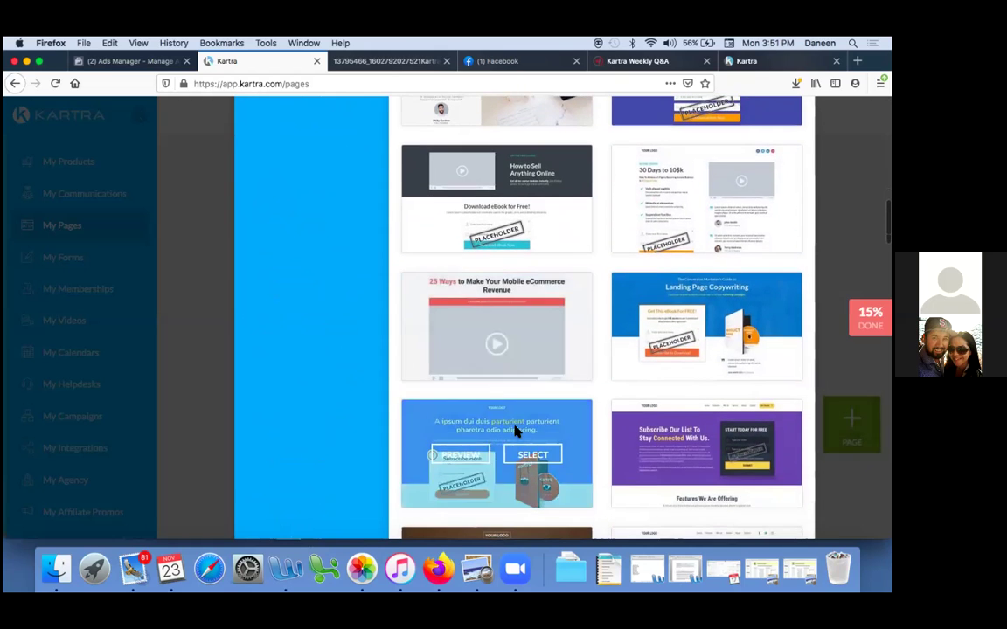
scroll(515, 430, down, 1)
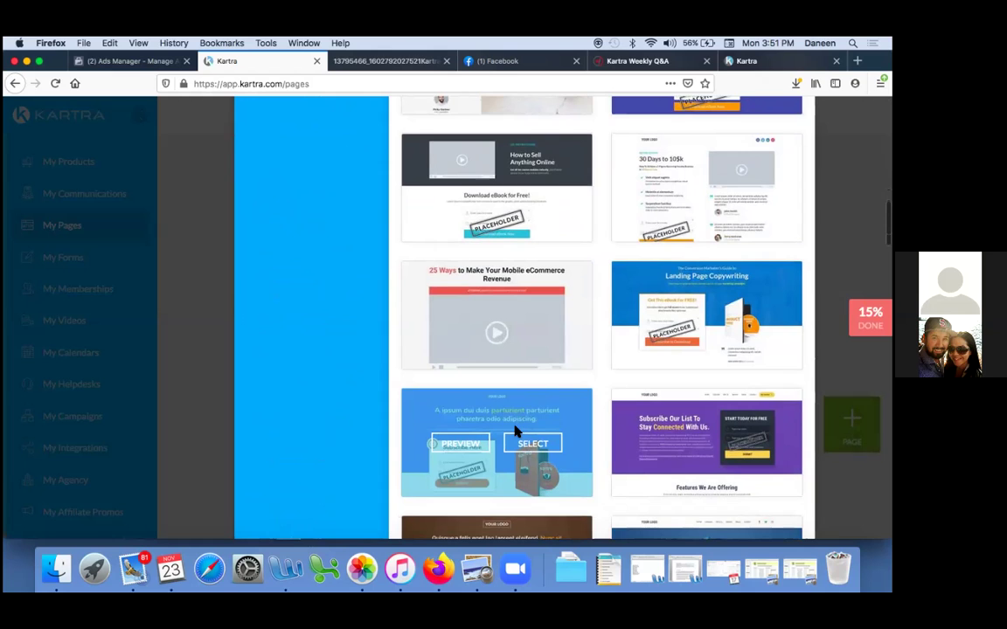
scroll(515, 430, down, 7)
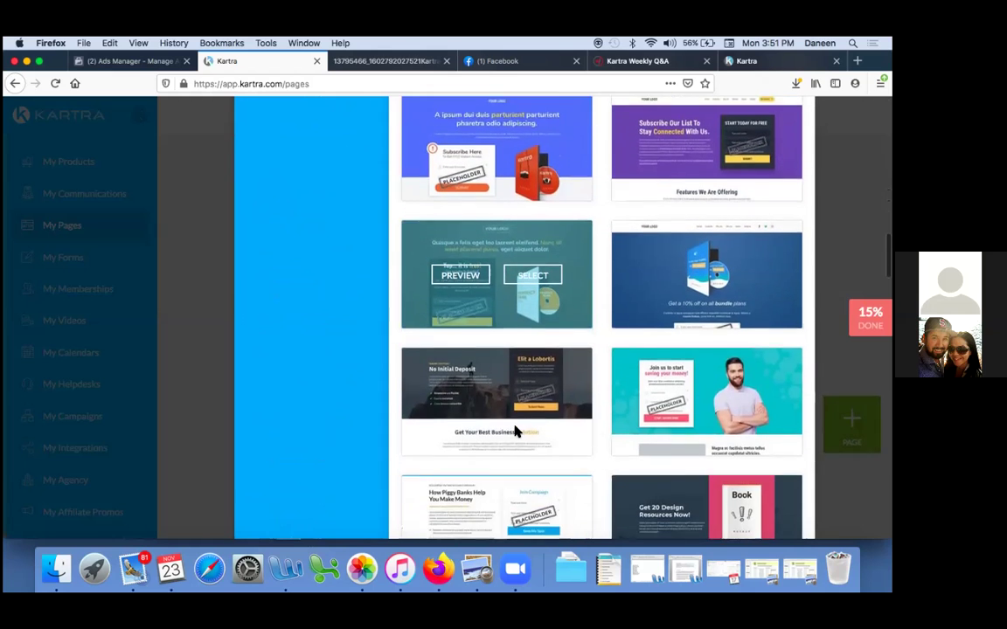
scroll(515, 430, down, 1)
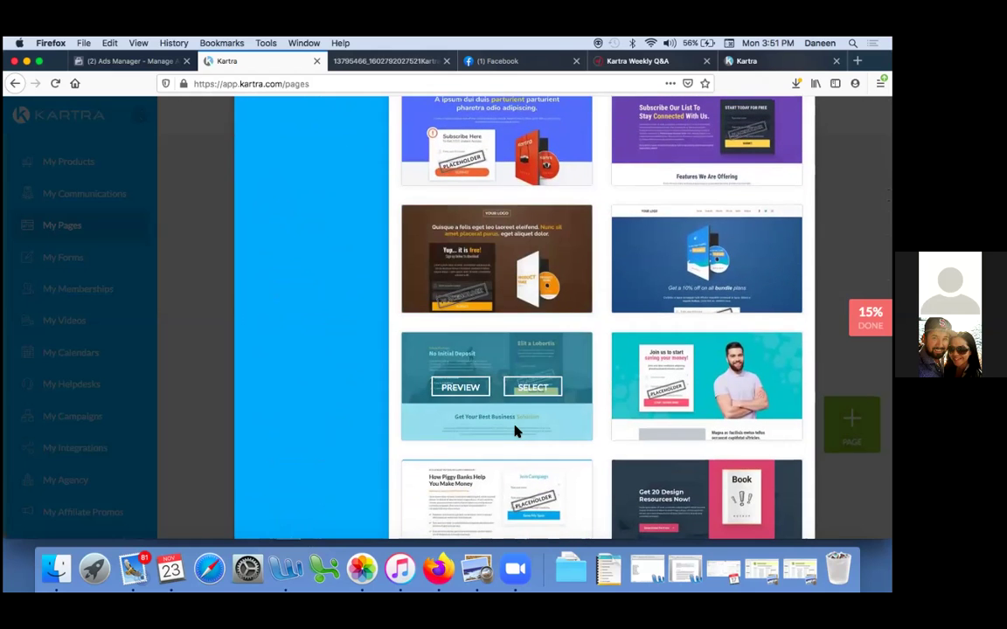
scroll(514, 430, up, 15)
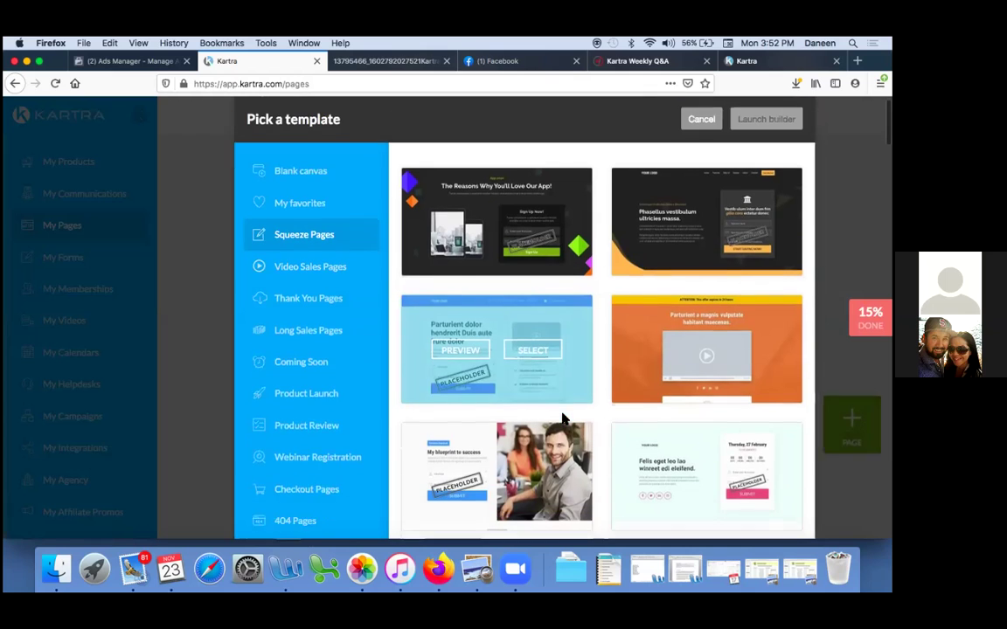
Look through more Squeeze Pages templates, dismissing an accidental context menu.
scroll(563, 420, down, 3)
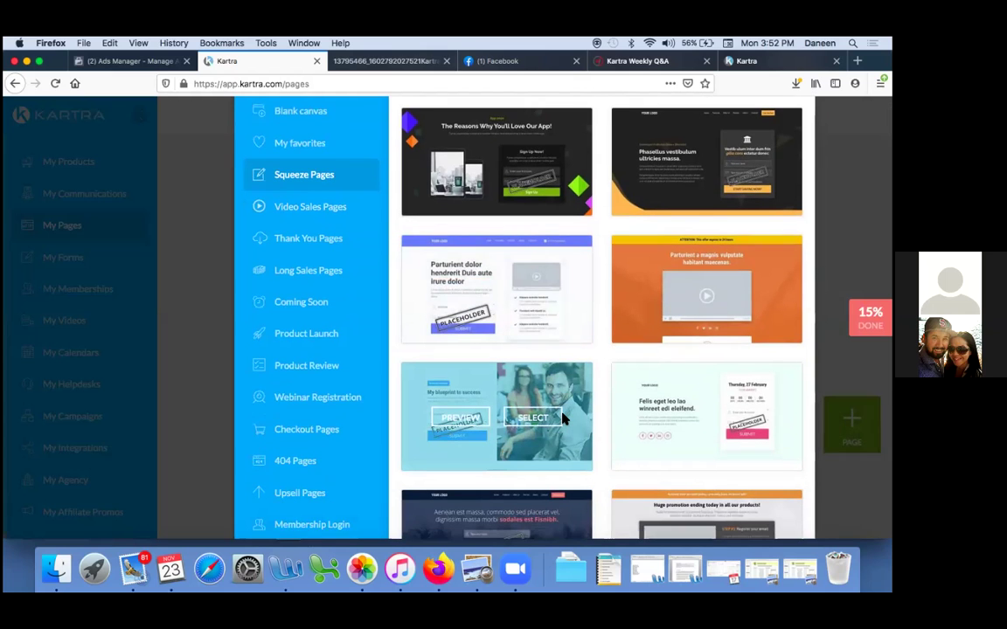
scroll(564, 419, up, 2)
scroll(564, 420, up, 1)
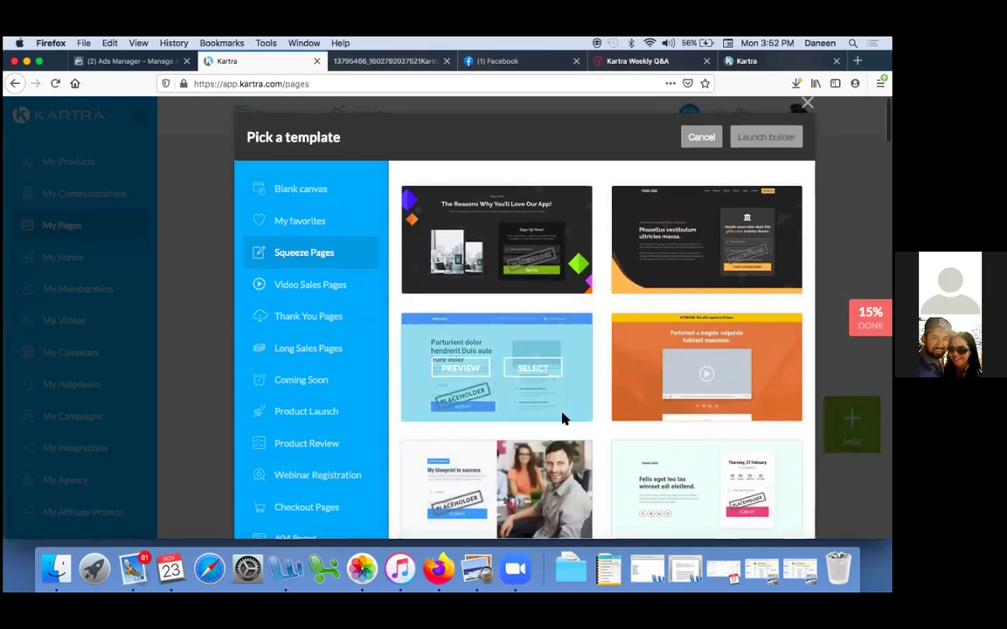
scroll(564, 420, down, 5)
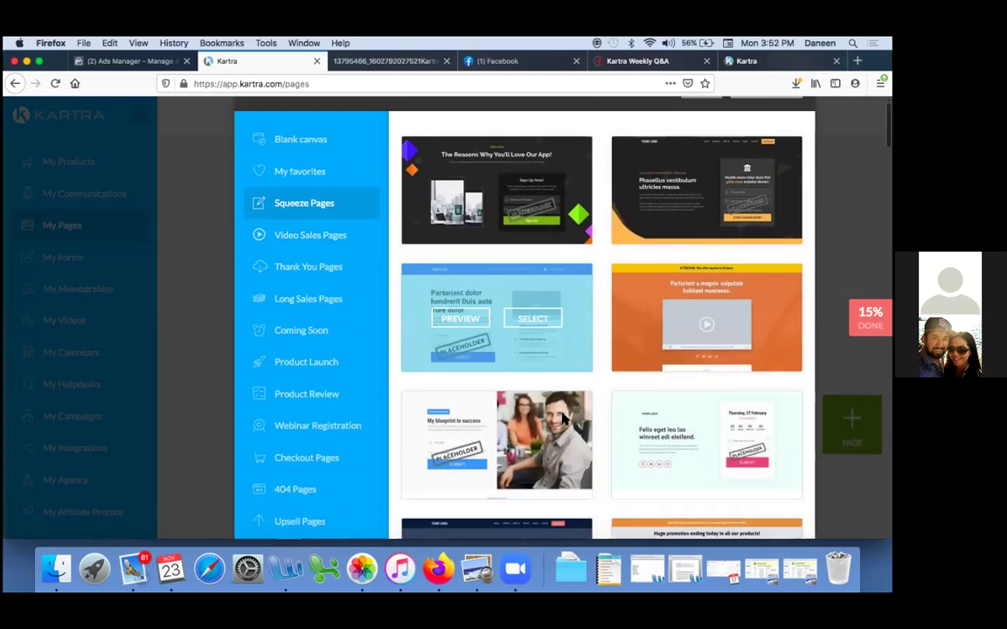
scroll(564, 418, down, 15)
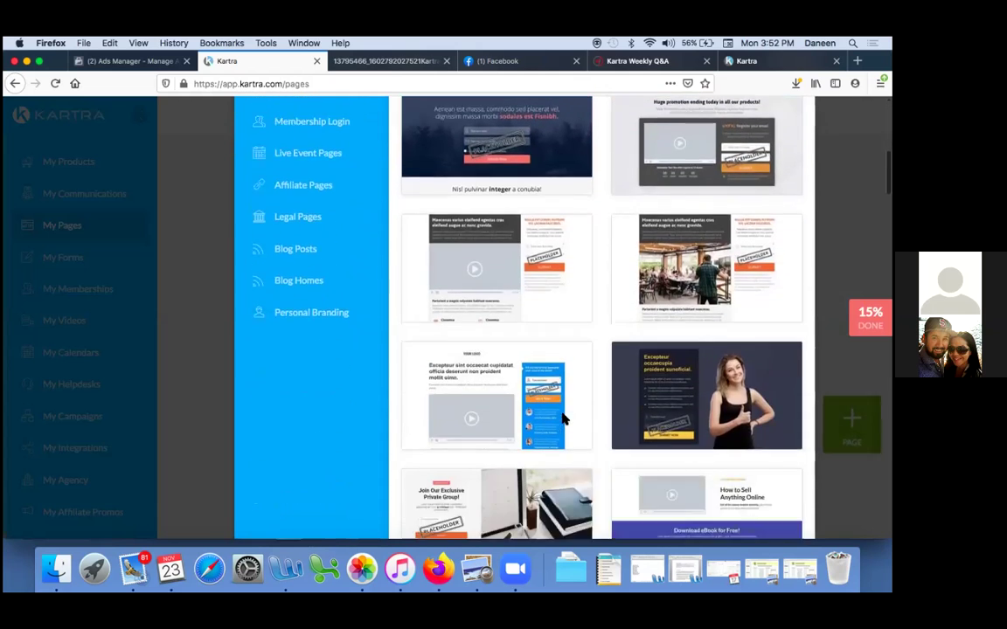
scroll(564, 420, down, 15)
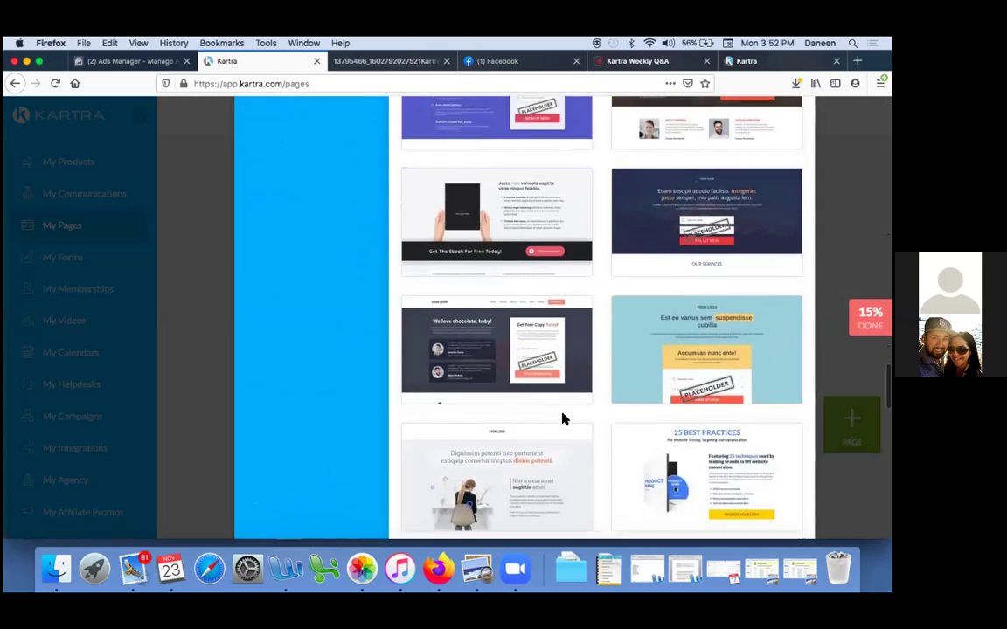
scroll(564, 420, down, 15)
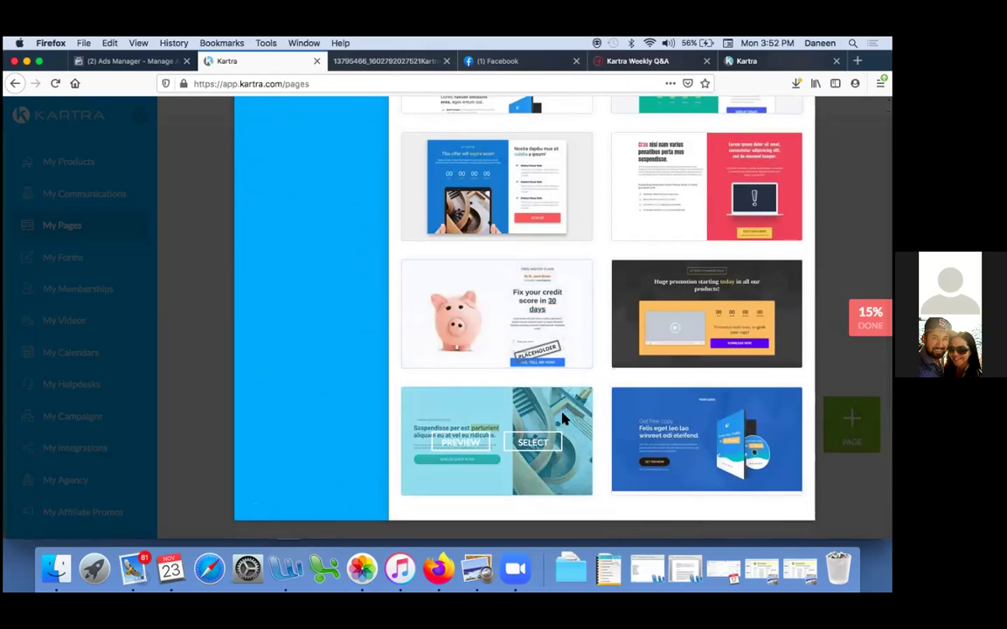
scroll(564, 420, up, 20)
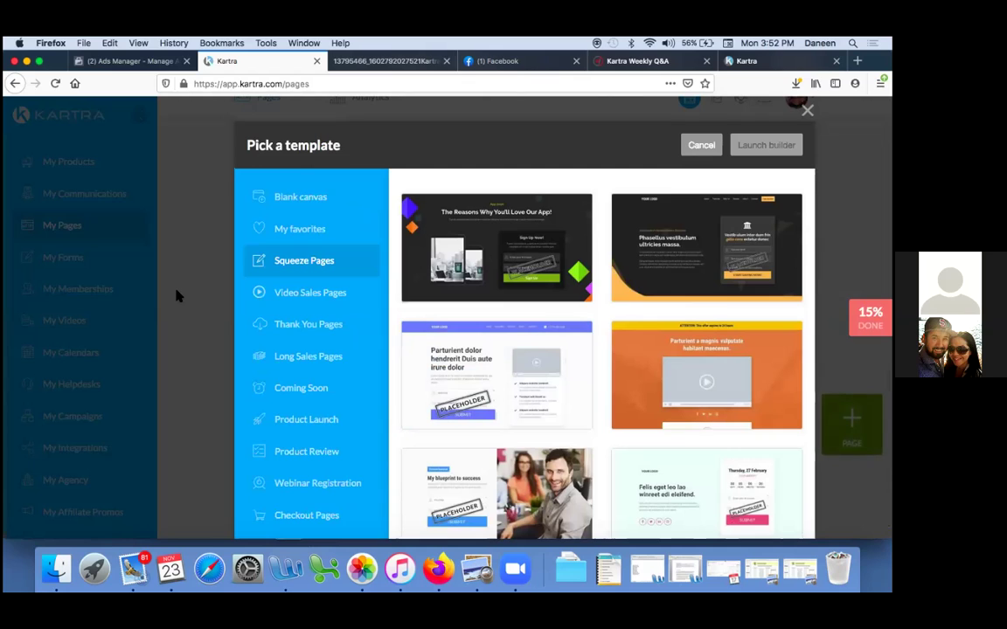
right_click(301, 302)
click(291, 269)
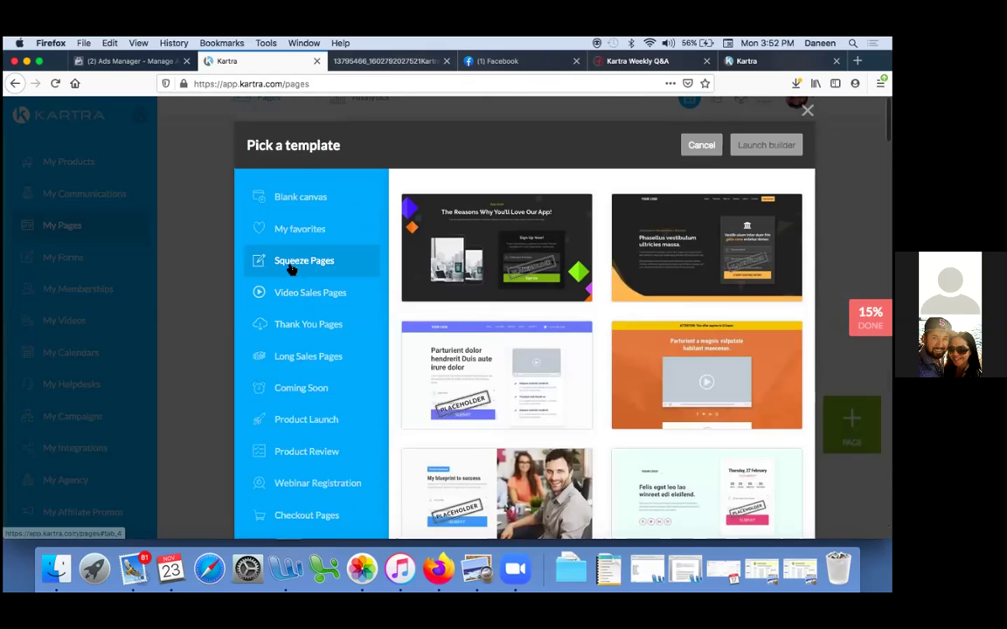
Select the teal template with the thumbs-up woman and launch the builder.
mouse_move(434, 292)
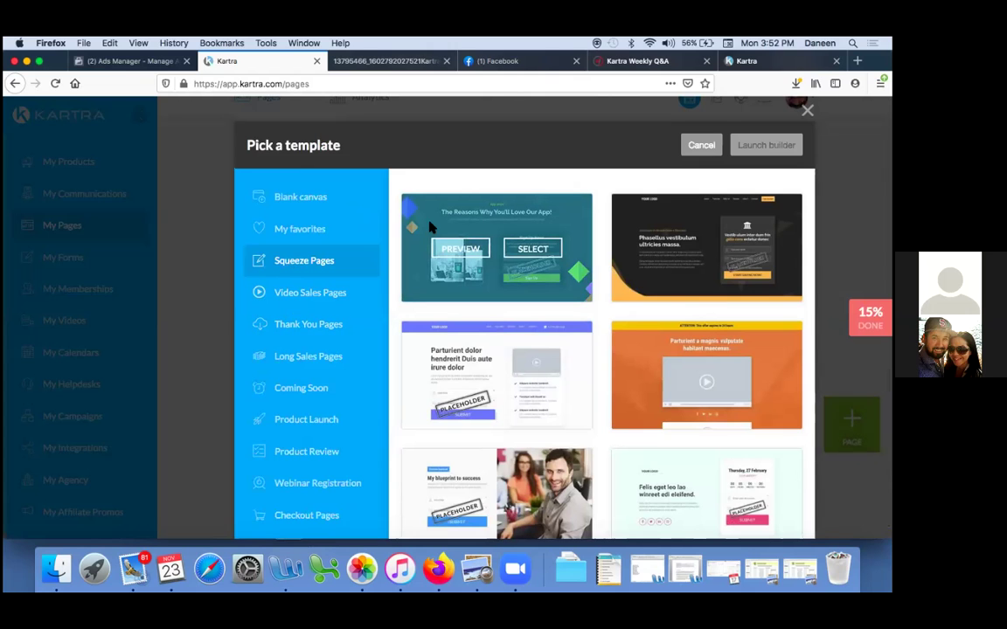
scroll(649, 333, down, 3)
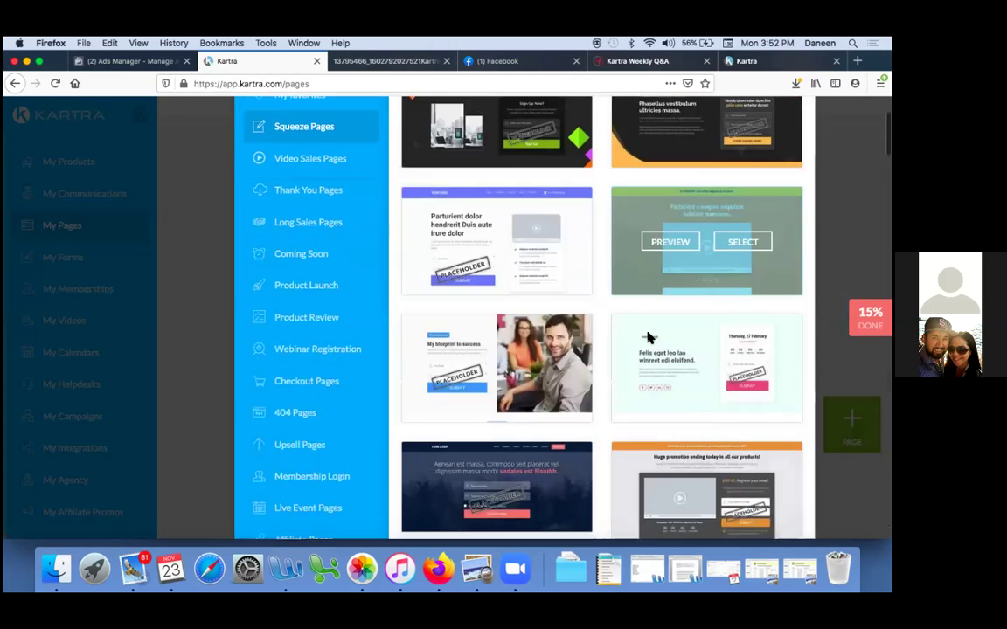
scroll(648, 341, down, 2)
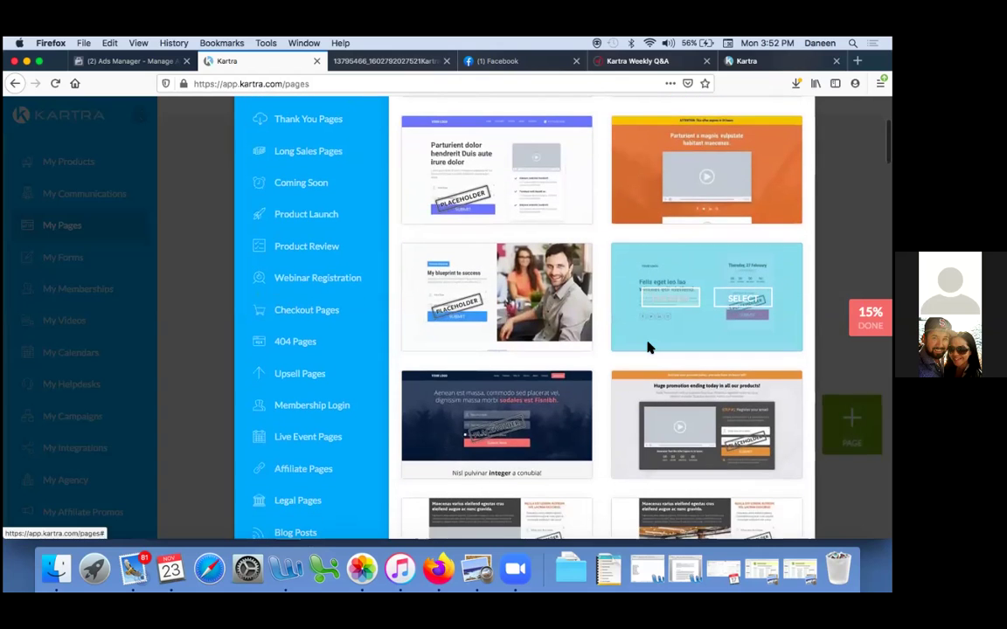
scroll(647, 347, down, 3)
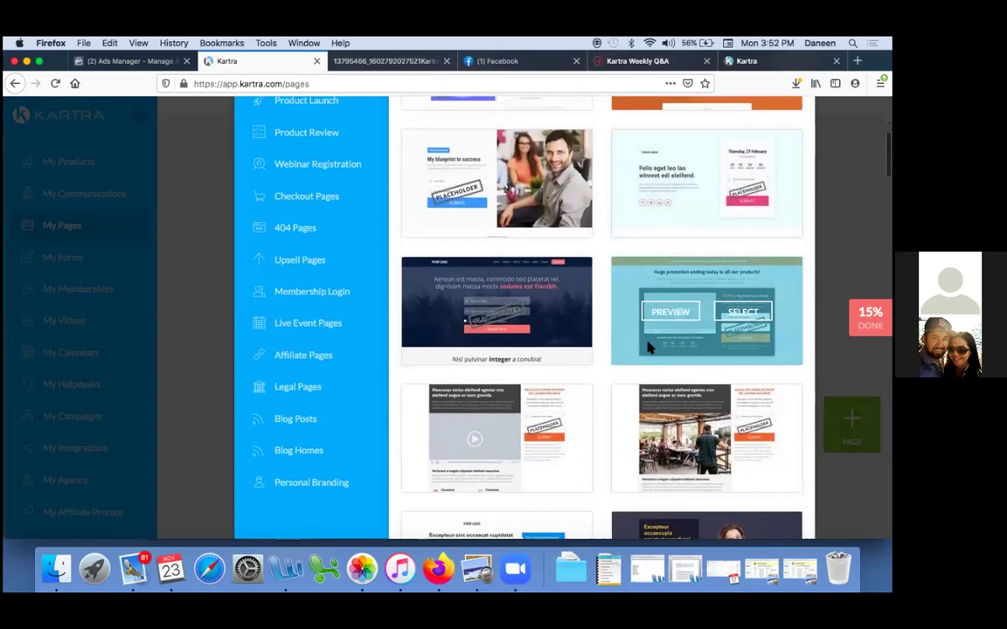
scroll(648, 347, down, 2)
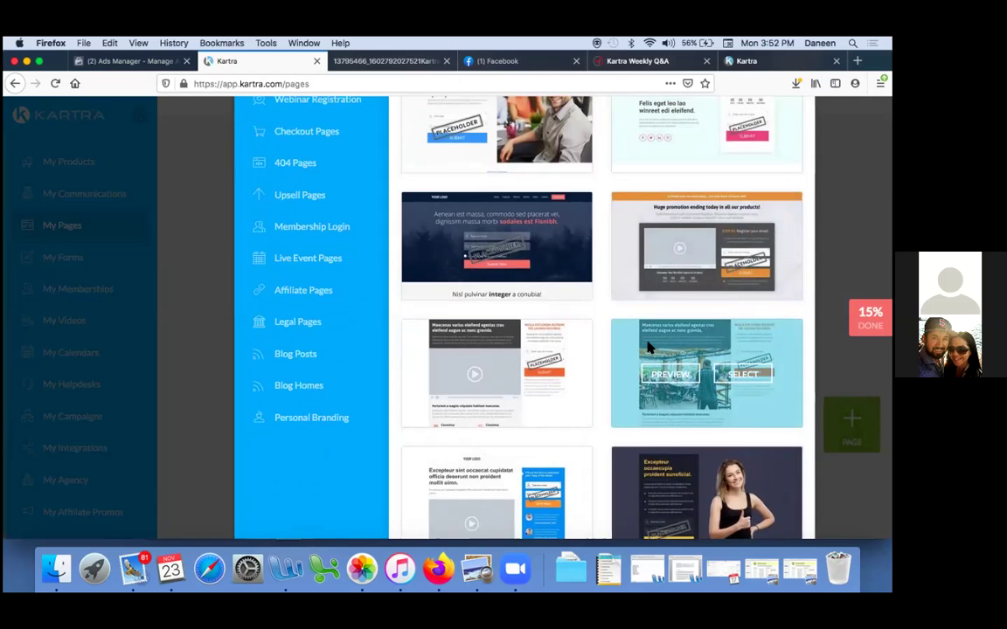
scroll(648, 347, up, 10)
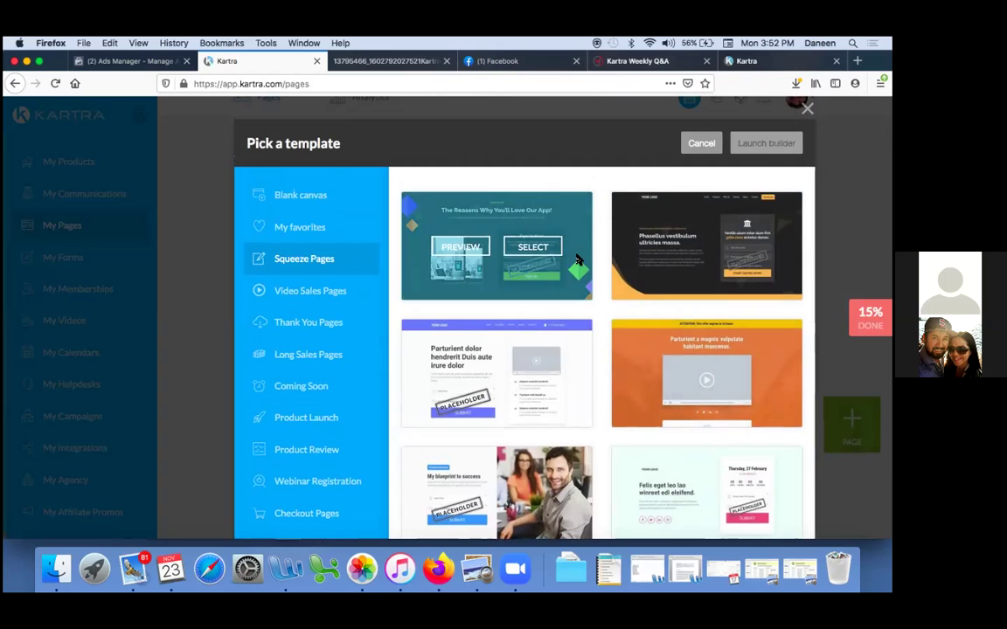
scroll(577, 259, down, 4)
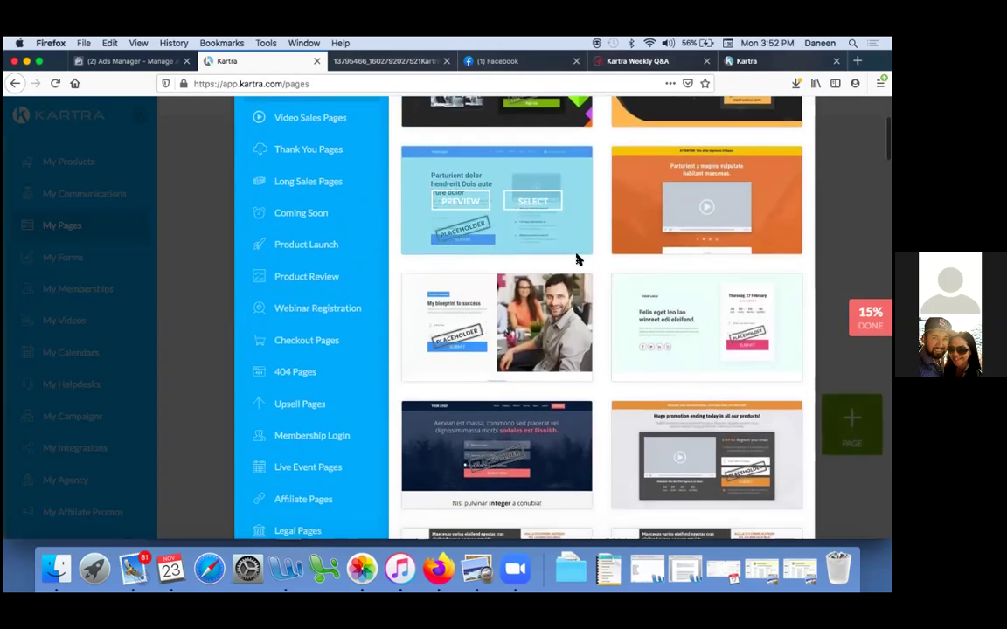
scroll(577, 259, down, 3)
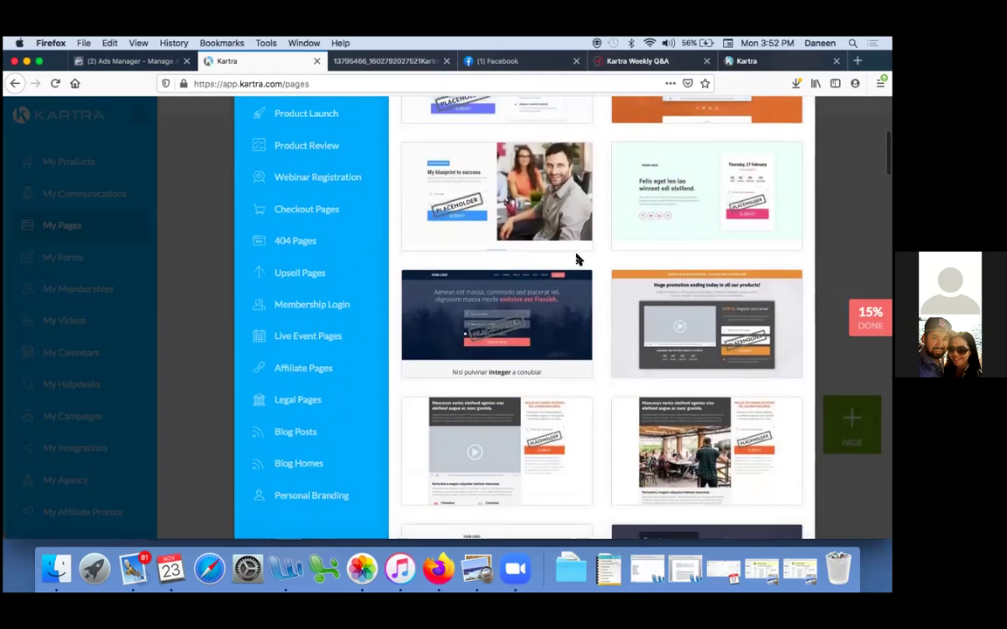
scroll(649, 357, down, 5)
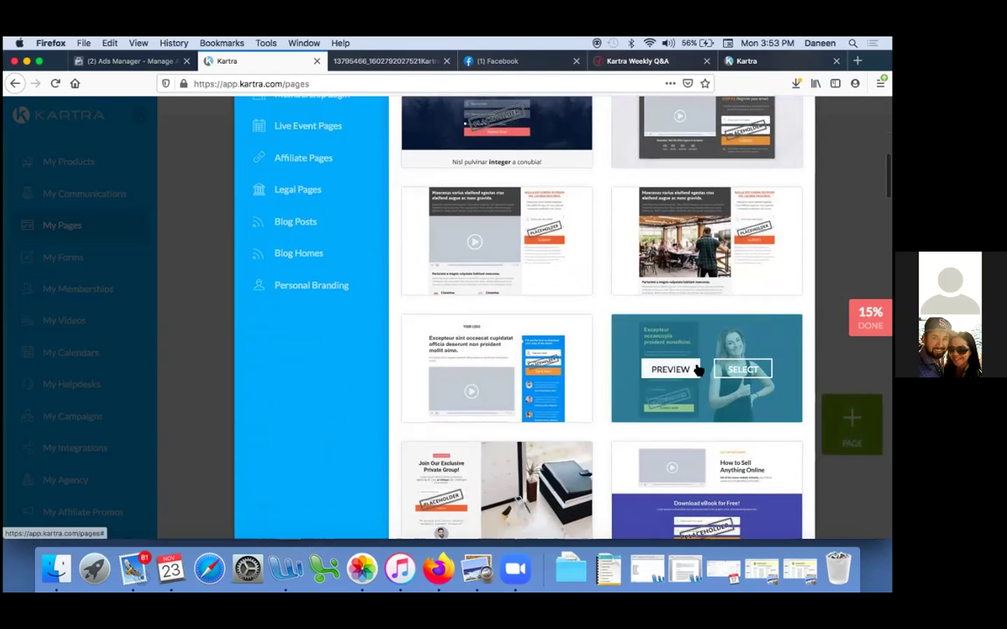
click(734, 368)
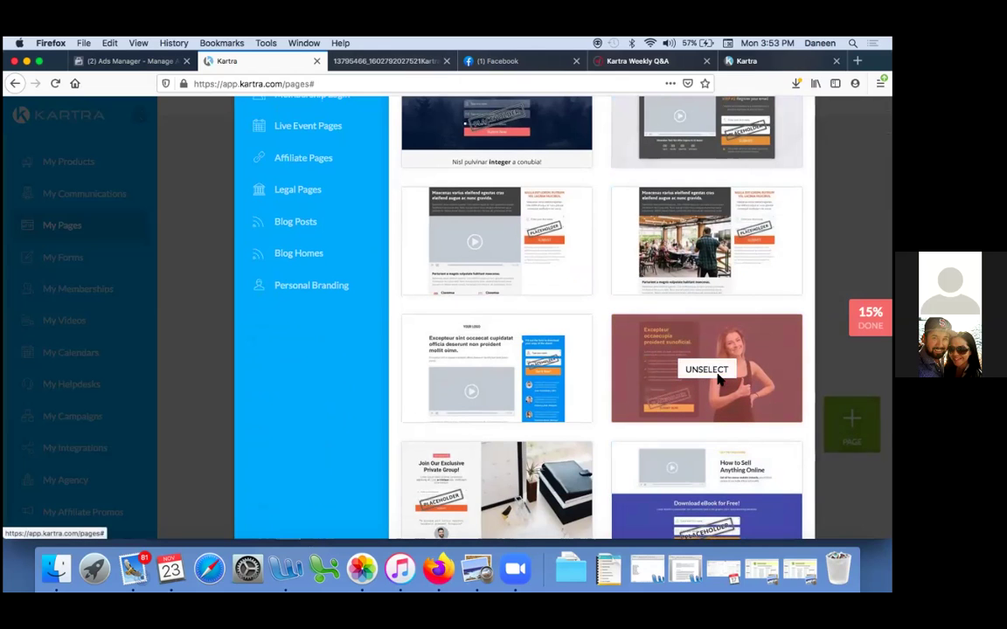
scroll(717, 359, up, 5)
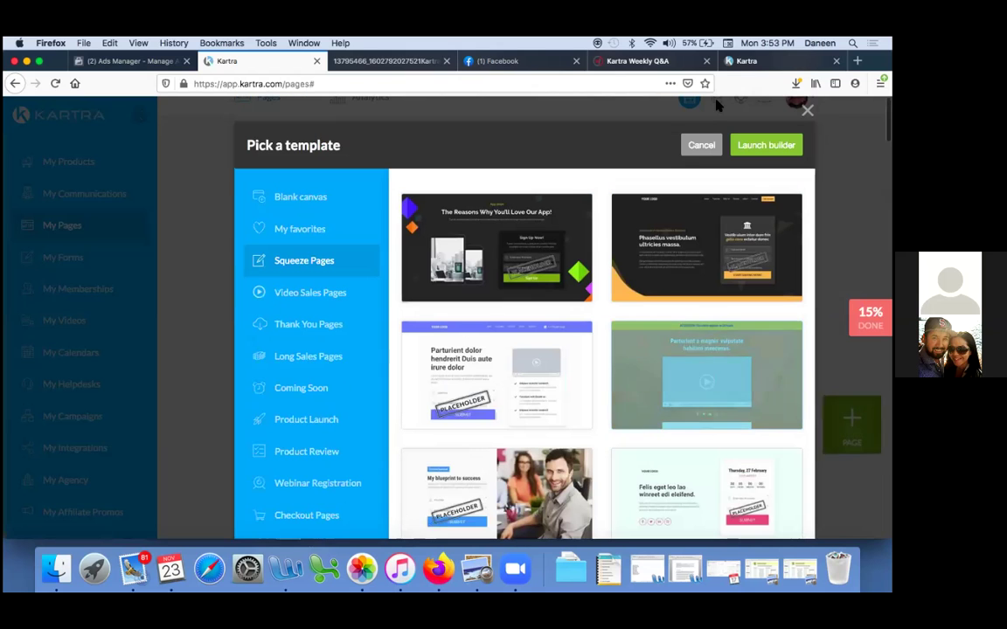
click(753, 146)
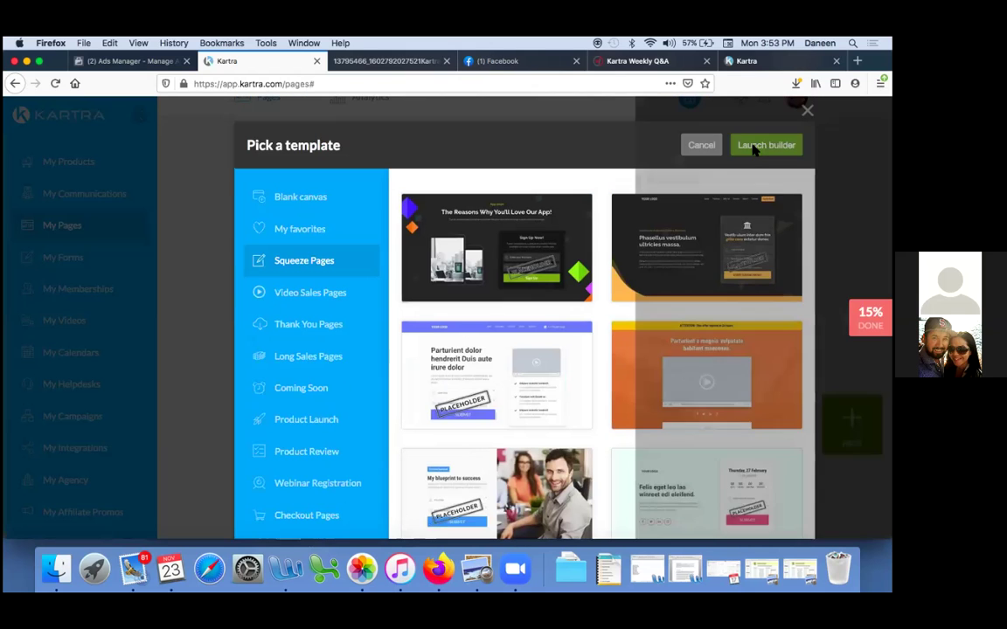
Enter 'Muscle Therapy' as the new page's name.
click(485, 213)
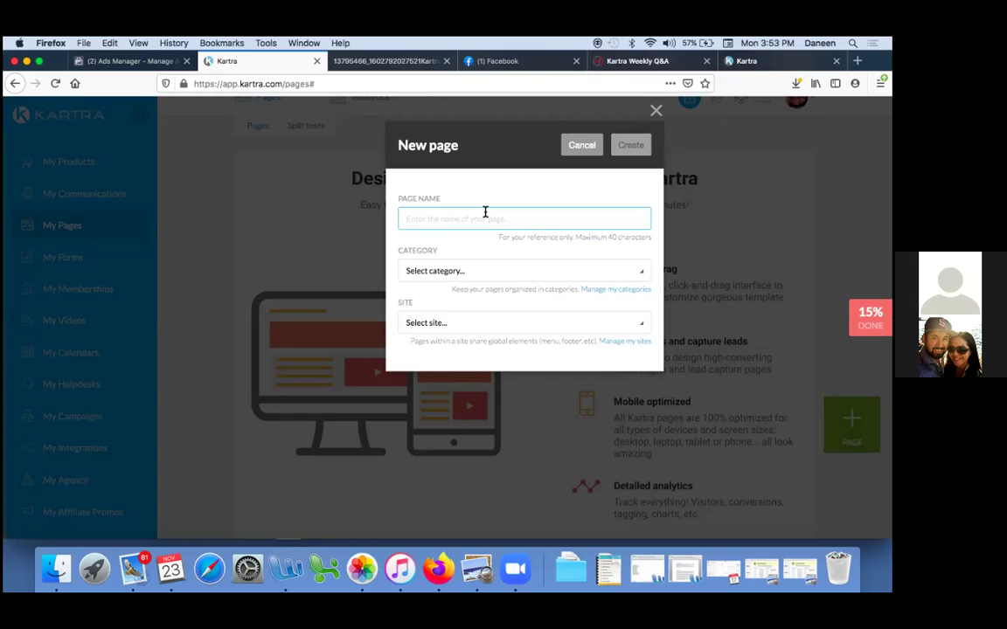
text(M)
text(assage)
key(BackSpace)
key(BackSpace)
key(BackSpace)
key(BackSpace)
key(BackSpace)
key(BackSpace)
text(uscle Therapy)
Check the Category choices and go to Manage my categories.
click(636, 273)
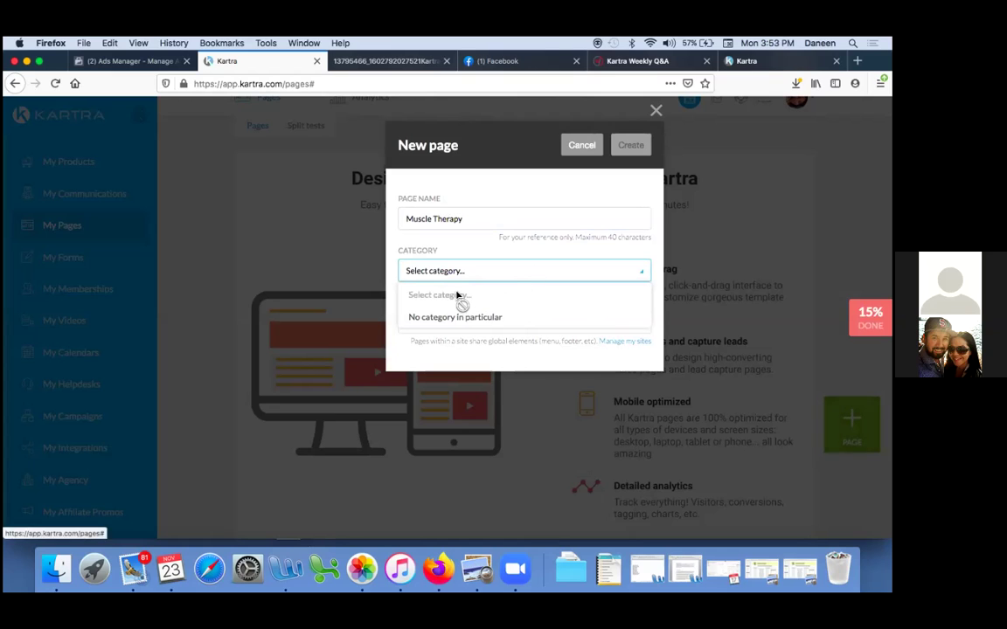
click(591, 219)
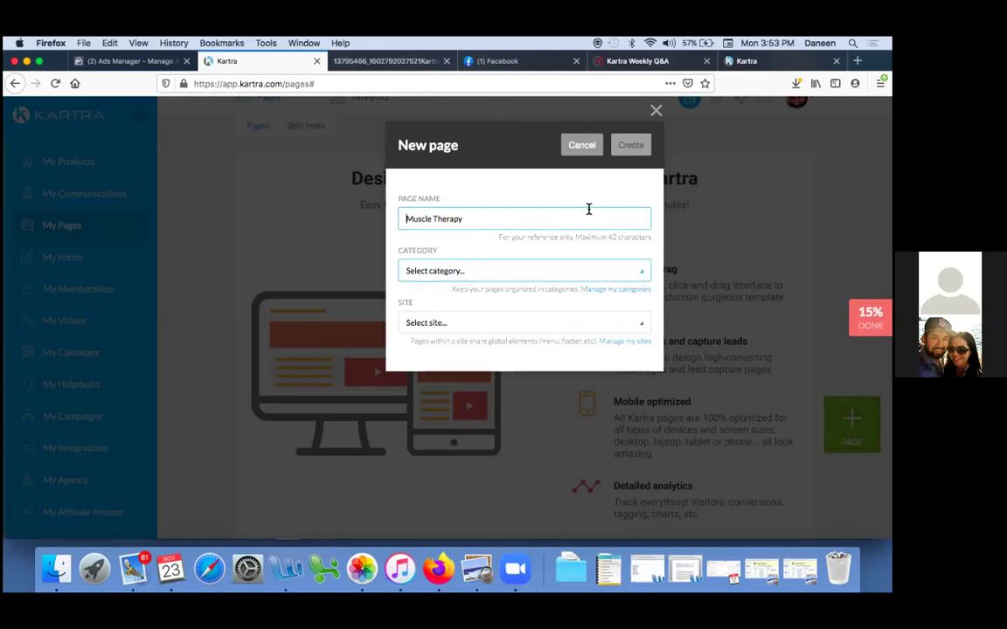
click(643, 290)
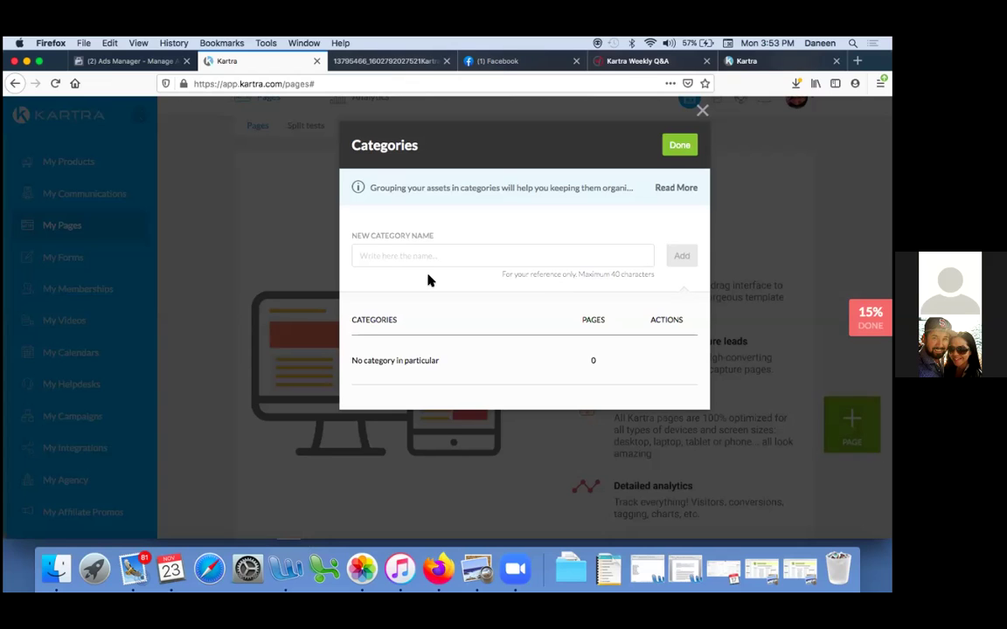
Add a 'Muscle Therapy' category and return to the New page form.
click(392, 249)
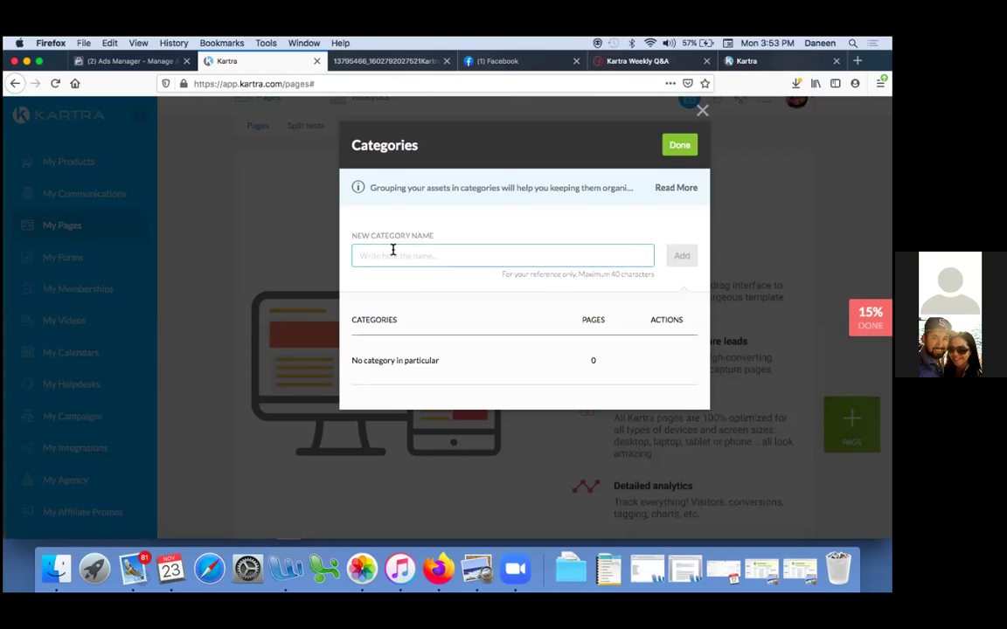
text(M)
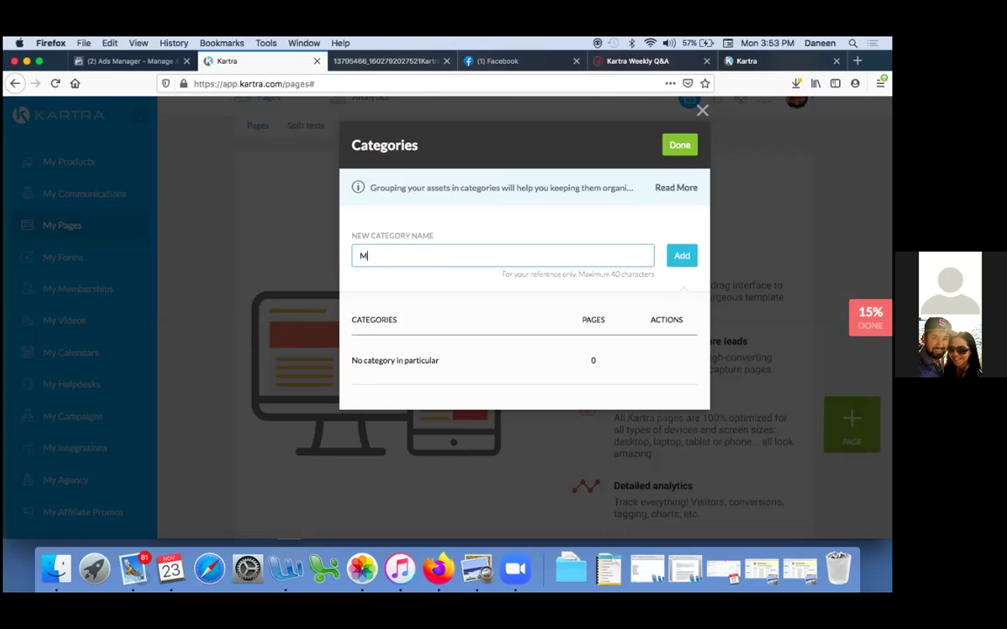
text(usile Therapy)
click(678, 256)
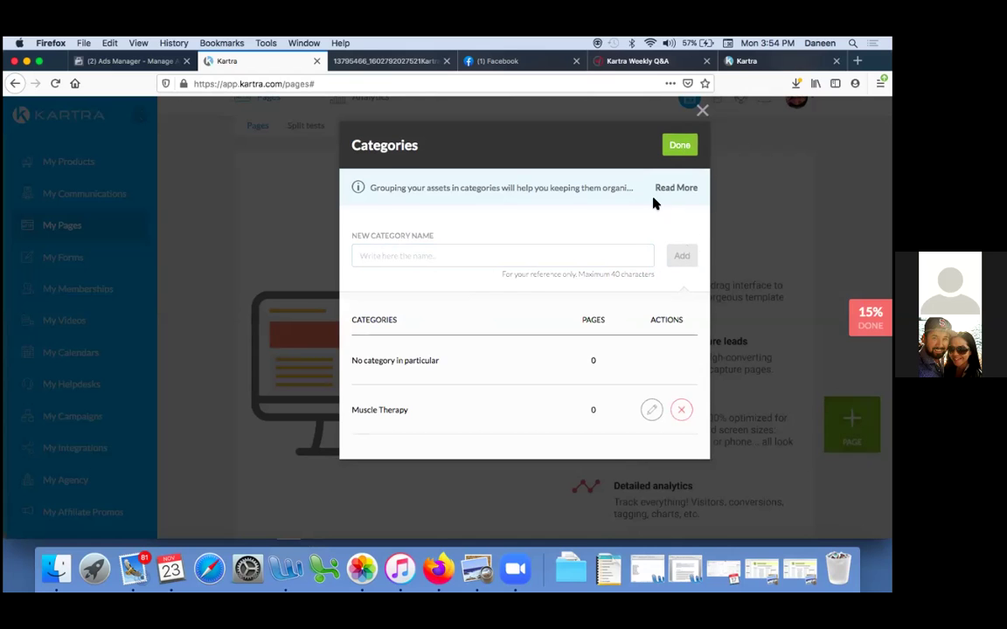
click(681, 147)
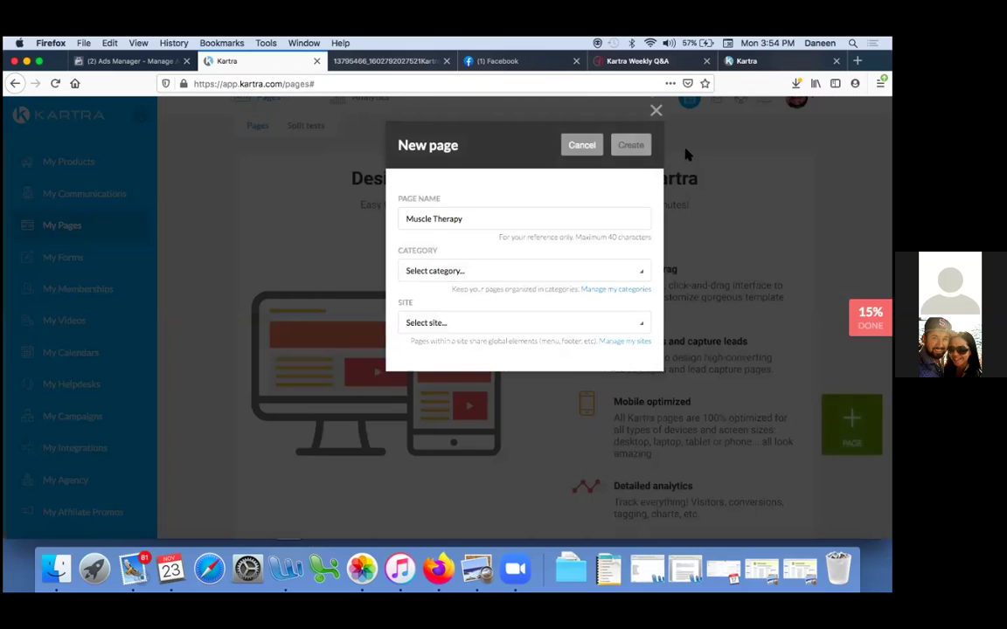
Set Category to Muscle Therapy and Site to No site in particular, then create the page.
click(641, 271)
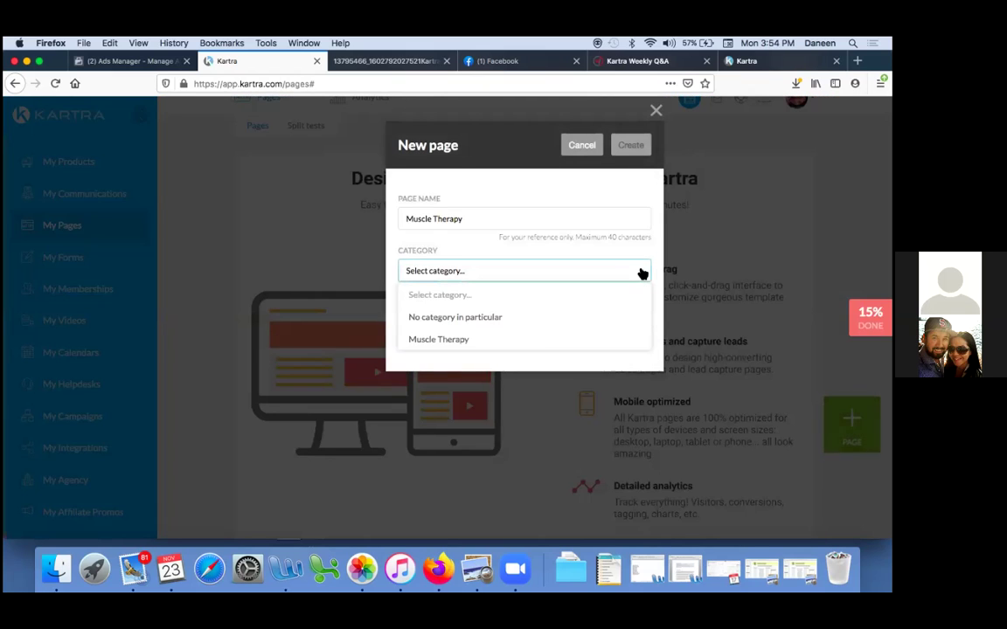
click(483, 341)
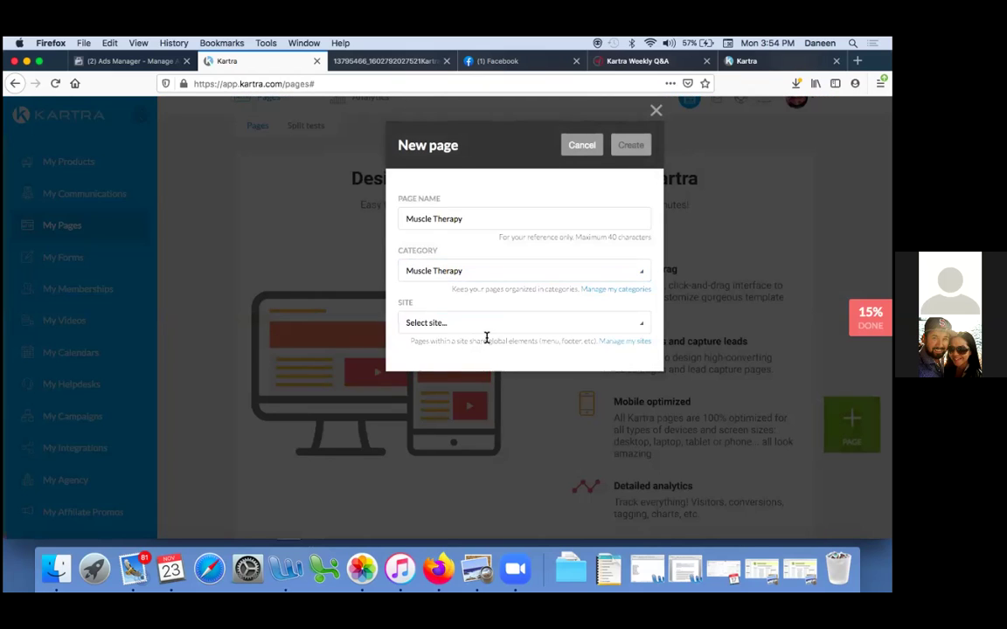
click(642, 327)
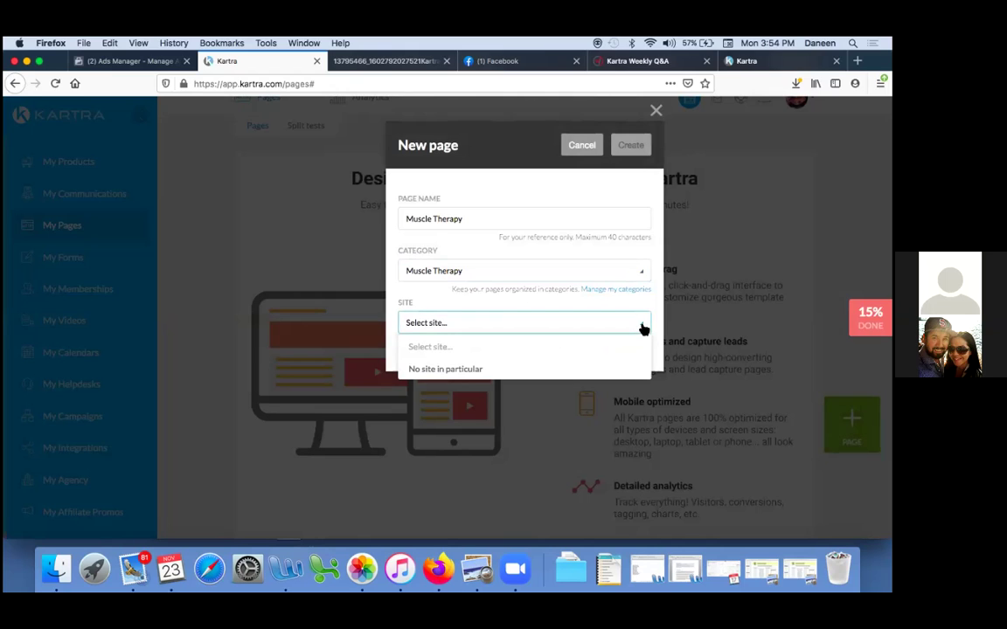
click(472, 368)
click(645, 148)
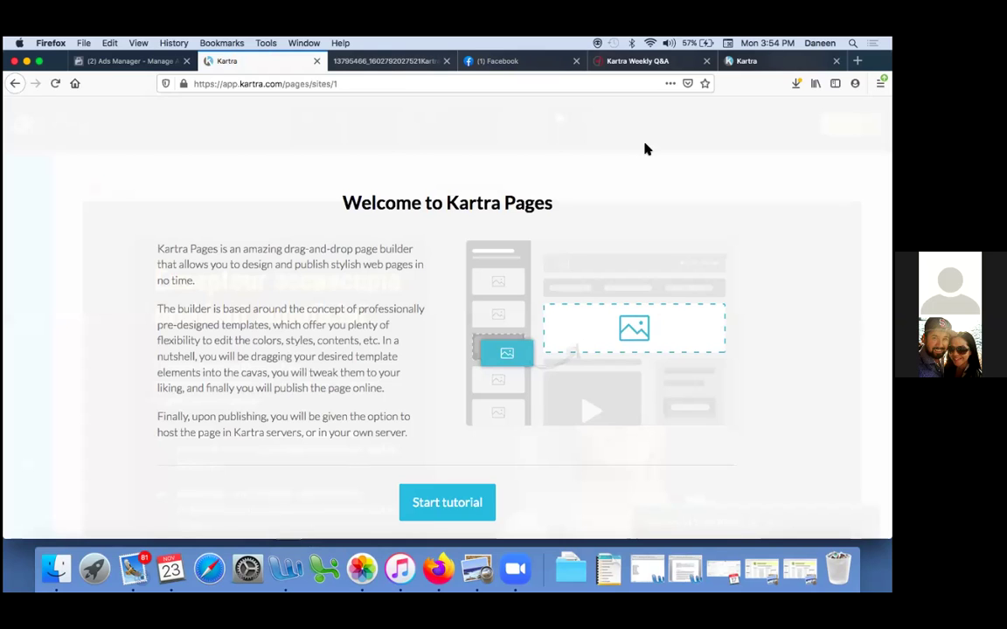
Step through the tour's Settings, Styles and Sections slides, briefly restoring then hiding the calendar window.
click(446, 502)
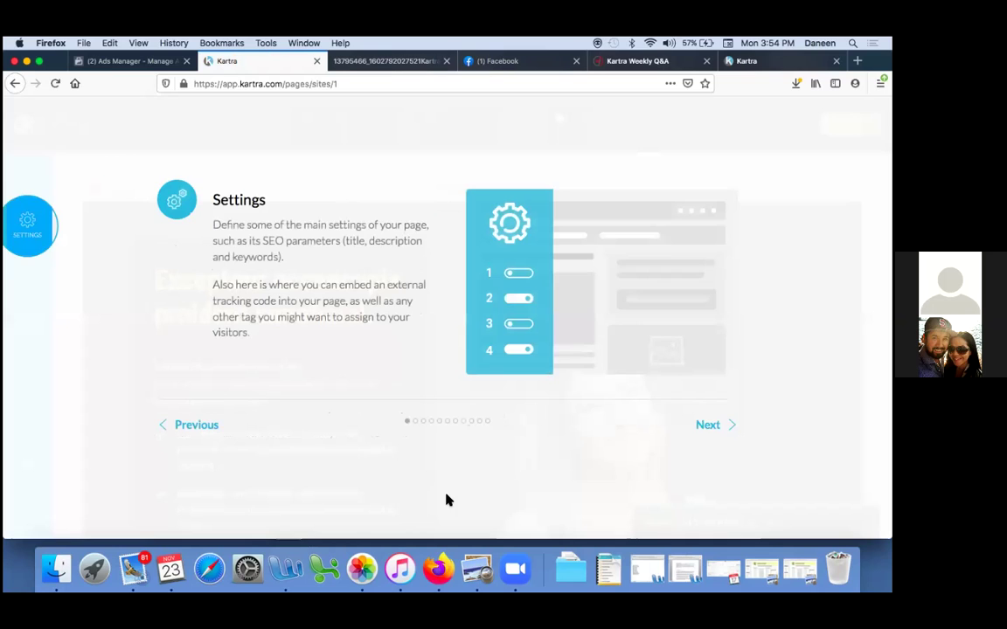
click(707, 425)
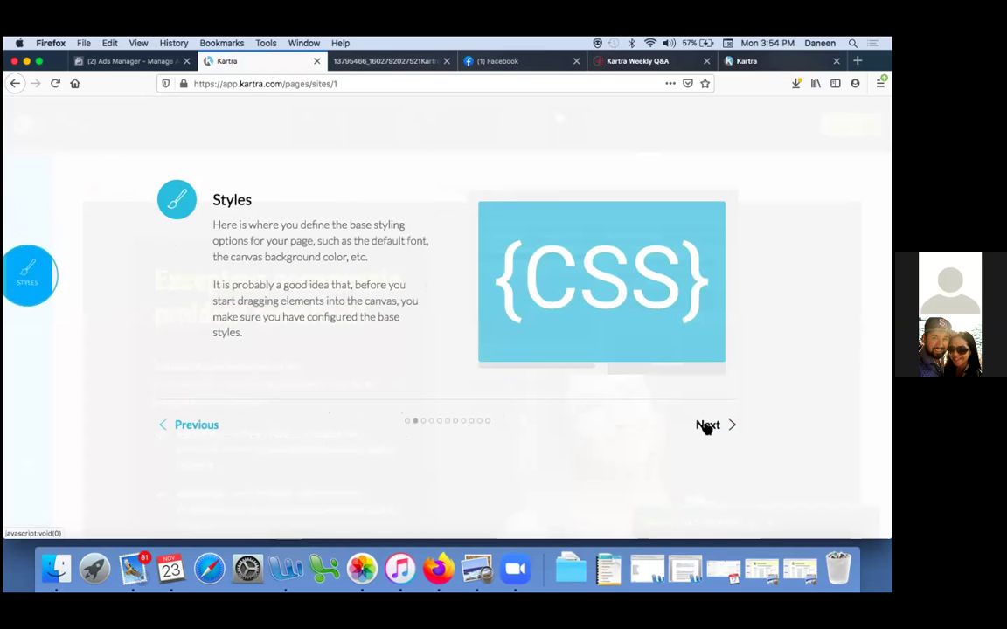
click(707, 426)
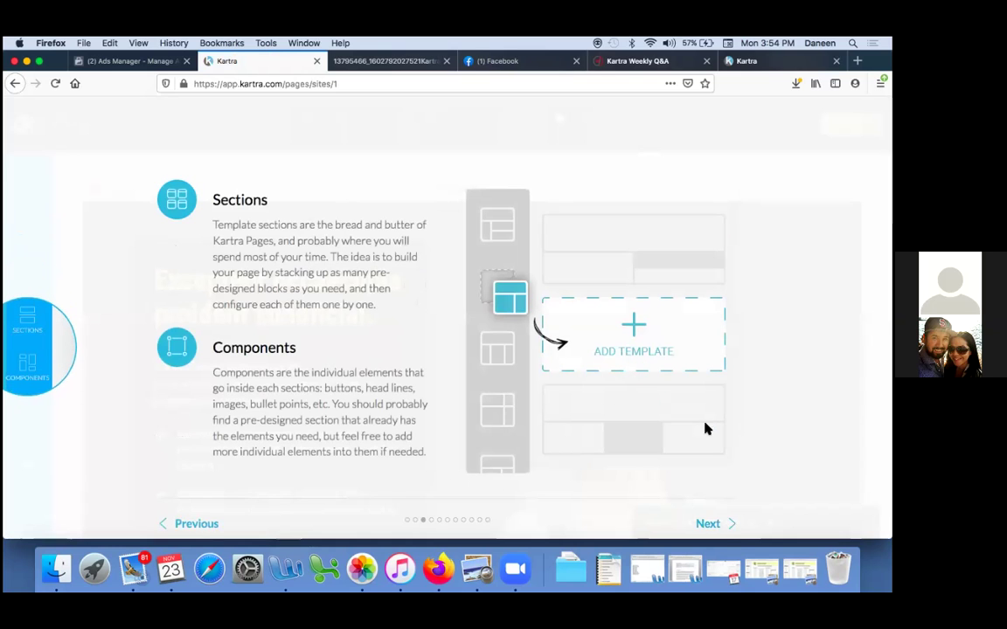
click(708, 525)
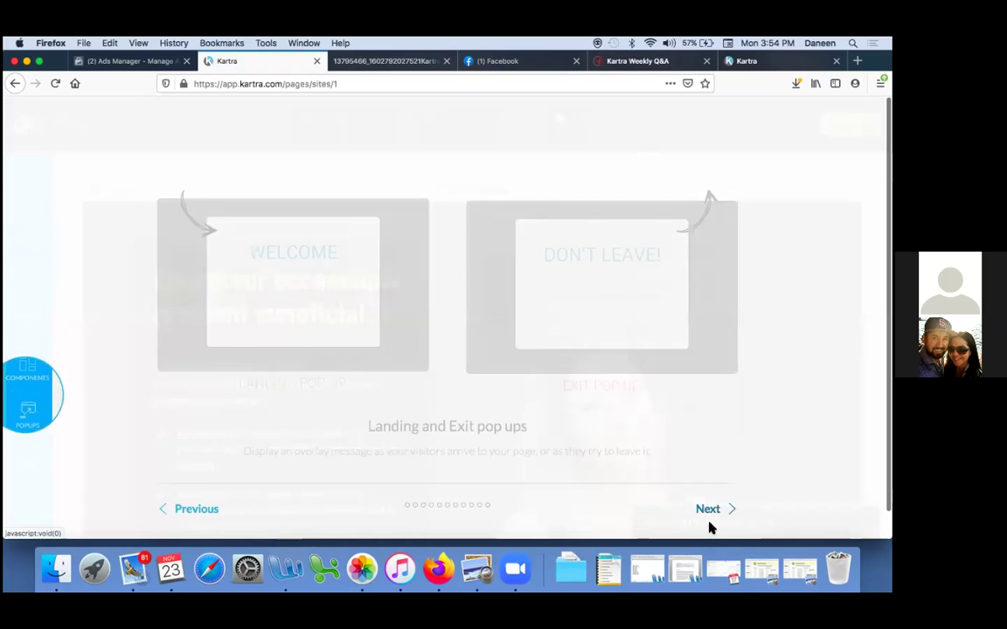
click(735, 560)
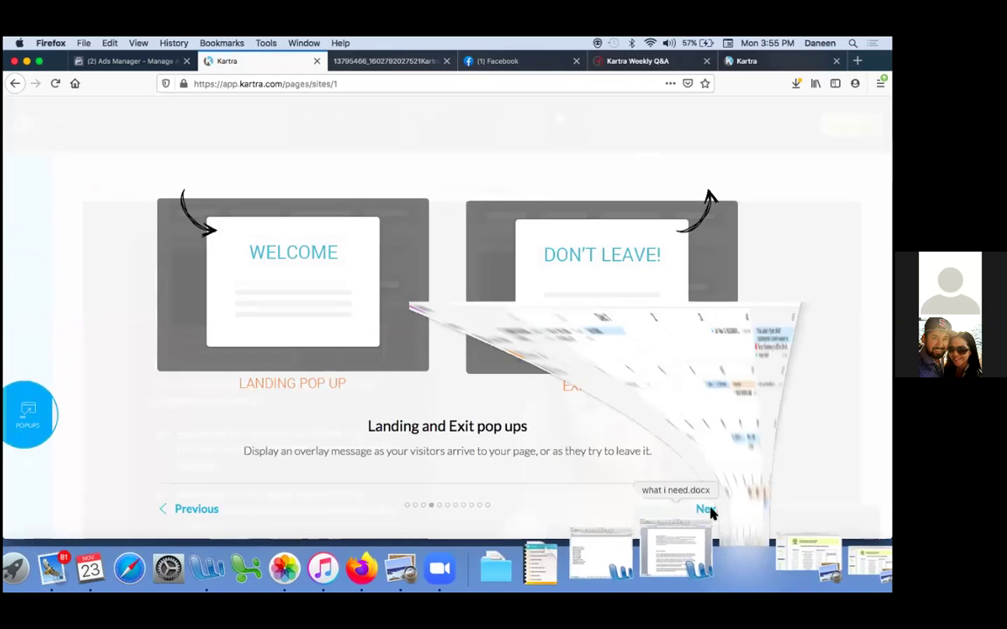
key(super+w)
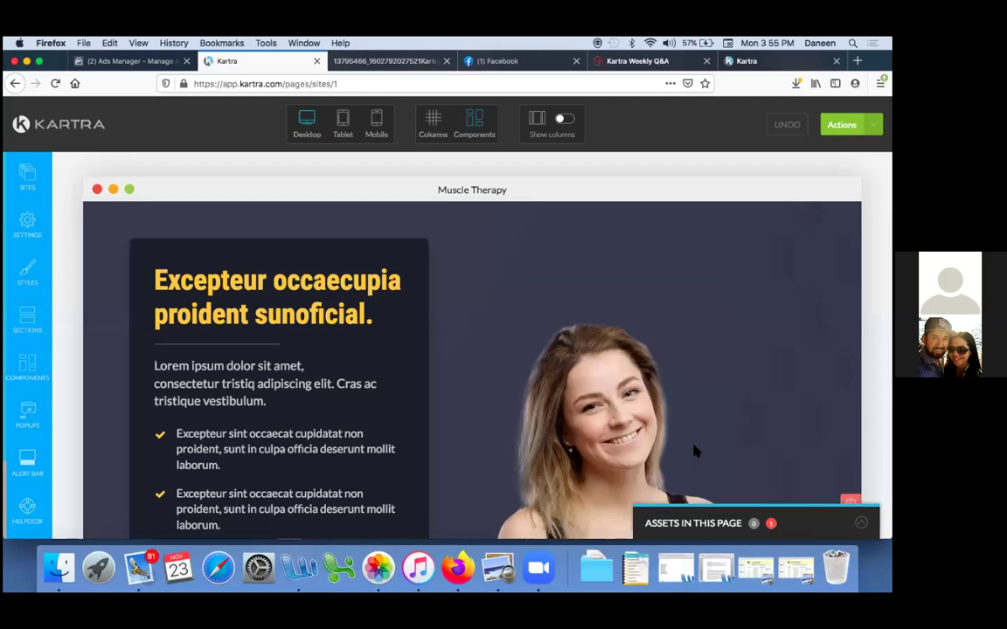
Scroll the Muscle Therapy canvas briefly, then show the Sections block templates panel.
scroll(694, 452, down, 3)
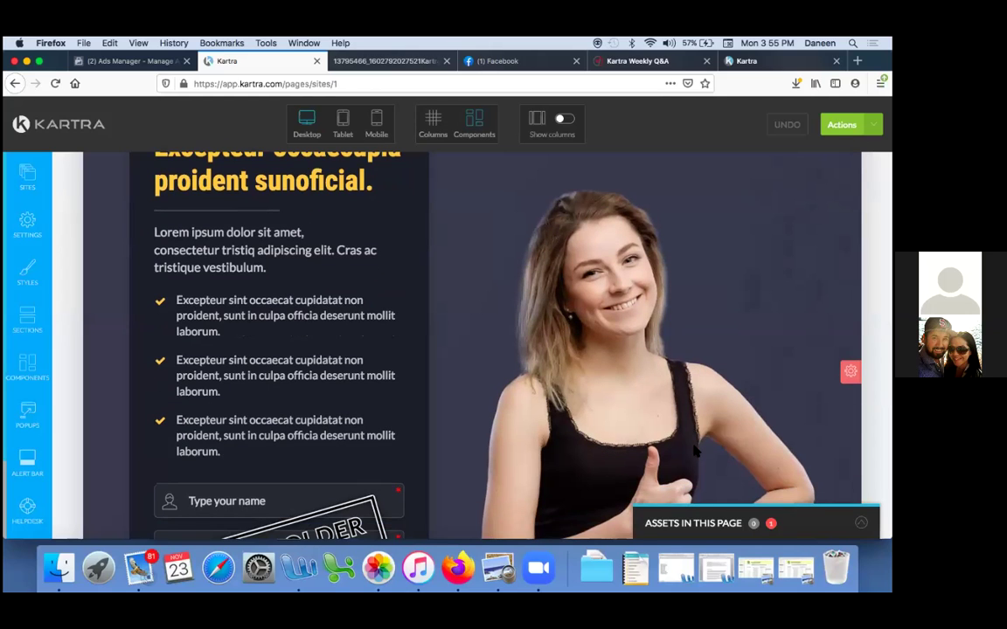
scroll(694, 451, up, 3)
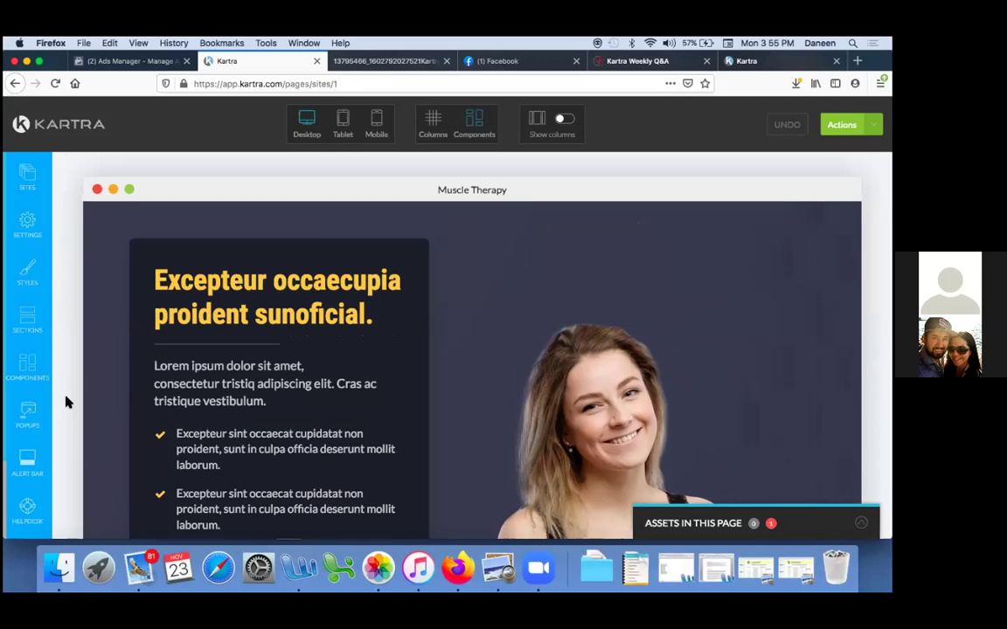
click(32, 320)
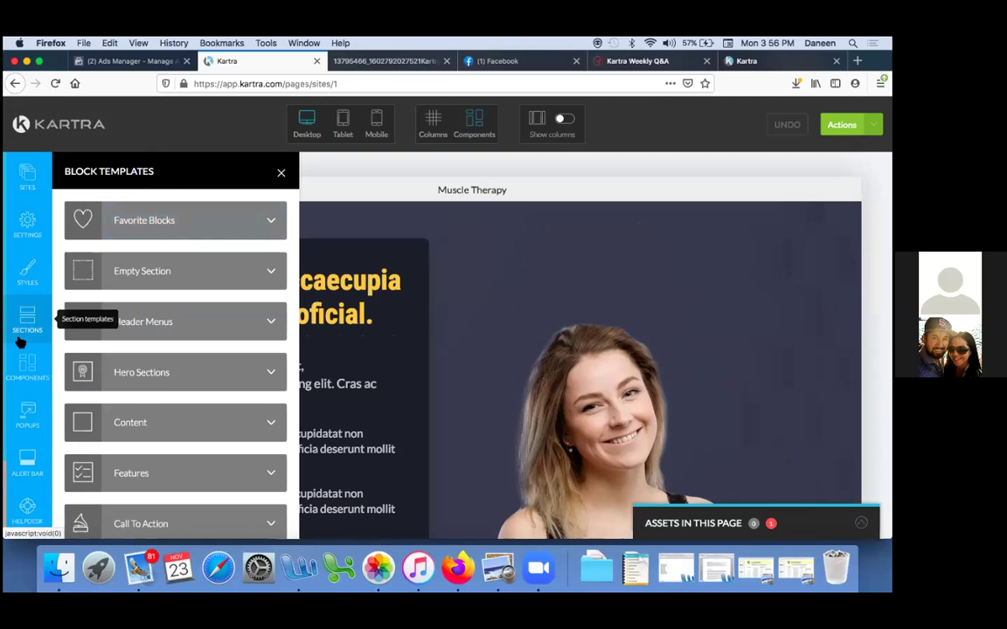
Drag the first yellow Hero Sections template onto the top of the page.
click(135, 376)
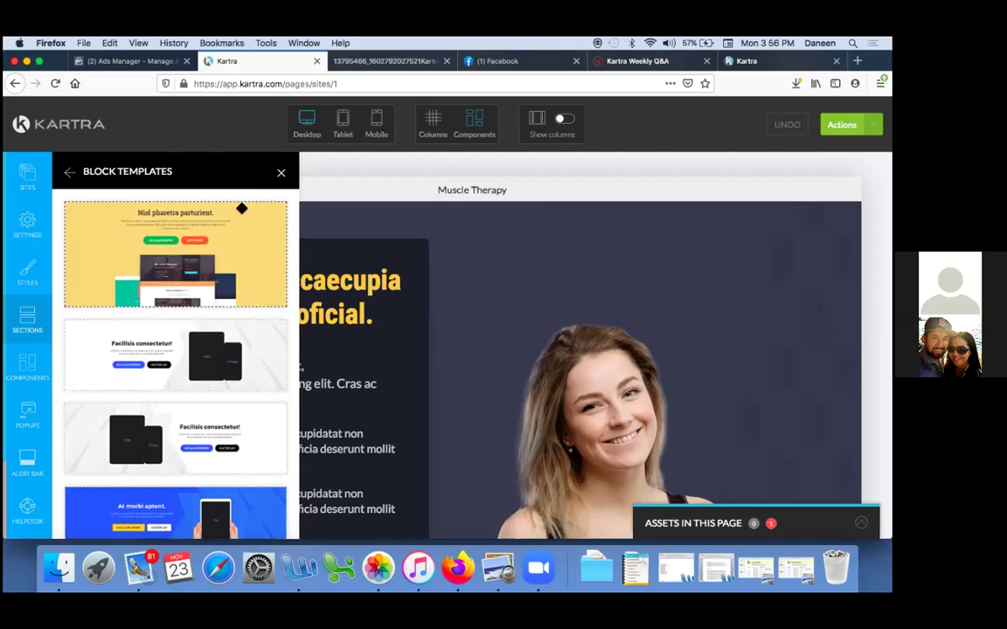
drag(226, 240, 500, 245)
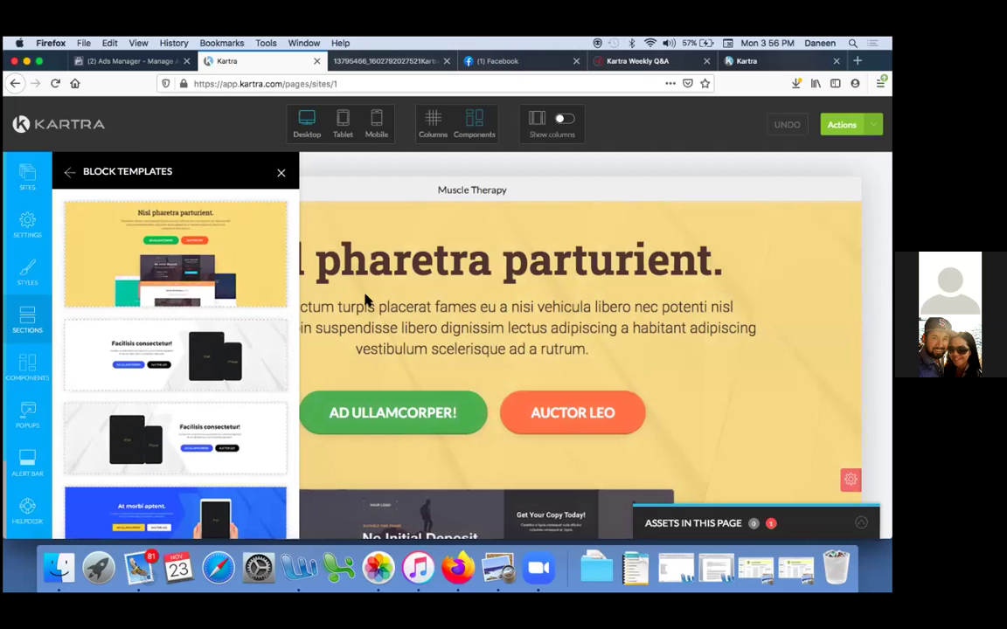
scroll(210, 359, down, 5)
scroll(210, 359, down, 2)
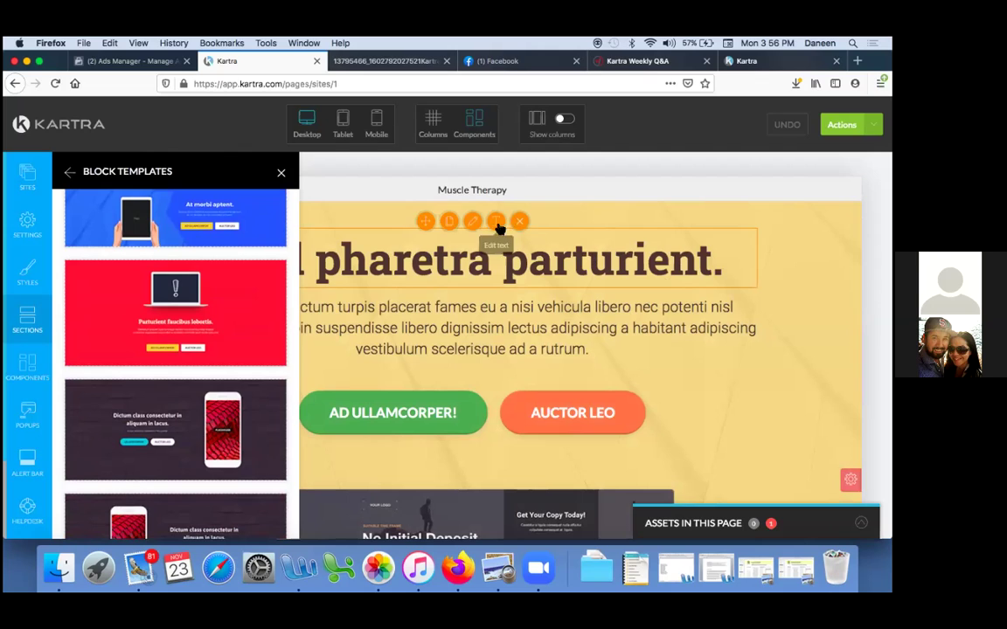
Replace the yellow hero's placeholder headline with '11:11'.
click(499, 234)
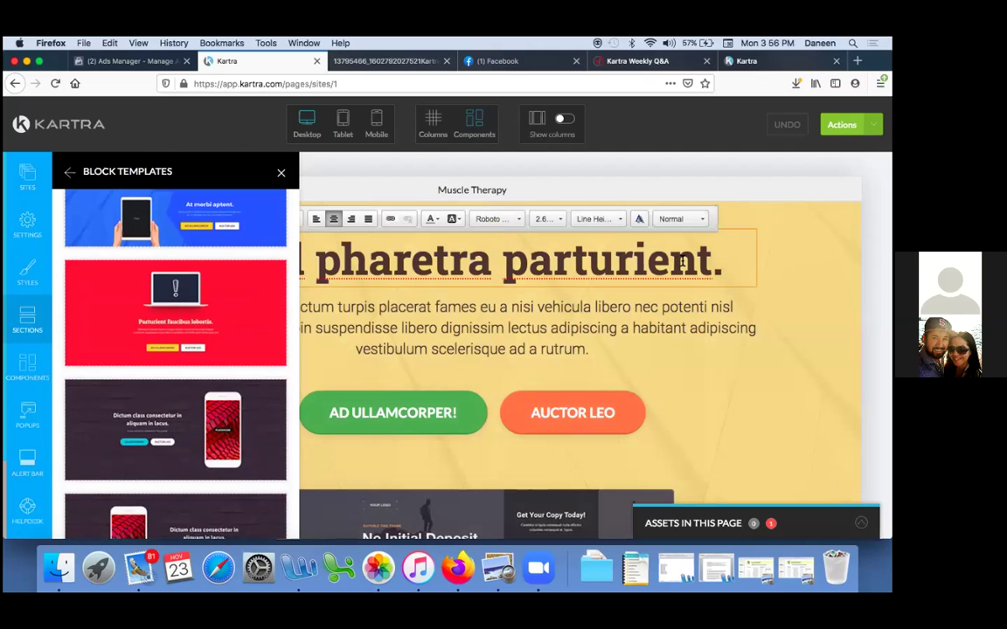
drag(715, 260, 96, 259)
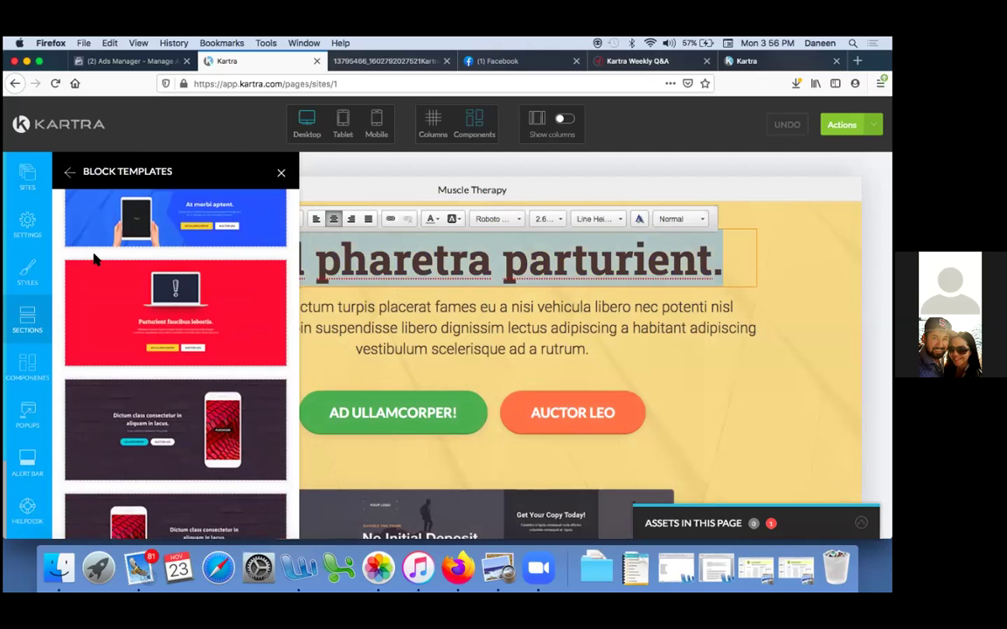
text(11)
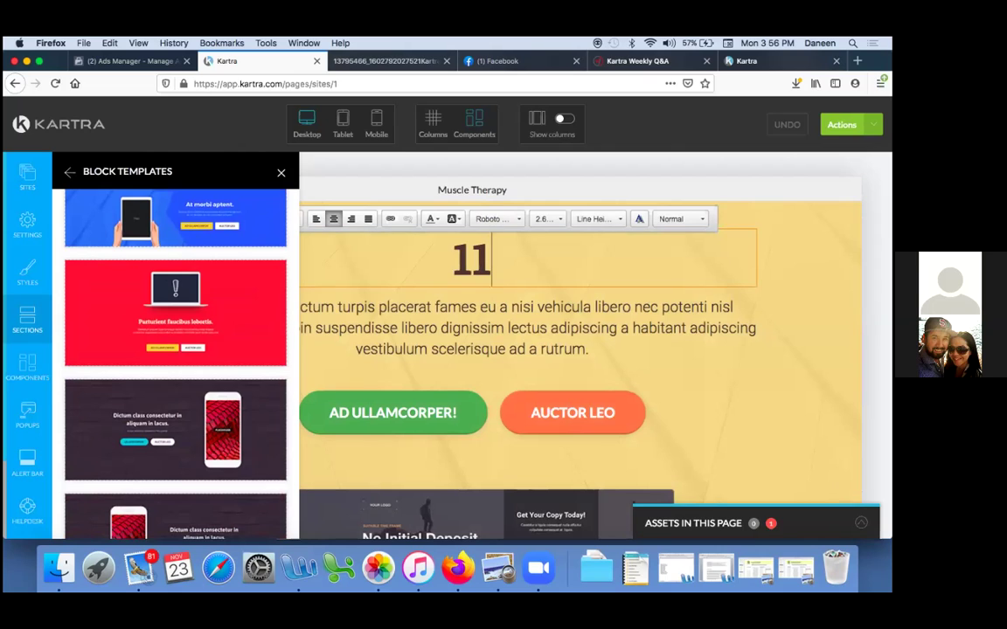
text(:11)
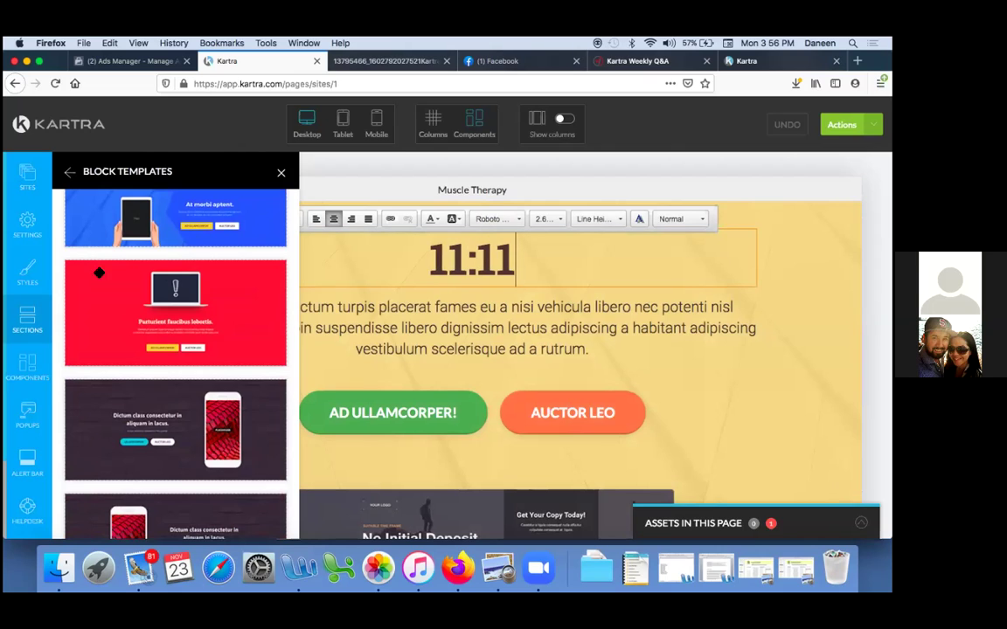
click(561, 417)
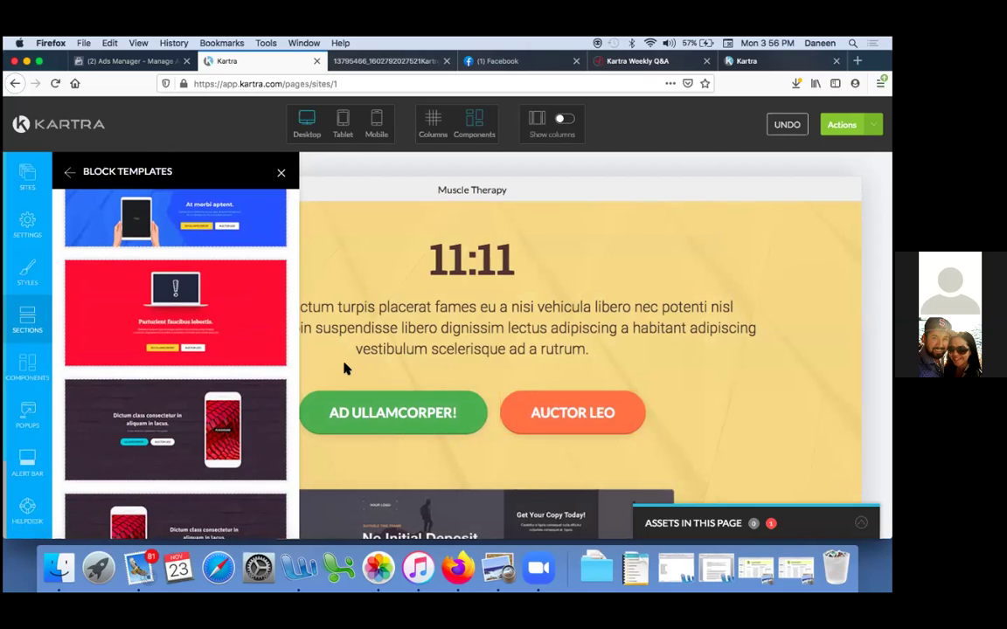
Browse the Block Templates list, then close the Sections panel to show the yellow hero page full width.
scroll(66, 394, down, 3)
scroll(65, 393, down, 5)
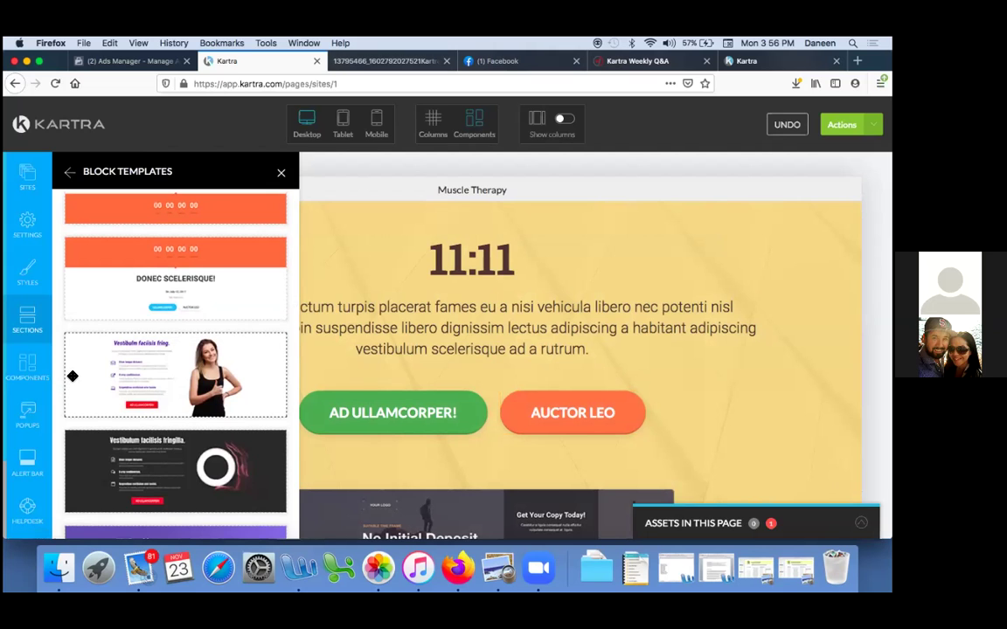
scroll(154, 448, down, 3)
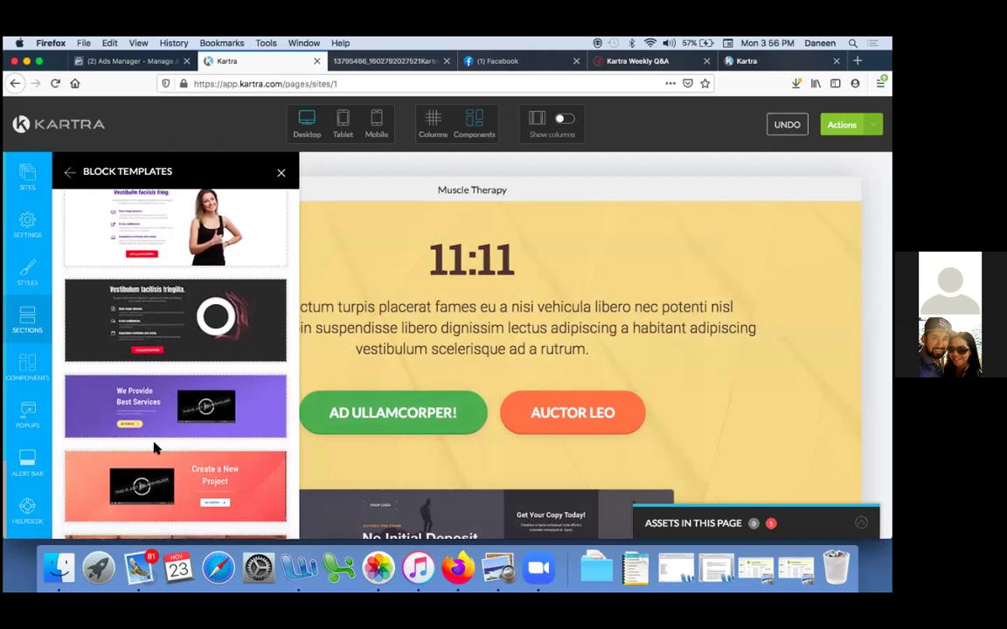
scroll(154, 447, down, 5)
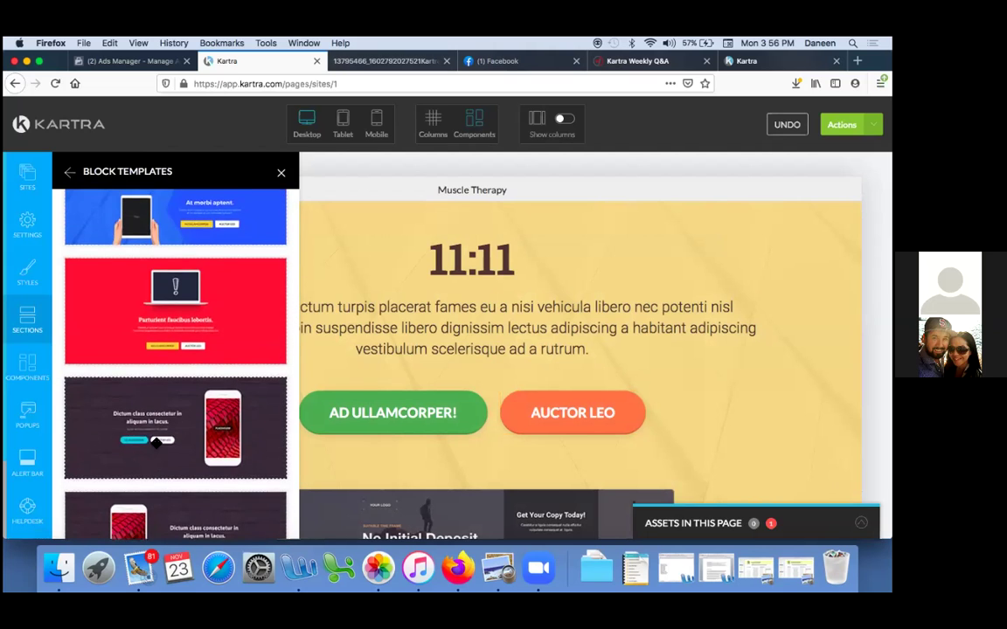
scroll(156, 442, up, 2)
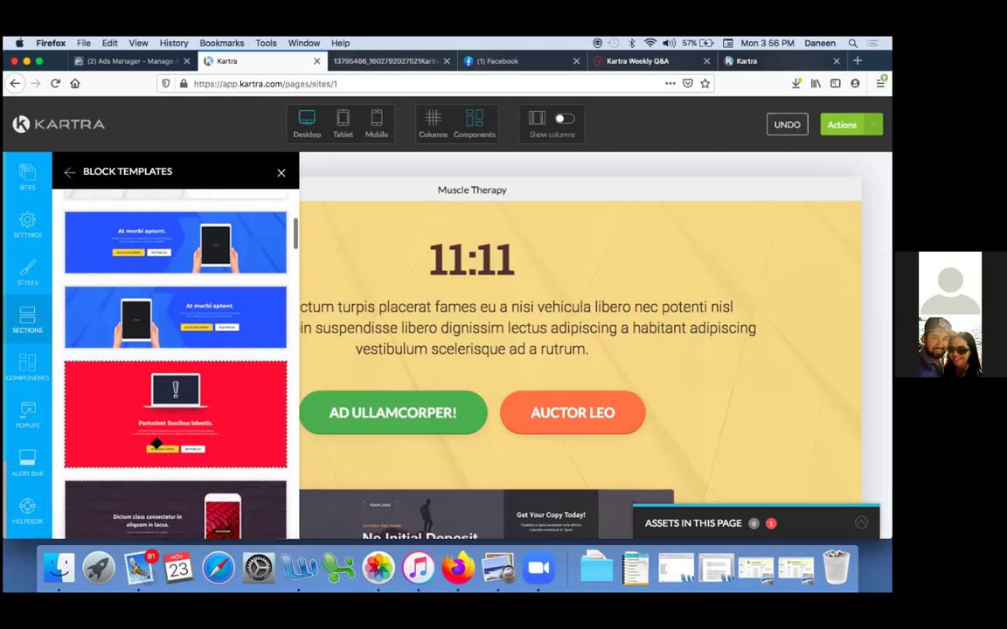
scroll(156, 445, up, 3)
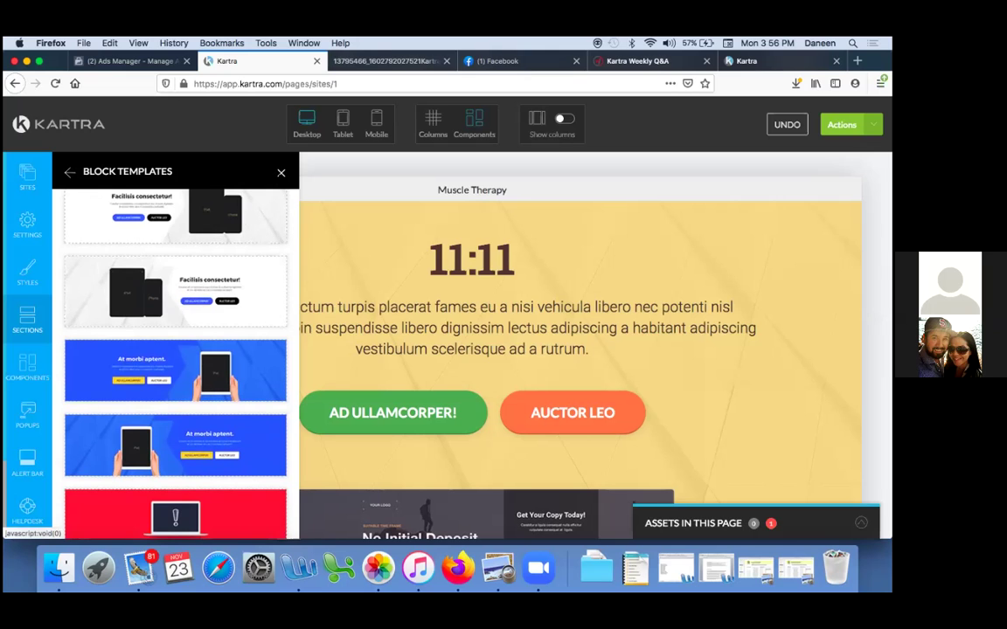
click(280, 173)
scroll(319, 312, down, 3)
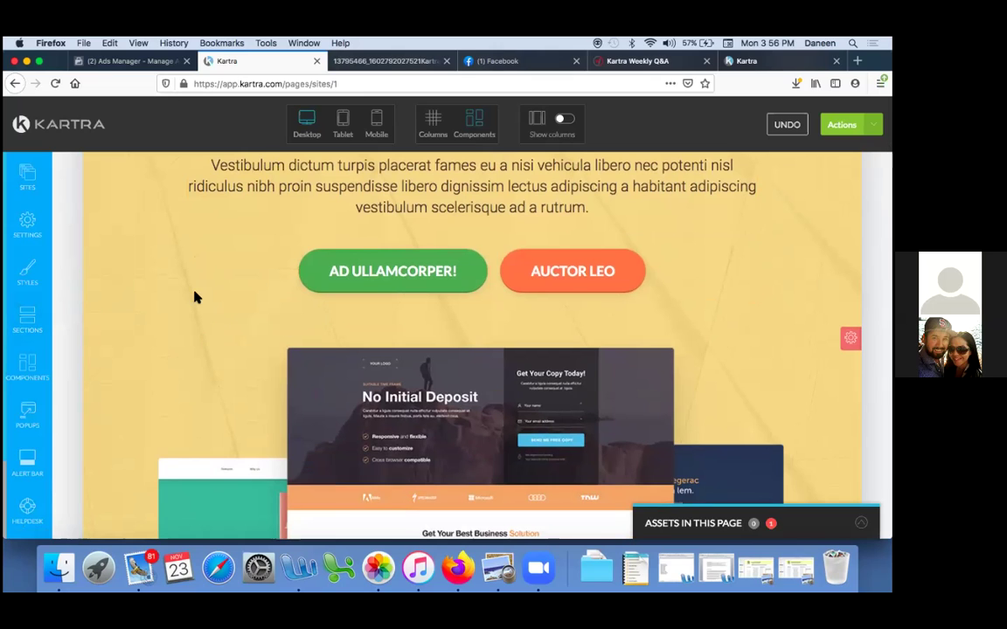
scroll(225, 350, down, 2)
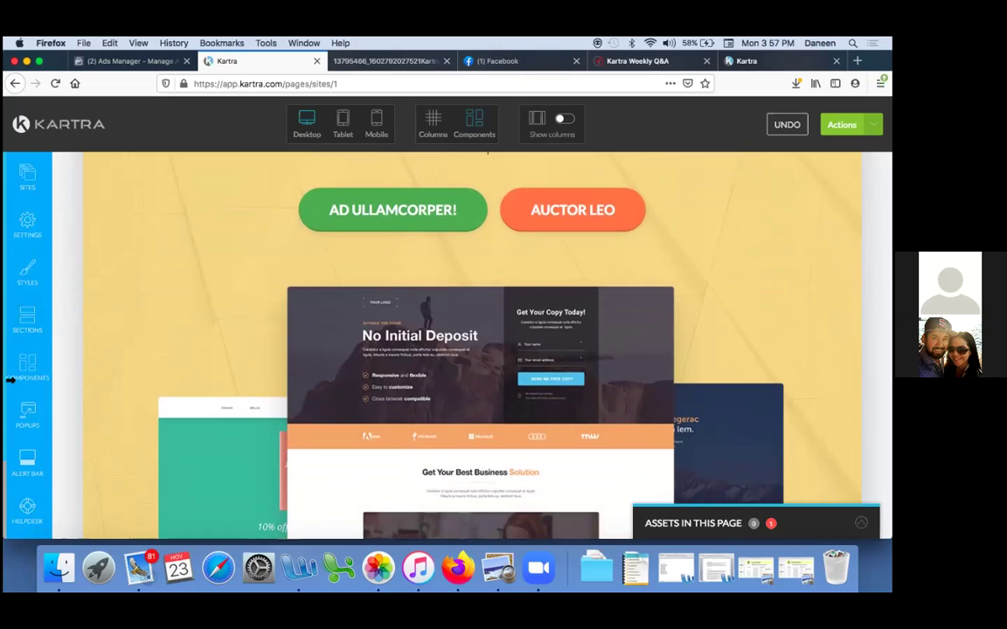
Open the Components library from the sidebar and browse its Images category templates.
click(29, 224)
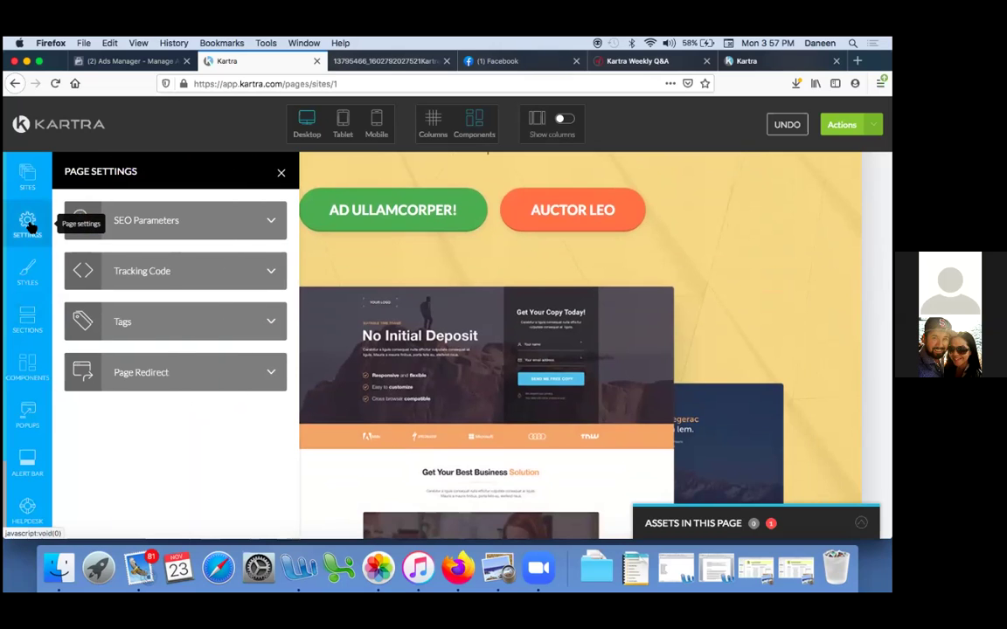
click(33, 378)
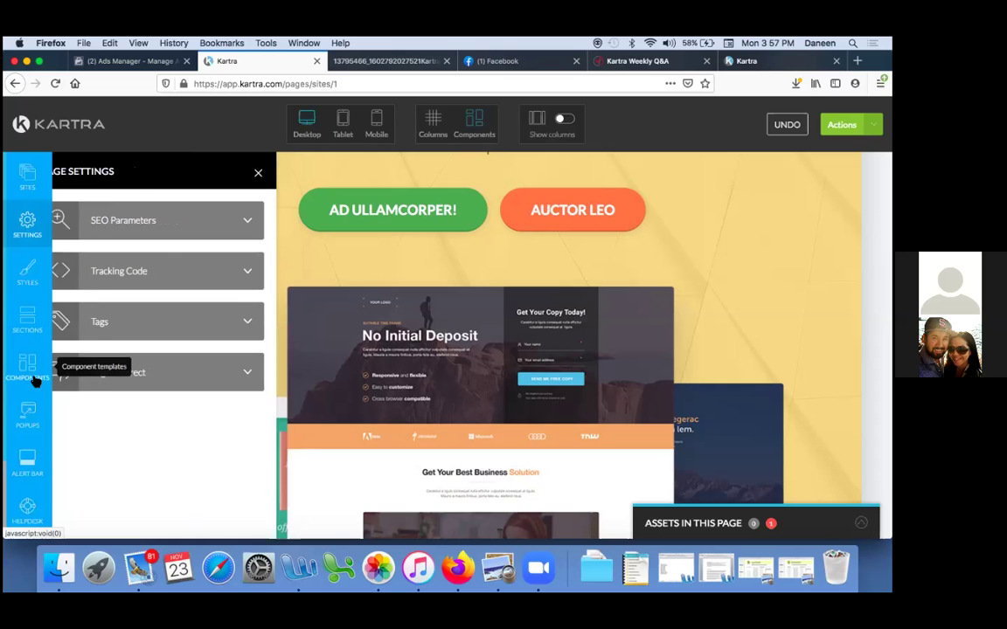
scroll(162, 445, down, 3)
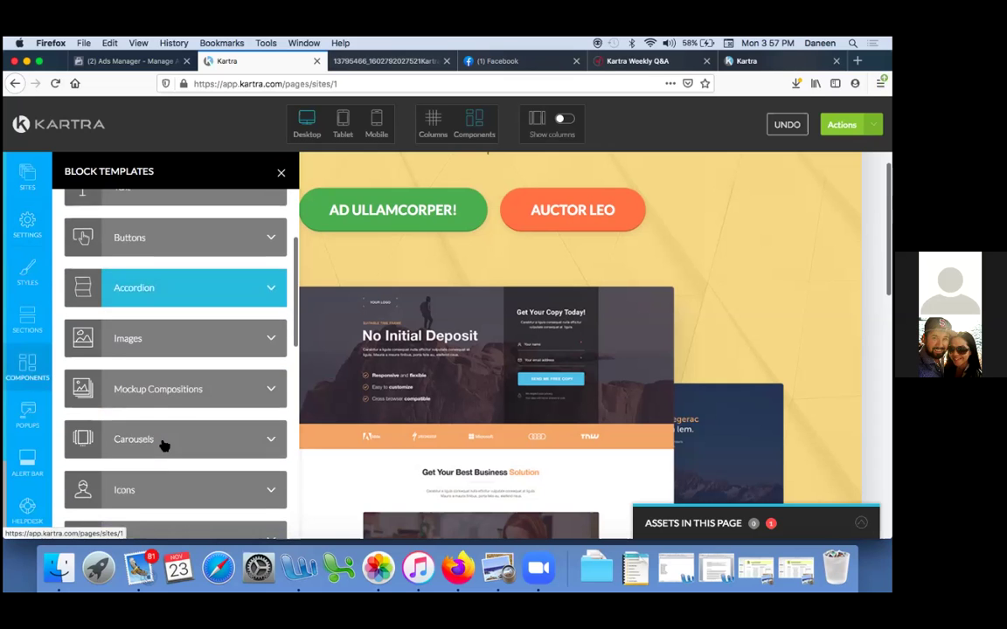
click(154, 357)
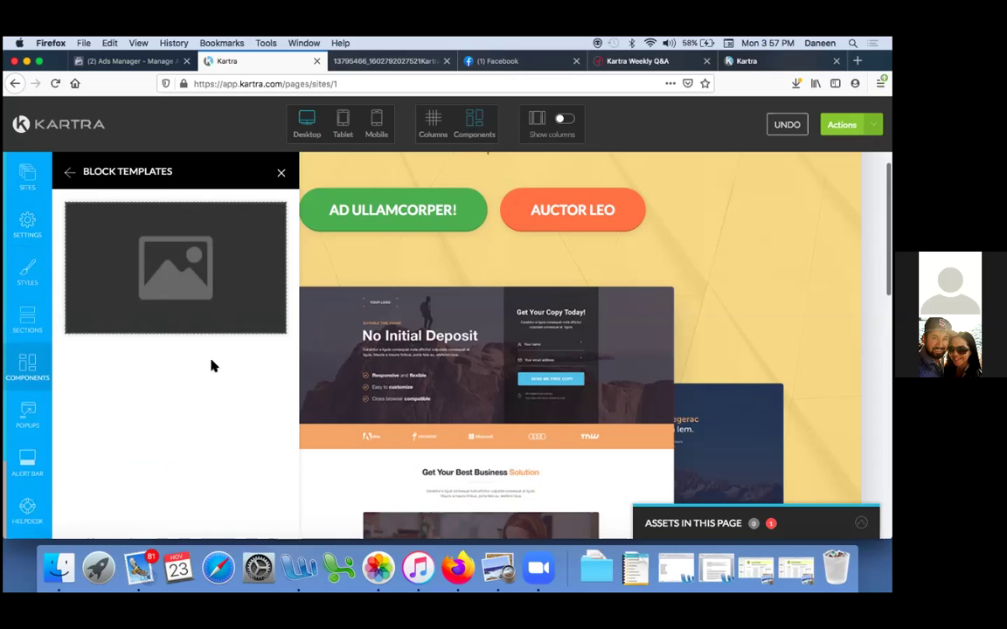
scroll(212, 366, down, 2)
scroll(314, 435, down, 6)
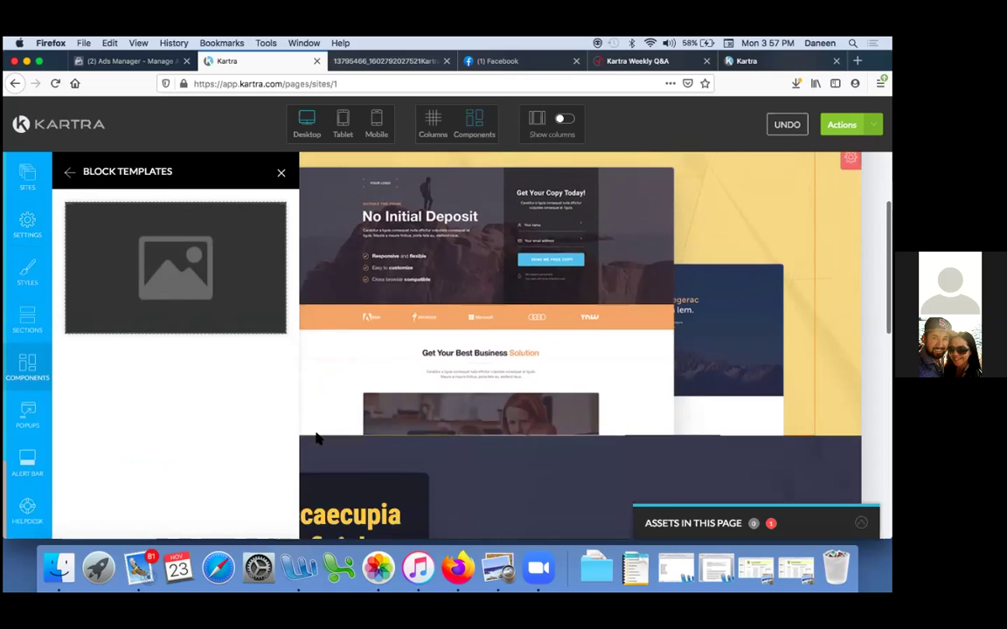
scroll(317, 435, down, 4)
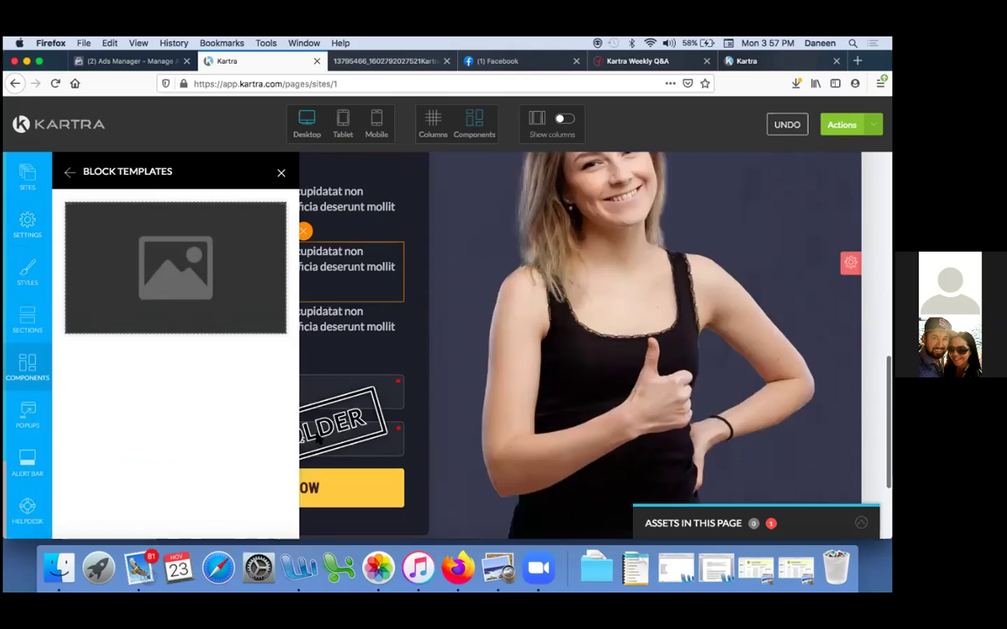
scroll(317, 437, down, 3)
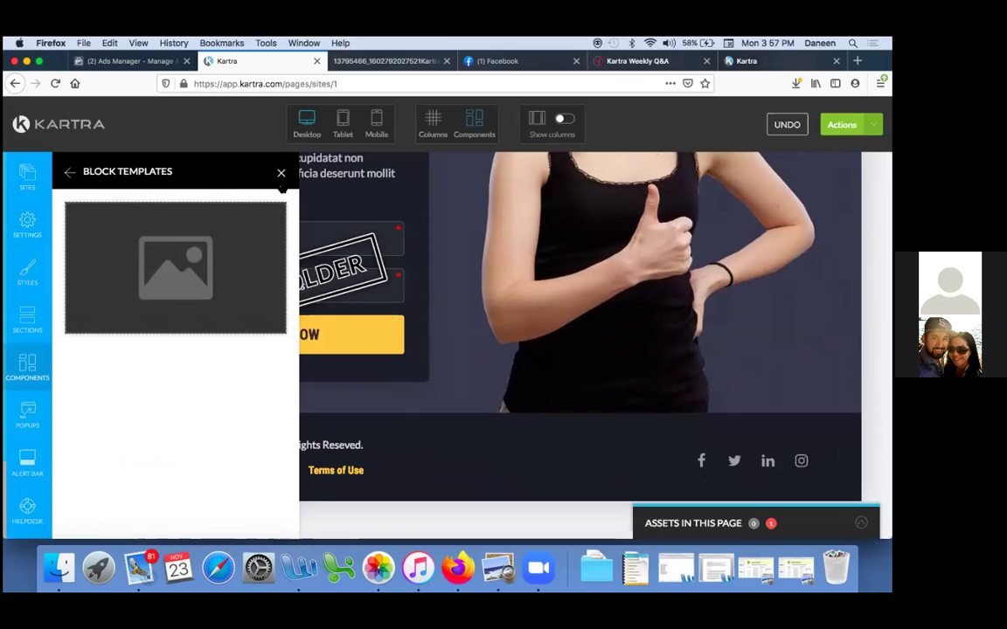
Close the templates panel and delete the AUCTOR LEO and AD ULLAMCORPER buttons.
click(279, 172)
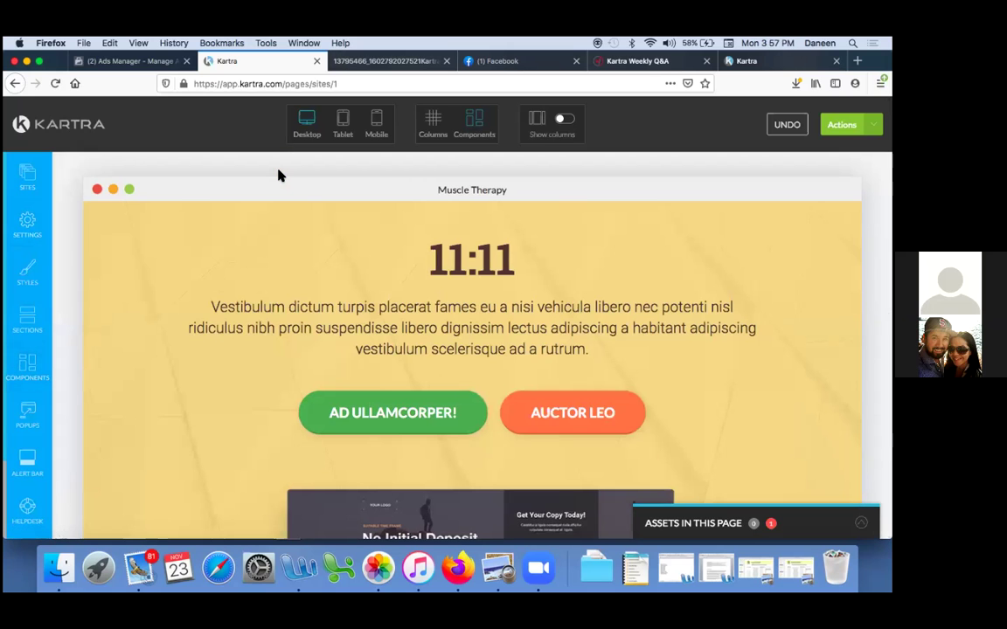
scroll(353, 278, down, 1)
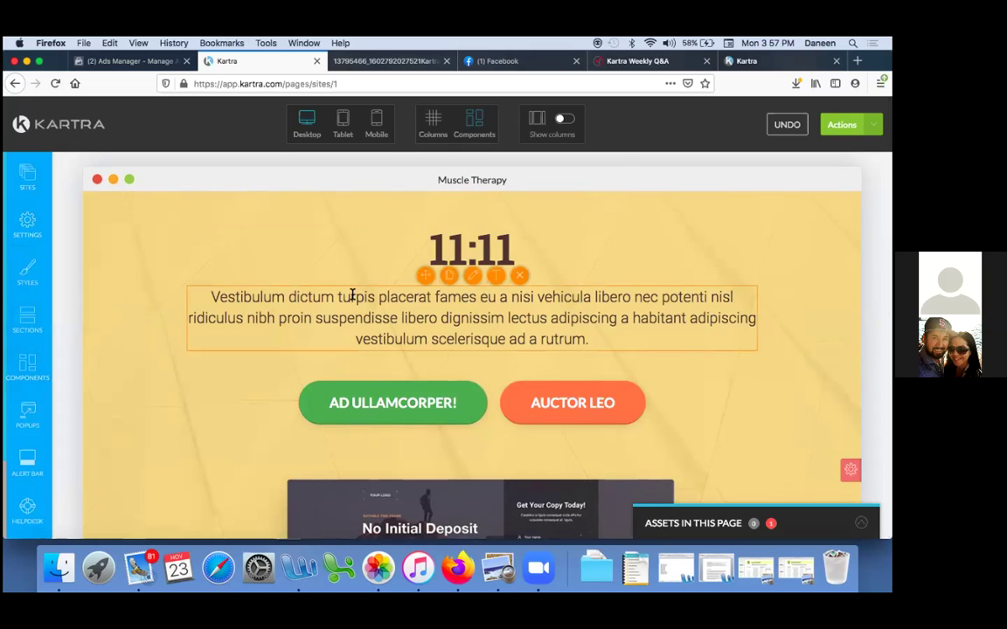
scroll(353, 297, down, 3)
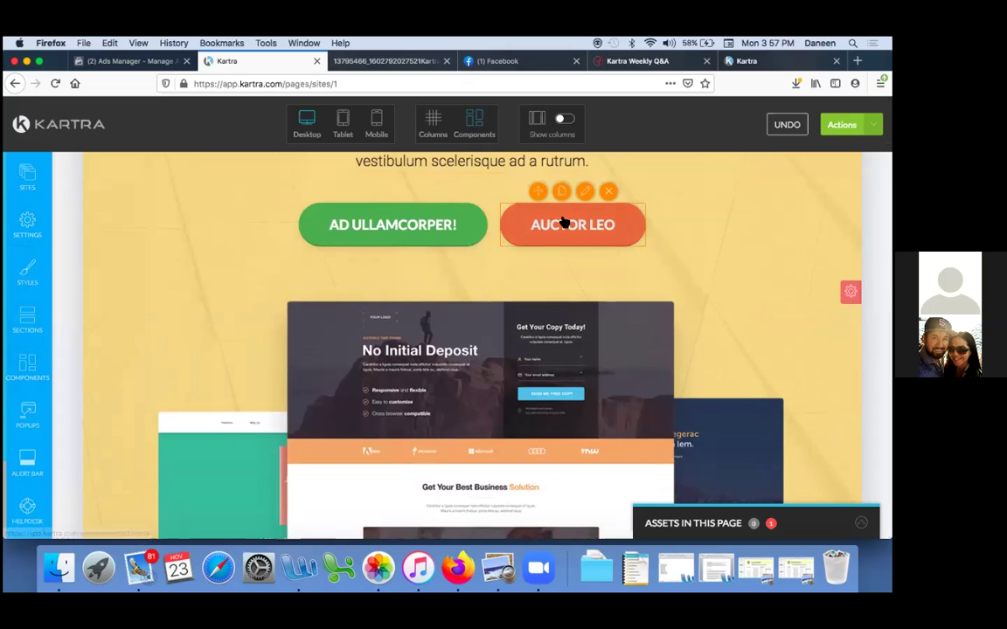
click(609, 191)
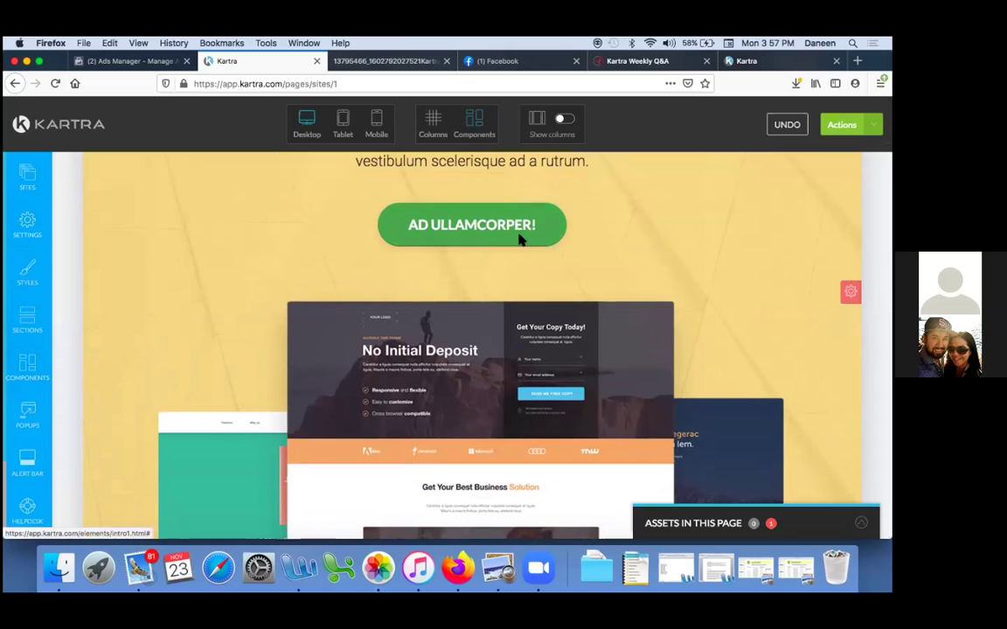
click(509, 194)
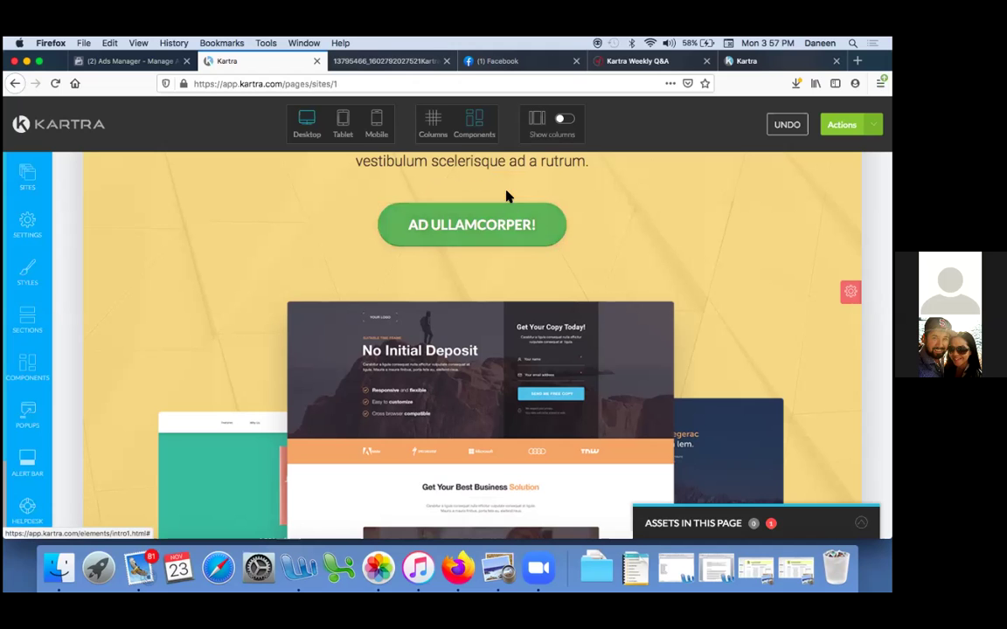
Delete the whole yellow top block and confirm the deletion.
scroll(507, 197, up, 3)
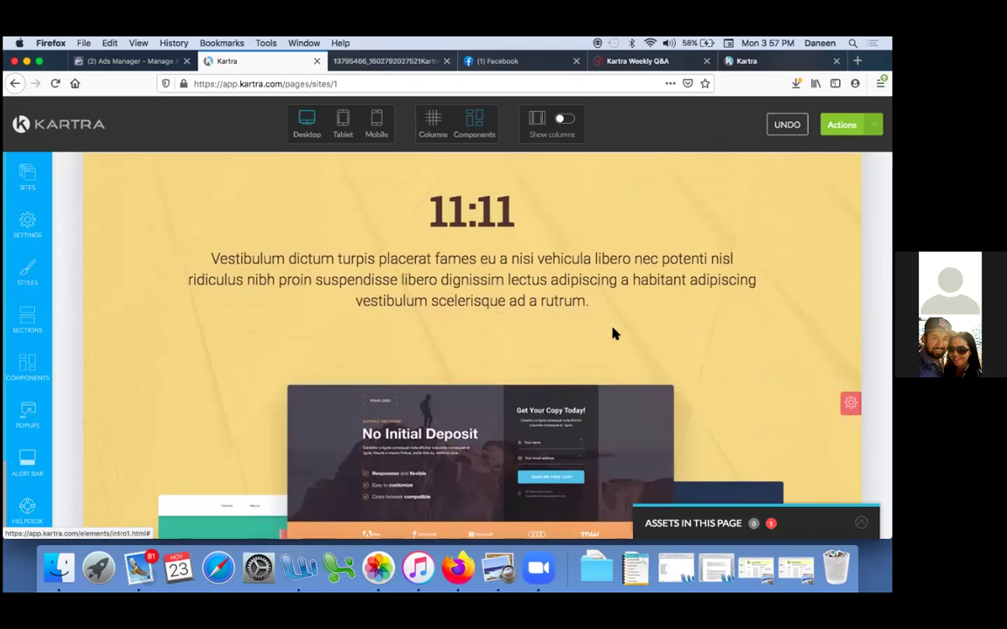
mouse_move(846, 405)
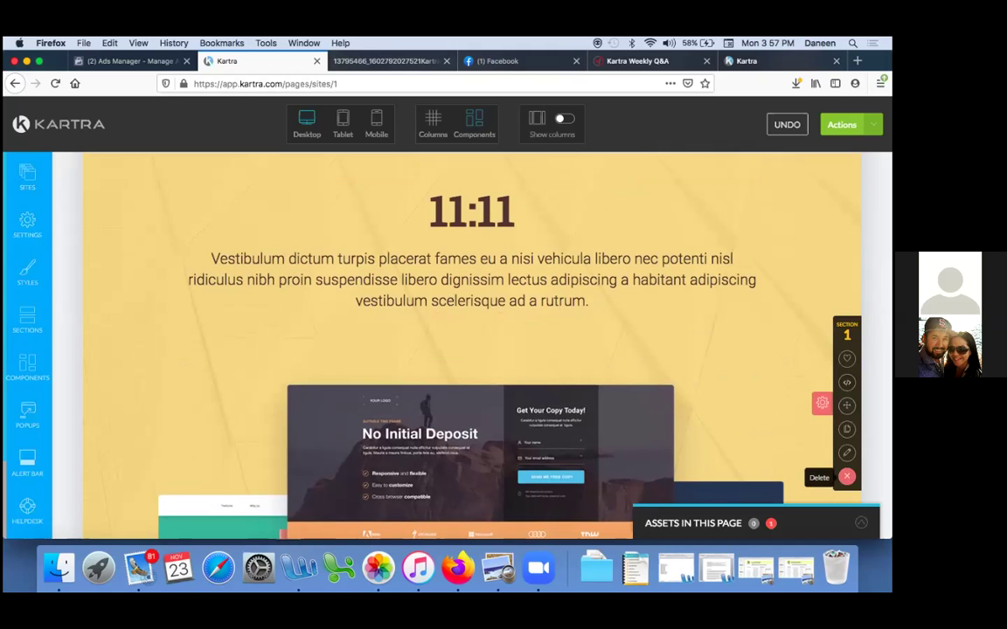
click(846, 476)
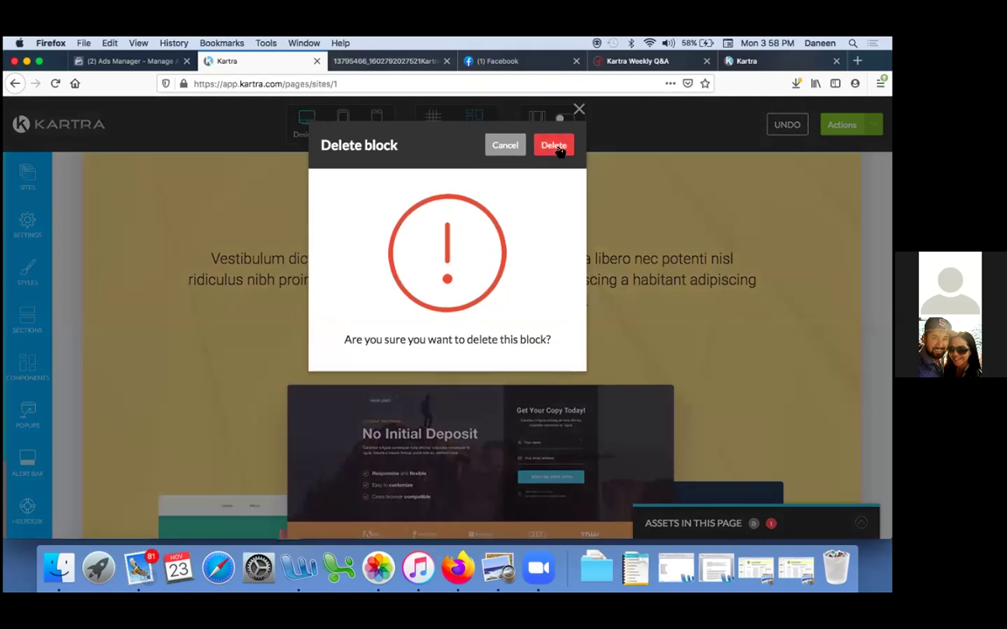
click(557, 147)
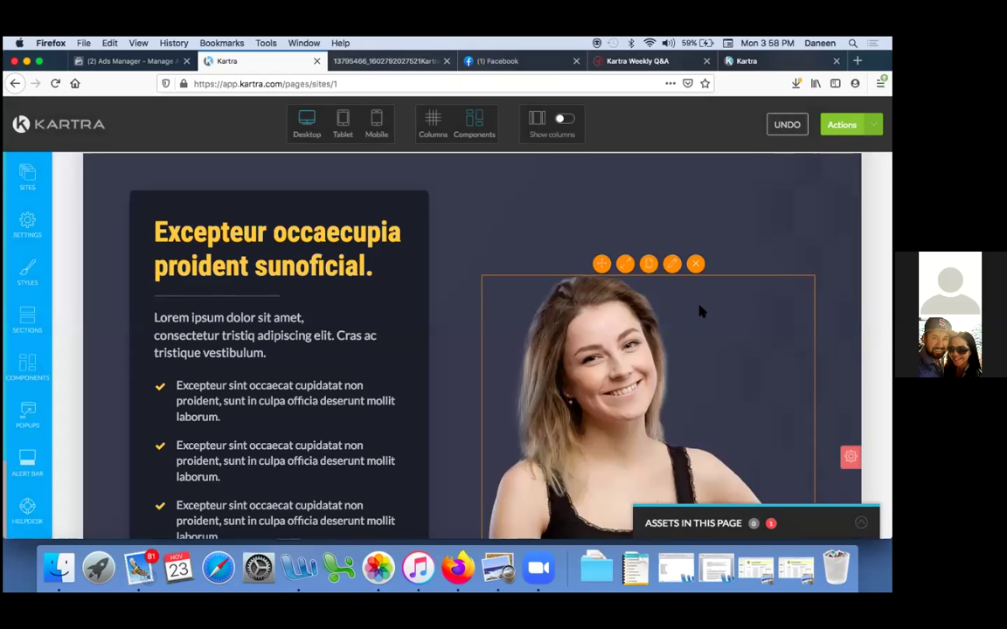
scroll(719, 323, down, 3)
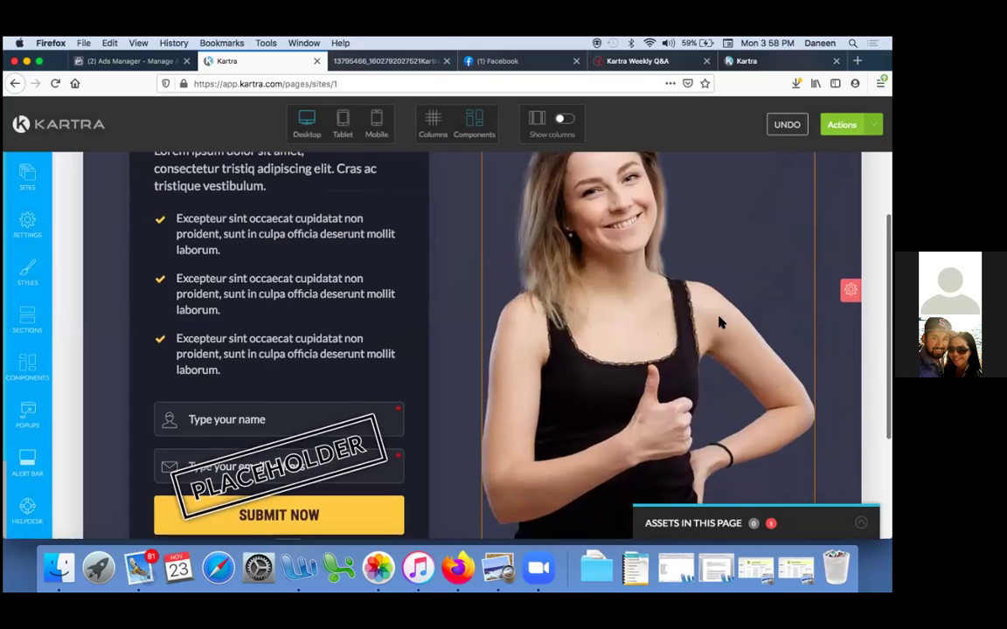
scroll(720, 322, up, 4)
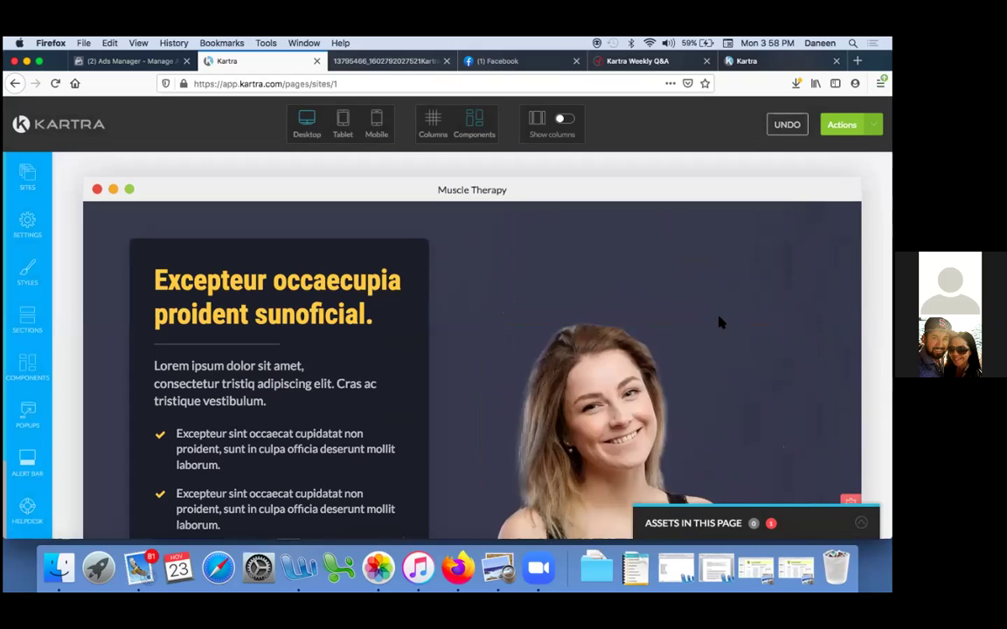
mouse_move(678, 380)
scroll(526, 282, down, 3)
scroll(472, 255, up, 3)
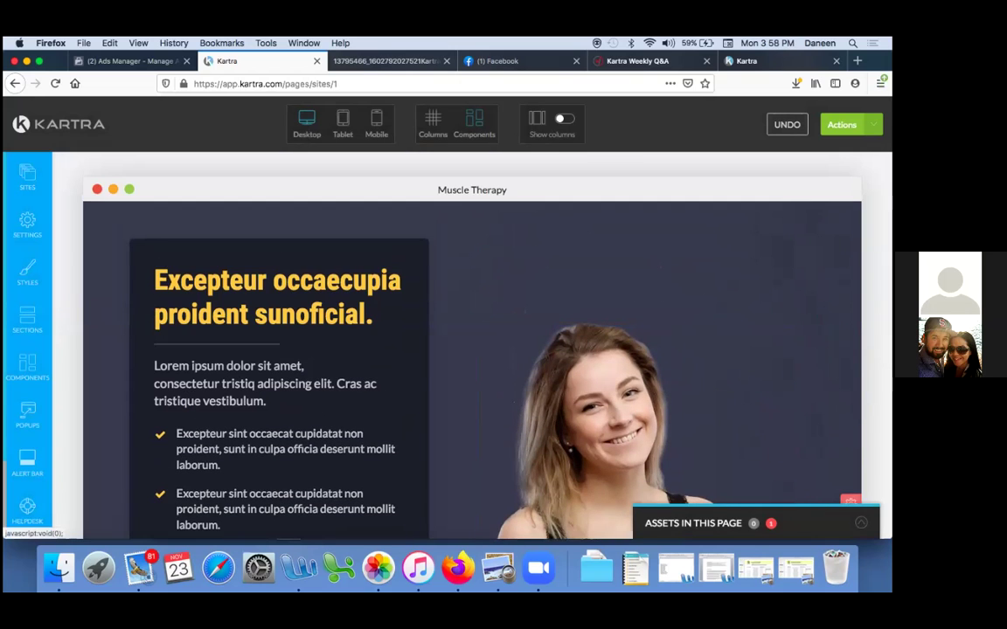
scroll(472, 350, down, 5)
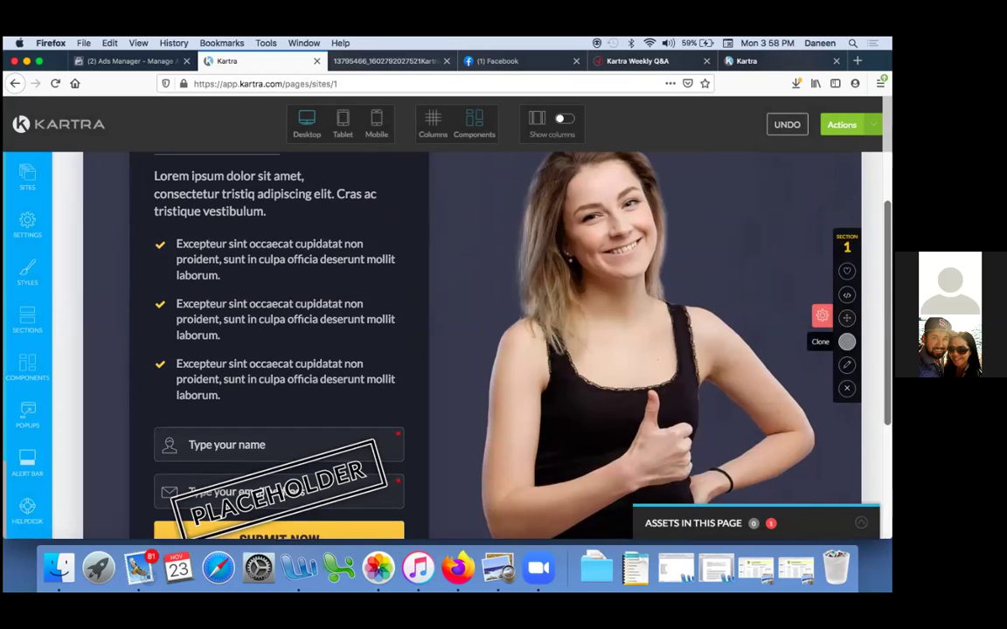
Search royalty-free images for 'massage' and set the hot-stones photo as the hero's background image.
click(847, 365)
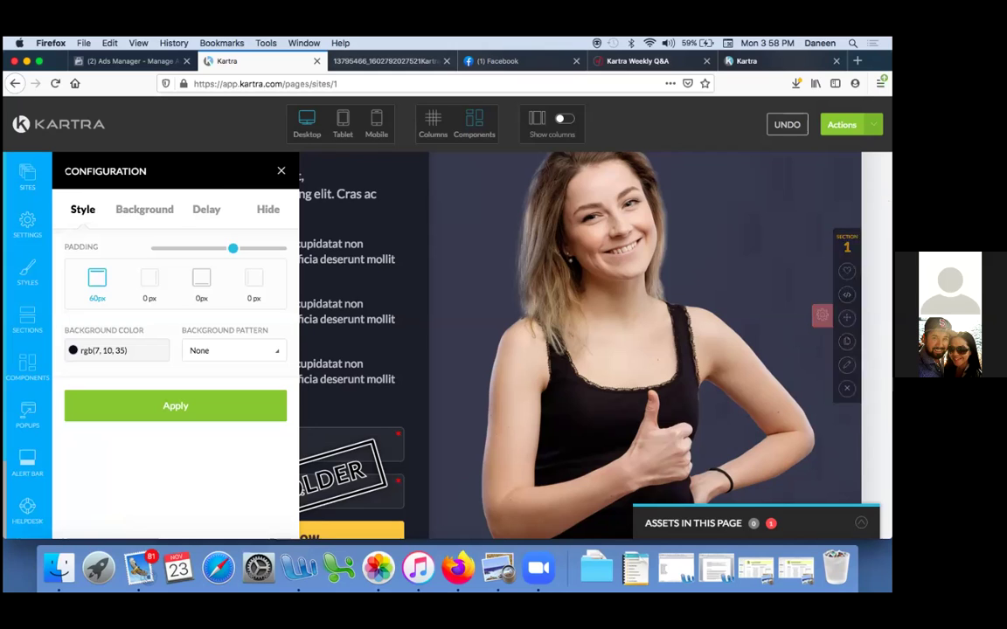
click(161, 216)
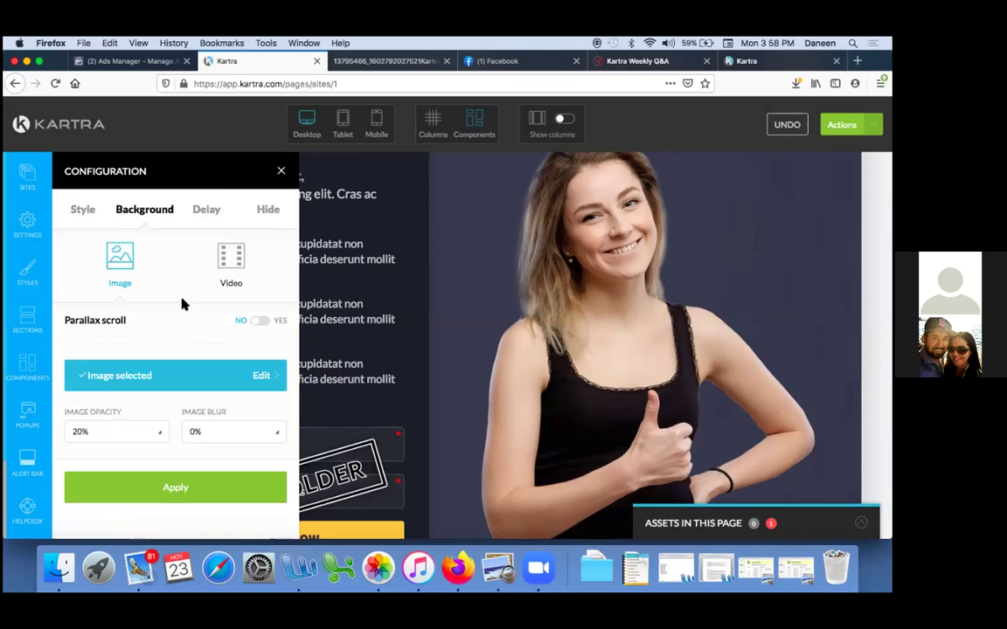
click(200, 377)
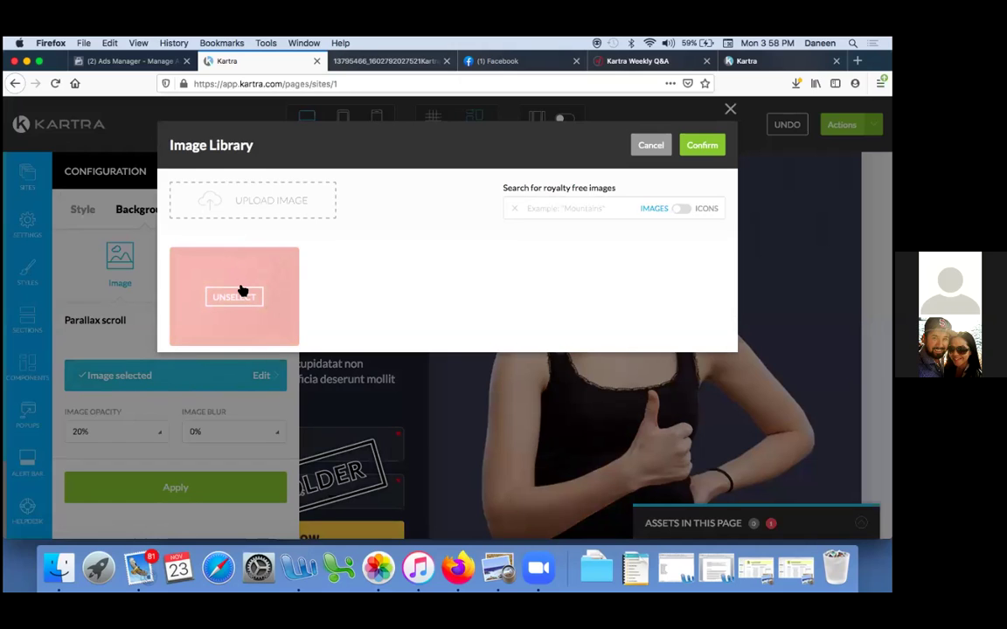
click(547, 209)
text(massage)
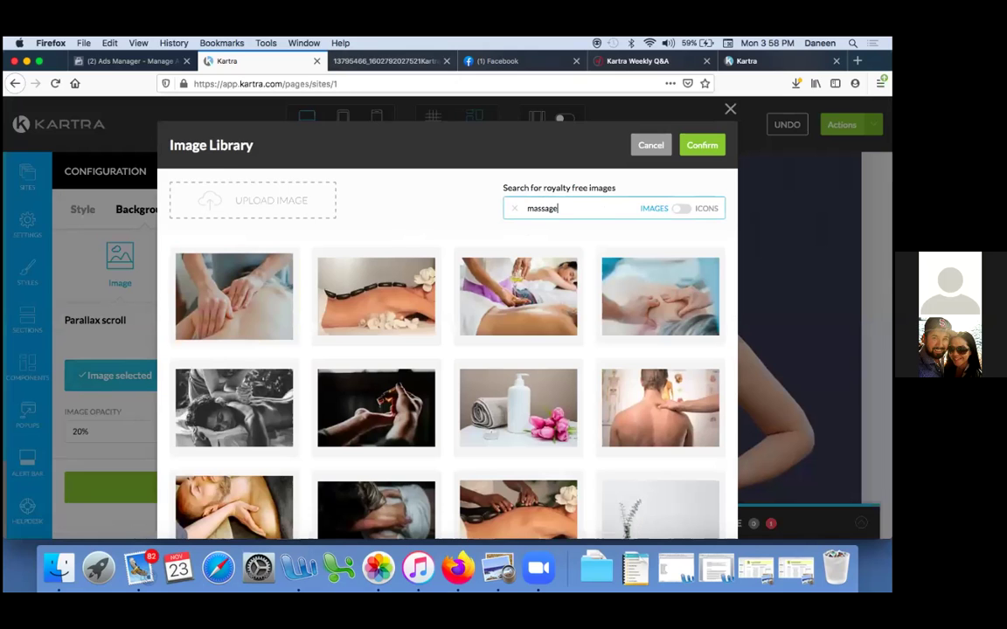
scroll(518, 201, down, 5)
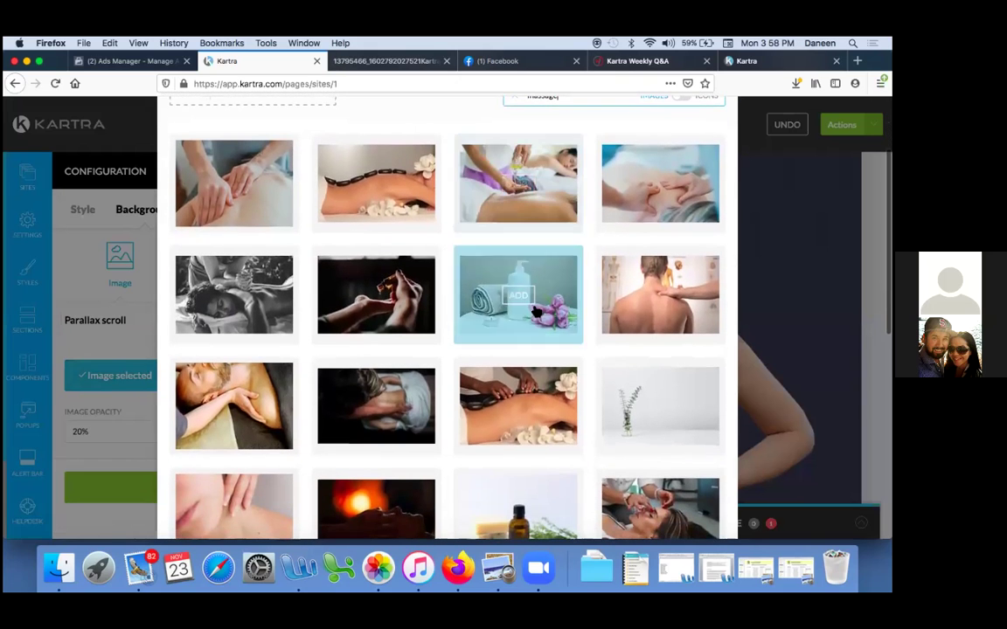
click(519, 404)
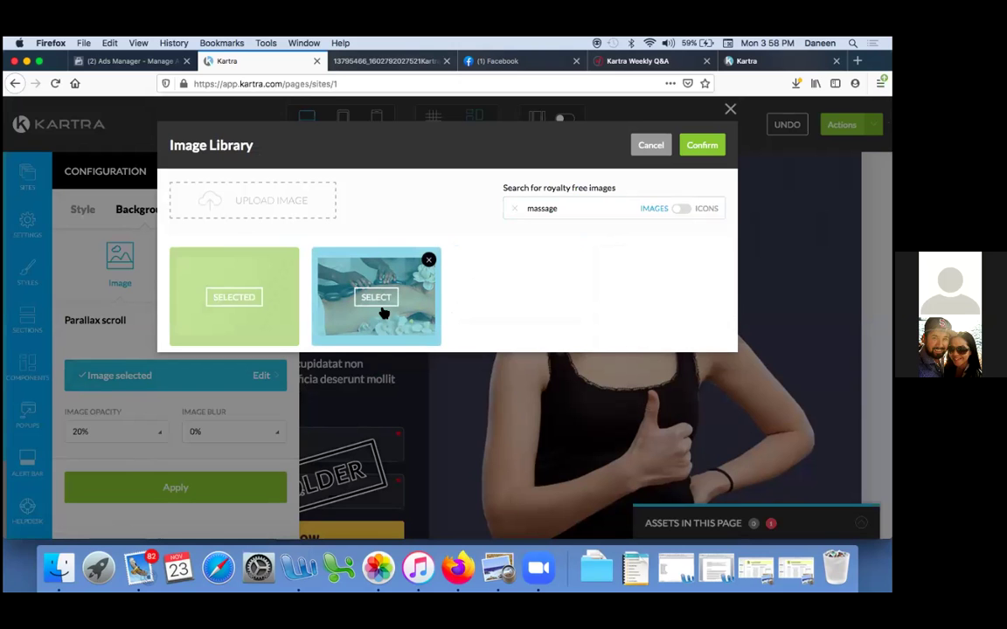
click(378, 298)
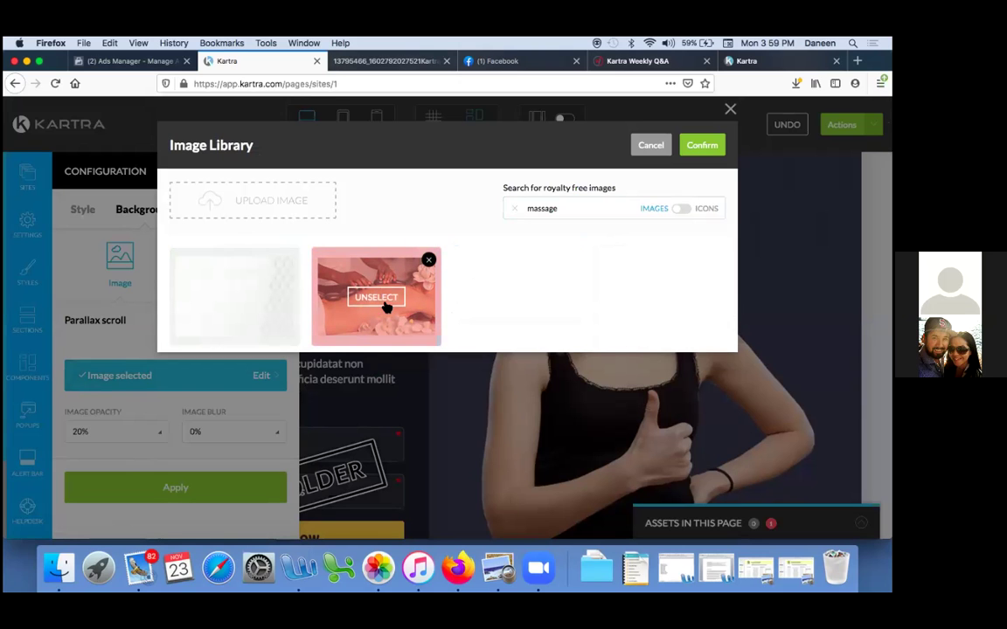
click(702, 145)
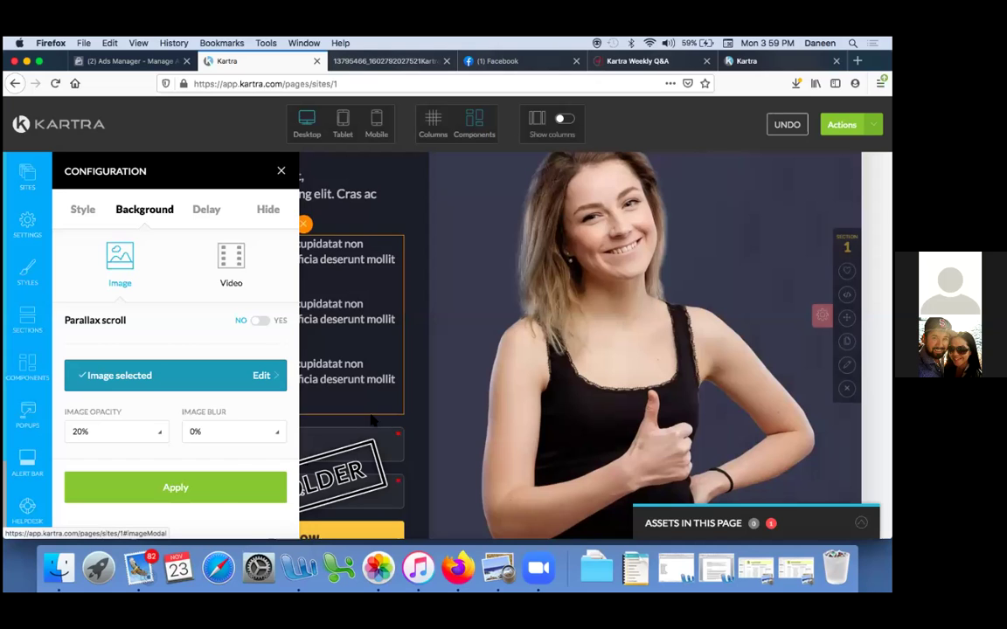
Apply the massage background and try it at 40% image opacity.
click(208, 493)
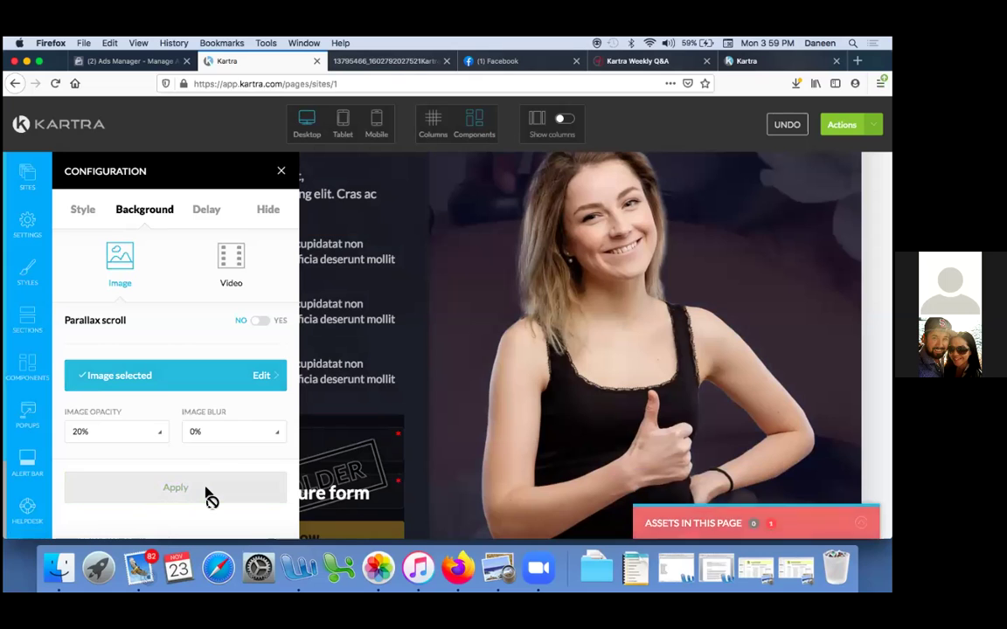
scroll(512, 299, down, 4)
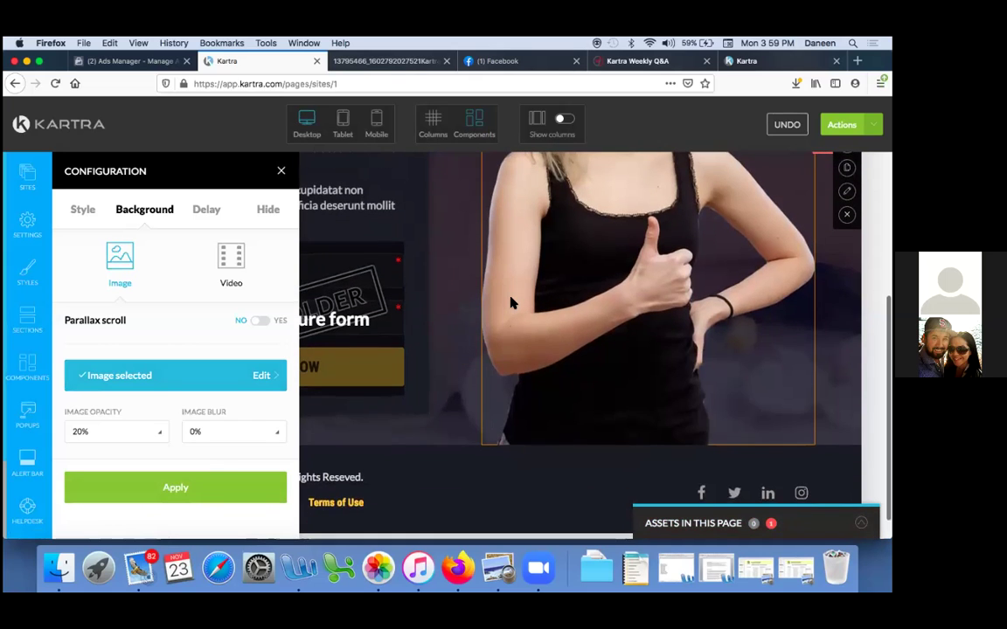
scroll(512, 299, up, 5)
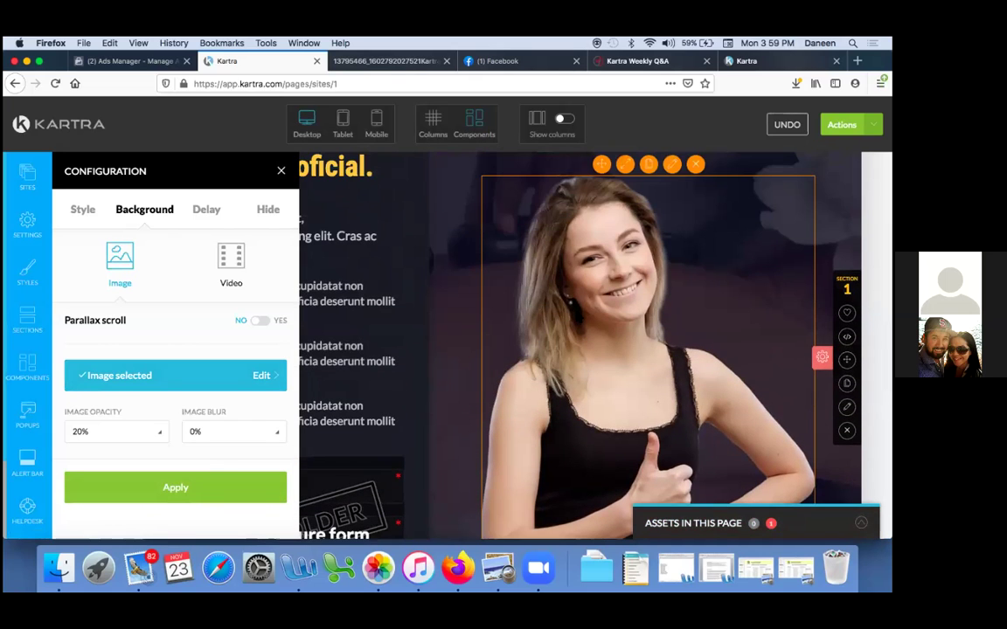
click(161, 437)
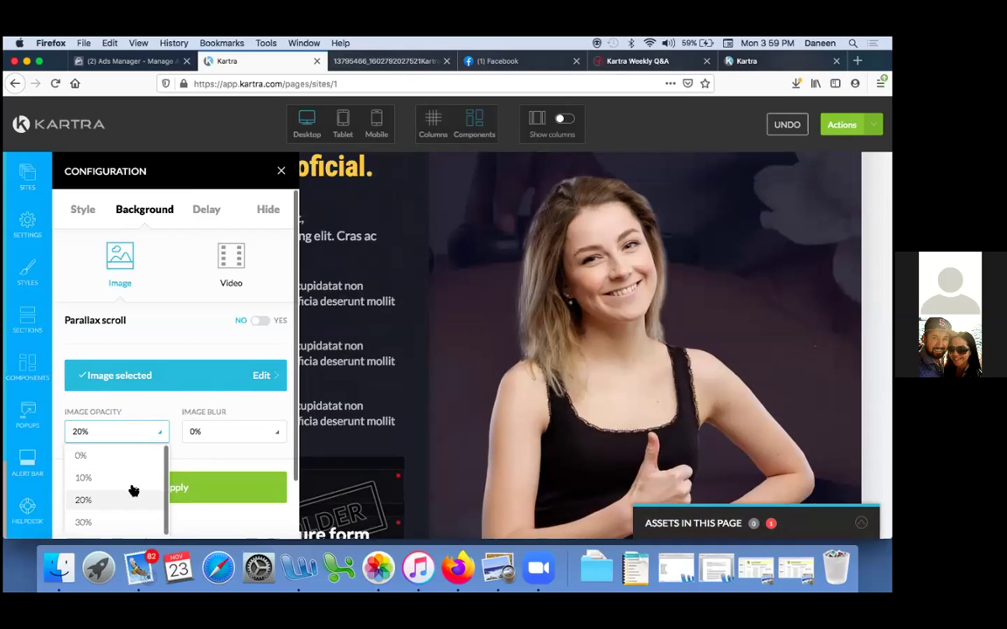
scroll(132, 492, down, 1)
click(106, 516)
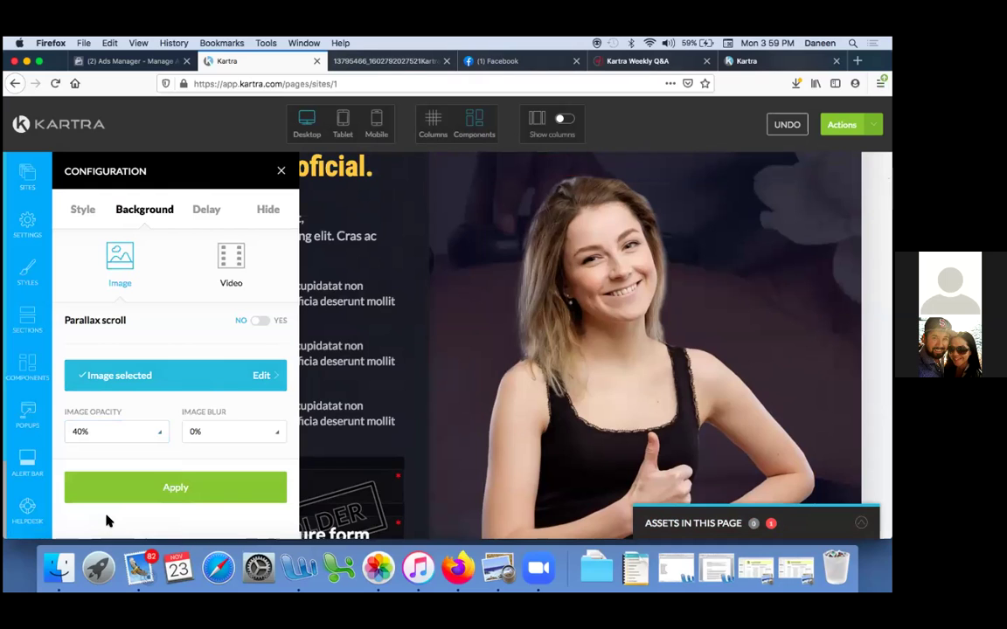
click(137, 483)
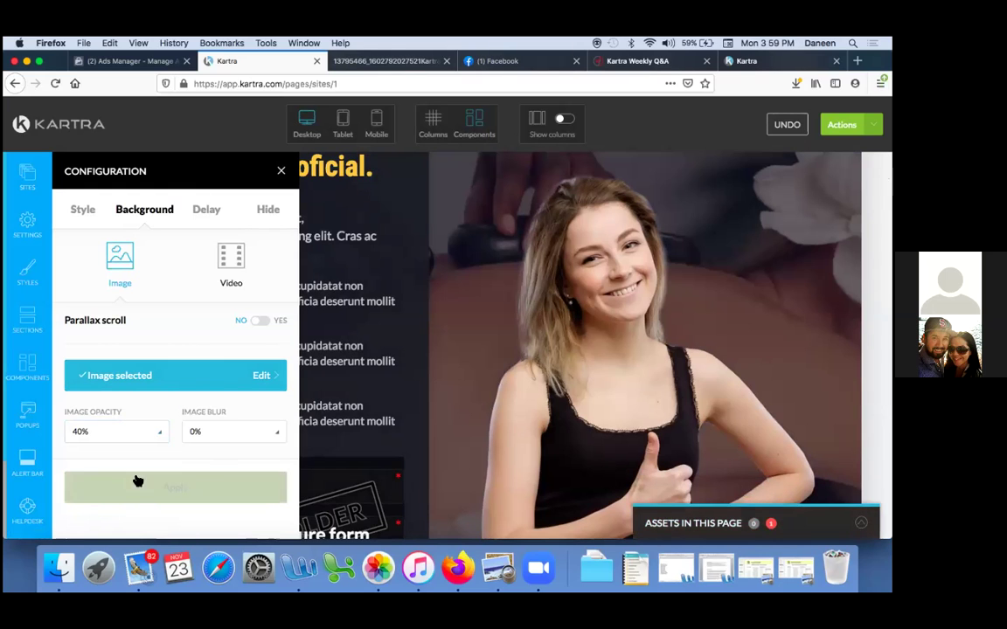
Set the background image opacity back to 20% and apply it.
scroll(192, 432, down, 2)
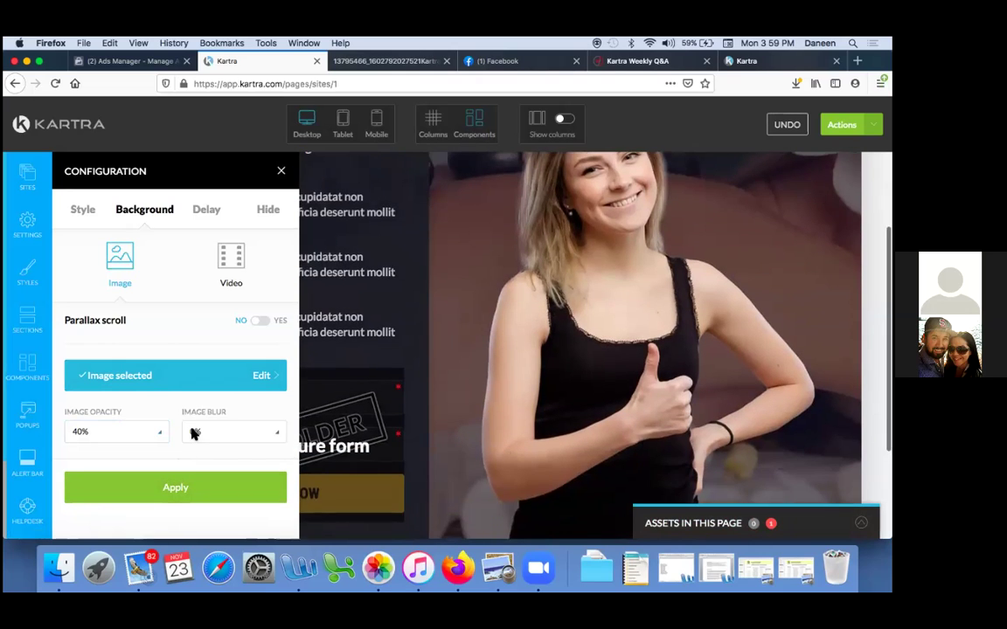
scroll(193, 433, down, 2)
click(150, 432)
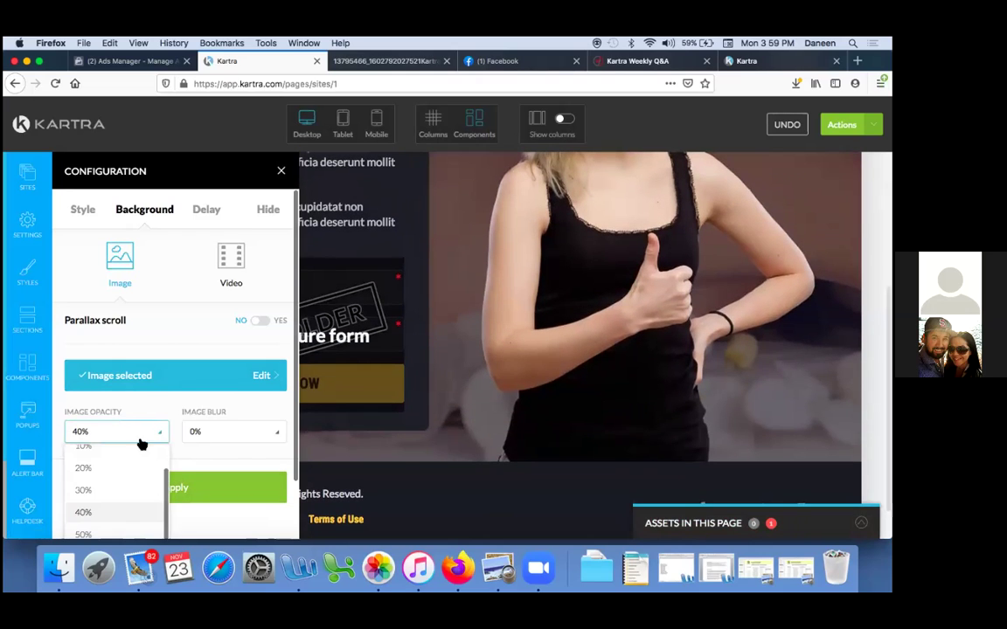
click(112, 468)
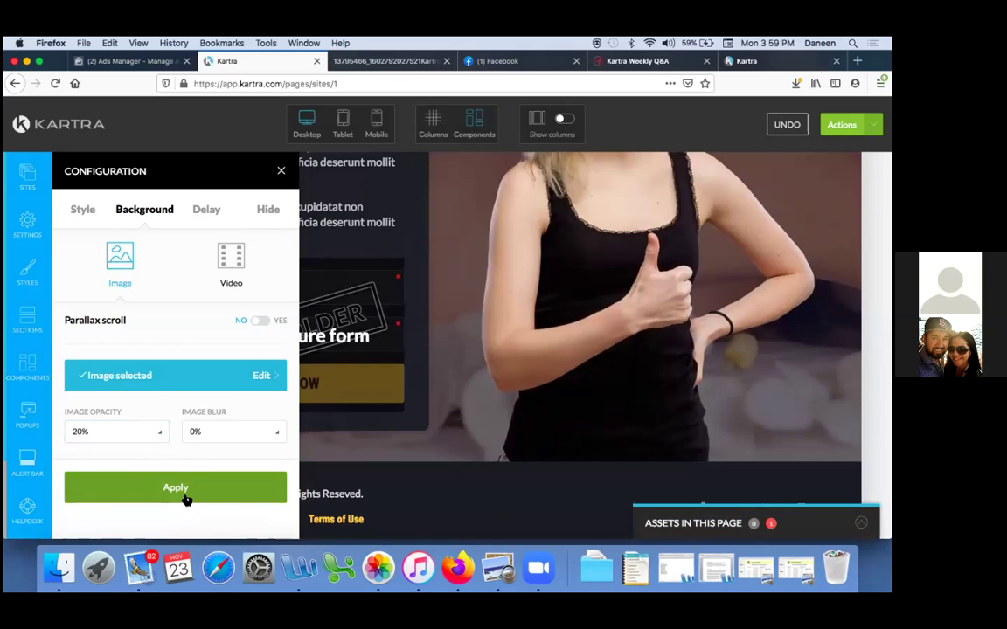
click(186, 500)
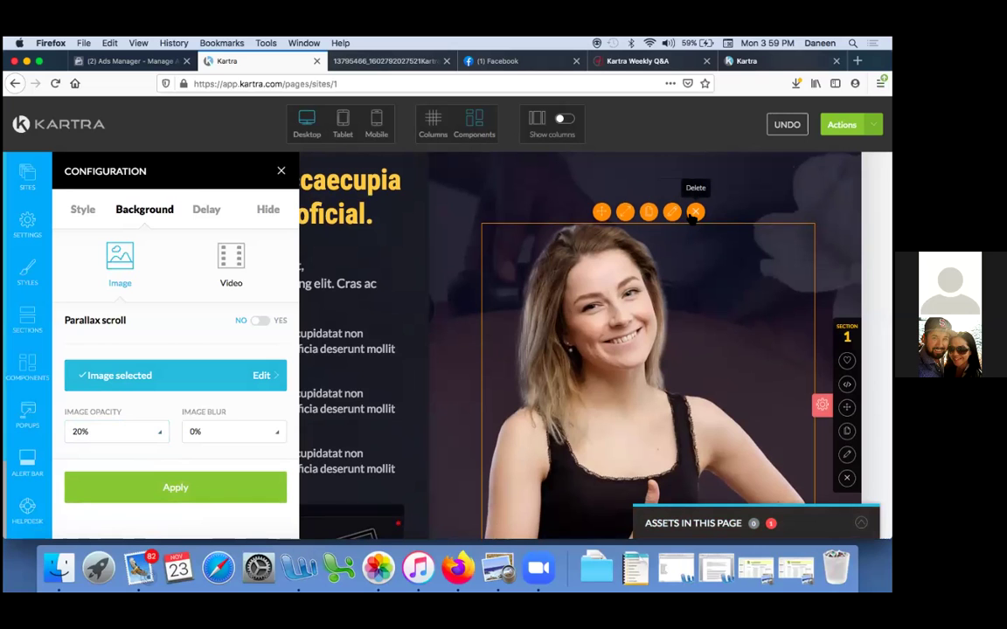
Delete the woman's model photo from the hero and review the page with the 20% massage background.
click(693, 215)
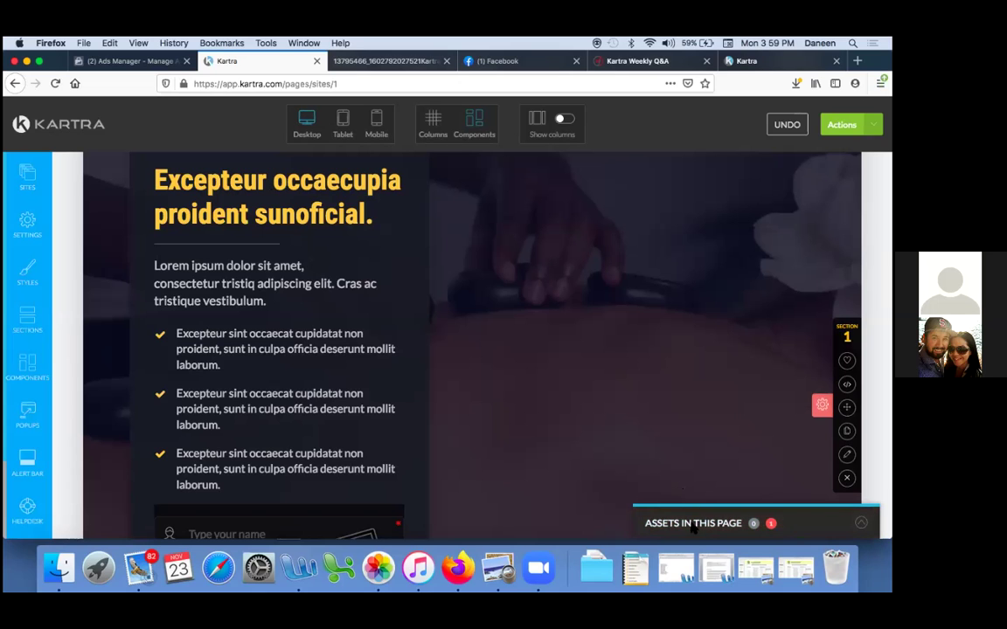
scroll(693, 527, down, 6)
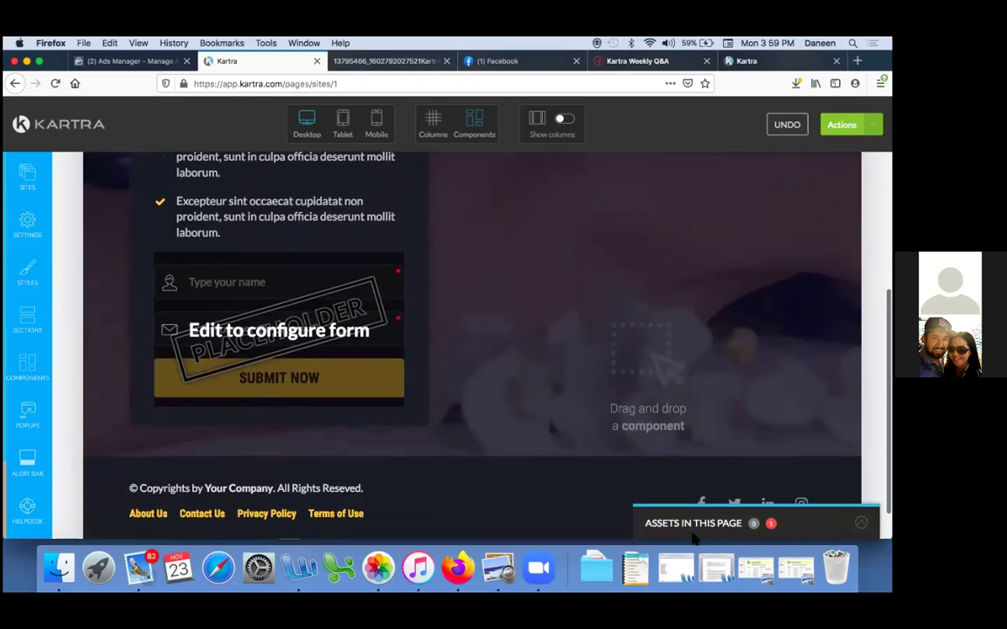
scroll(693, 537, down, 1)
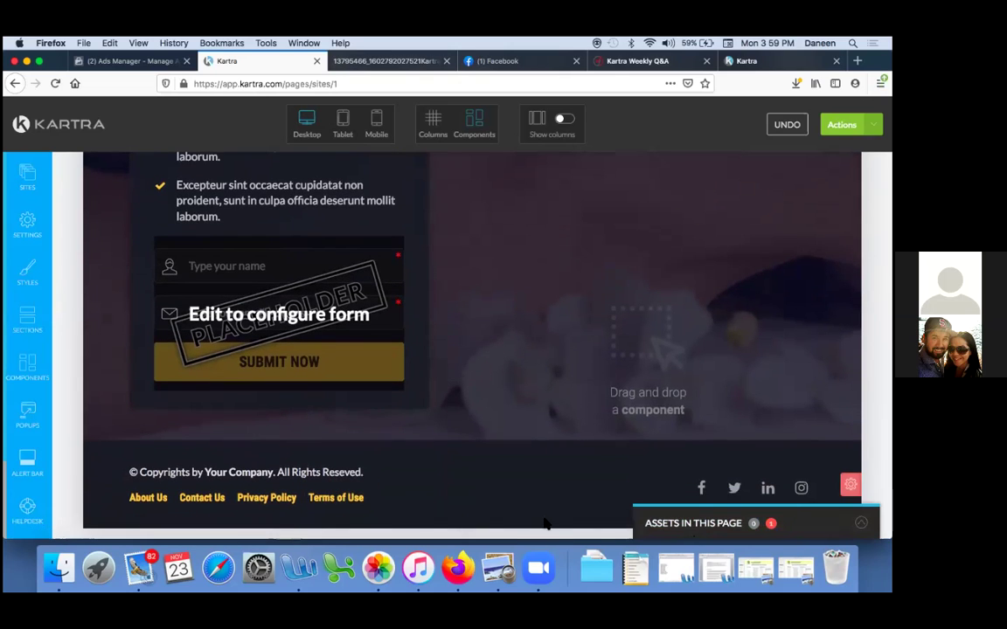
scroll(543, 522, up, 3)
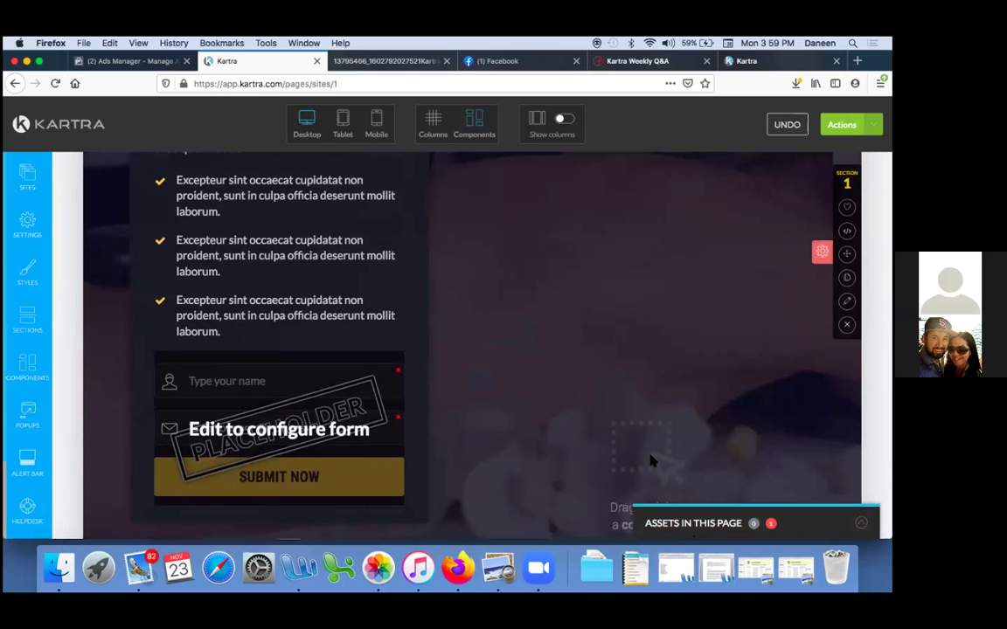
scroll(650, 459, up, 5)
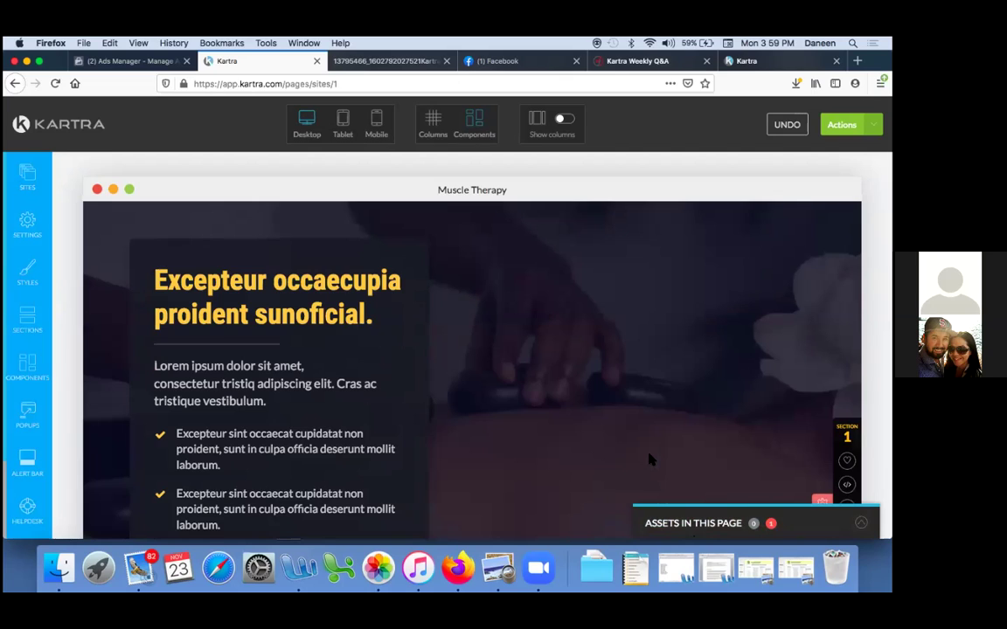
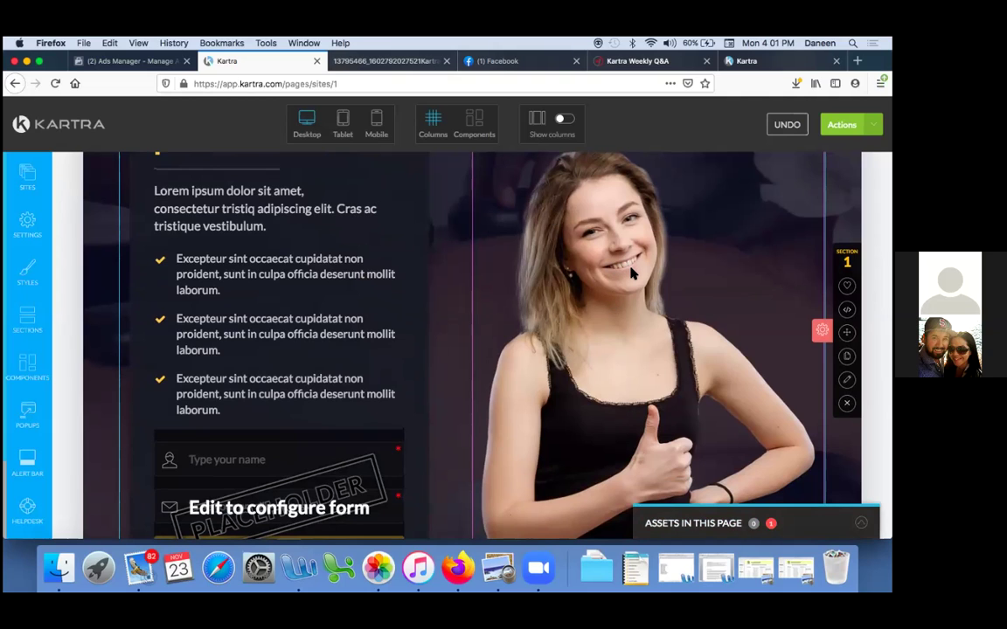
scroll(571, 209, up, 2)
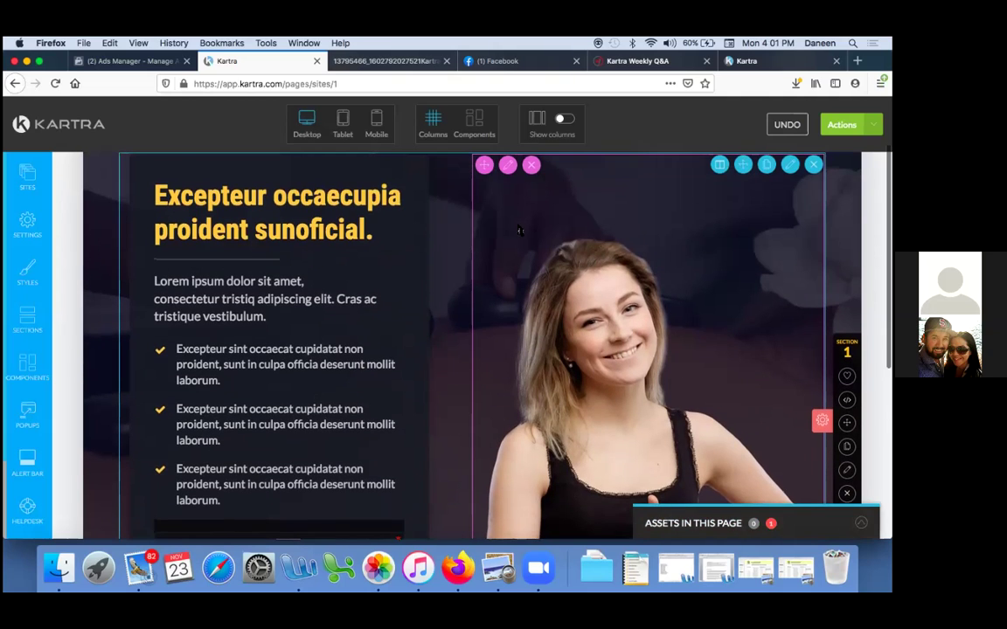
scroll(520, 230, down, 3)
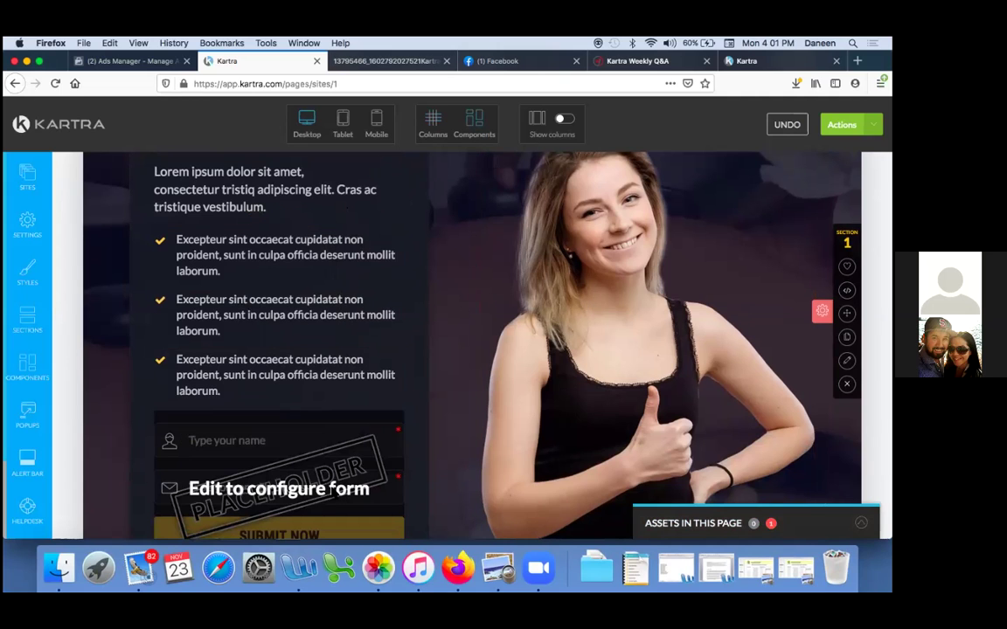
scroll(304, 442, down, 2)
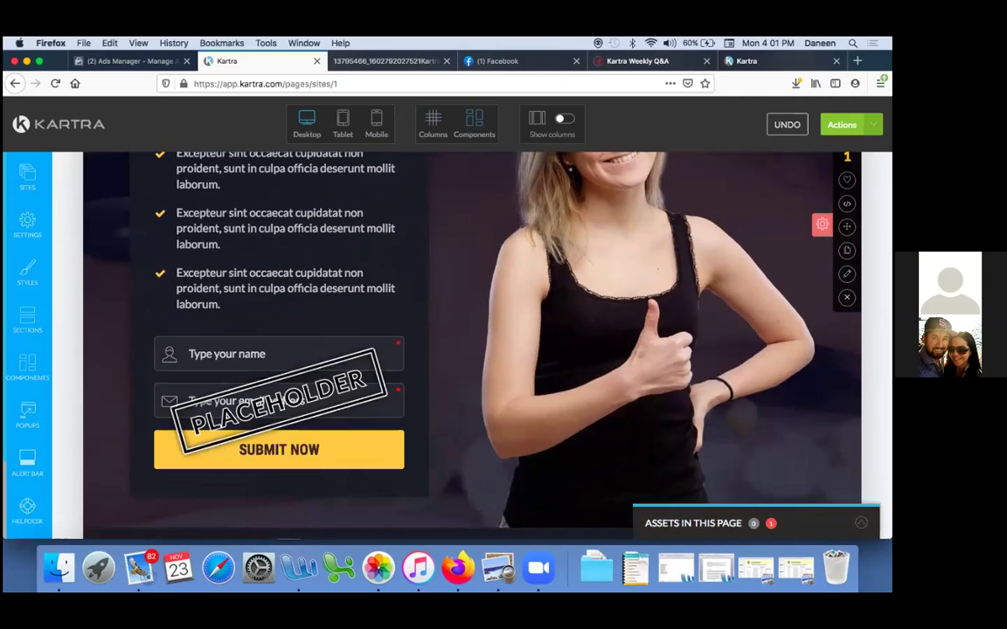
scroll(628, 355, up, 3)
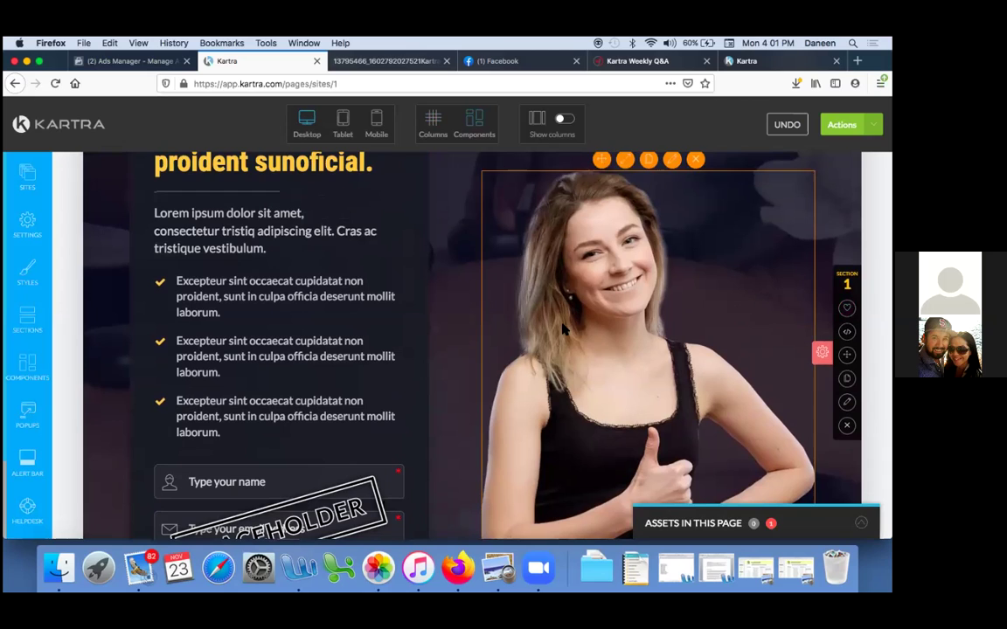
scroll(156, 325, up, 4)
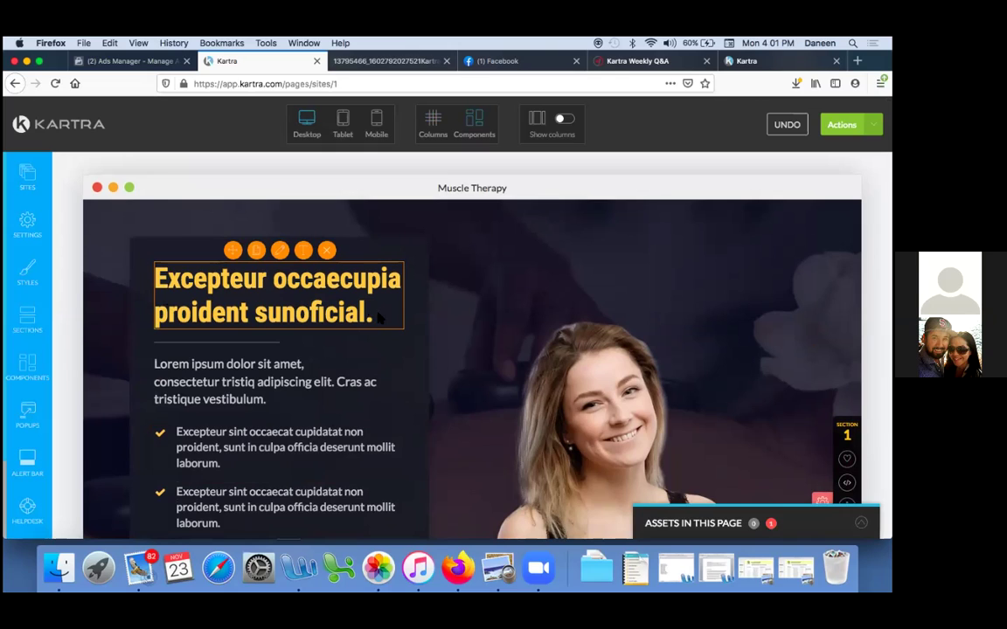
Replace the yellow placeholder hero heading with '11:' and scroll to review the section.
drag(375, 314, 360, 313)
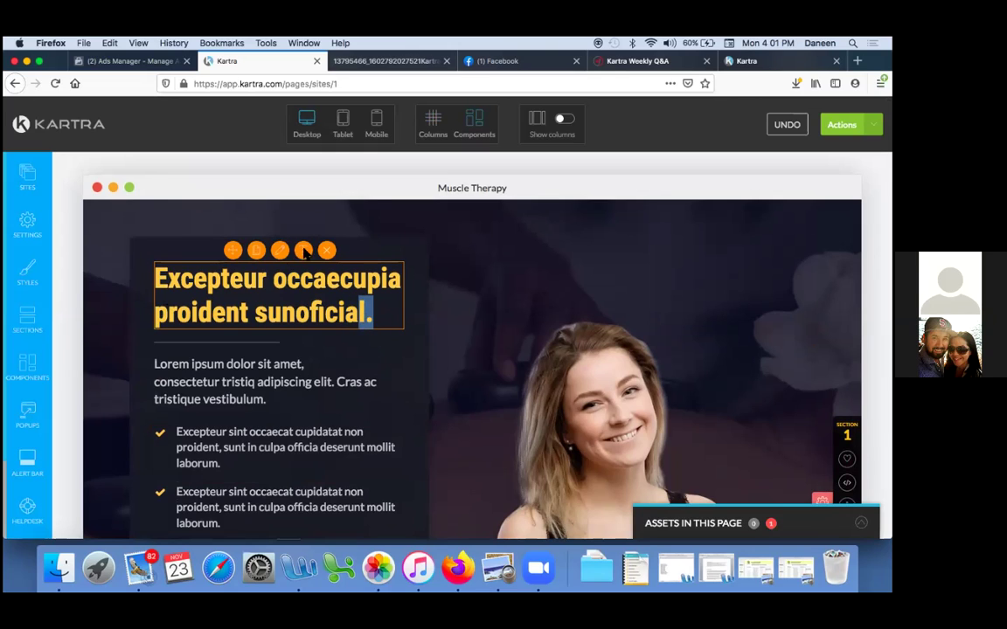
drag(376, 315, 153, 280)
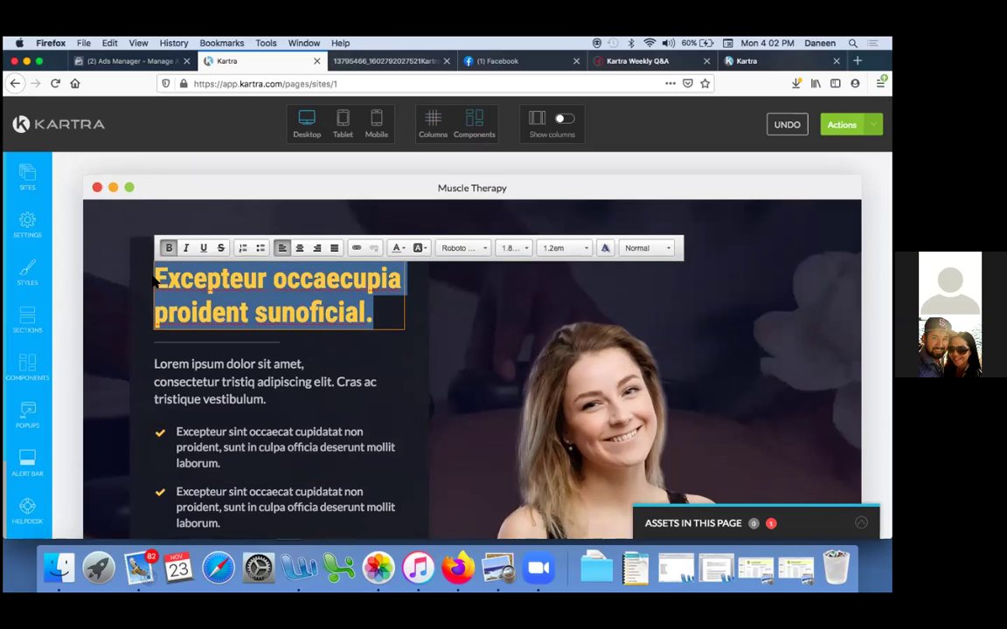
key(BackSpace)
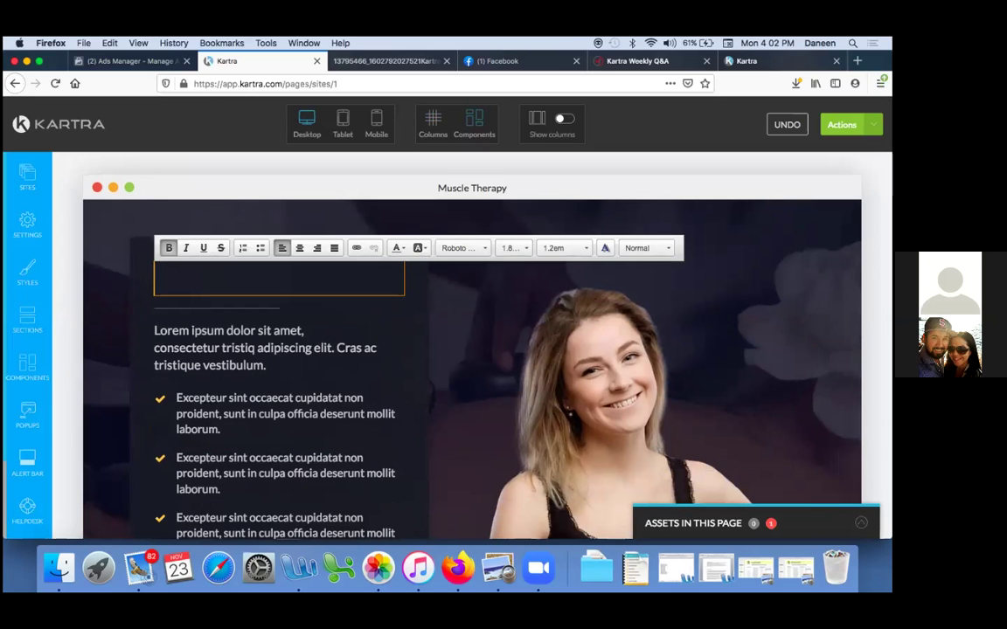
text(11:)
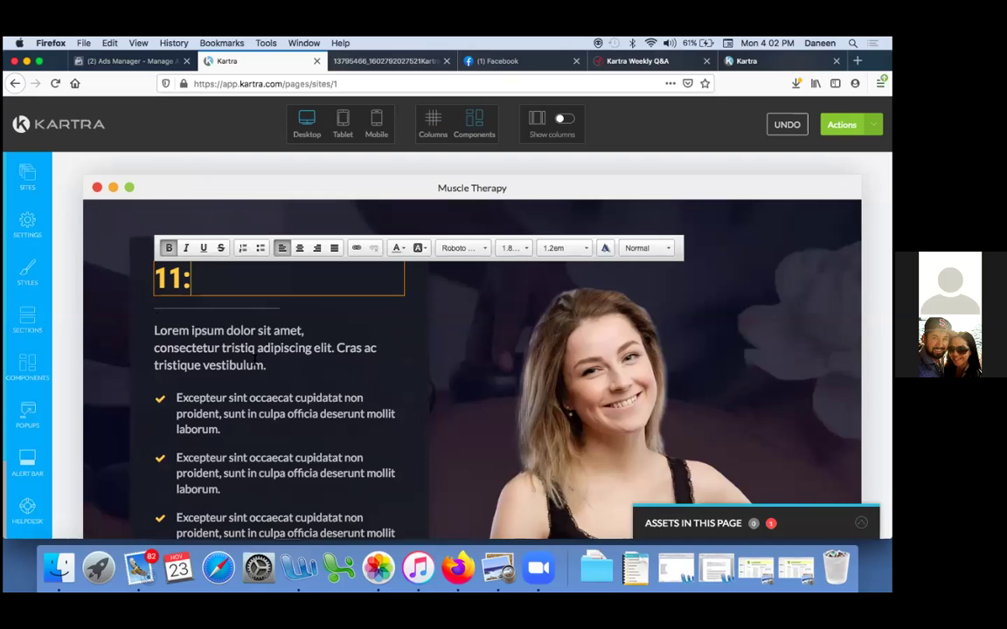
scroll(253, 362, down, 2)
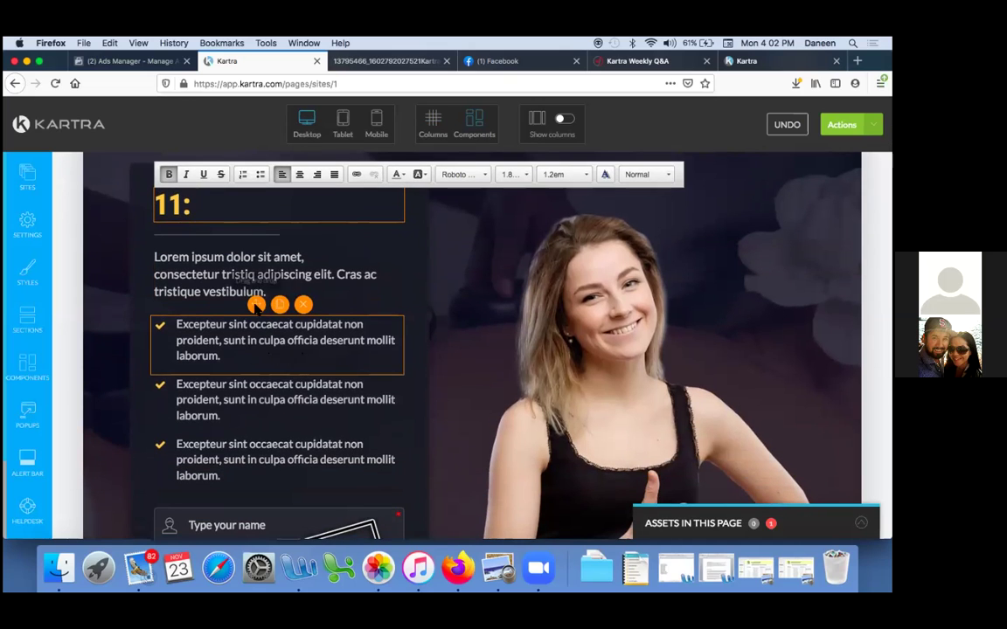
scroll(287, 327, down, 3)
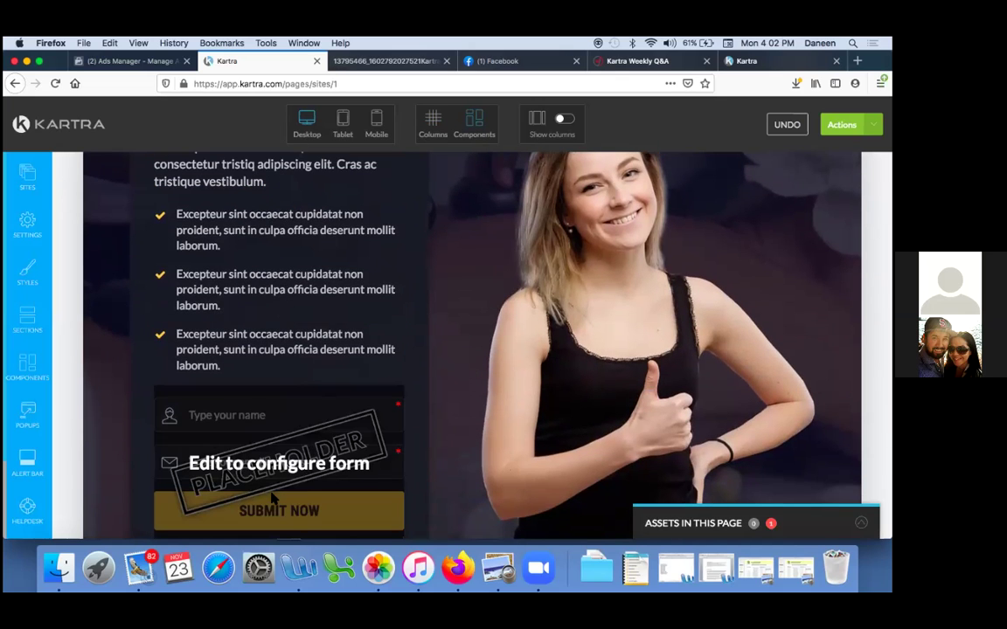
scroll(272, 498, down, 1)
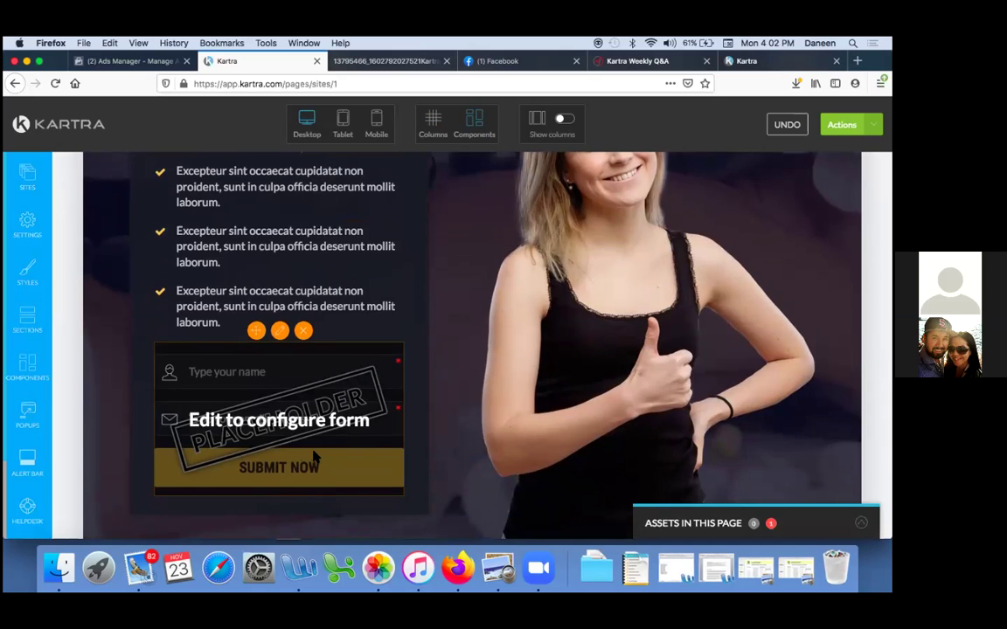
scroll(315, 457, up, 4)
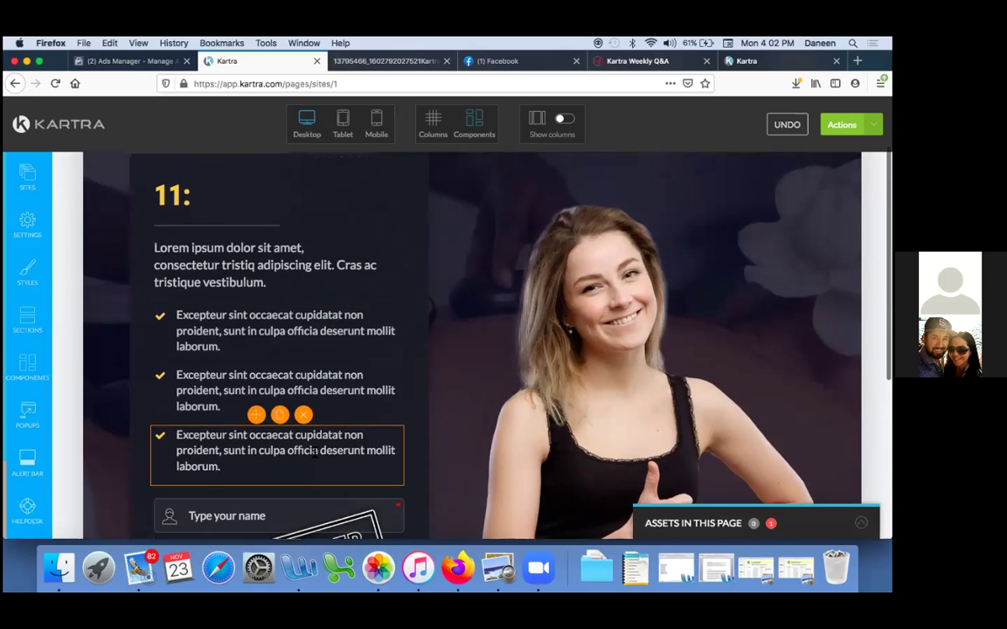
scroll(315, 453, down, 4)
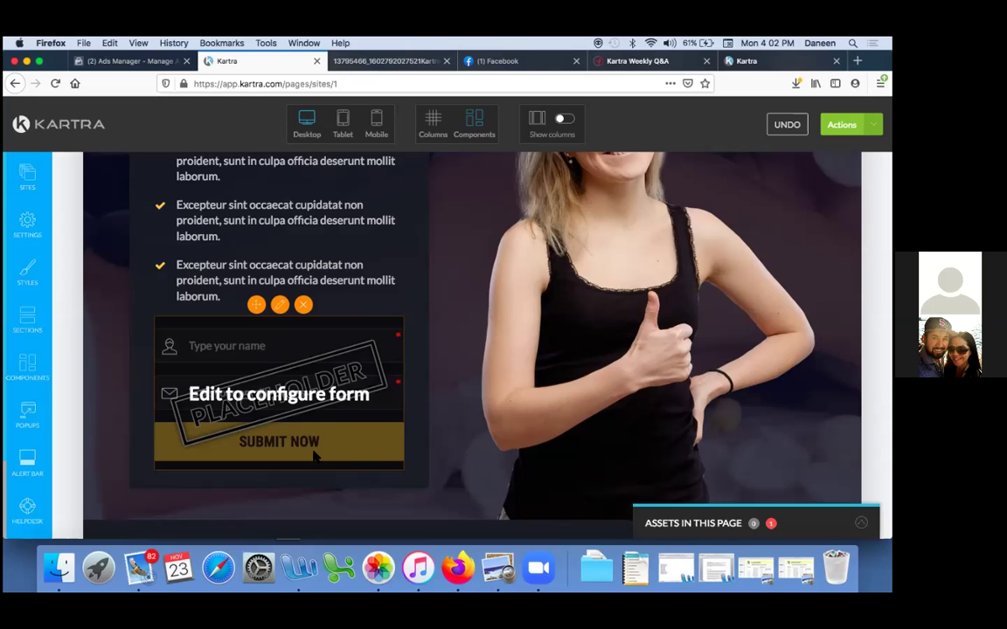
scroll(315, 453, up, 5)
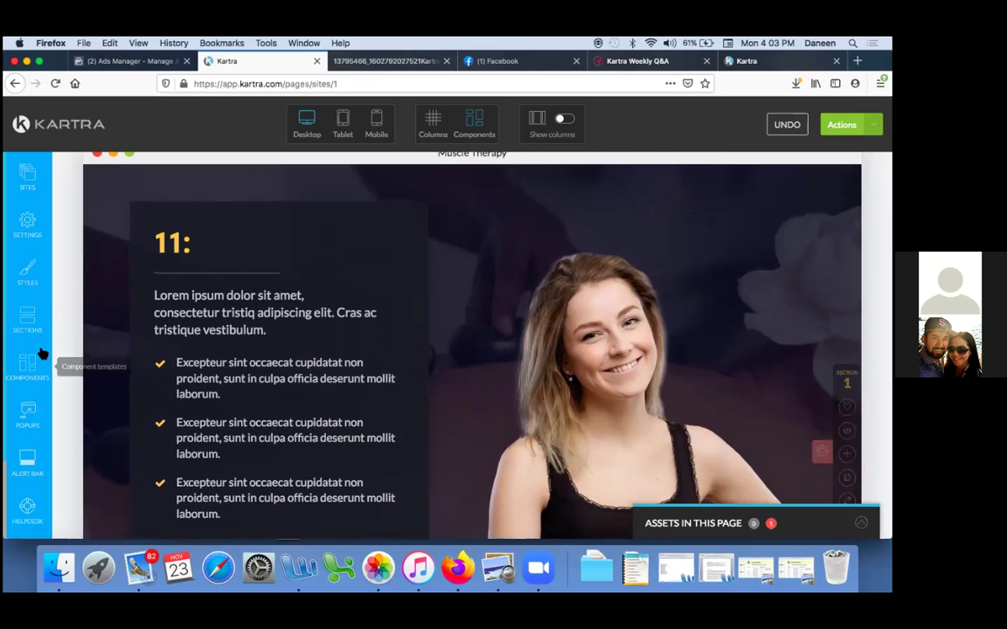
In SEO Parameters, retitle the page 'Gua Sha Muscle Therapy', apply it, and open the OG image library.
click(23, 234)
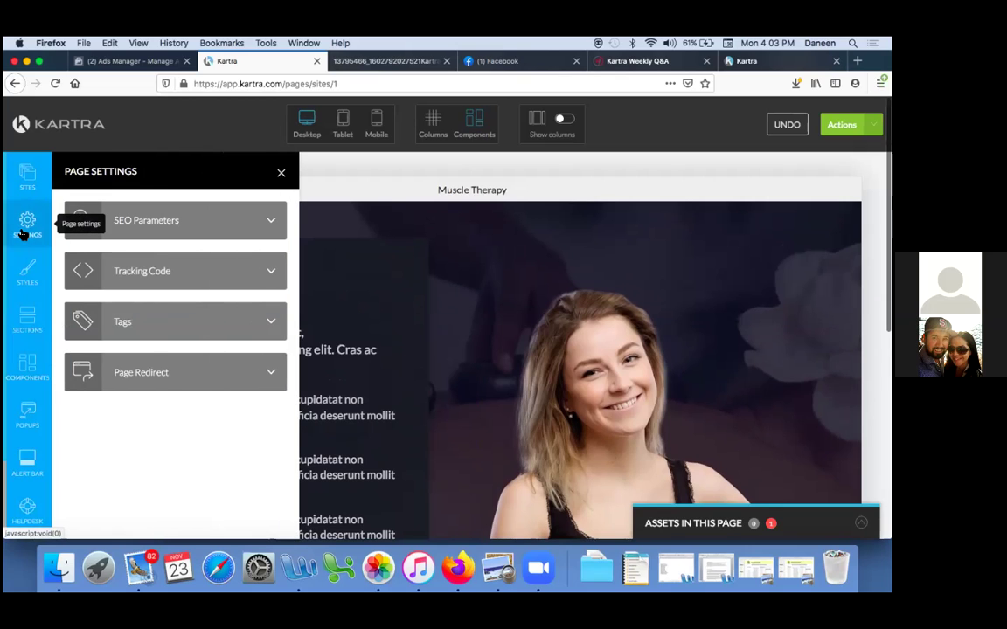
click(276, 220)
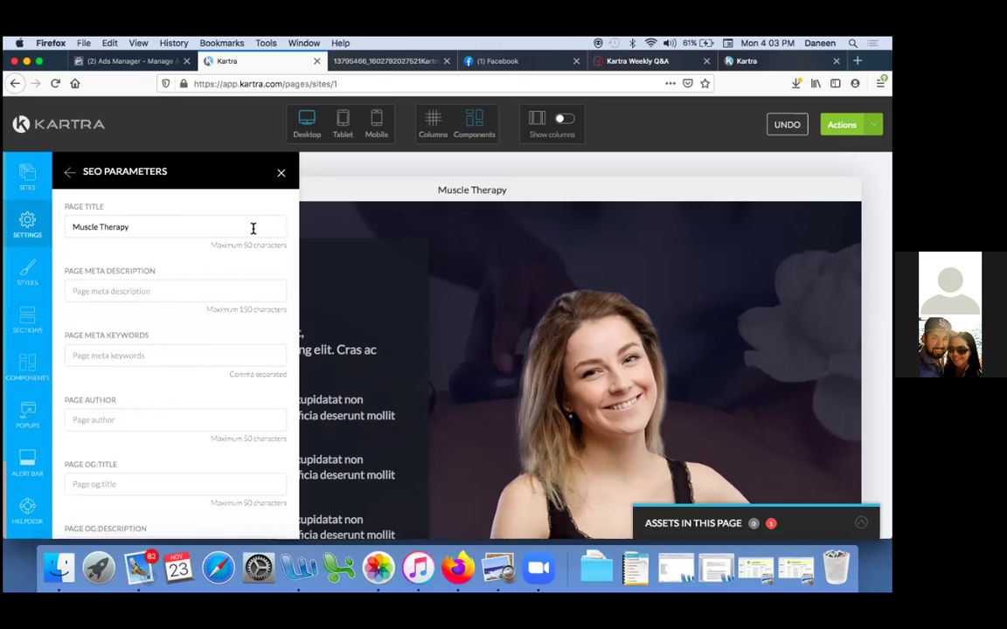
scroll(253, 228, down, 1)
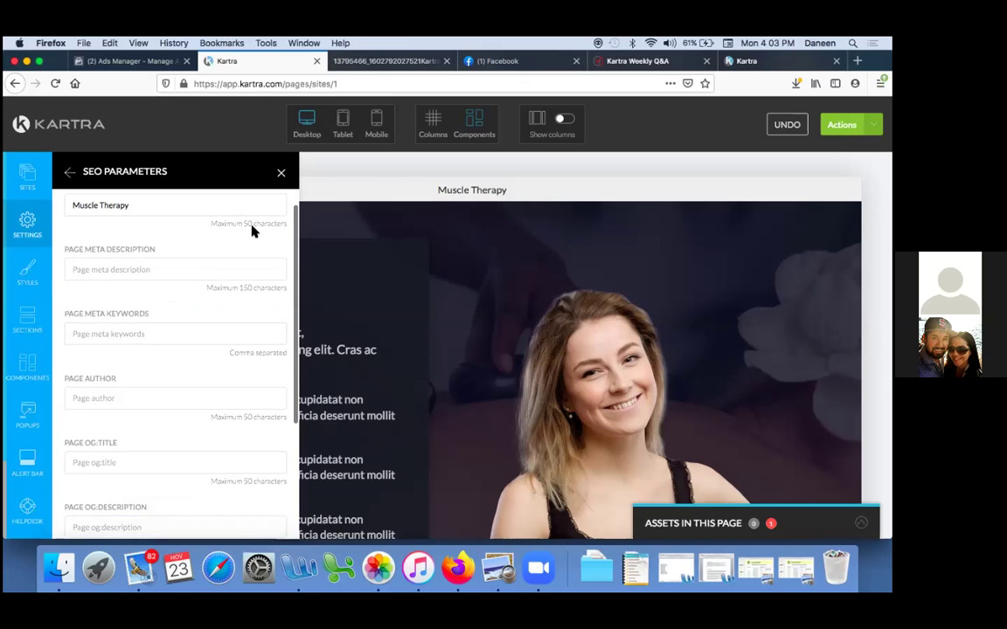
scroll(253, 229, up, 1)
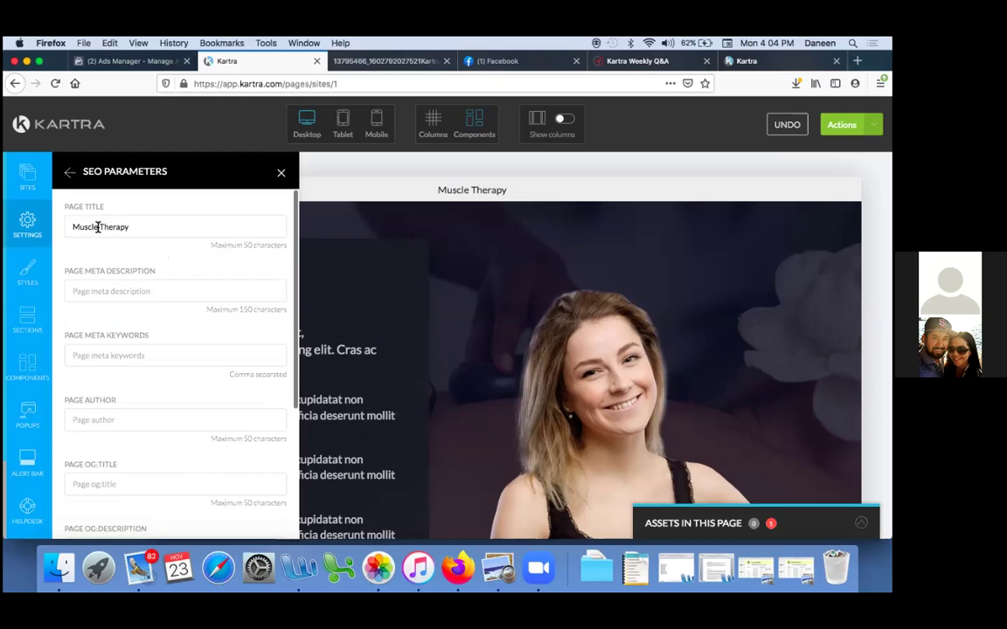
click(72, 226)
text(Gua Sha)
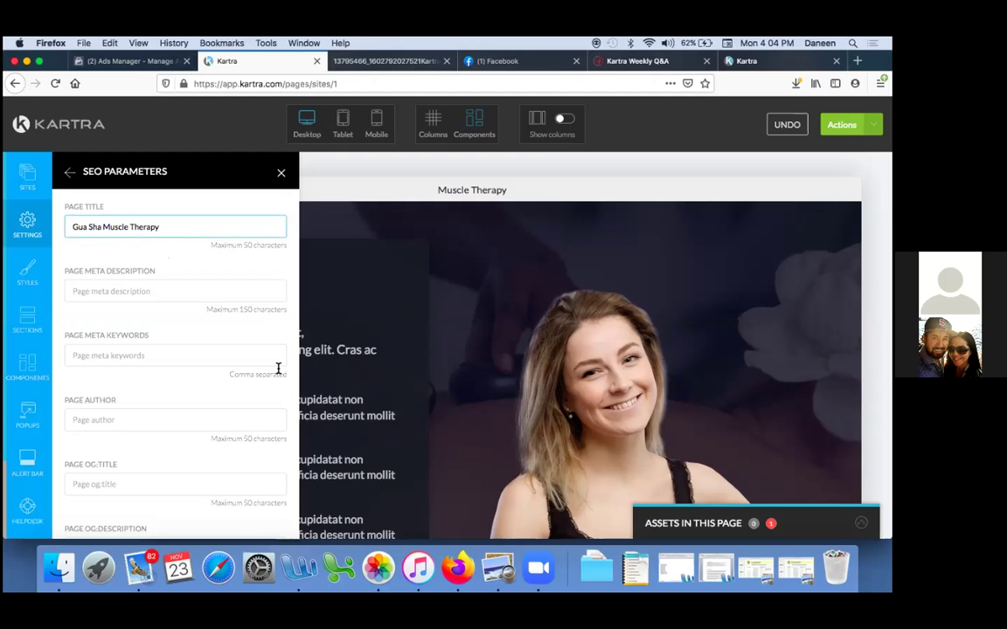
scroll(278, 368, down, 5)
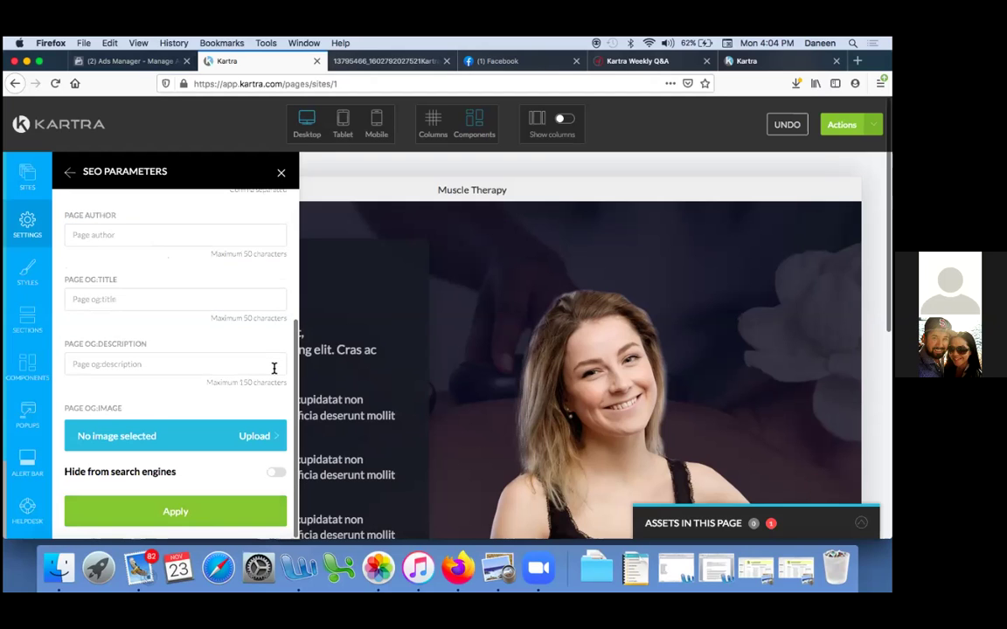
click(154, 512)
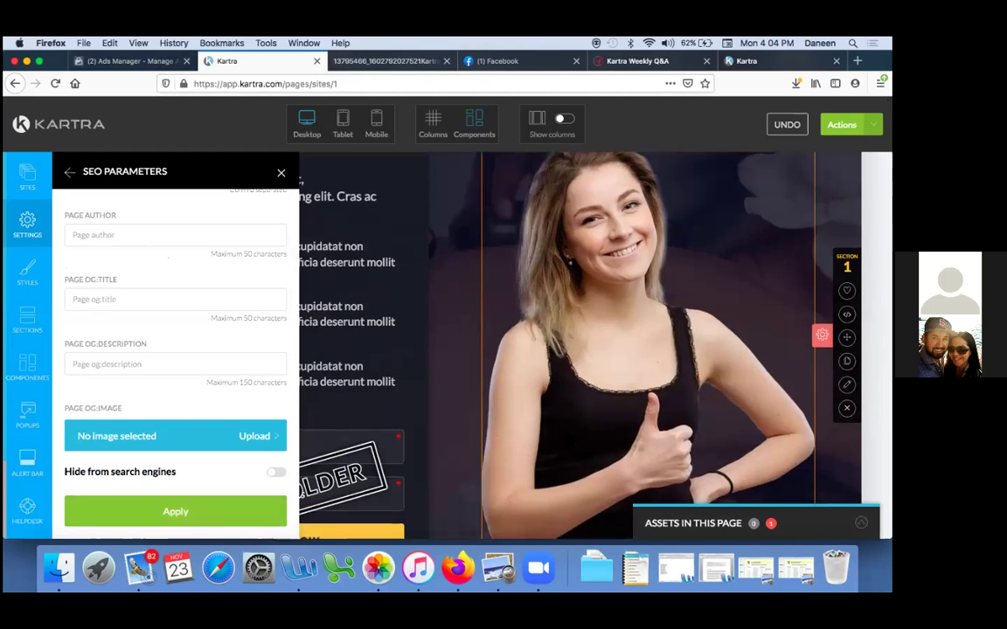
click(139, 511)
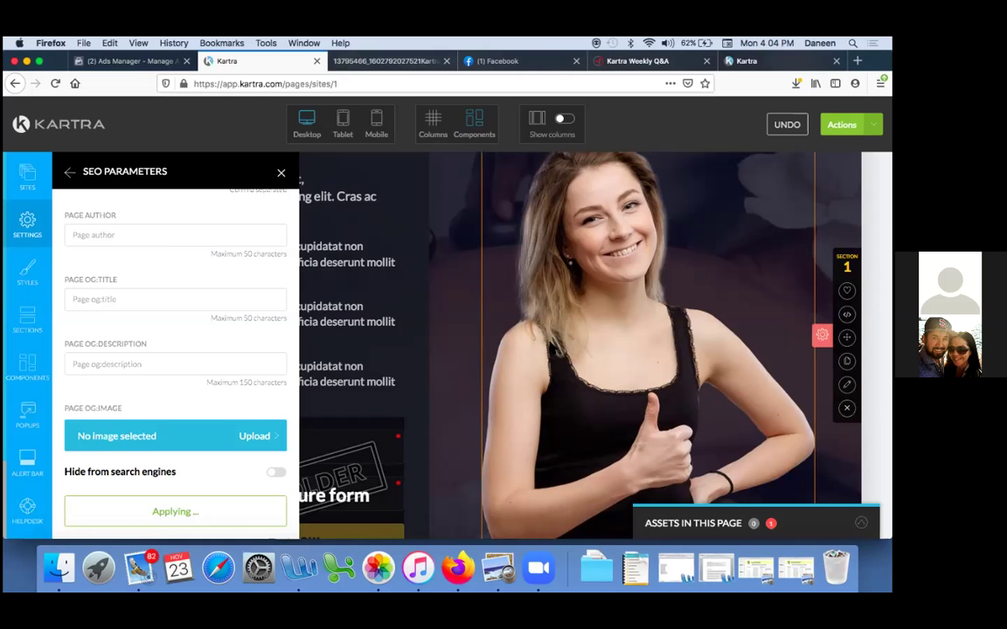
click(237, 438)
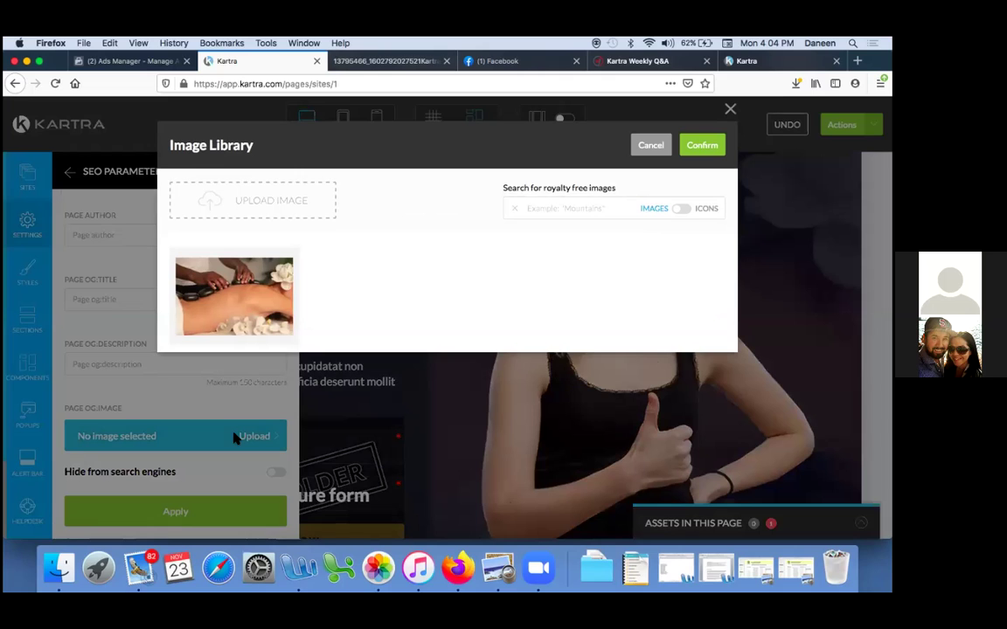
Choose the massage photo as the OG share image, apply the SEO settings, and close the panel.
click(230, 298)
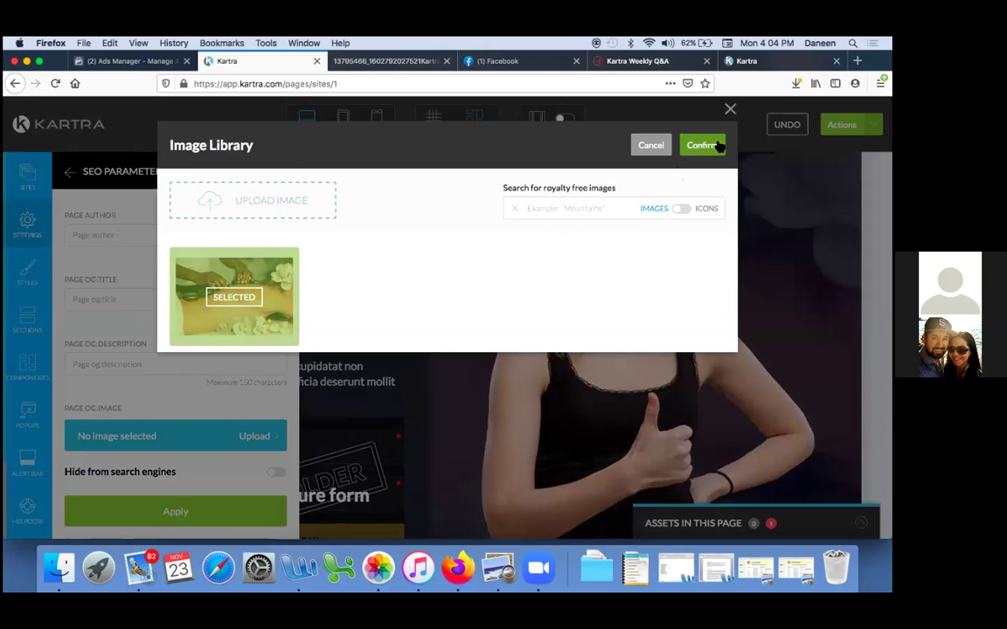
click(702, 145)
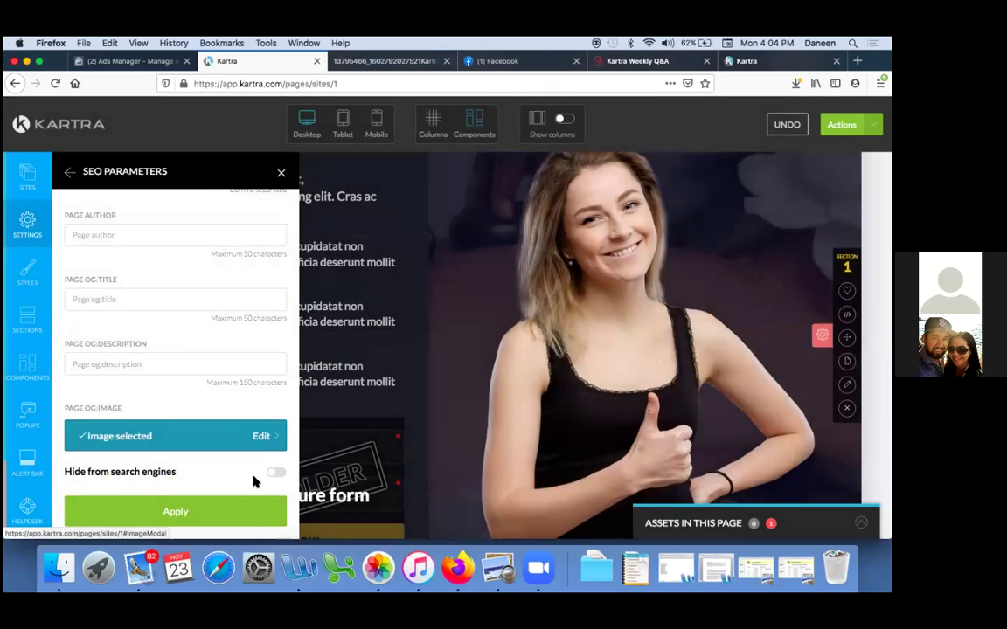
click(248, 516)
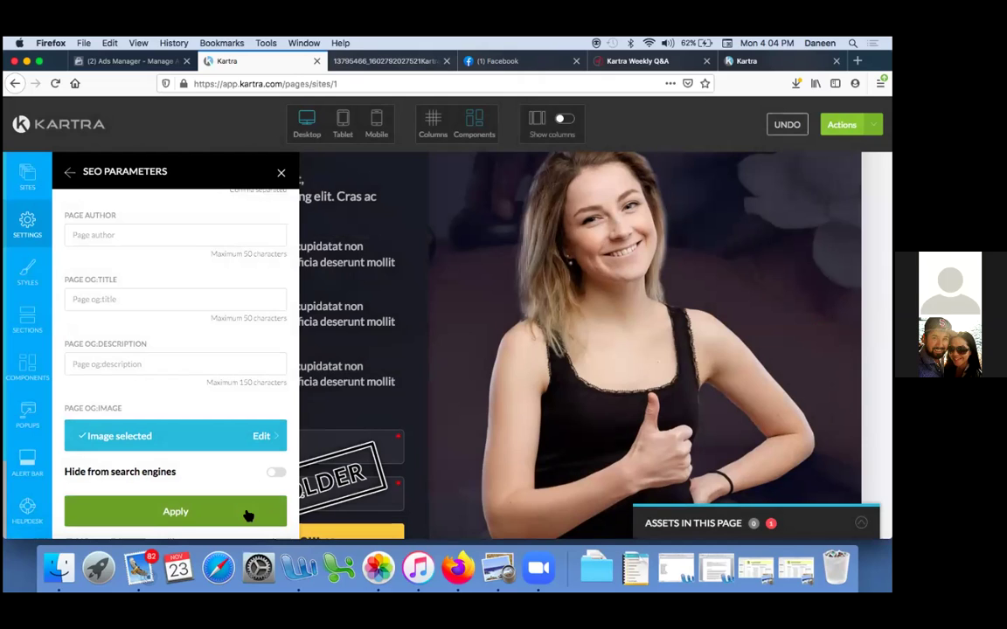
click(248, 516)
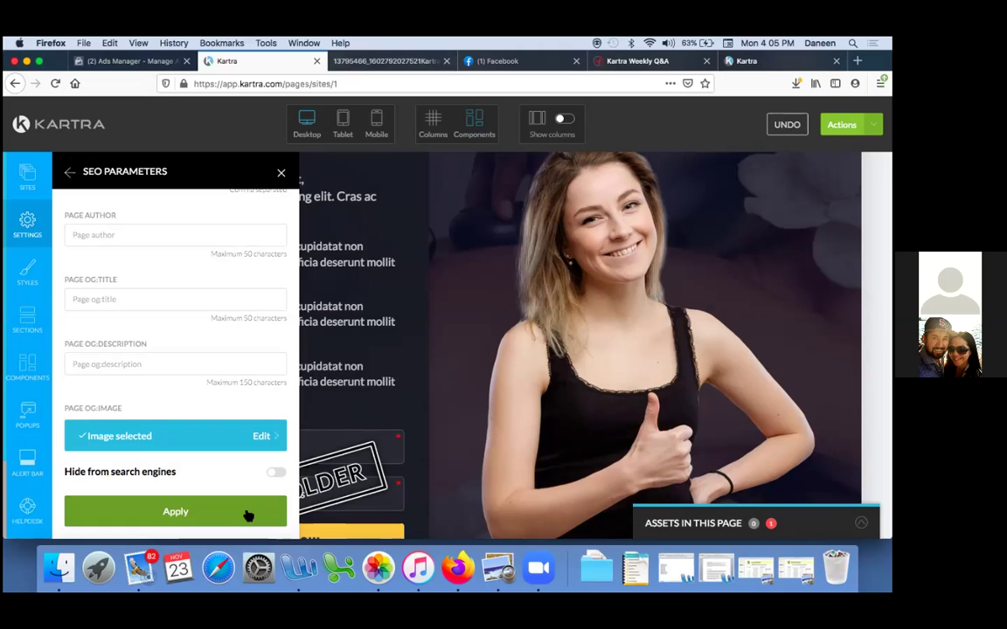
click(248, 516)
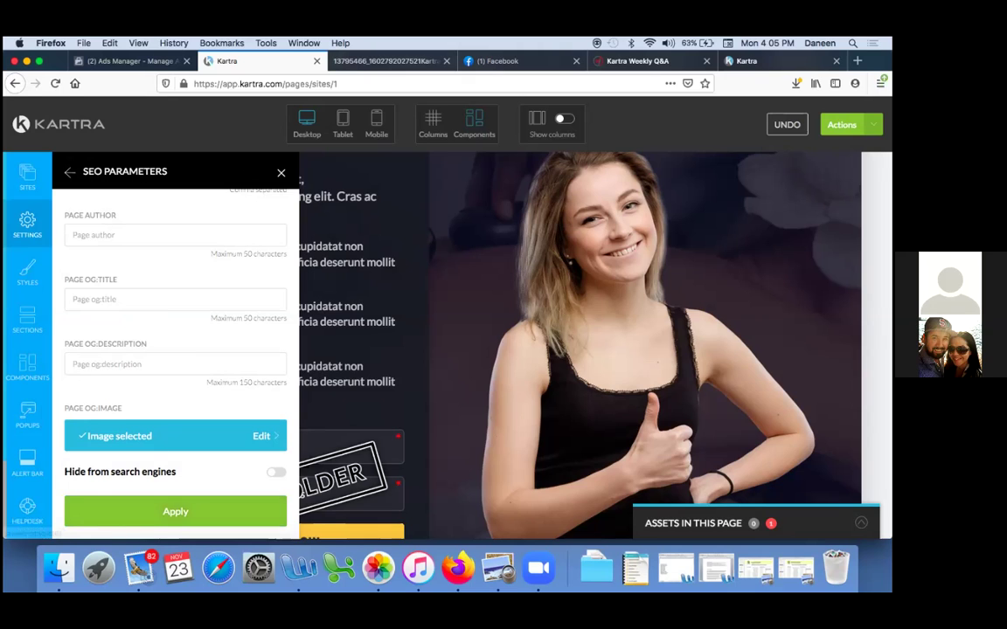
click(280, 173)
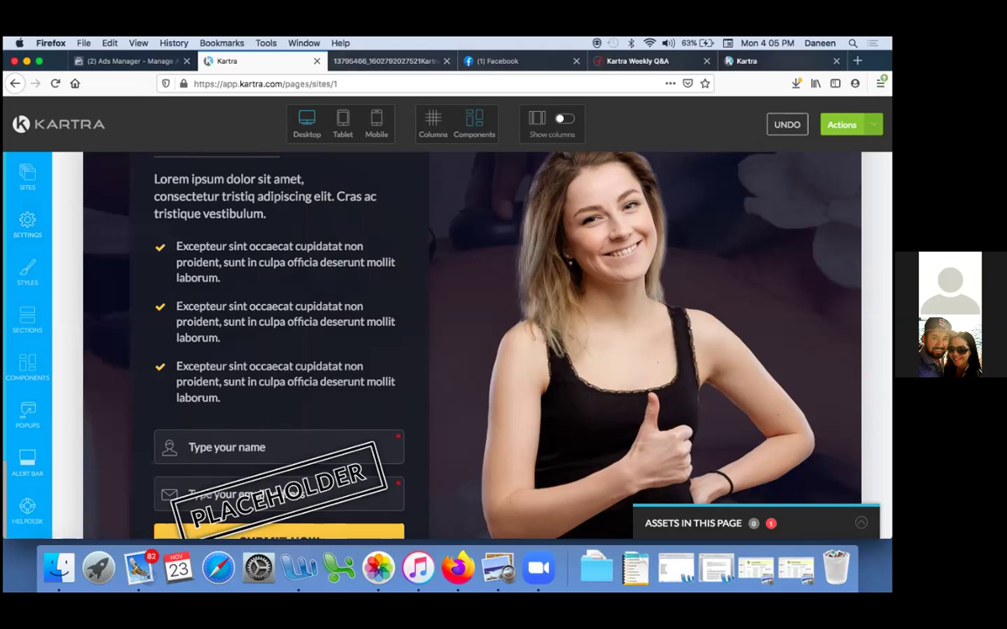
click(846, 124)
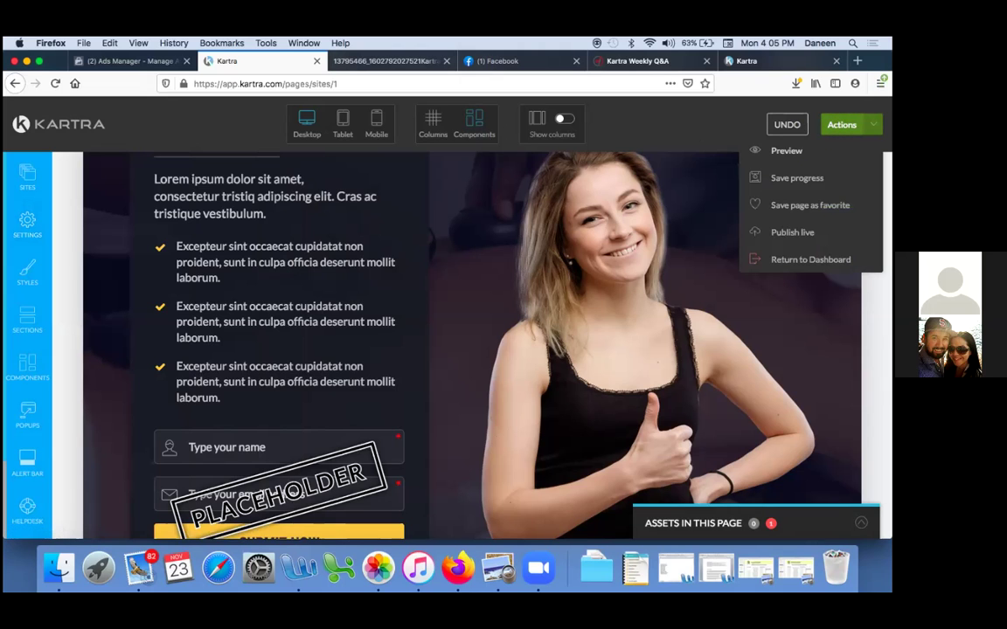
Save the page's progress and publish it live to get its page link.
click(797, 177)
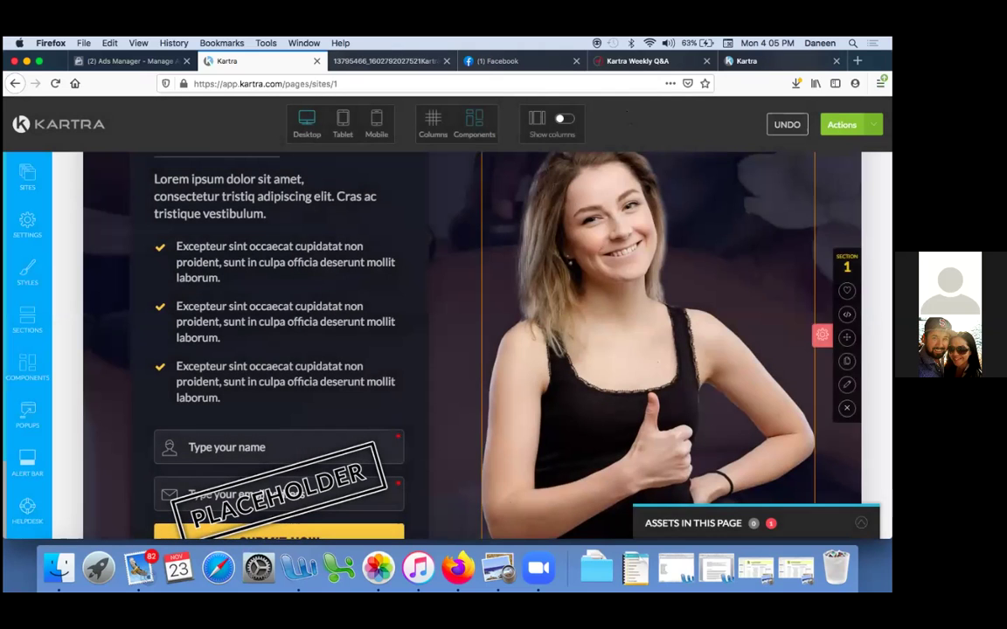
click(842, 124)
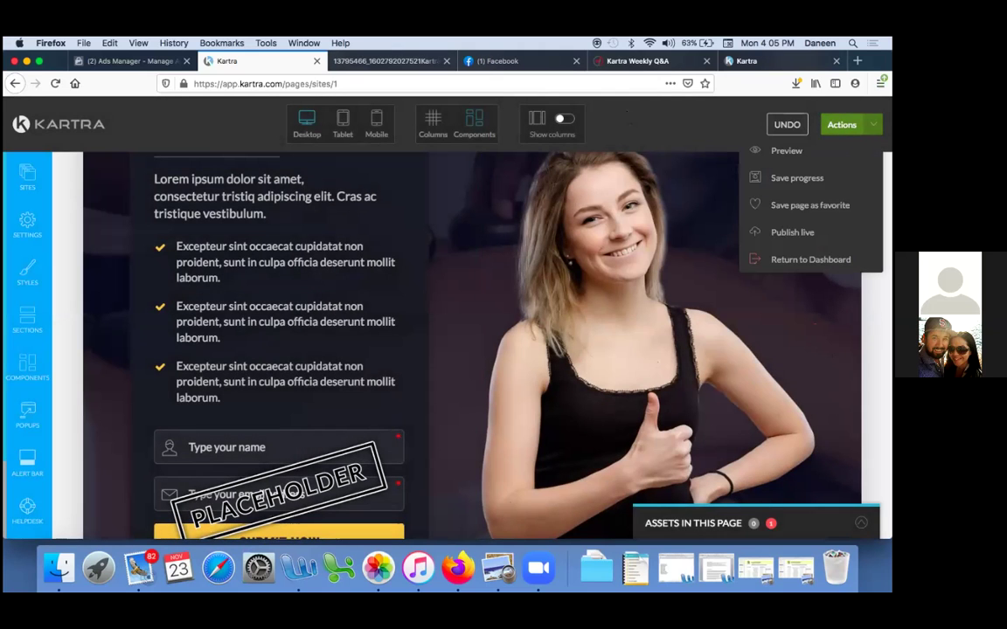
click(792, 232)
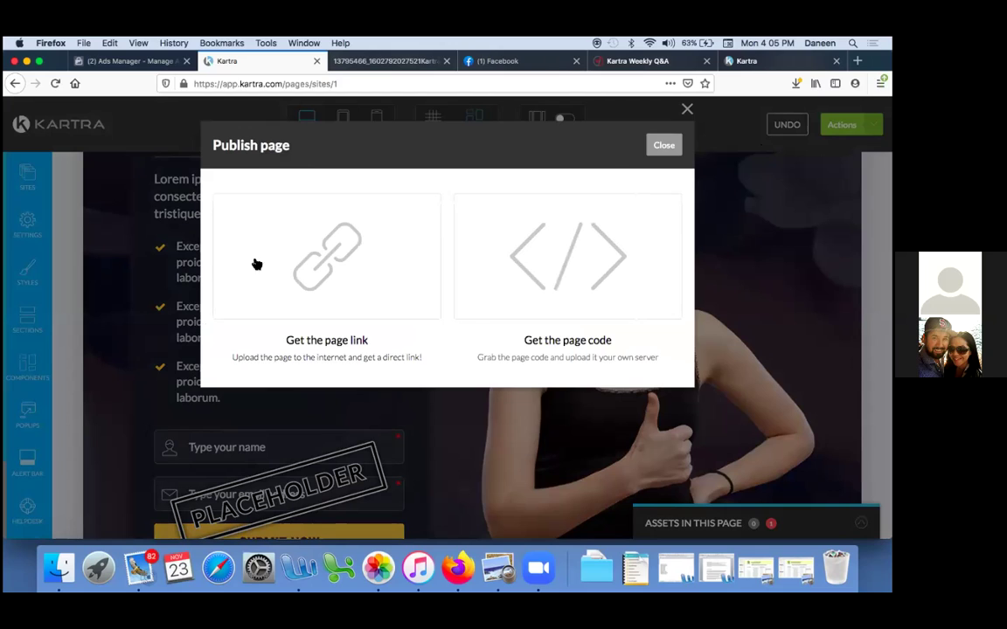
click(302, 255)
Change the page link slug to 'muscletherapy', save it, and copy the full URL into a new tab.
click(383, 433)
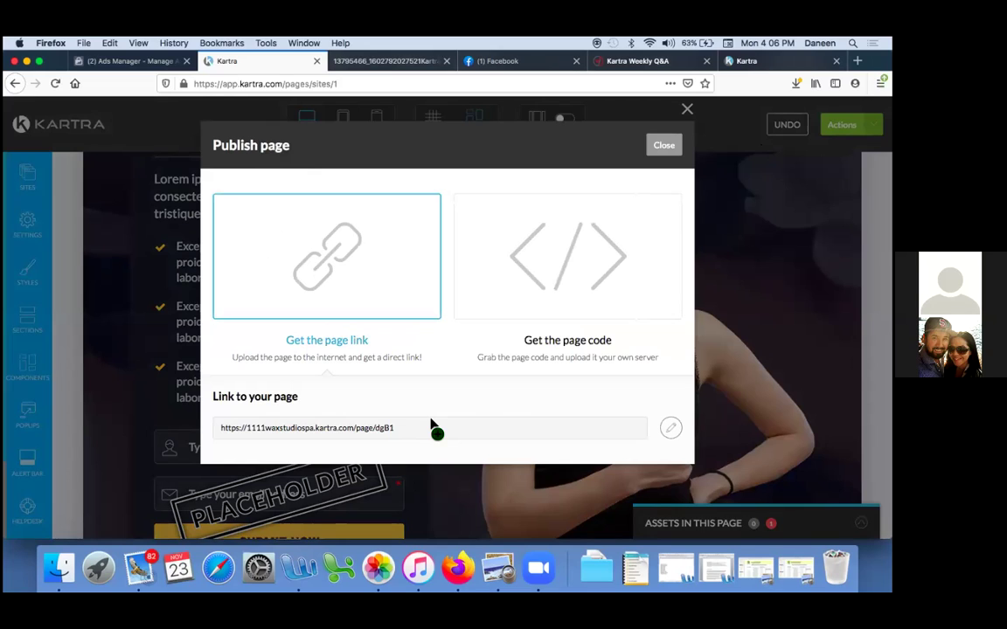
mouse_move(430, 422)
mouse_down()
mouse_move(359, 434)
mouse_move(393, 431)
mouse_move(375, 433)
mouse_move(605, 472)
mouse_up()
click(671, 427)
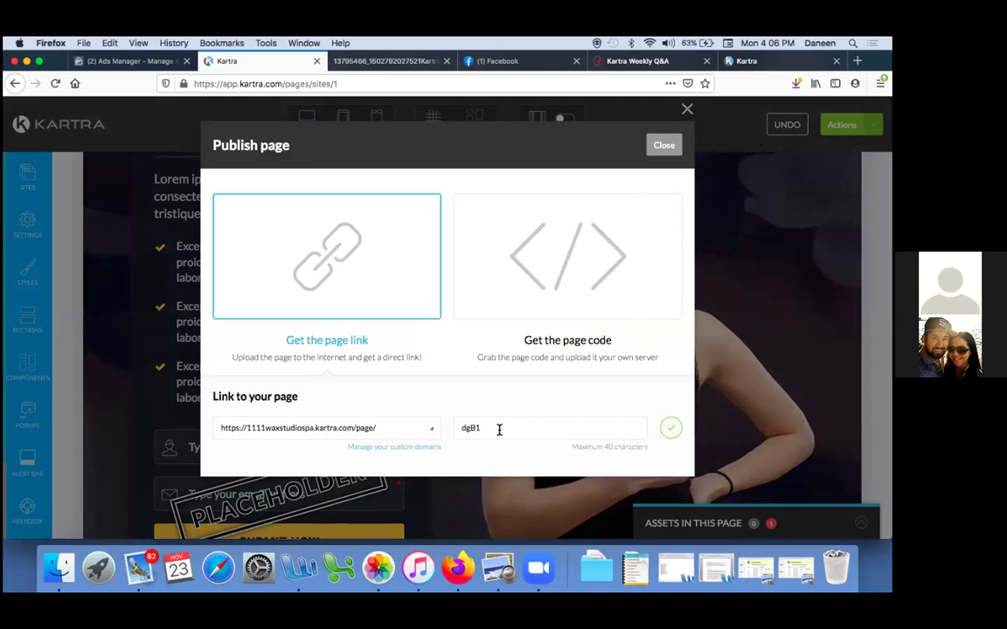
click(466, 426)
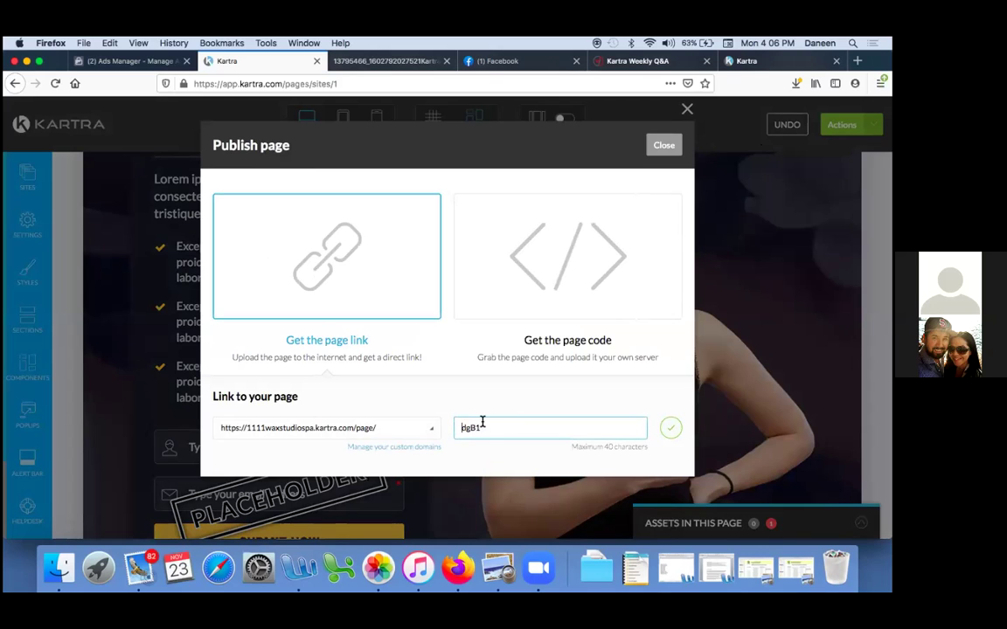
text(muscle)
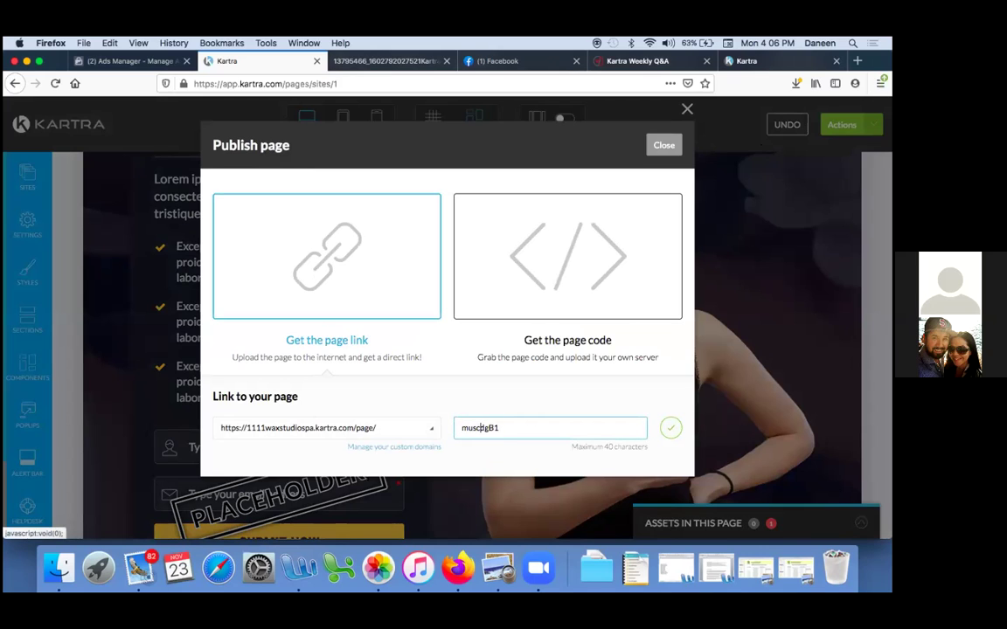
key(BackSpace)
key(BackSpace)
key(BackSpace)
text(therapy)
click(672, 430)
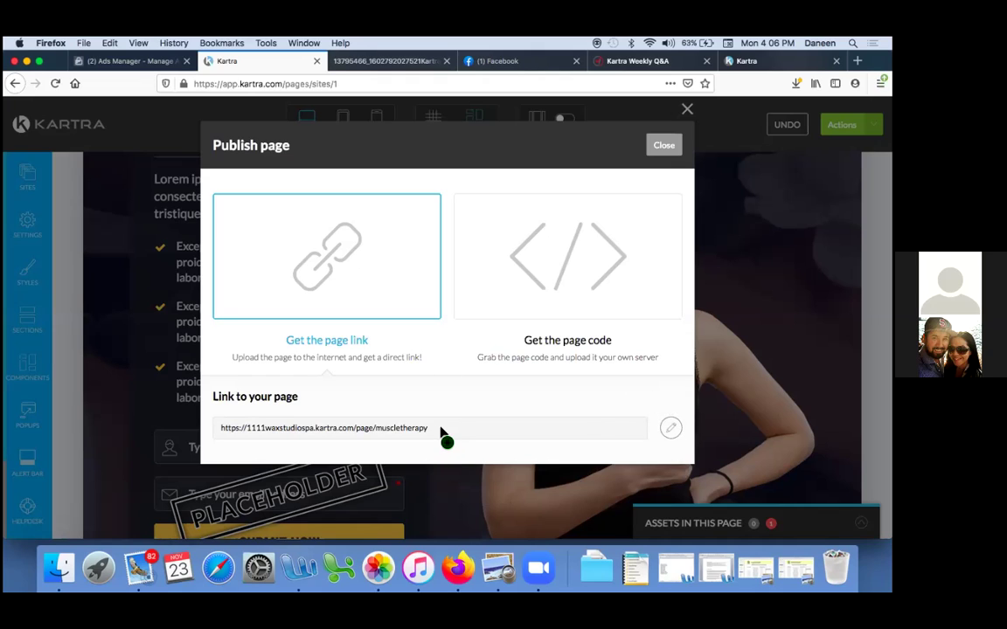
drag(442, 434, 198, 428)
key(super+c)
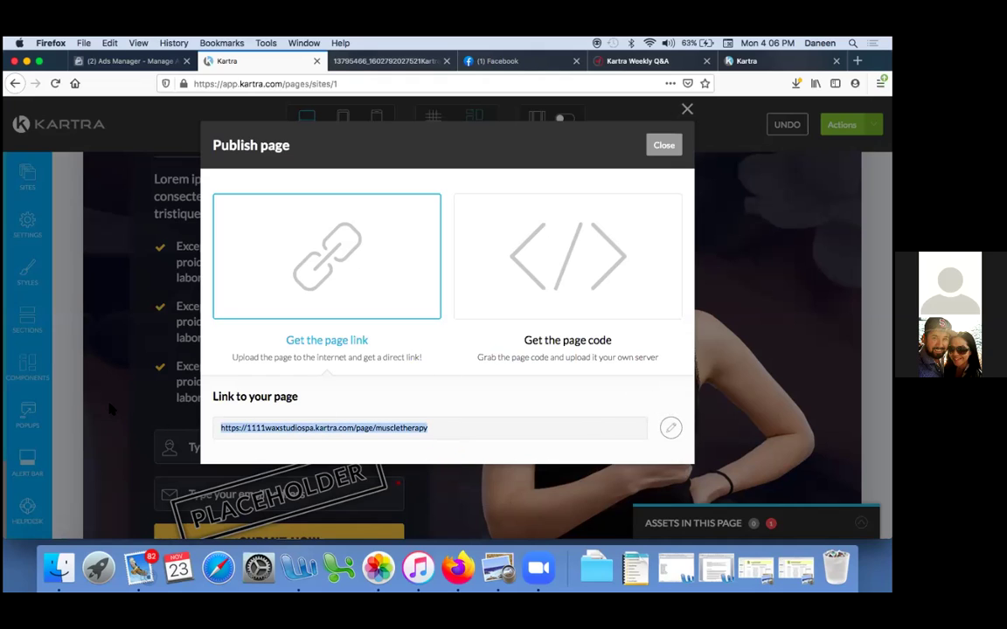
key(super+t)
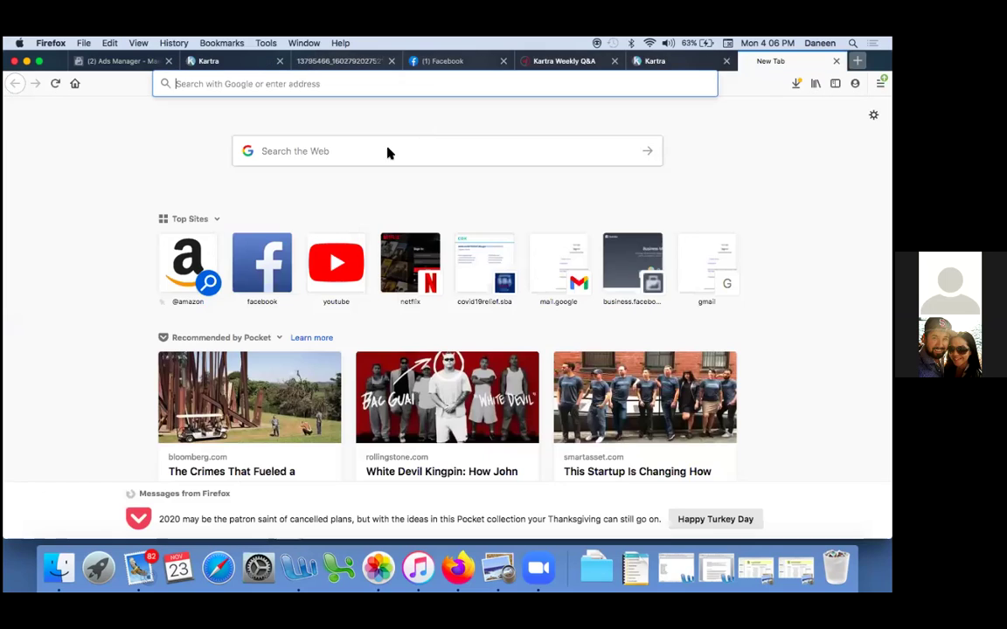
Paste the copied link and load the published Gua Sha Muscle Therapy page, scrolling through it.
key(super+v)
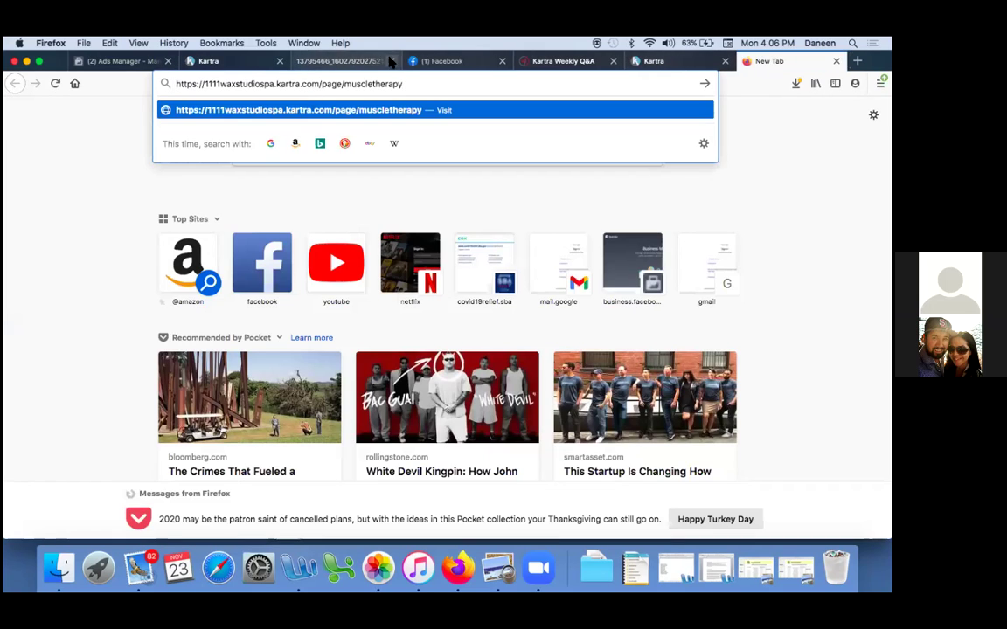
click(69, 251)
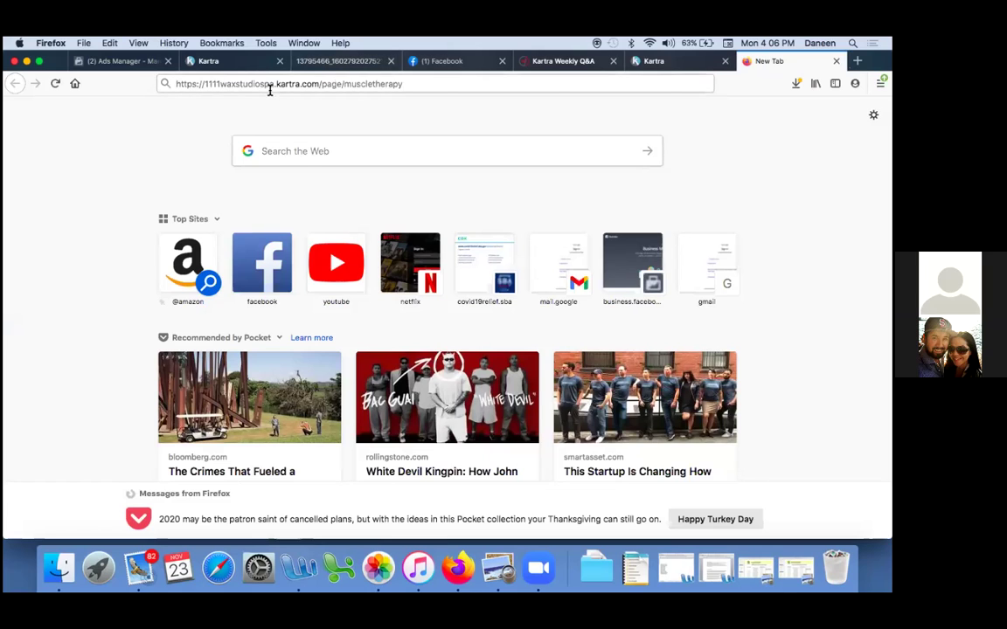
click(202, 84)
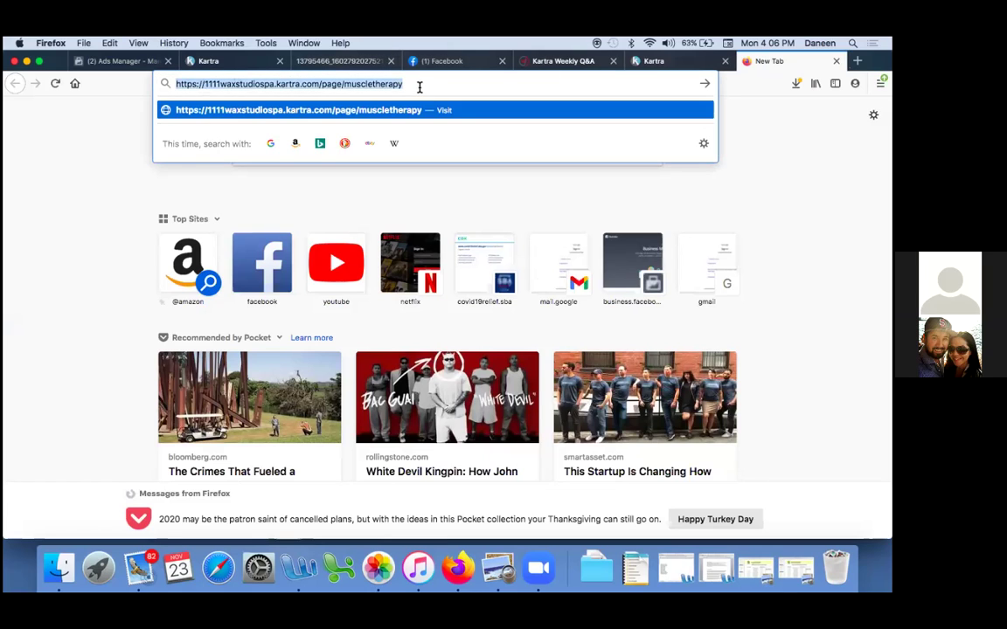
key(Return)
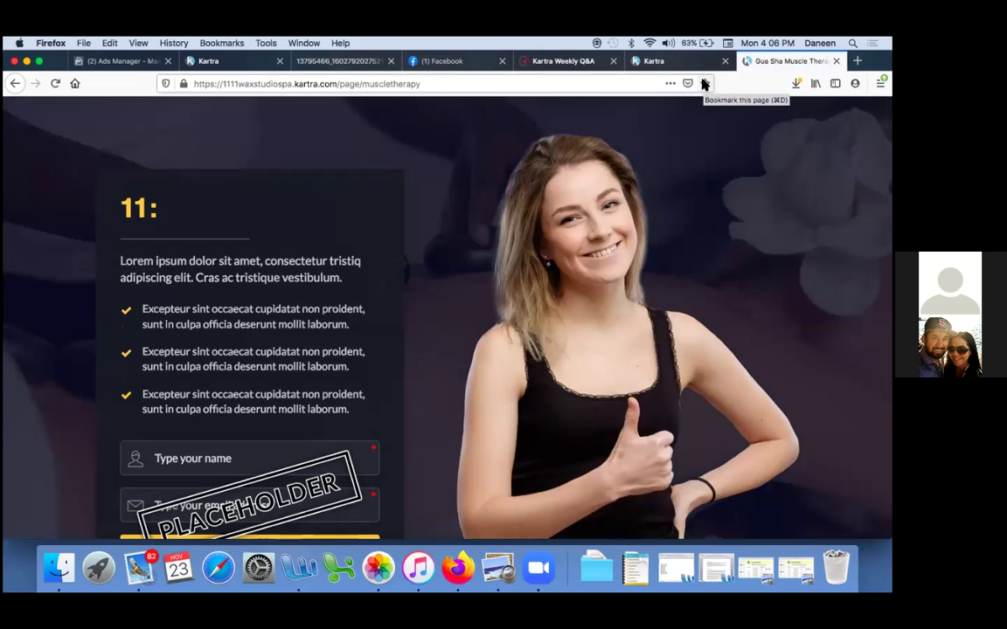
scroll(475, 385, down, 4)
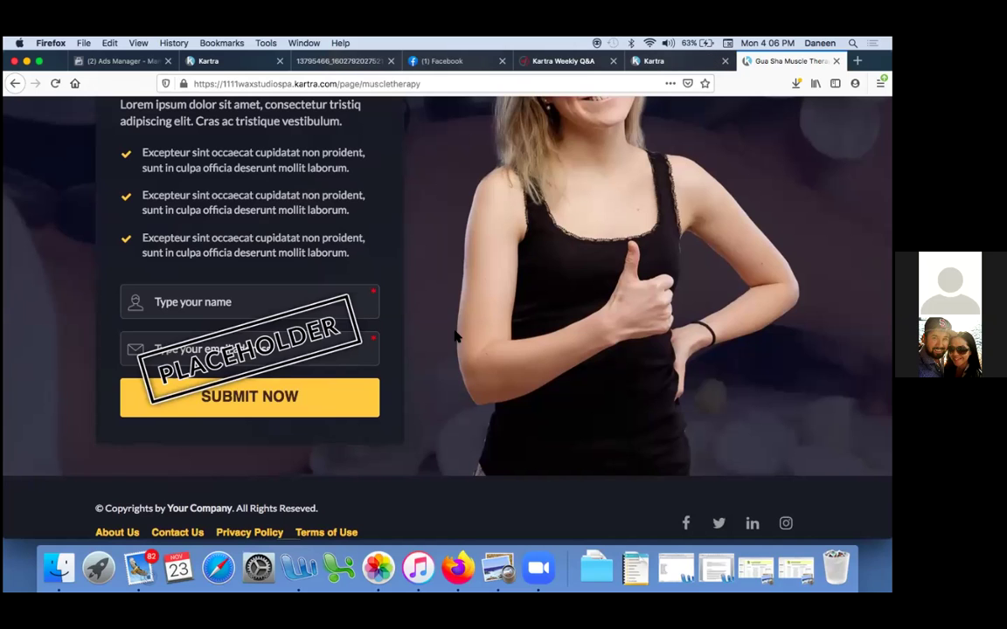
scroll(316, 350, up, 2)
scroll(316, 349, up, 3)
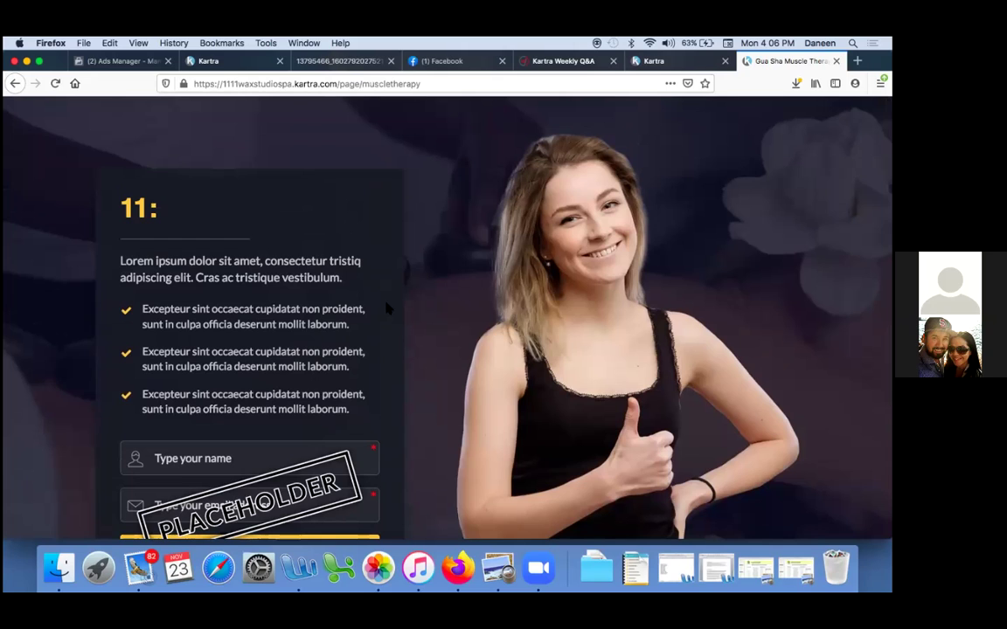
Close the Kartra Weekly Q&A tab and the extra Kartra login tab.
click(652, 63)
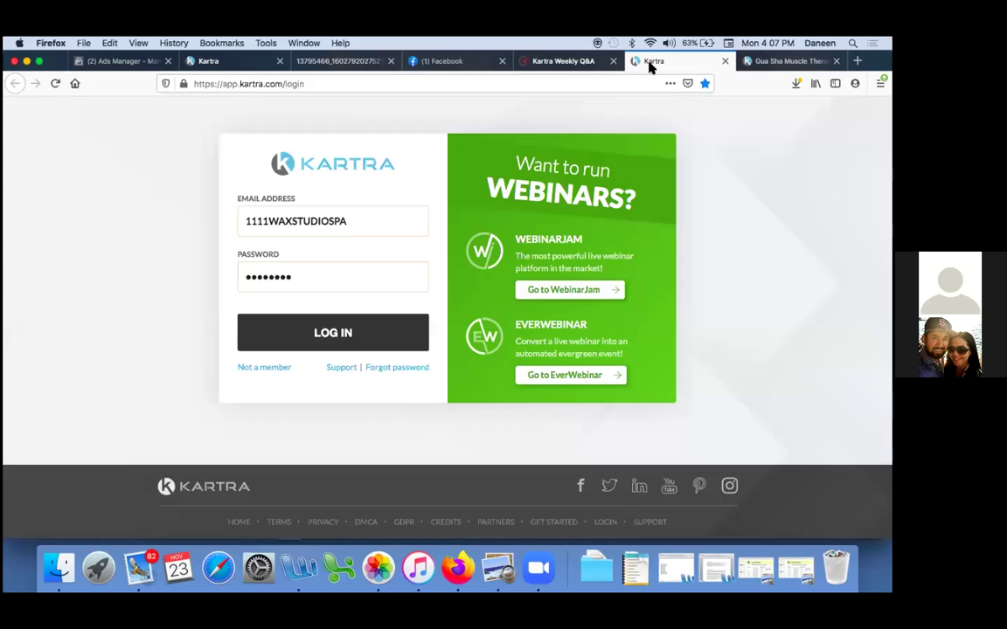
click(567, 61)
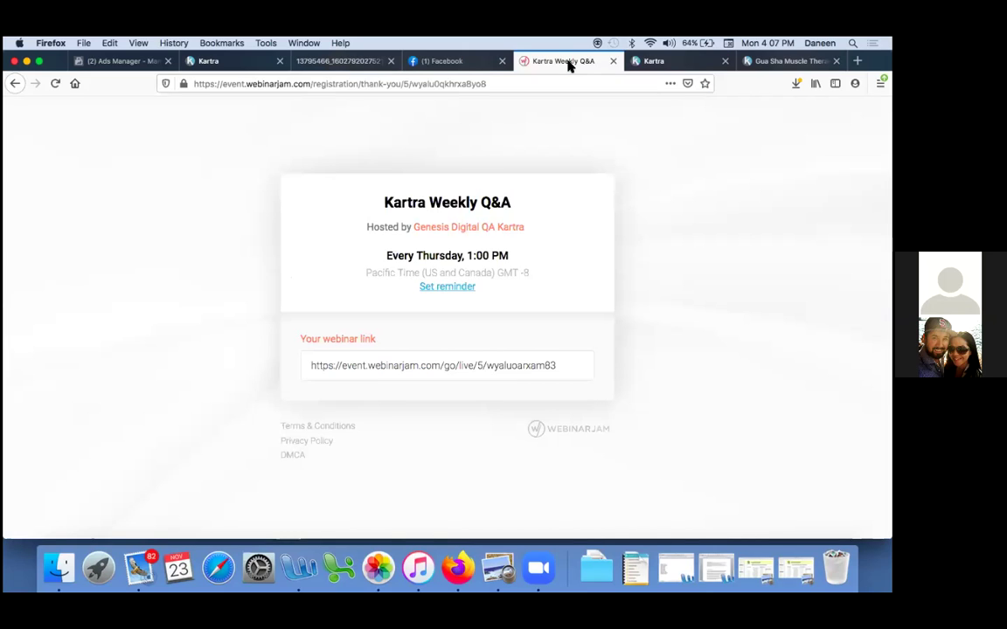
click(612, 61)
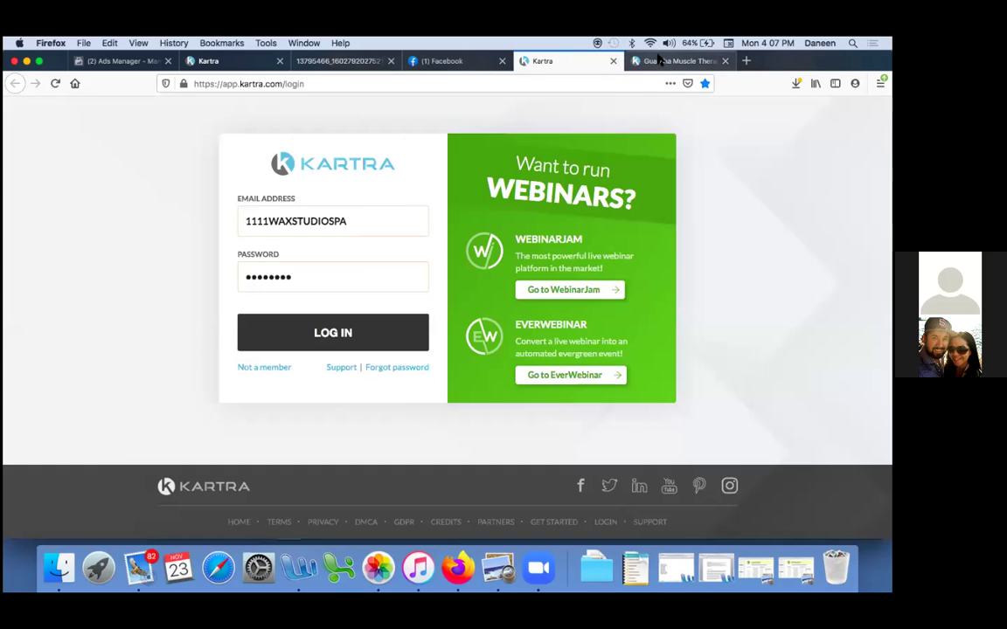
click(613, 61)
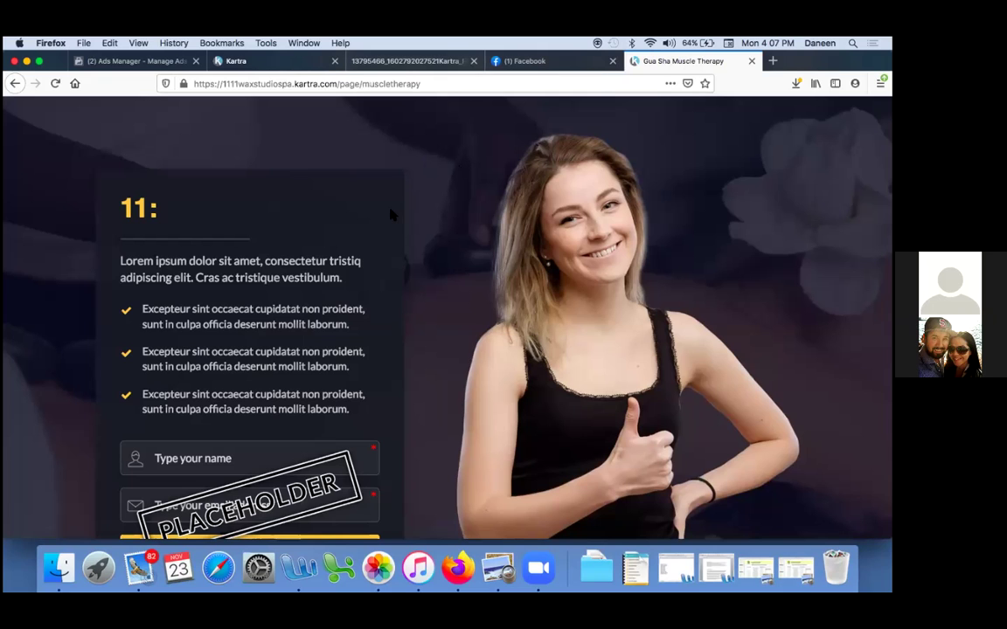
scroll(409, 209, down, 5)
scroll(409, 209, up, 5)
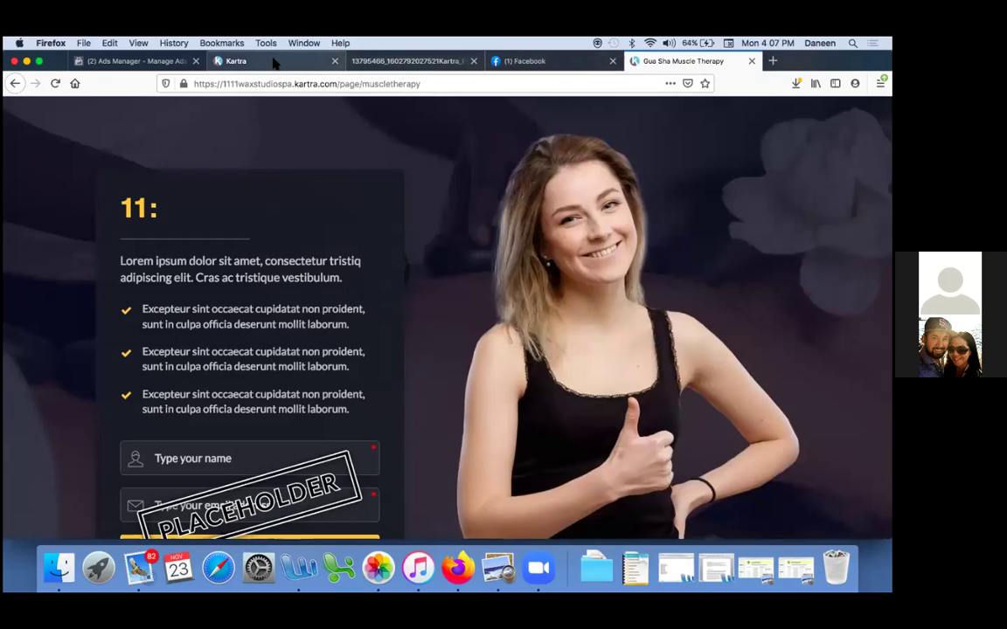
Back in the editor tab, close the Publish page dialog and exit to the Pages dashboard.
click(271, 62)
drag(286, 76, 670, 157)
click(663, 145)
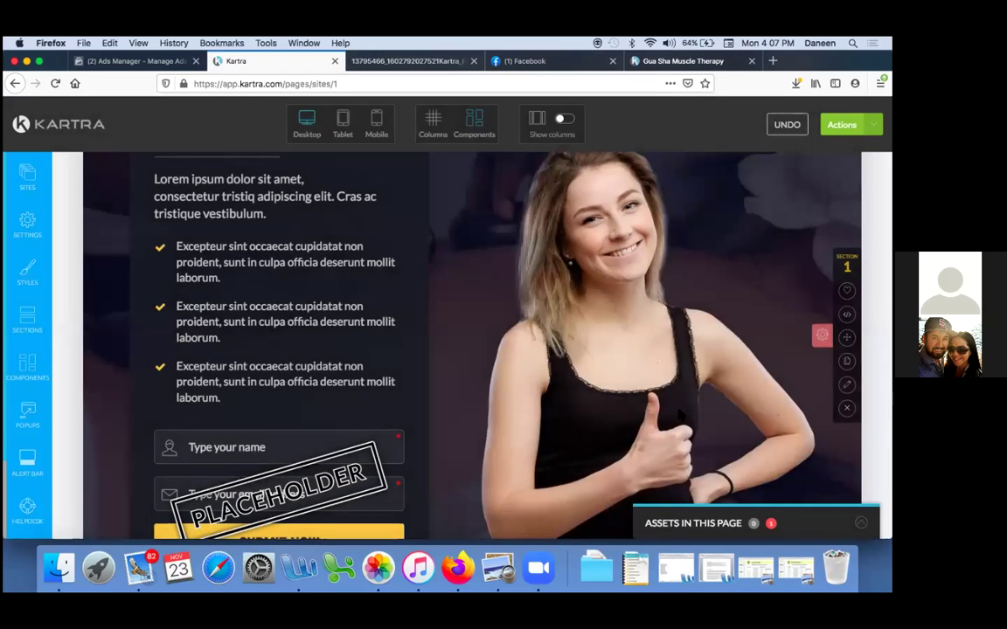
scroll(604, 287, down, 1)
click(842, 125)
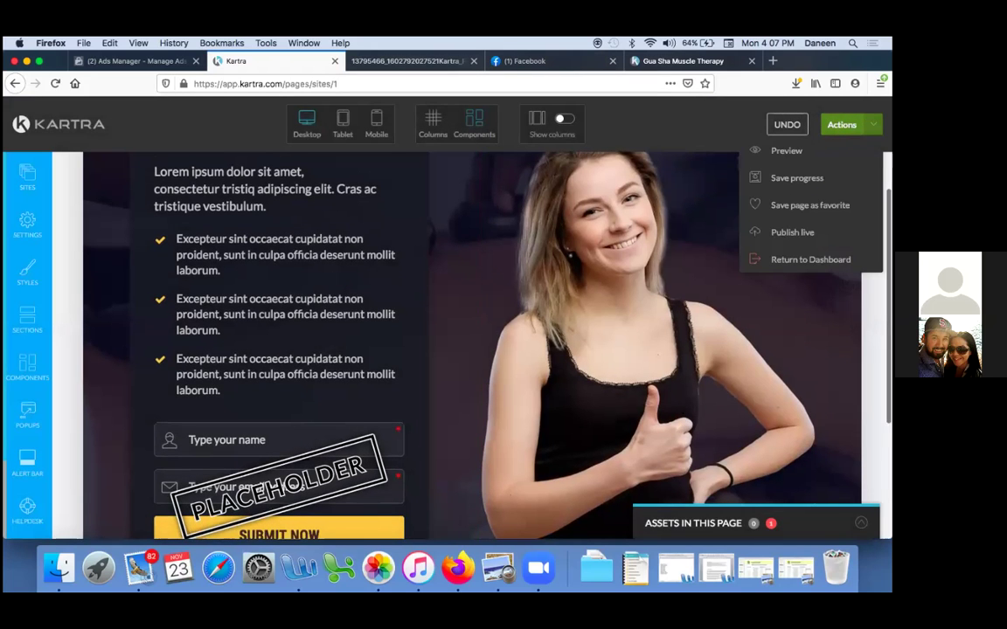
click(810, 260)
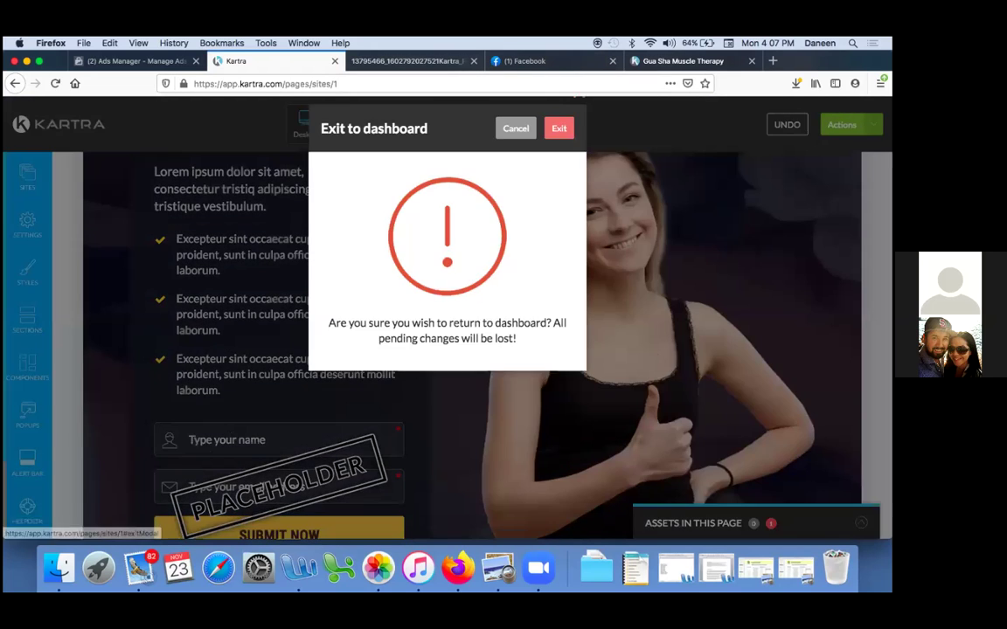
click(562, 145)
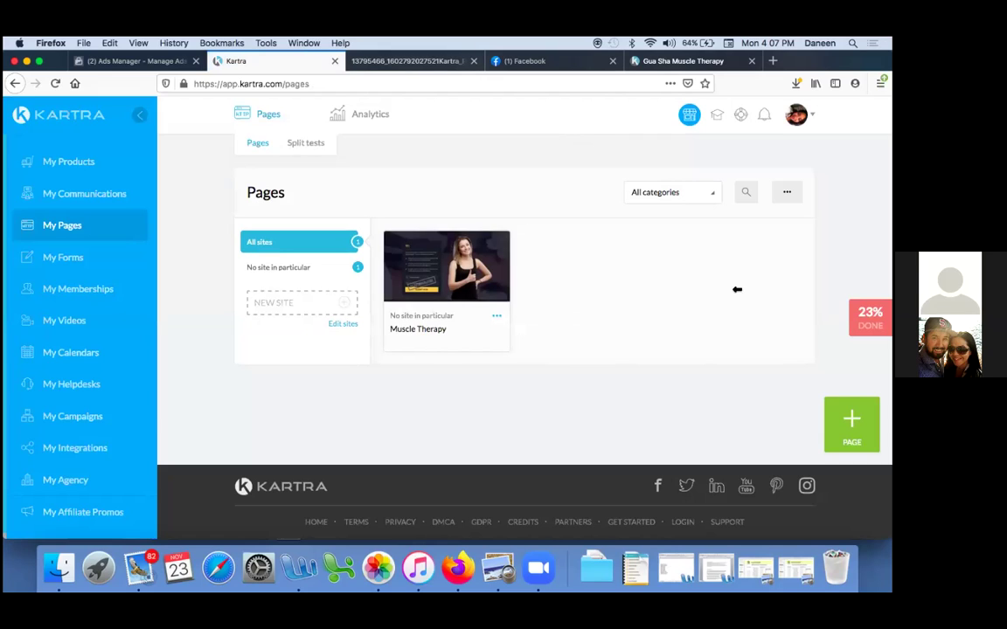
Start a new page and browse the Thank You Pages templates in the template picker.
click(849, 422)
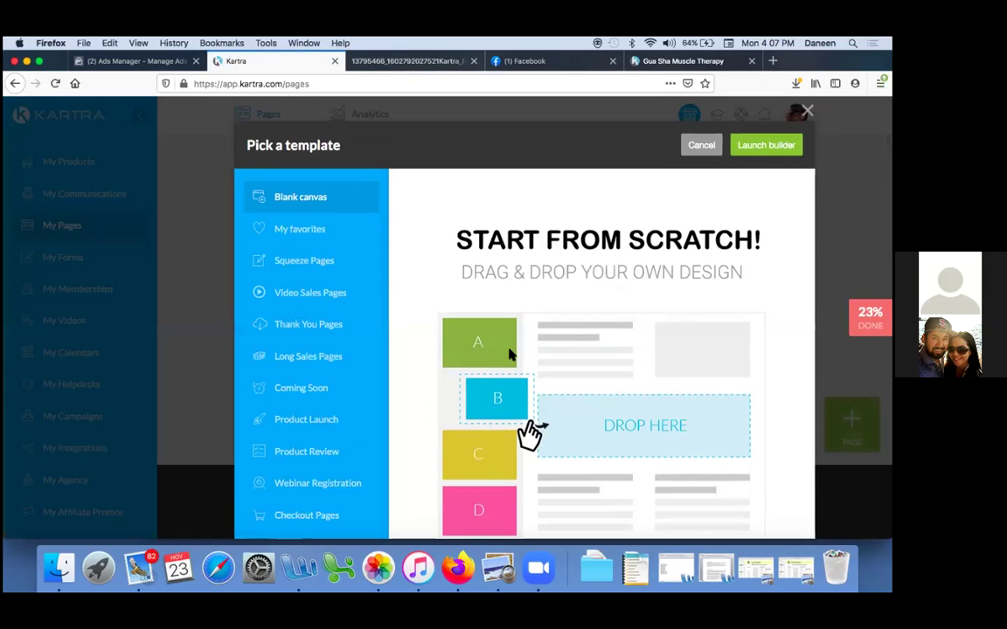
click(331, 327)
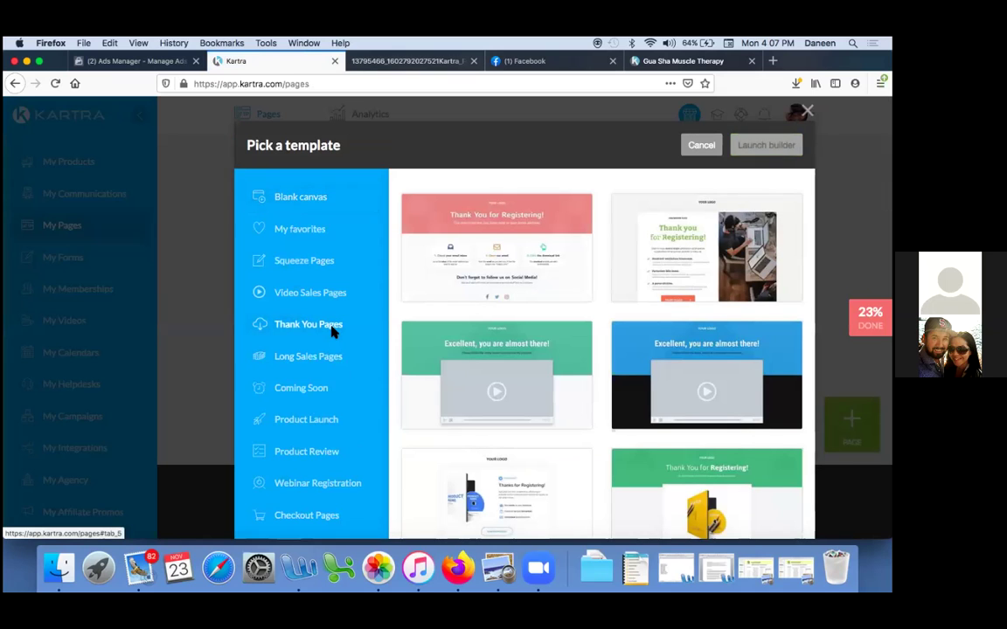
scroll(331, 331, down, 5)
scroll(333, 332, down, 1)
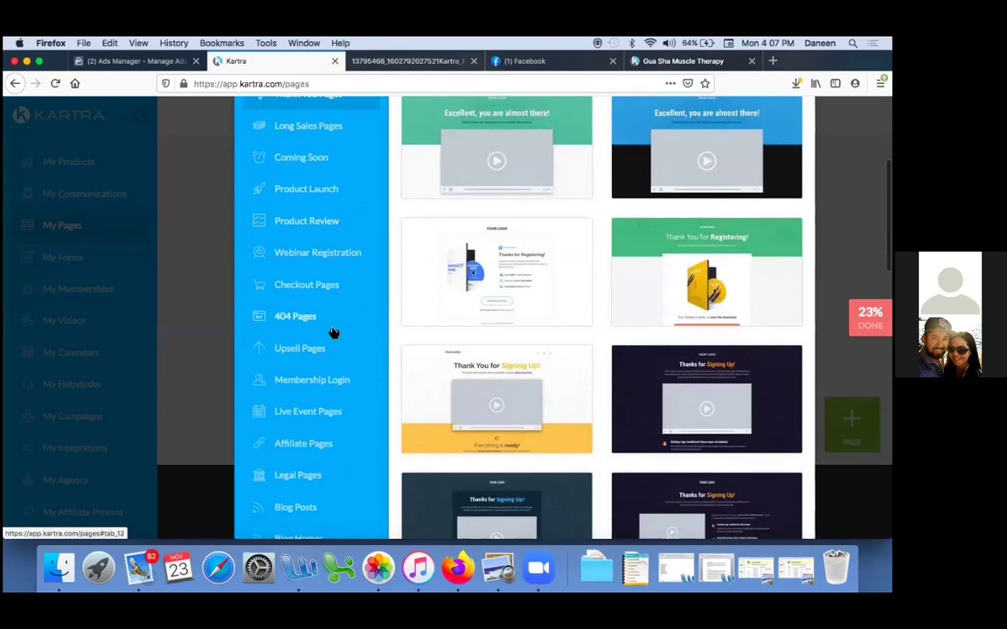
scroll(333, 332, down, 3)
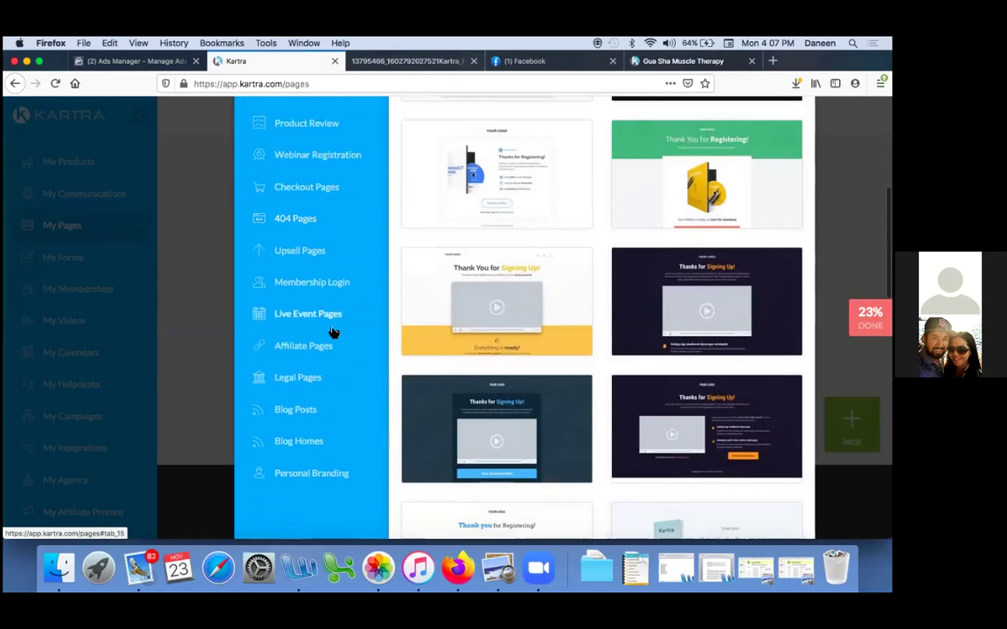
scroll(331, 332, down, 6)
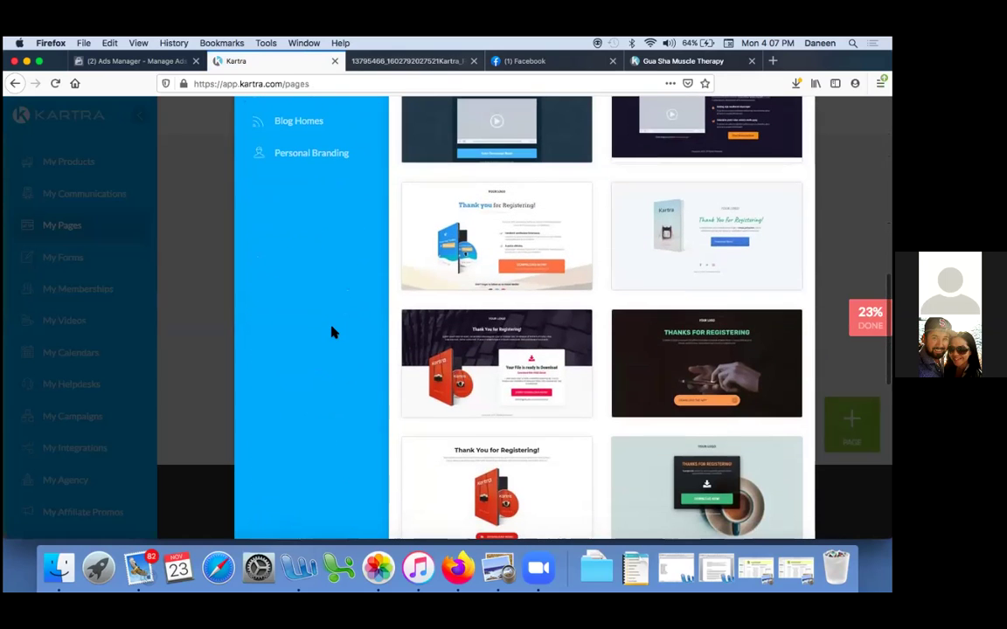
scroll(332, 332, down, 2)
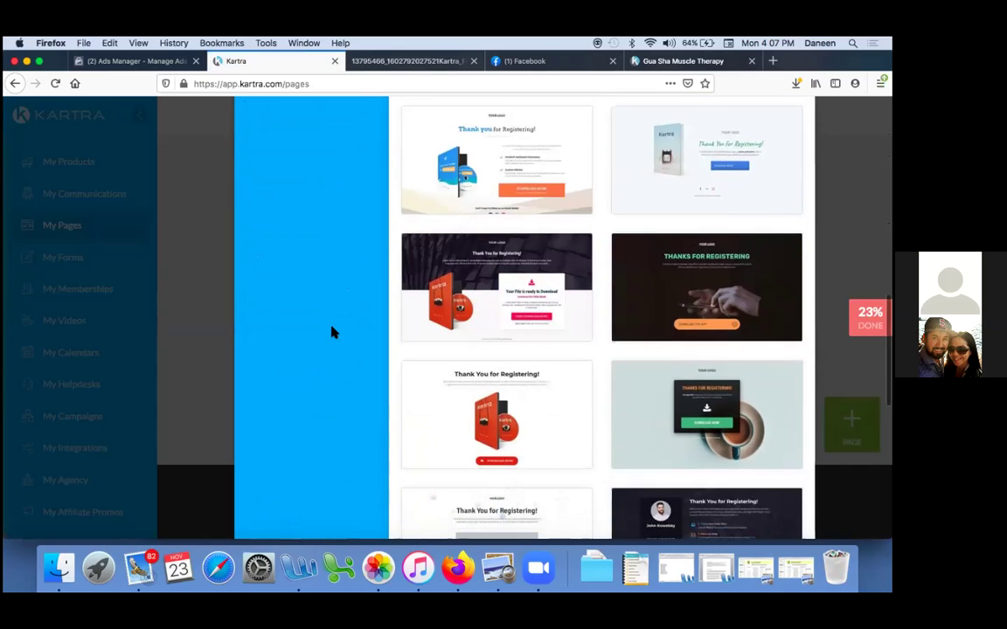
scroll(331, 332, down, 2)
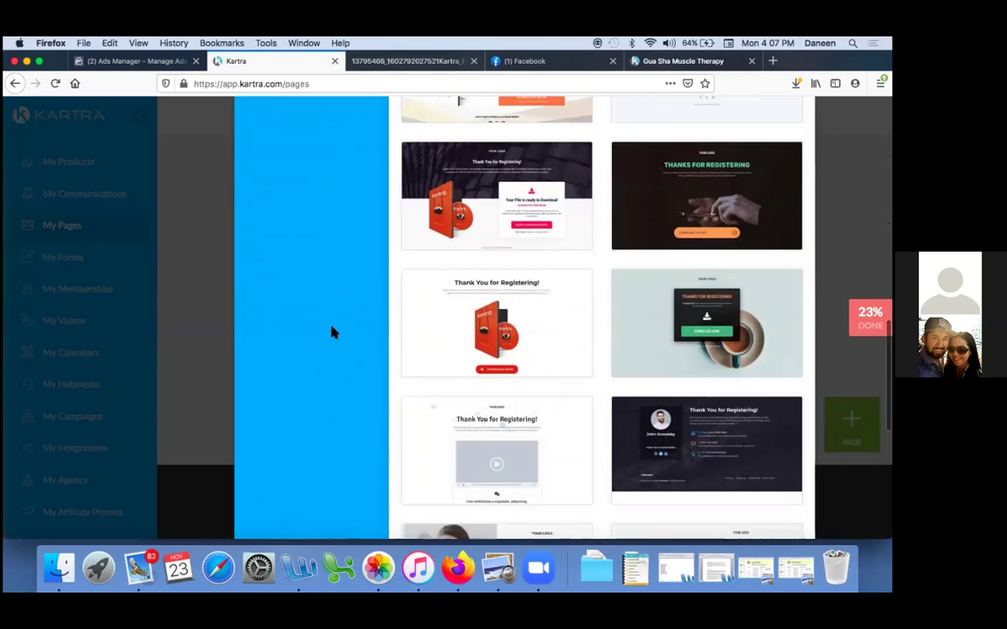
scroll(332, 332, down, 7)
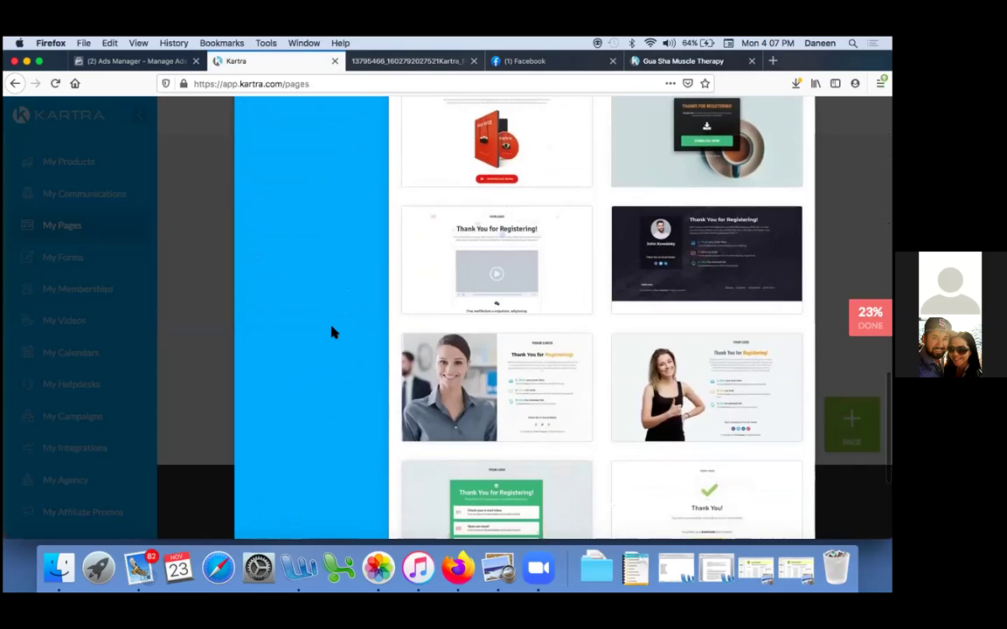
scroll(331, 332, down, 1)
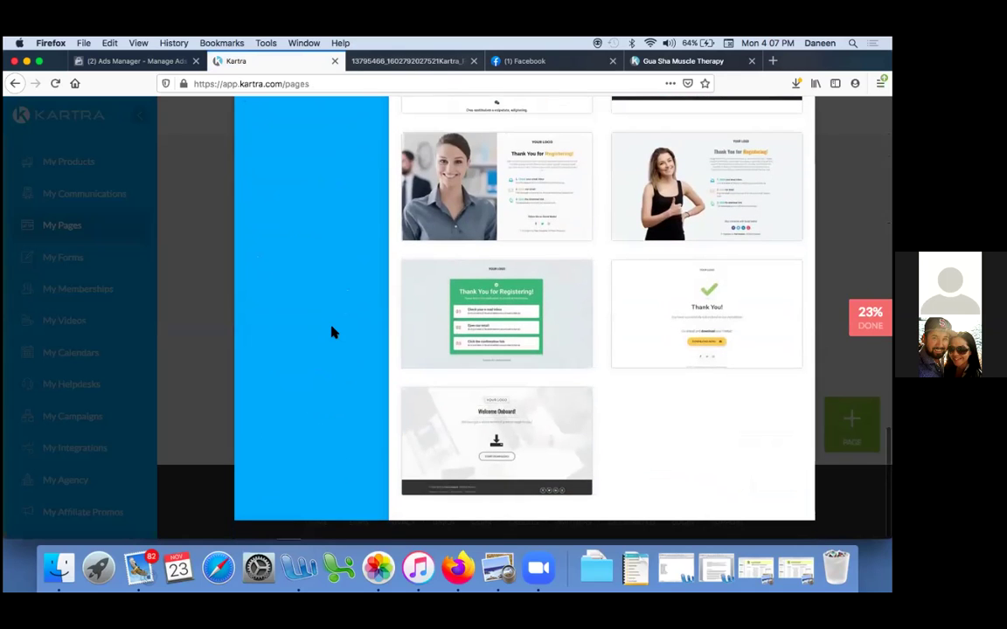
scroll(331, 332, up, 12)
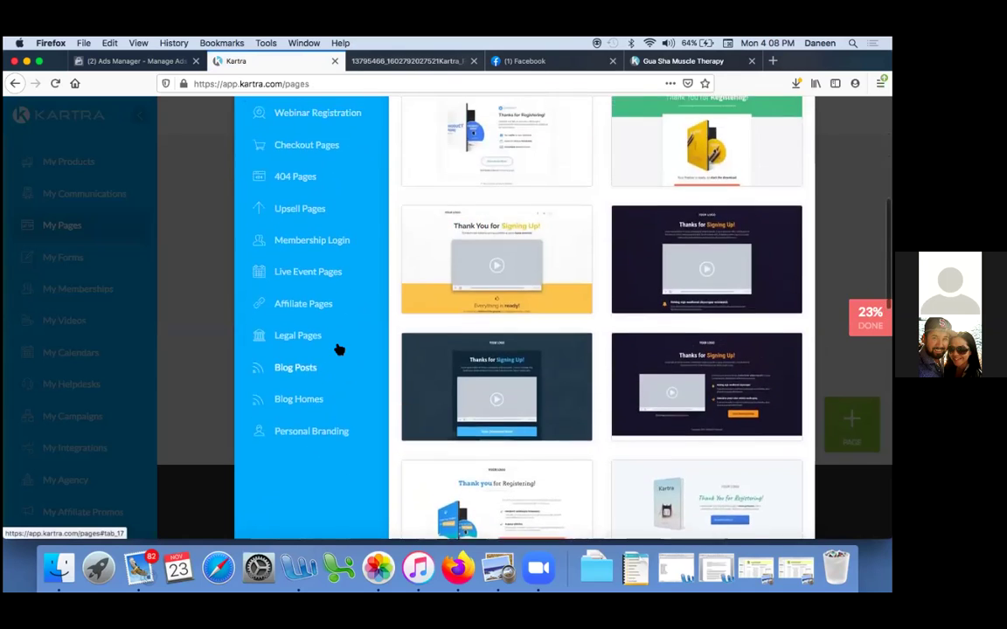
scroll(339, 350, up, 7)
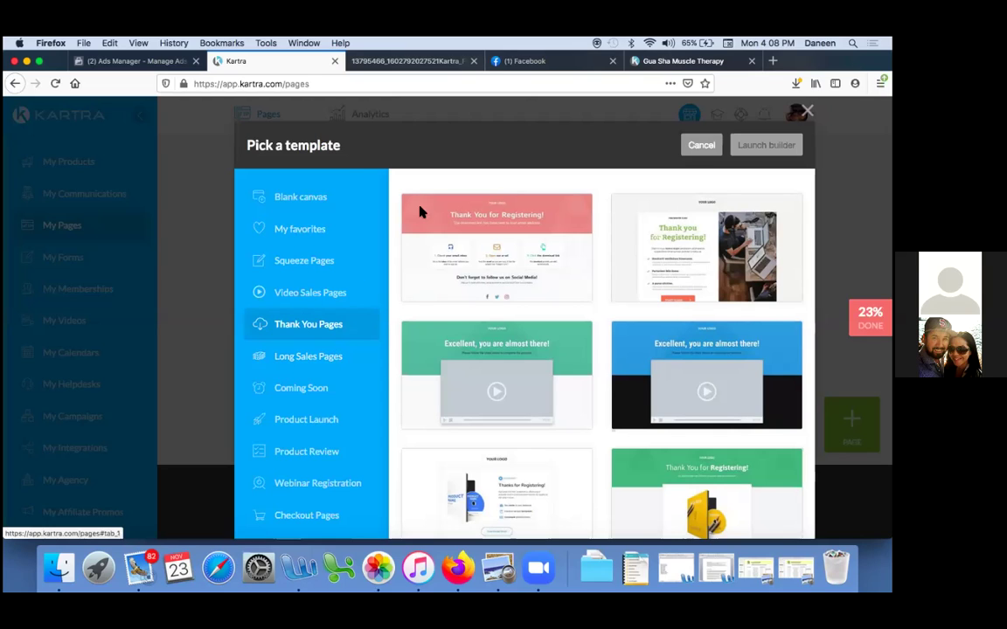
Launch the builder from the first Thank You for Registering template, naming the page 'Muscle Therapy Thank You'.
mouse_move(448, 232)
click(523, 247)
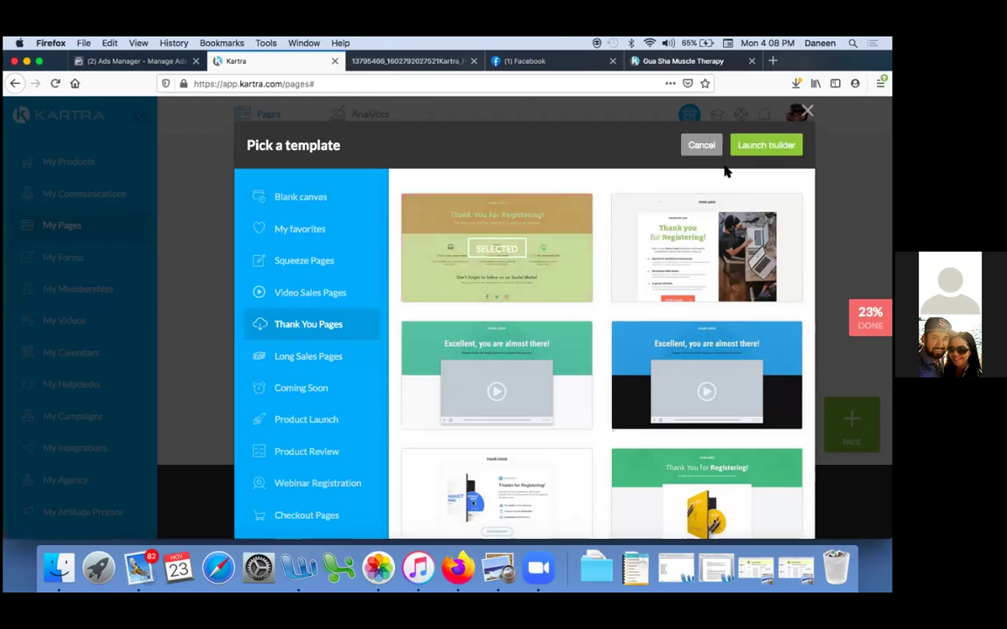
click(753, 145)
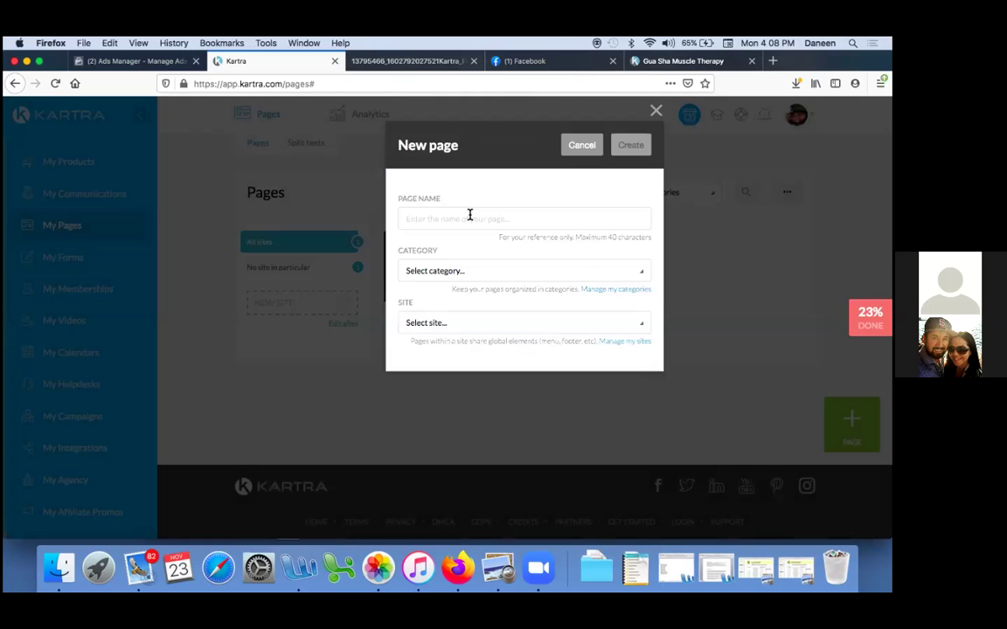
text(Thank You)
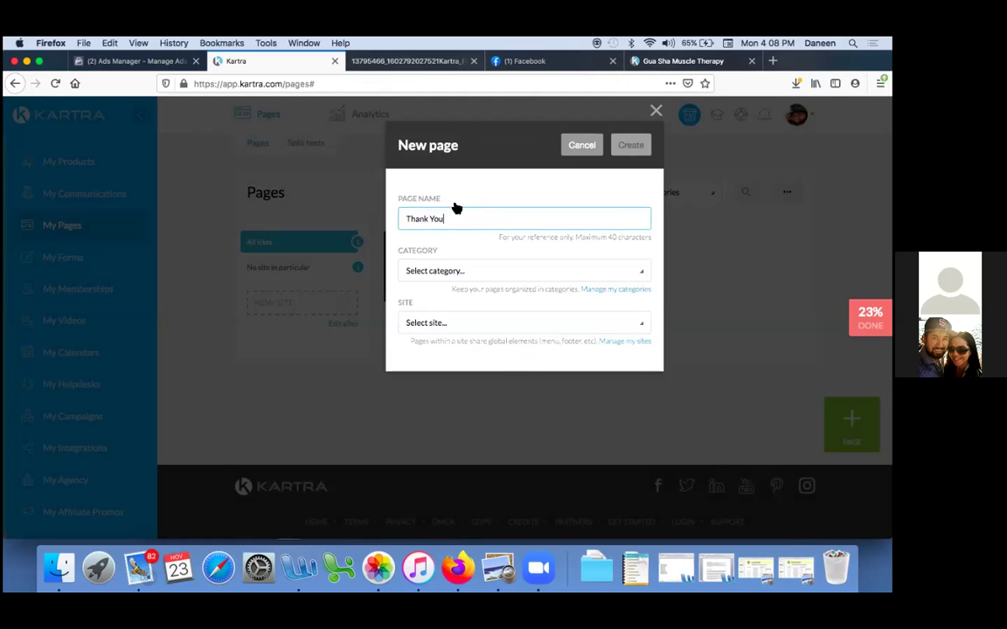
drag(450, 216, 346, 213)
key(Left)
text(Muscle Therapy)
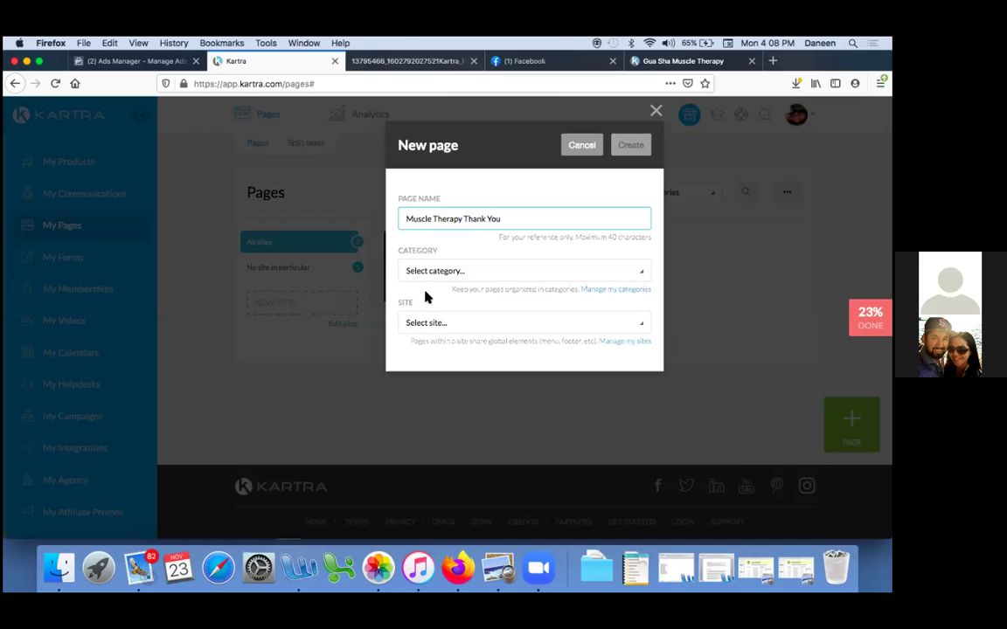
File the page under the Muscle Therapy category with no particular site, and create it.
click(645, 276)
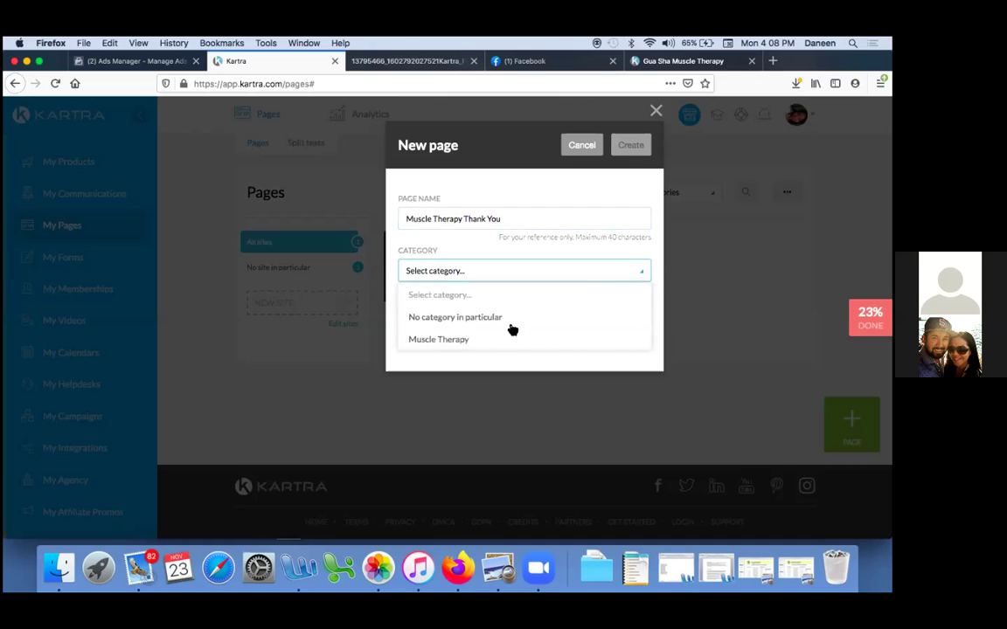
click(455, 340)
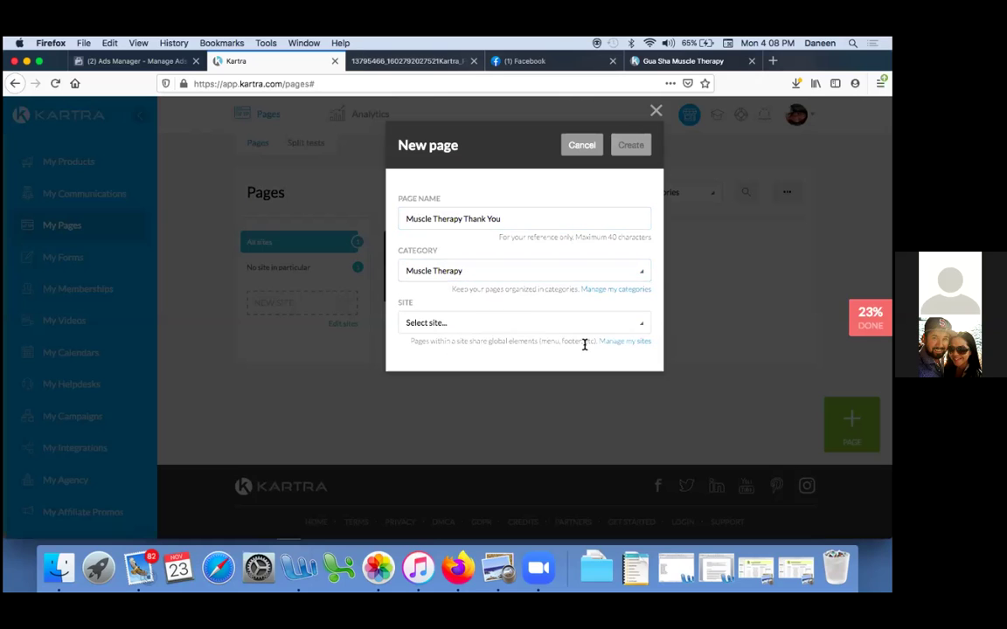
click(638, 325)
click(455, 371)
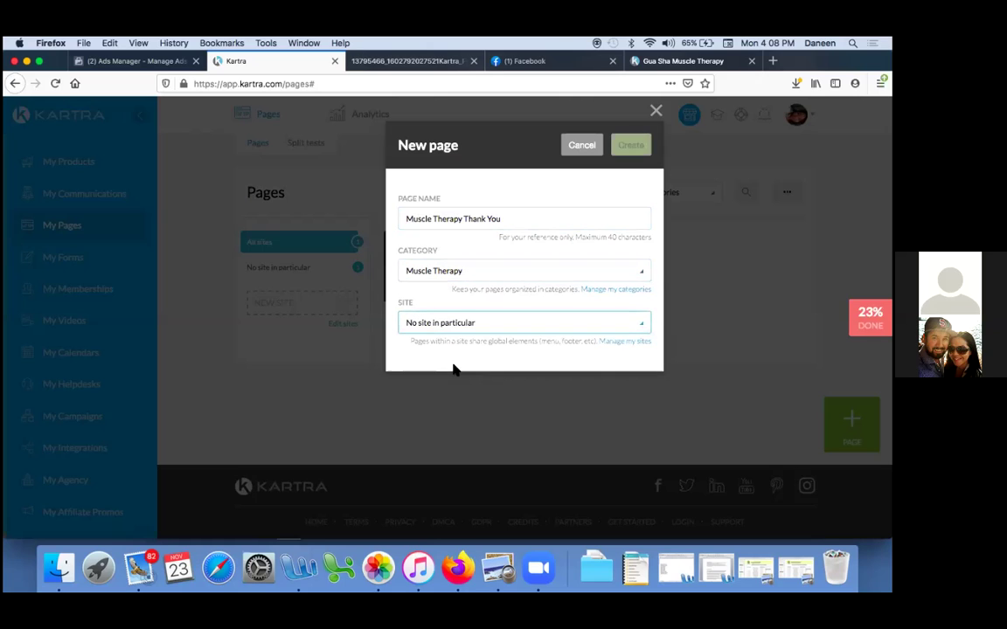
click(636, 146)
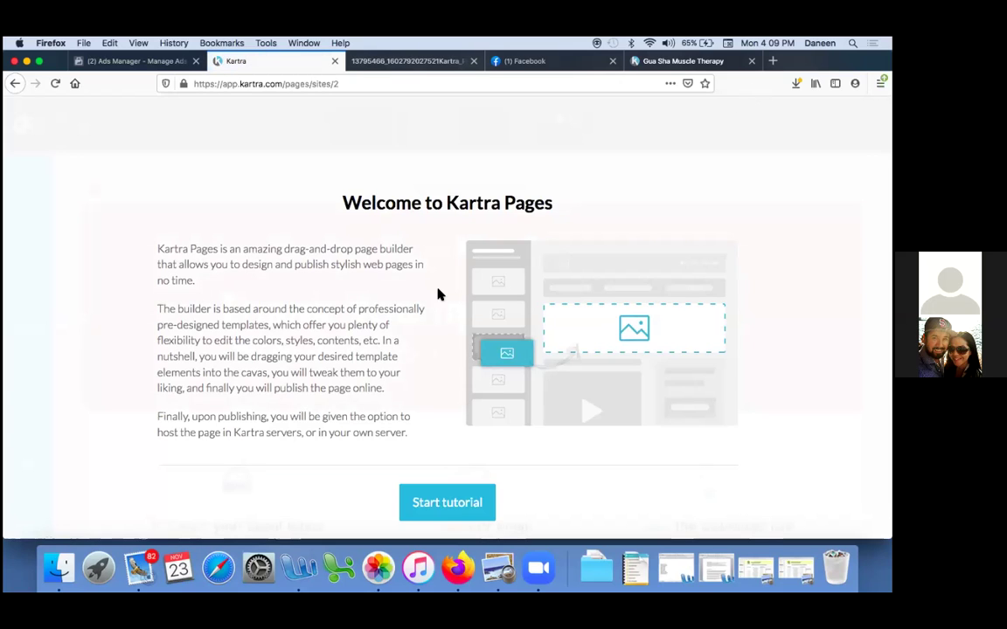
Start the builder walkthrough and advance through the Styles, sections, pop-ups and notification bar slides.
scroll(440, 295, down, 2)
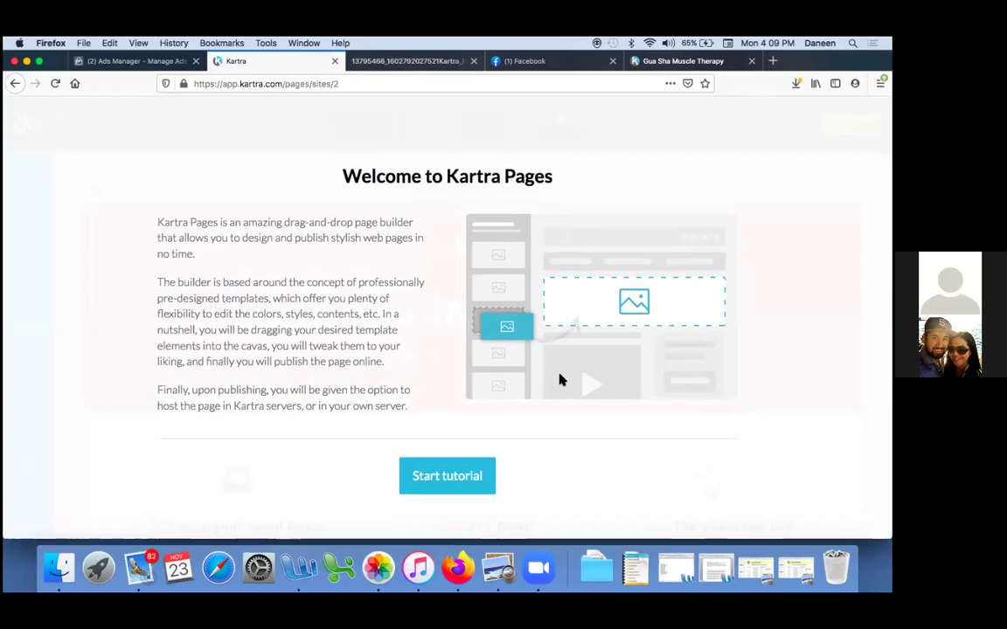
scroll(560, 379, up, 2)
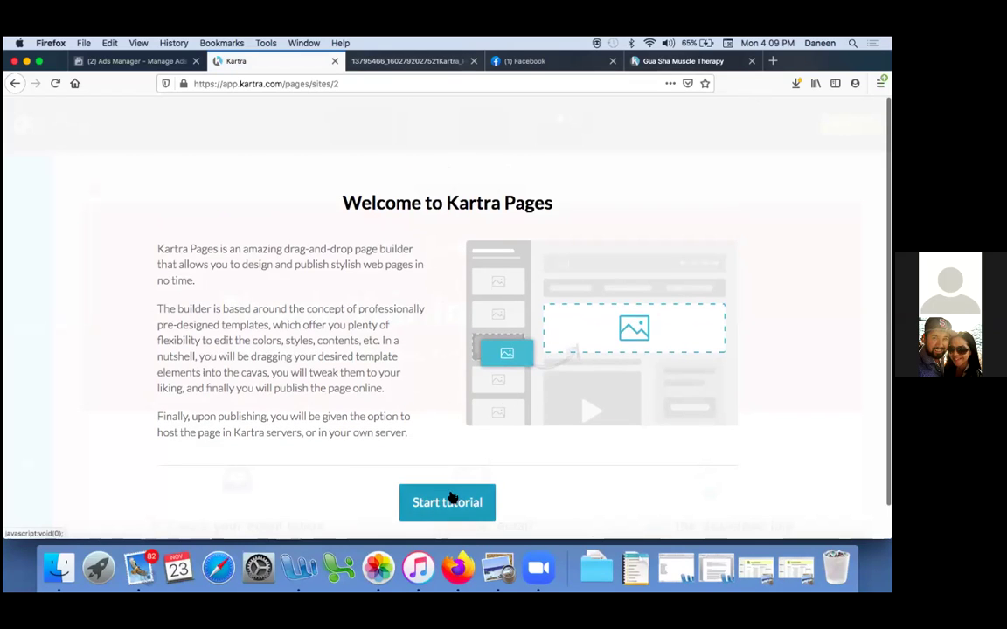
scroll(441, 397, down, 2)
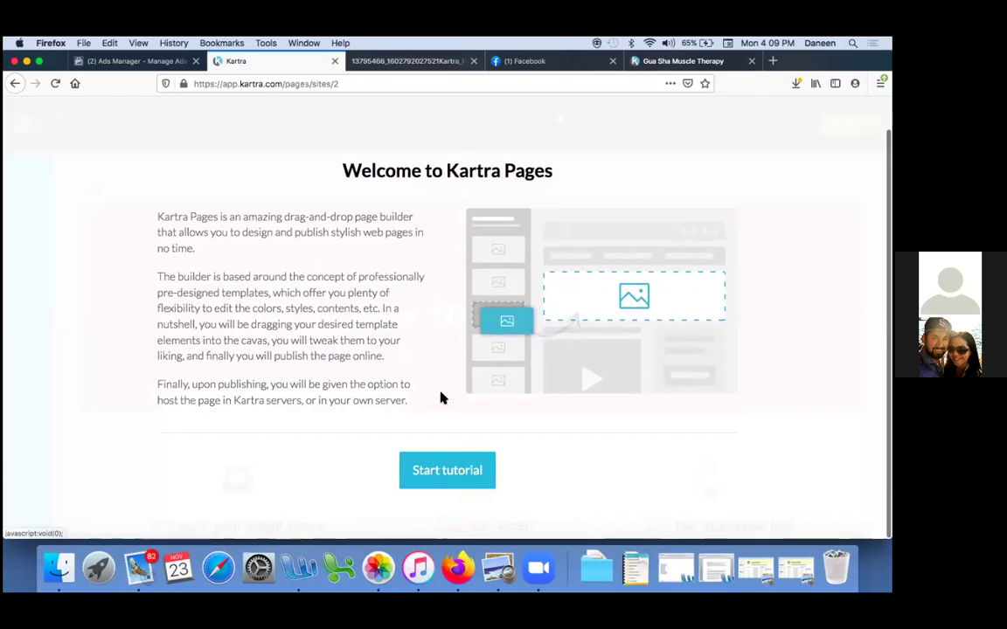
click(440, 462)
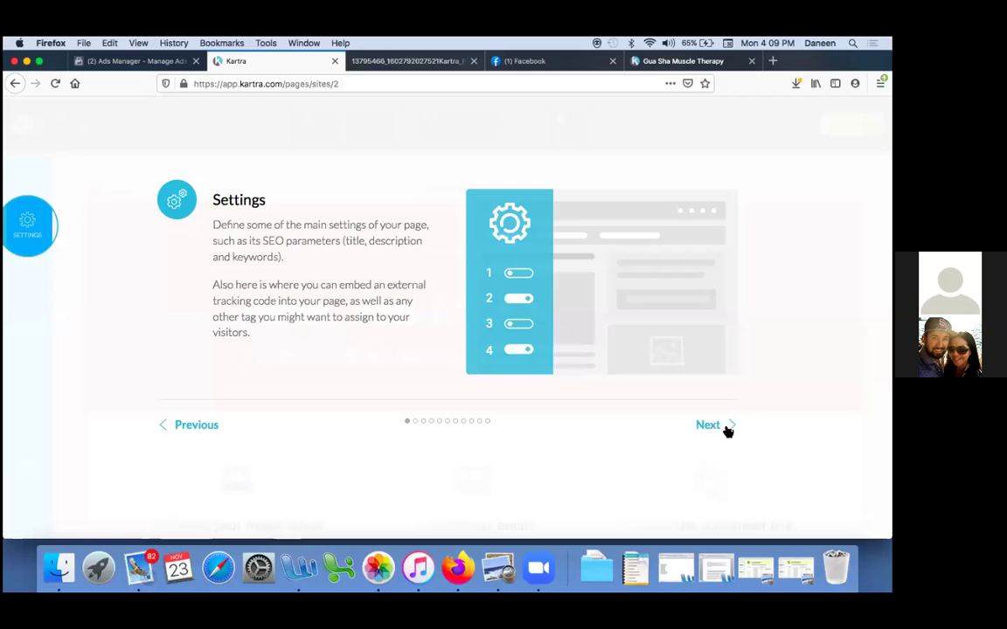
click(731, 428)
right_click(728, 427)
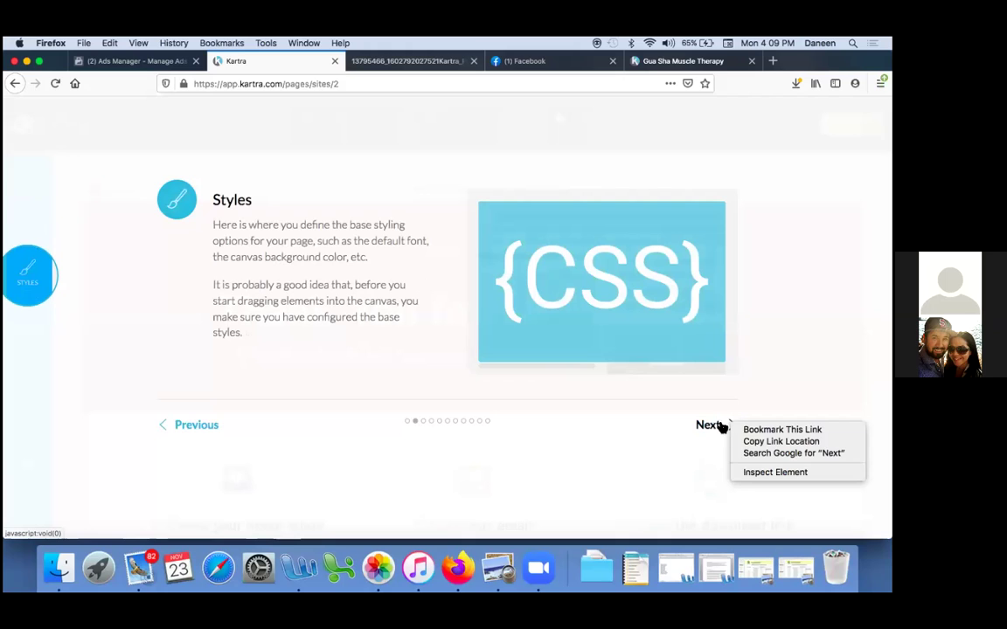
click(713, 428)
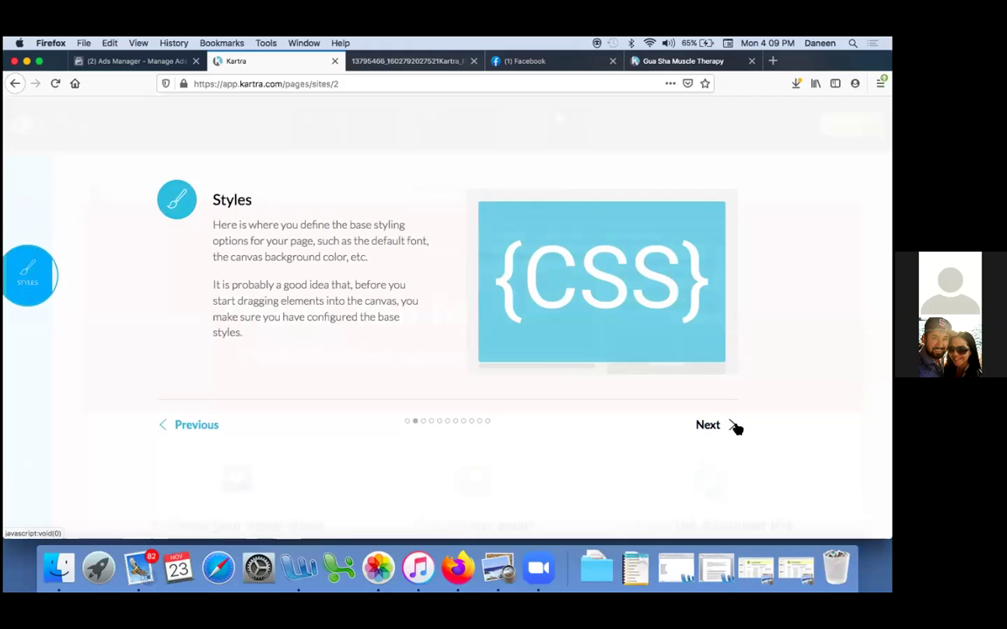
click(736, 427)
click(708, 525)
click(708, 510)
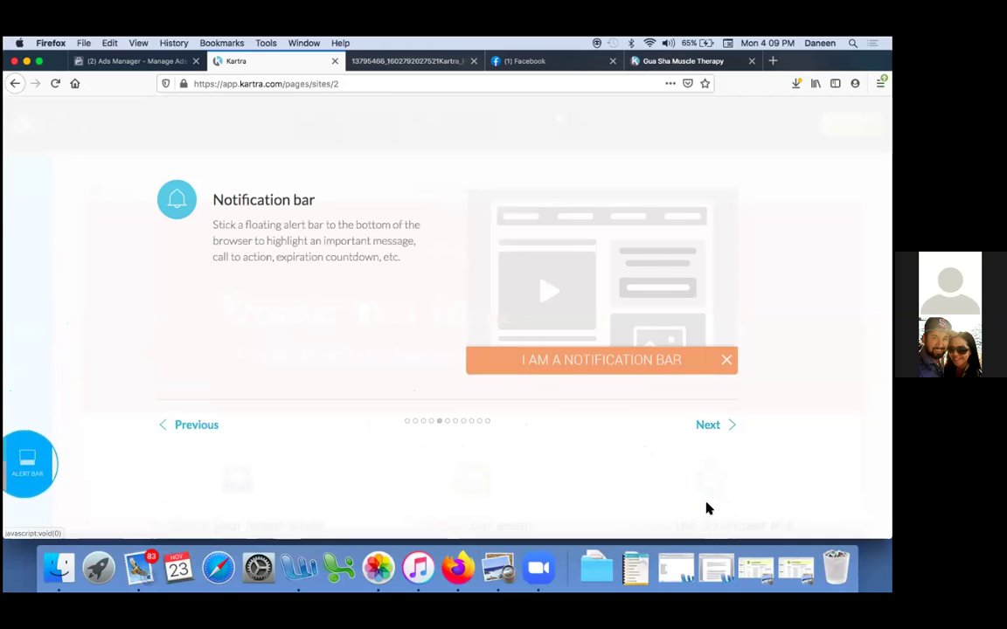
click(708, 425)
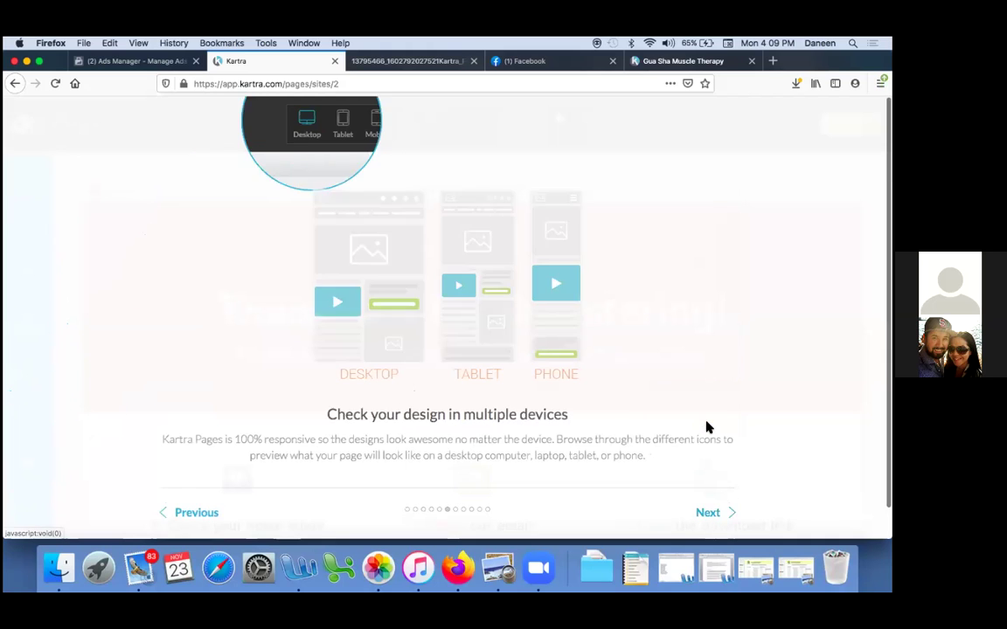
Continue through the column, asset-preparation and site-sharing slides, then finish the tutorial.
click(708, 511)
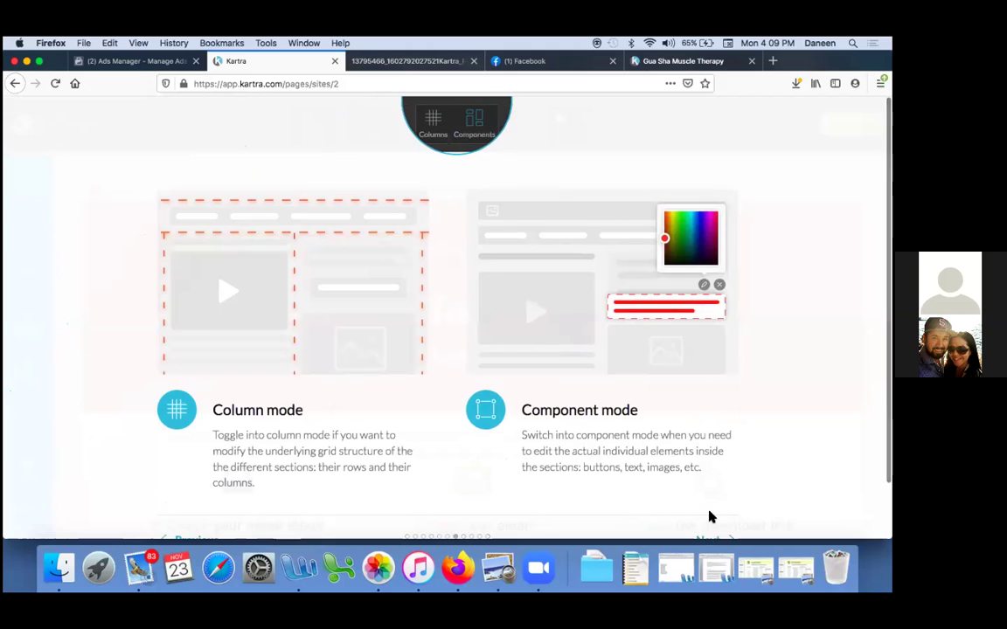
click(708, 484)
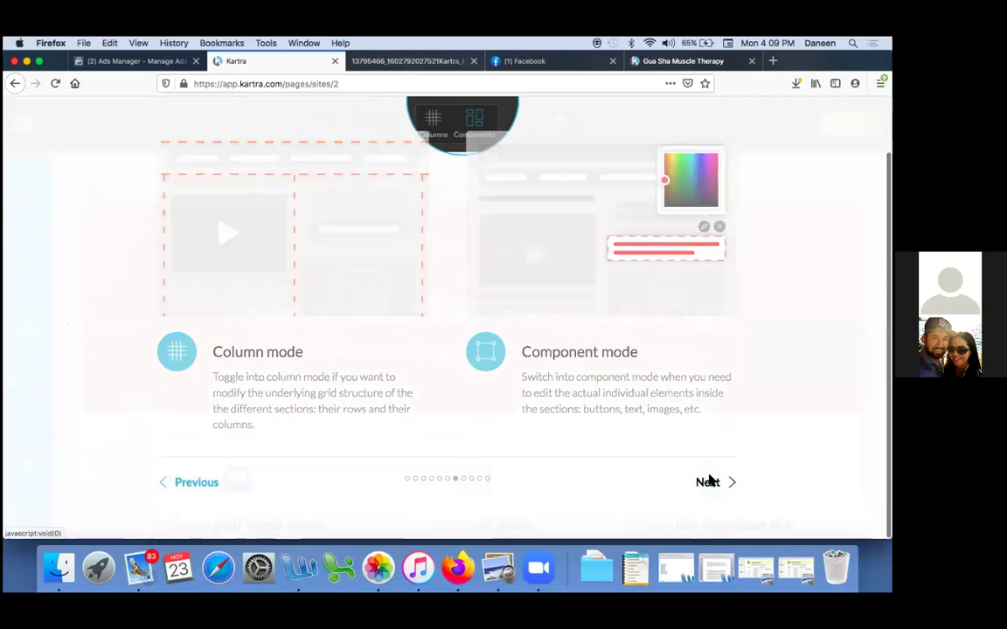
click(704, 527)
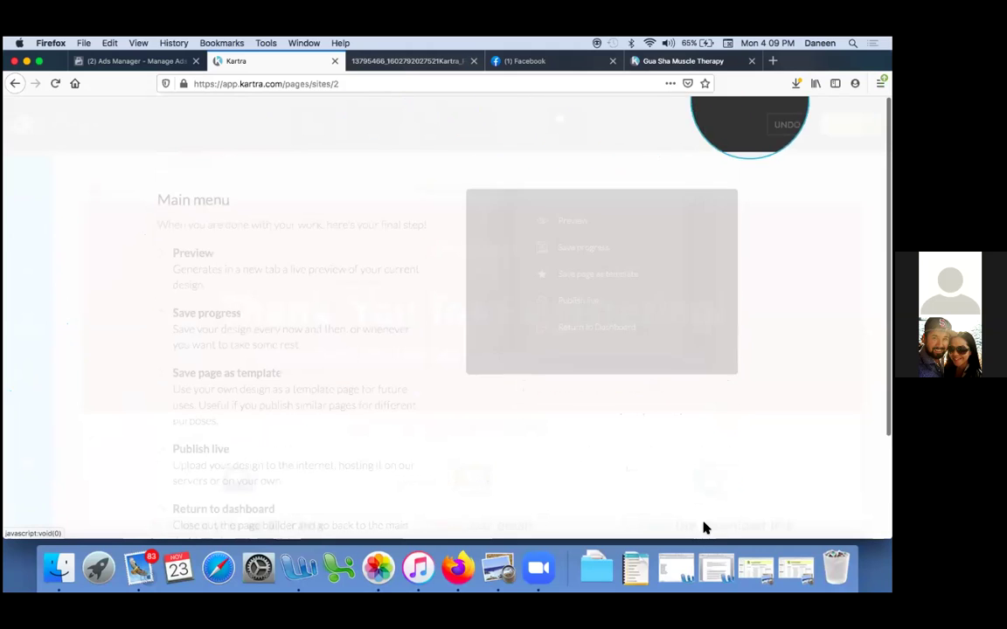
click(704, 486)
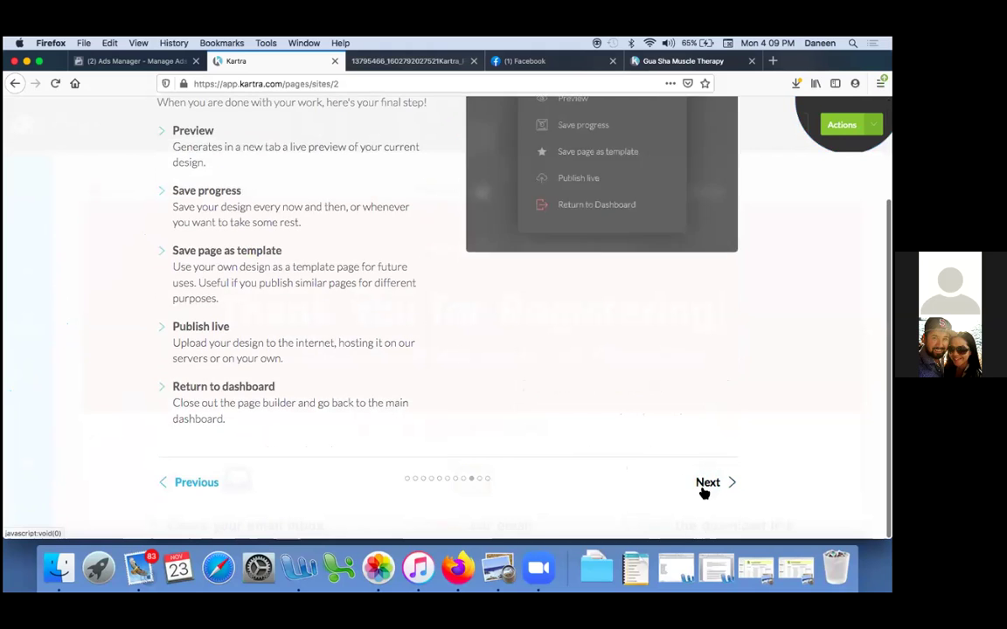
scroll(697, 470, down, 3)
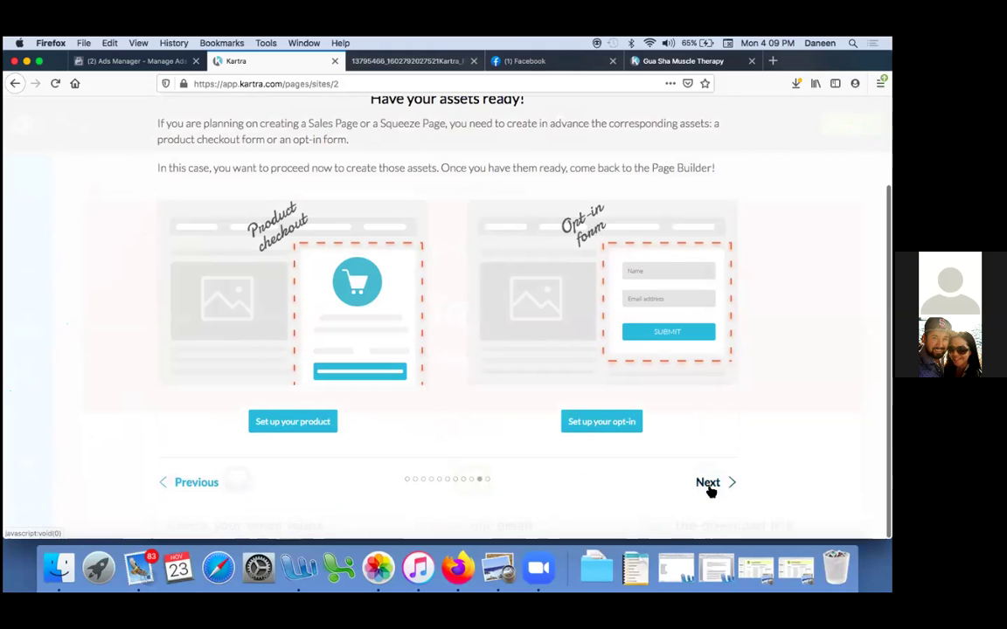
click(710, 487)
scroll(709, 490, down, 3)
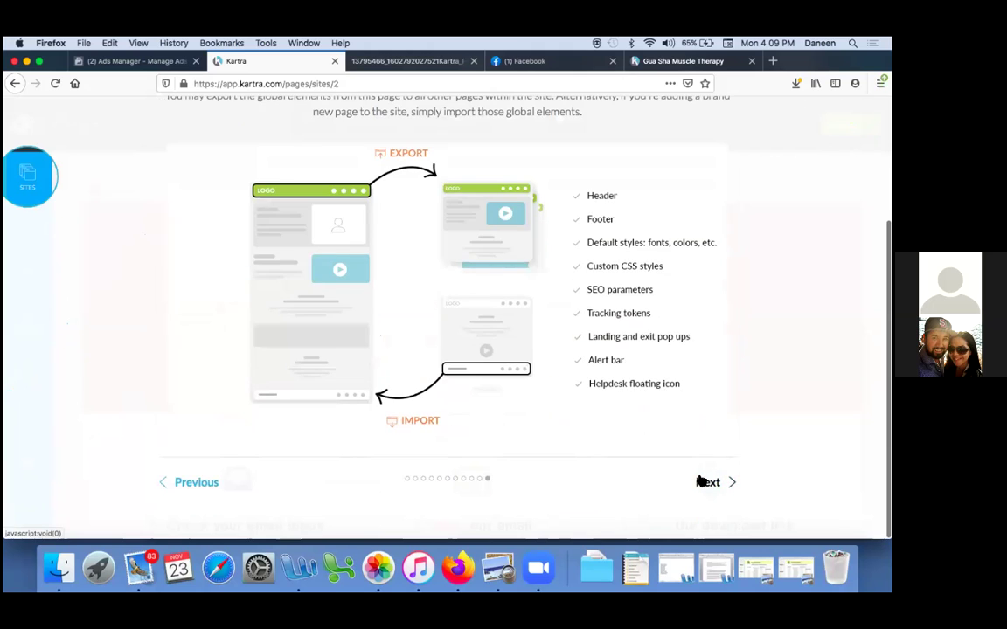
click(700, 479)
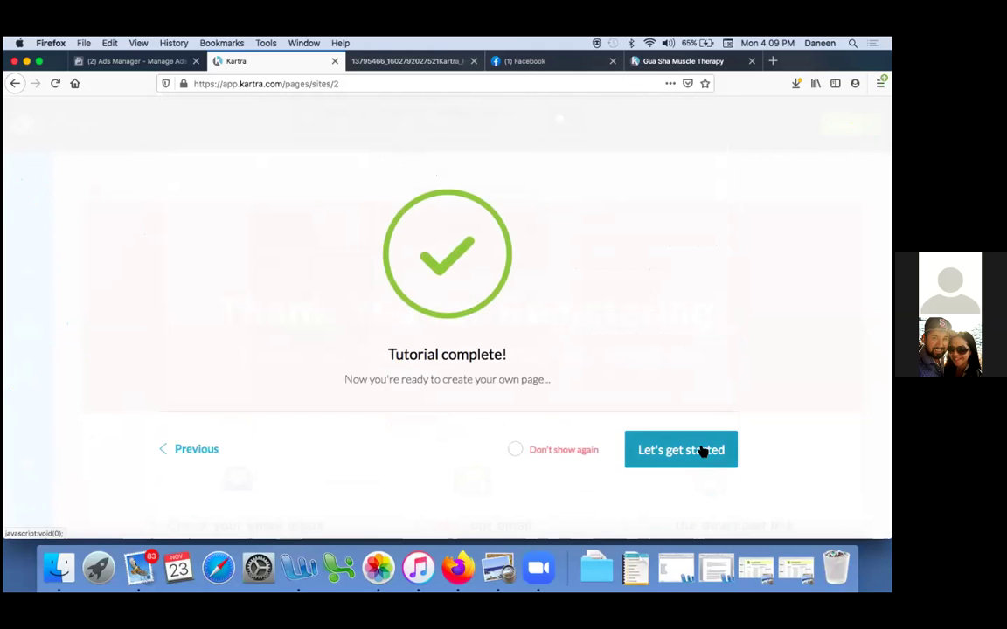
click(700, 448)
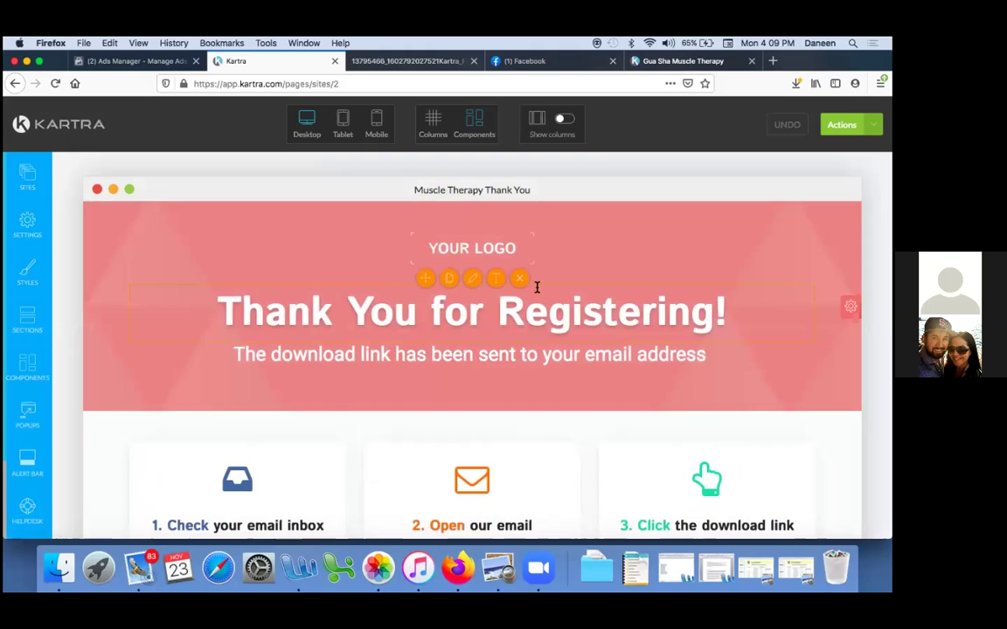
In SEO Parameters, replace the page title with 'Schedule Your Appointment Now'.
mouse_move(430, 249)
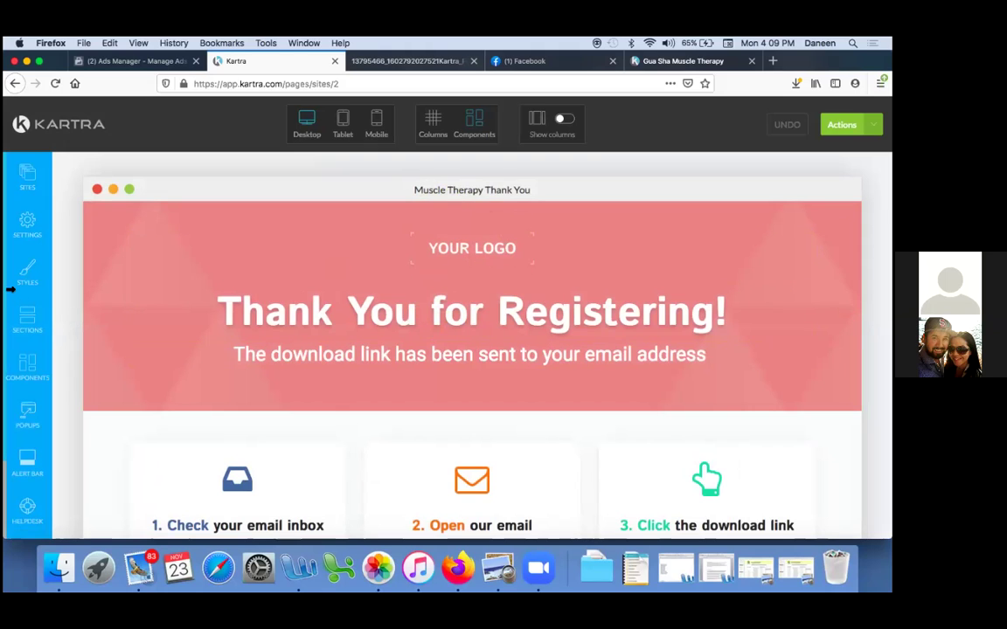
click(31, 230)
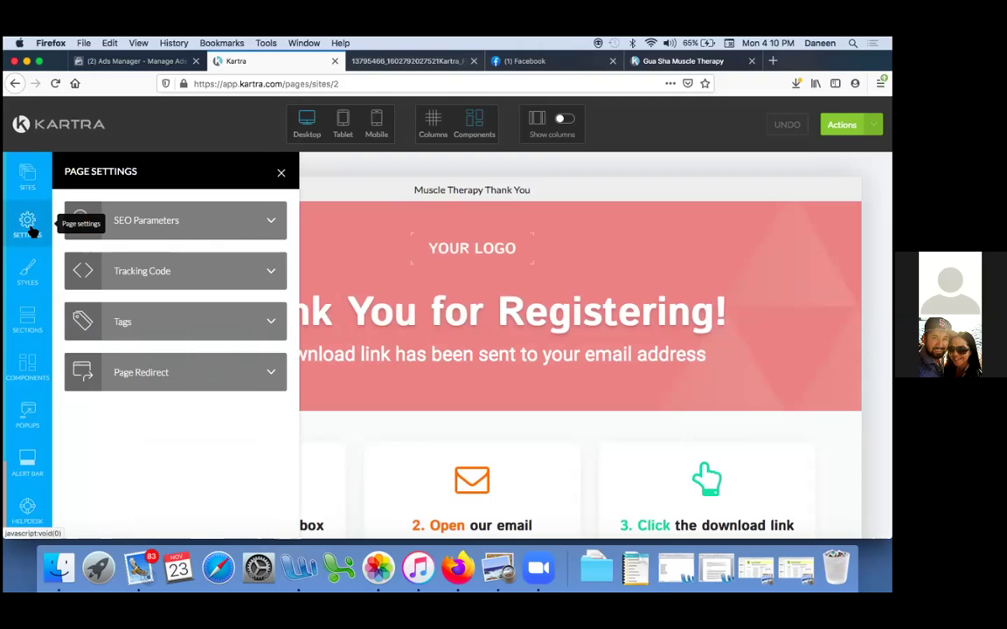
click(220, 223)
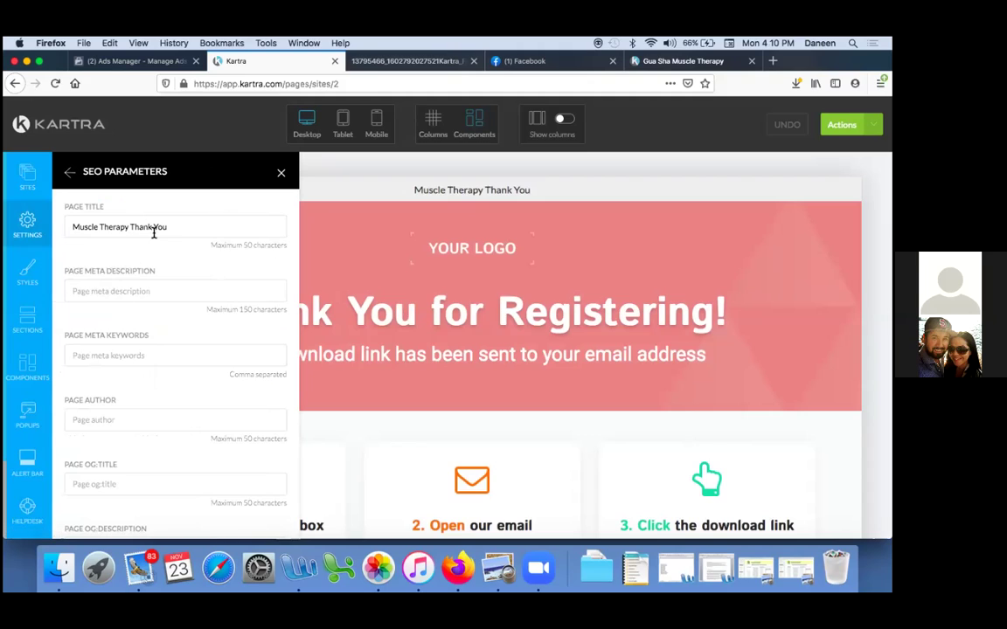
click(170, 227)
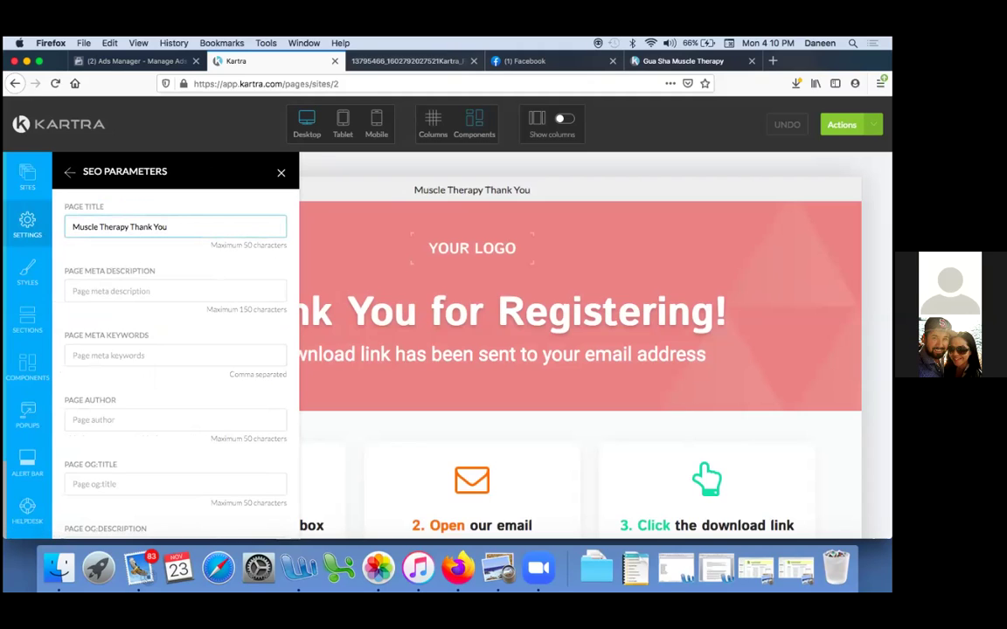
text(For Dow)
text(nloadin)
text(g You)
key(BackSpace)
key(BackSpace)
key(BackSpace)
key(BackSpace)
key(BackSpace)
key(BackSpace)
key(BackSpace)
key(BackSpace)
key(BackSpace)
key(BackSpace)
drag(193, 225, 11, 221)
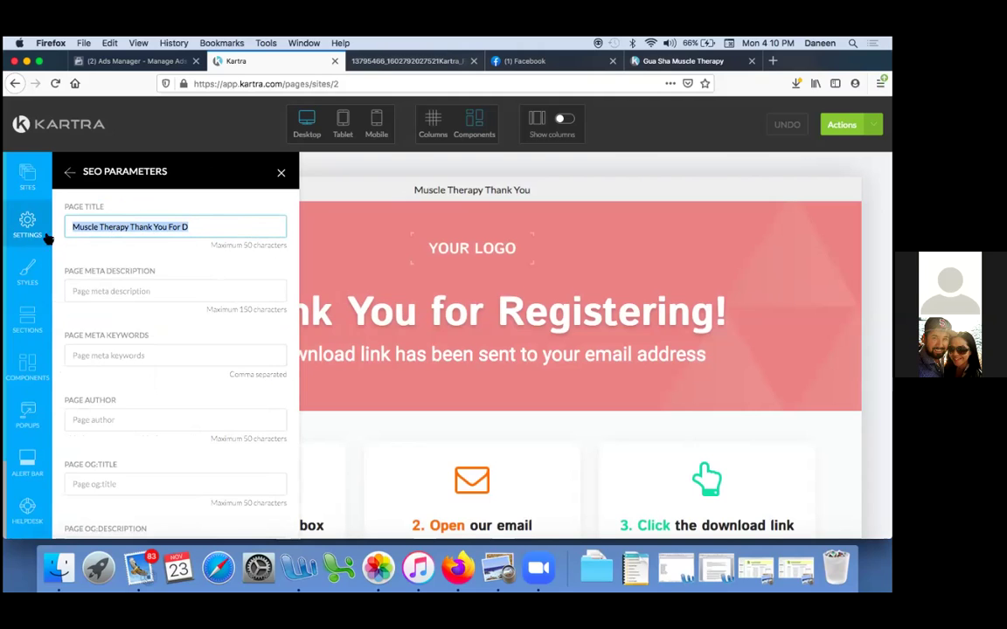
text(Sche)
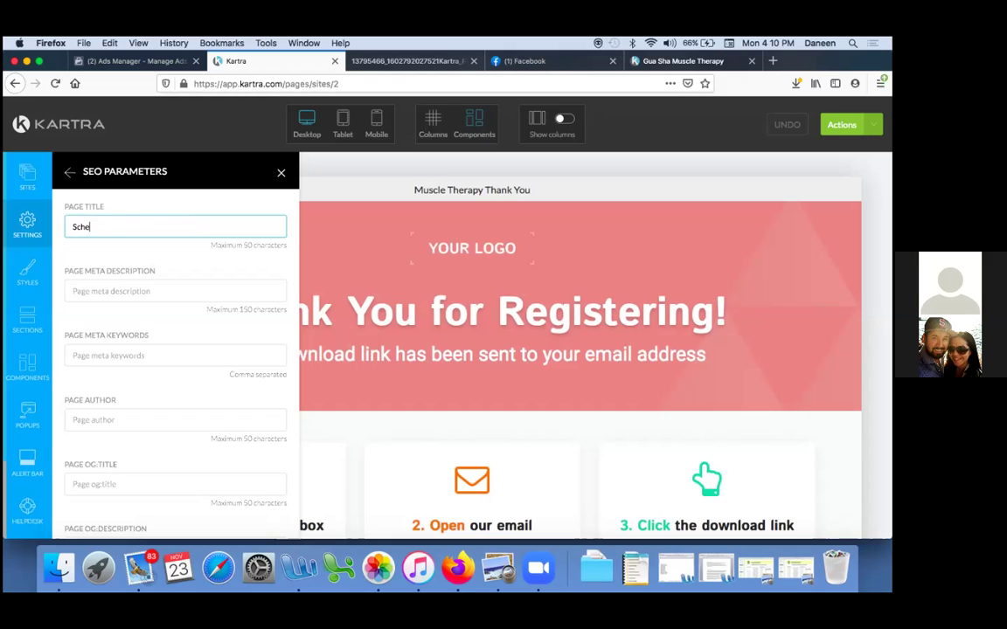
text(dule Your Appointment Now)
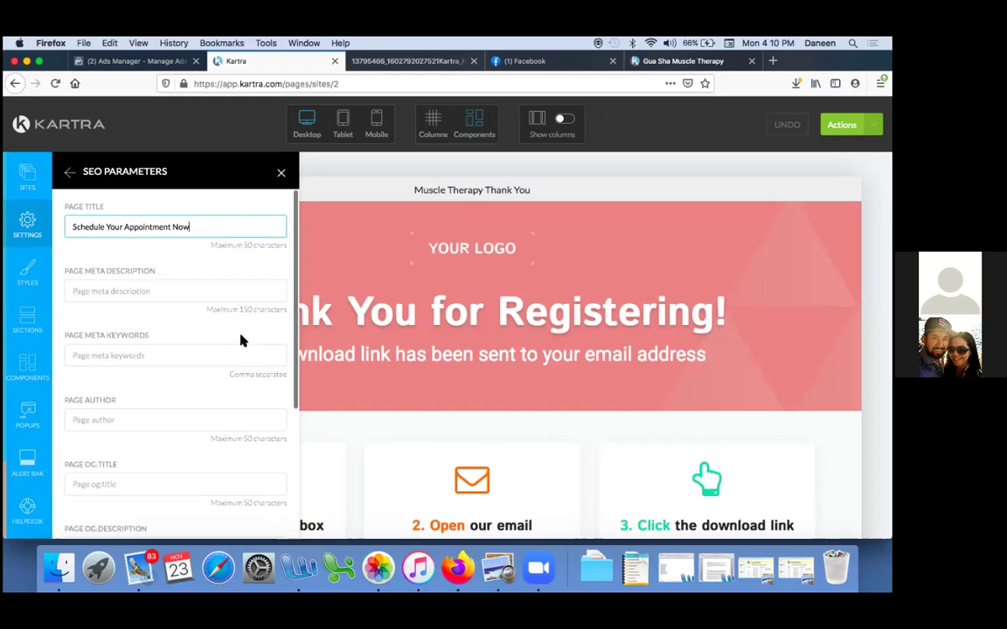
Apply the updated SEO title to the page.
scroll(243, 340, down, 4)
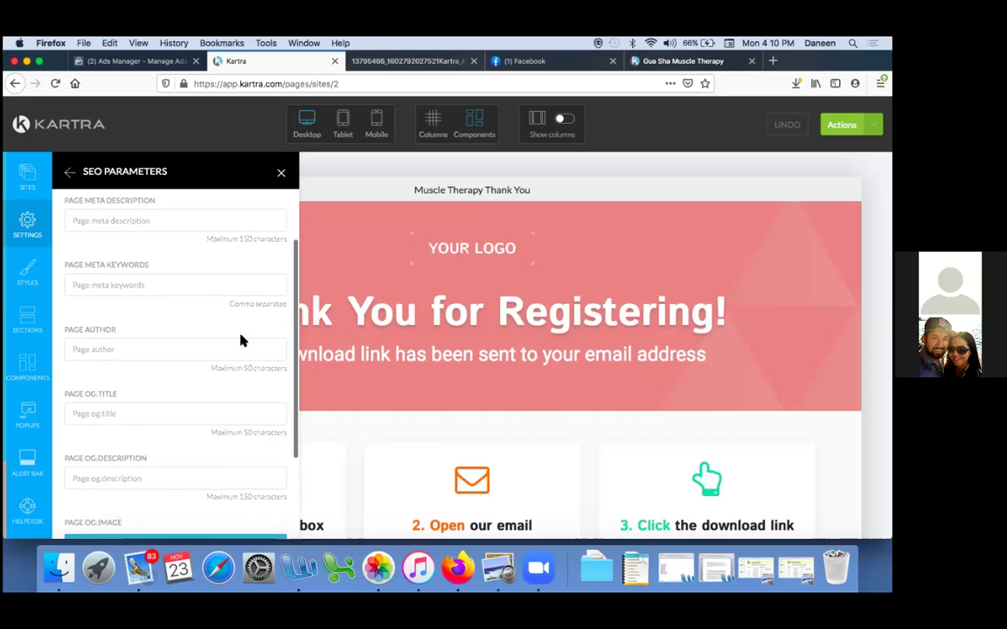
scroll(242, 338, down, 1)
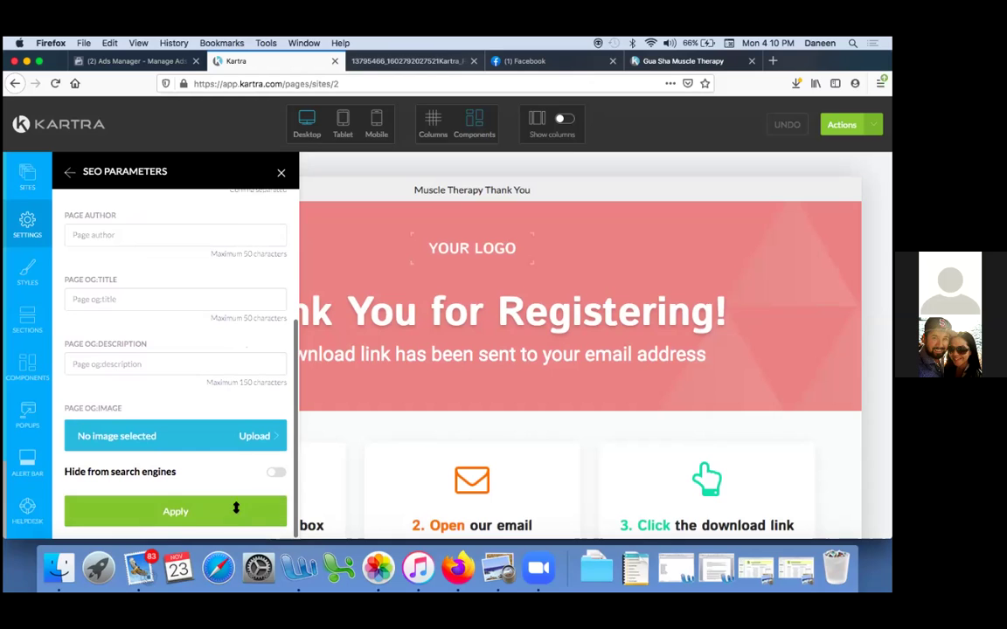
click(183, 514)
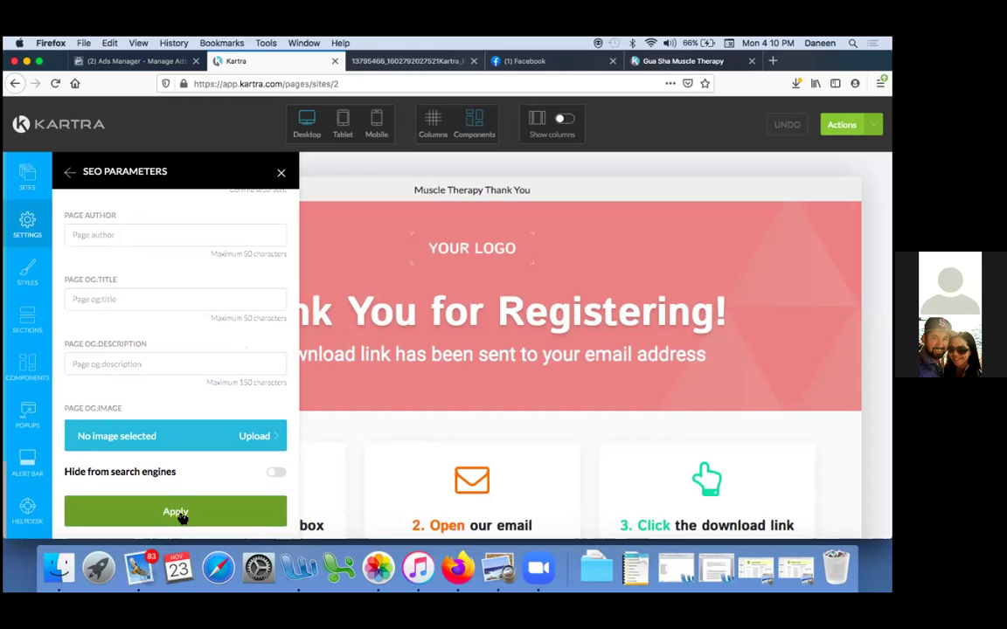
click(182, 517)
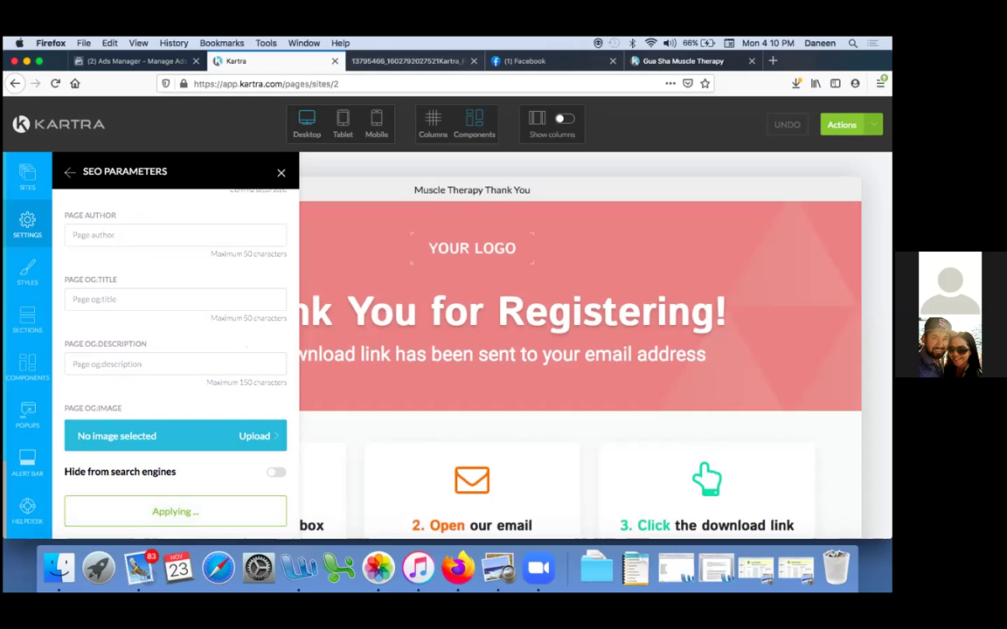
click(842, 124)
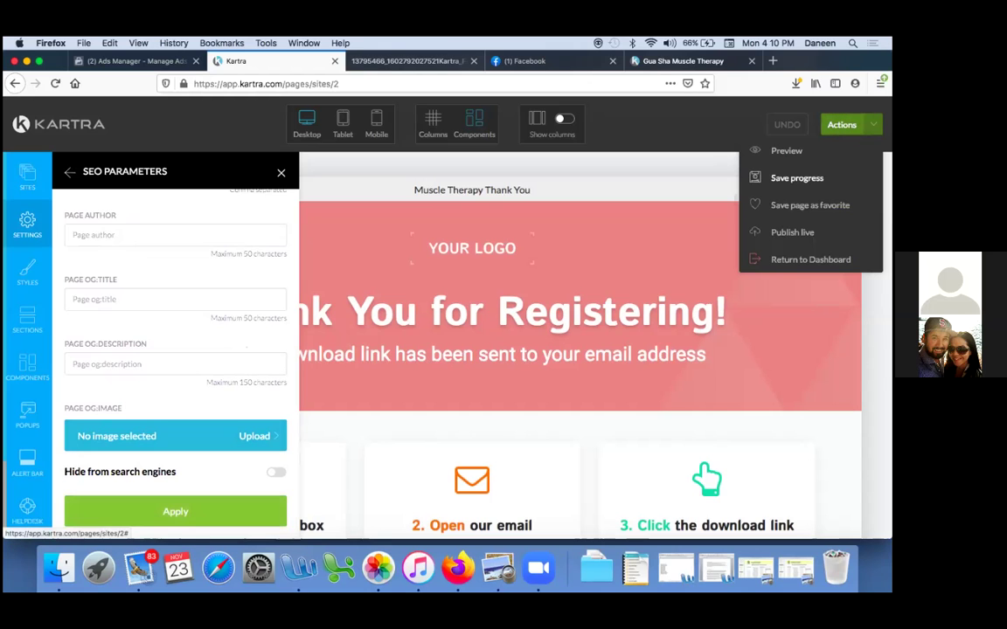
Save the page's progress and publish it live, choosing to get a direct page link.
click(797, 178)
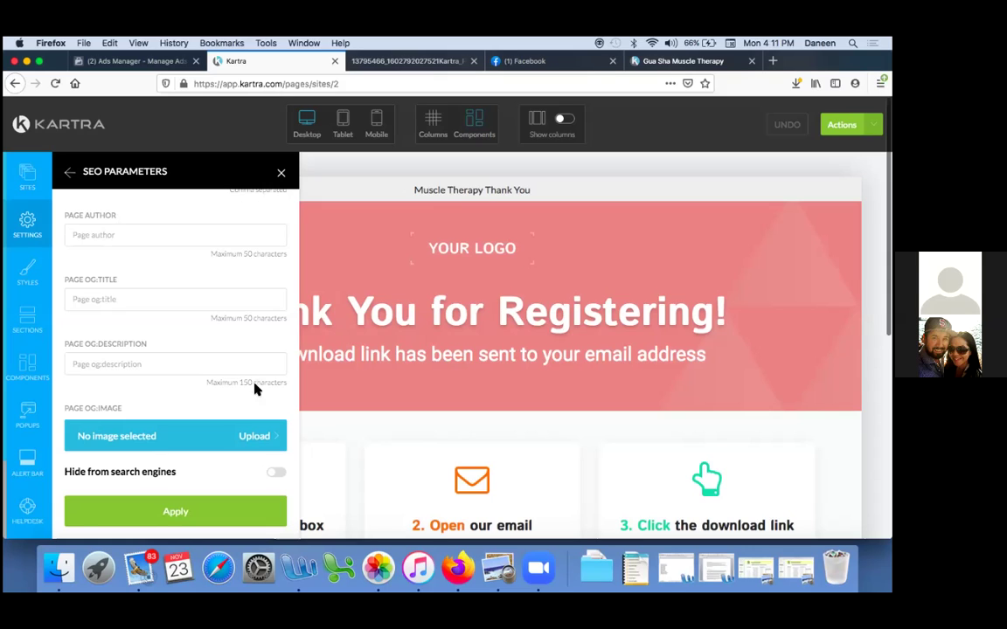
click(842, 124)
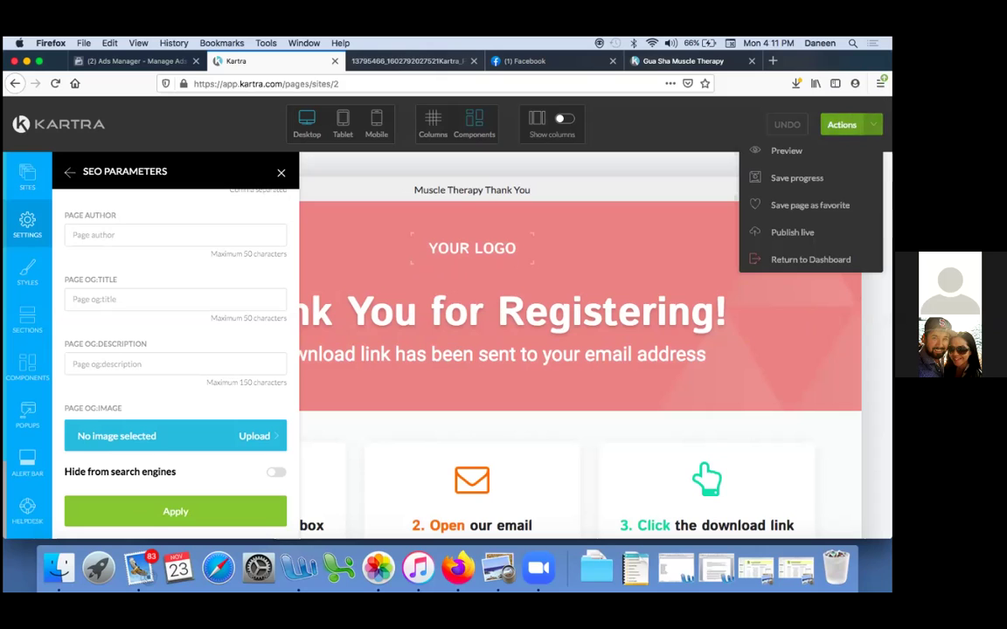
click(791, 232)
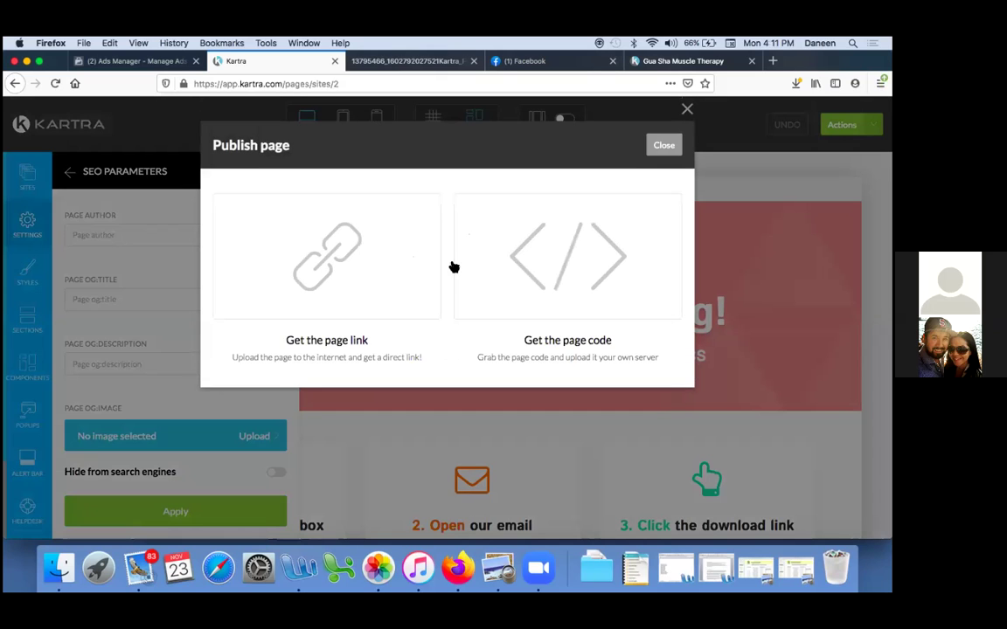
mouse_move(335, 343)
mouse_down()
mouse_move(411, 433)
mouse_move(672, 427)
mouse_up()
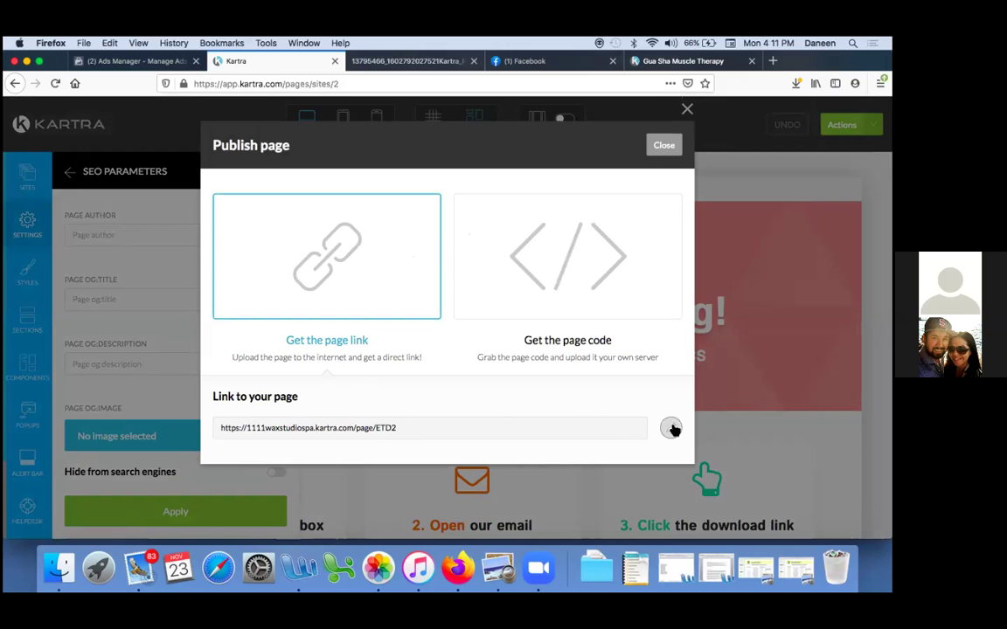
Replace the ETD2 link name with 'ScheduleAppointment', then close the publish window unsaved.
click(672, 428)
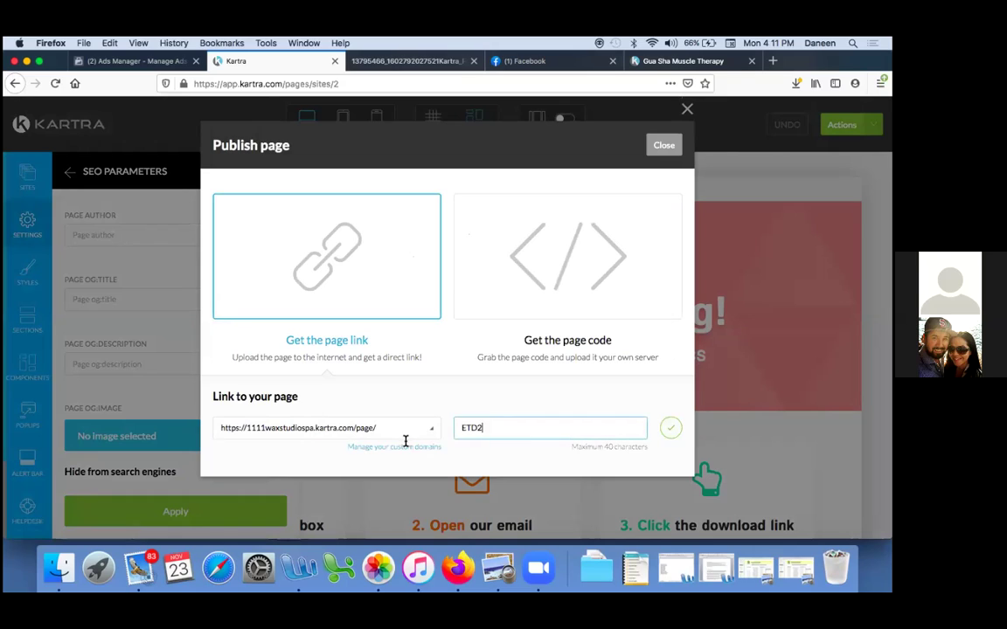
key(BackSpace)
key(BackSpace)
key(BackSpace)
key(BackSpace)
text(ScheduleAppointment)
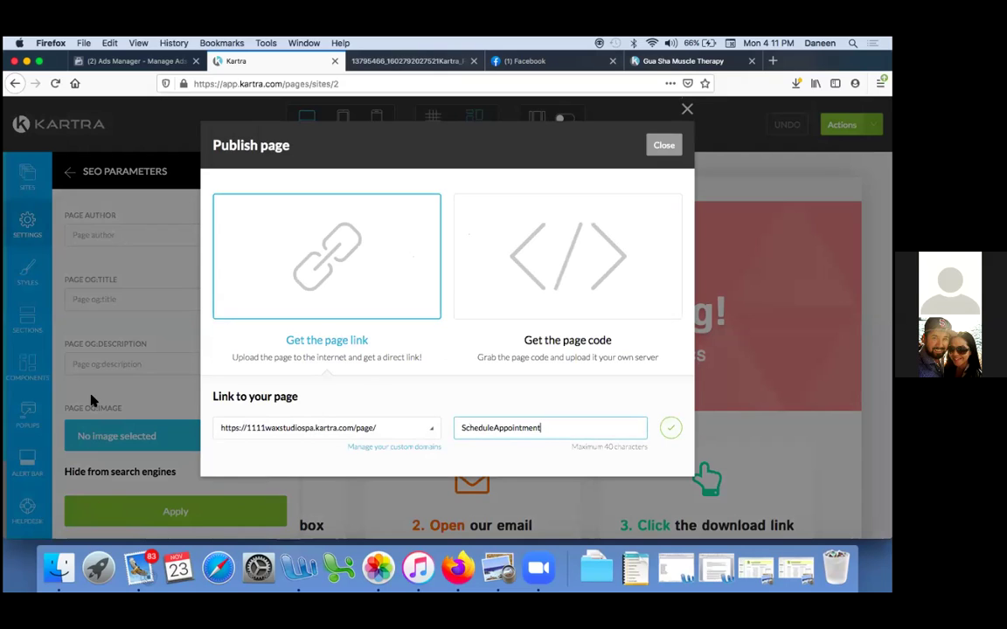
click(664, 145)
scroll(141, 280, up, 5)
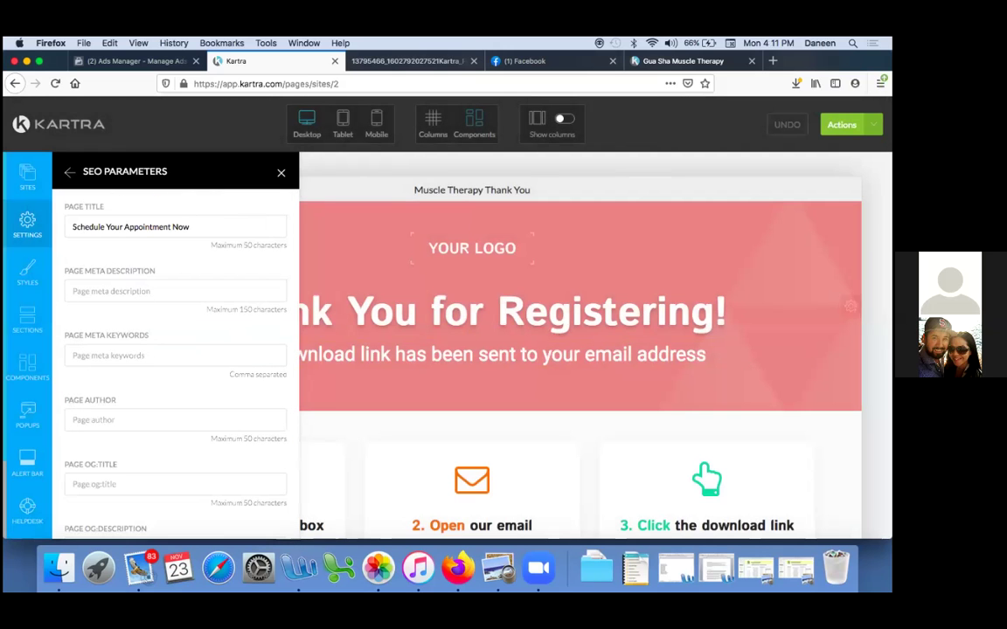
click(842, 124)
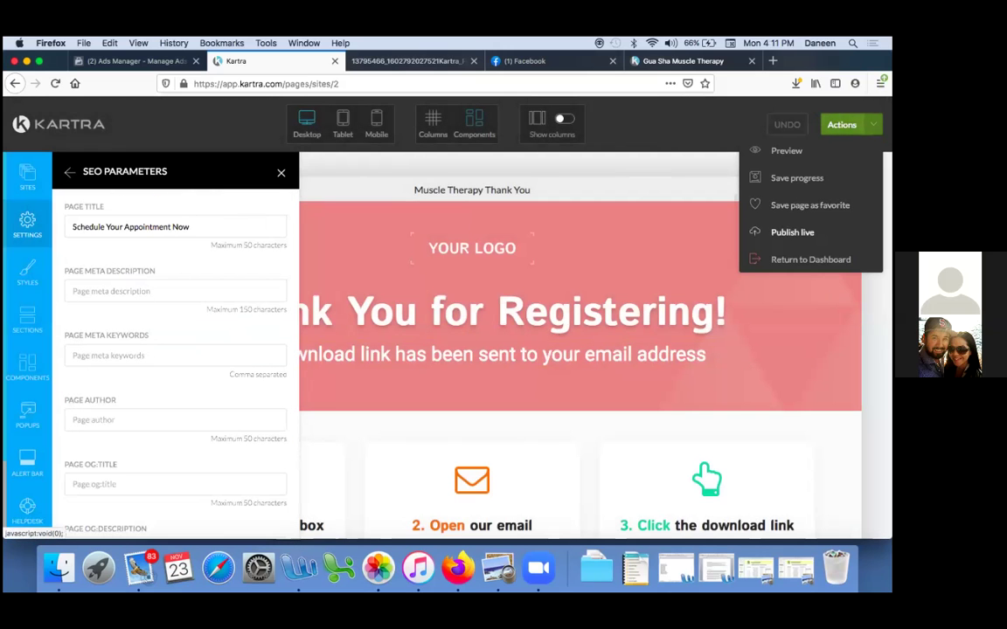
Publish live again and save the page slug as 'ScheduleYourAppointmentNow'.
click(792, 232)
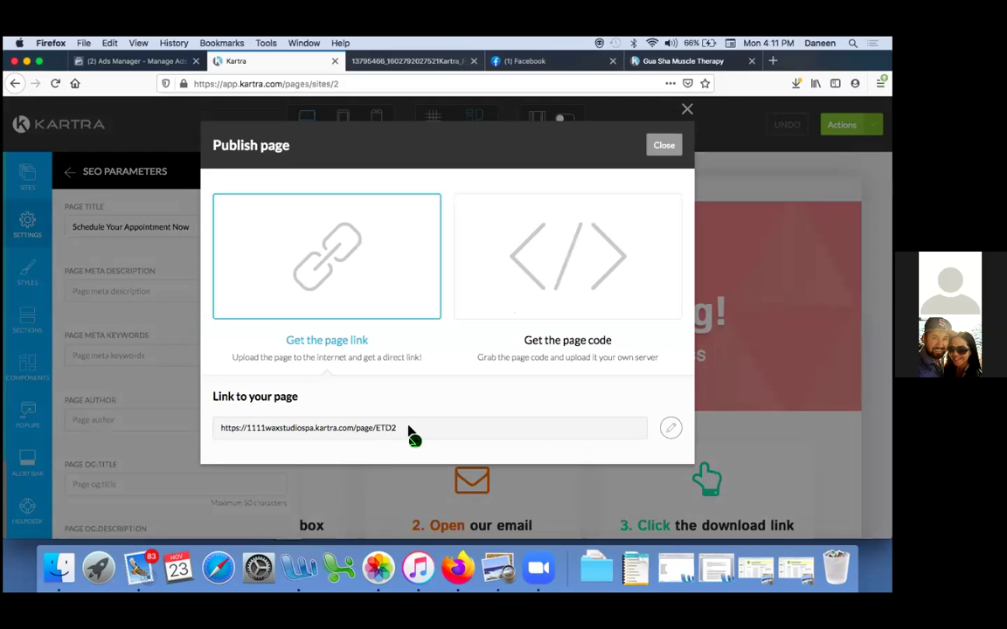
click(670, 425)
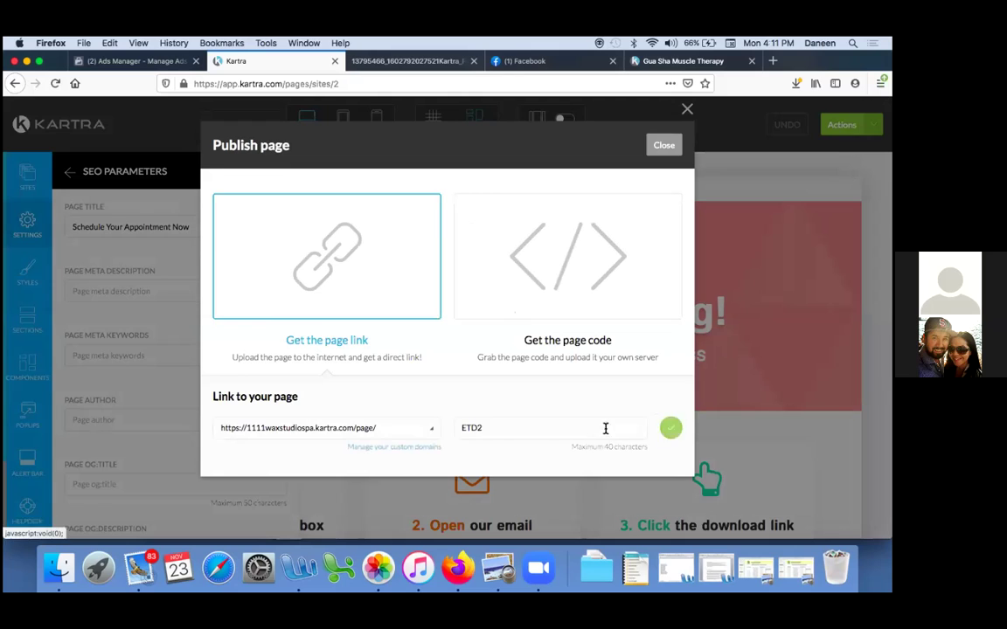
double_click(573, 435)
text(ScheduleYOu)
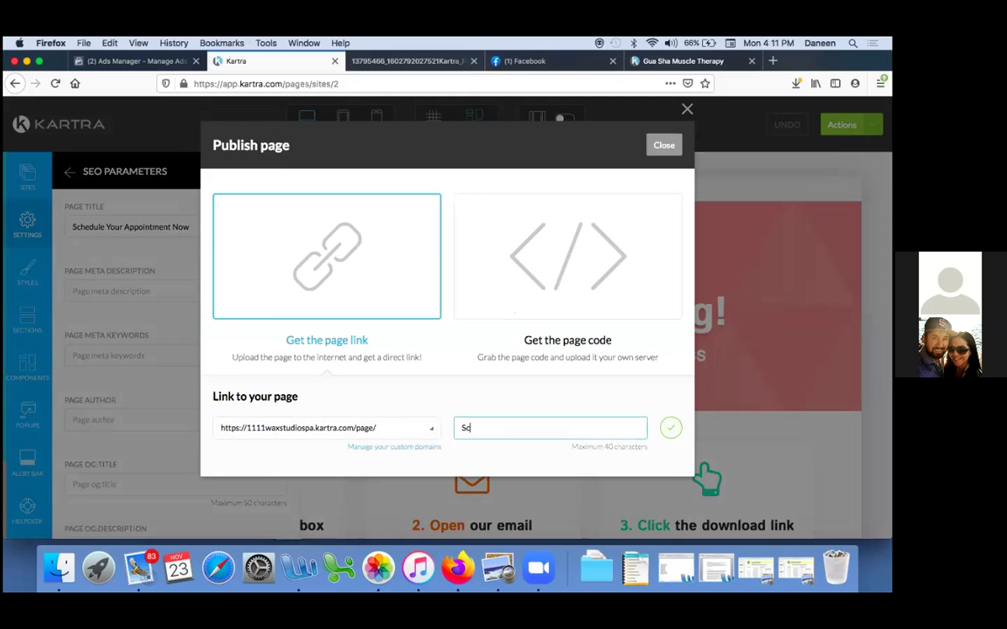
key(BackSpace)
key(BackSpace)
text(ourAppointmentNow)
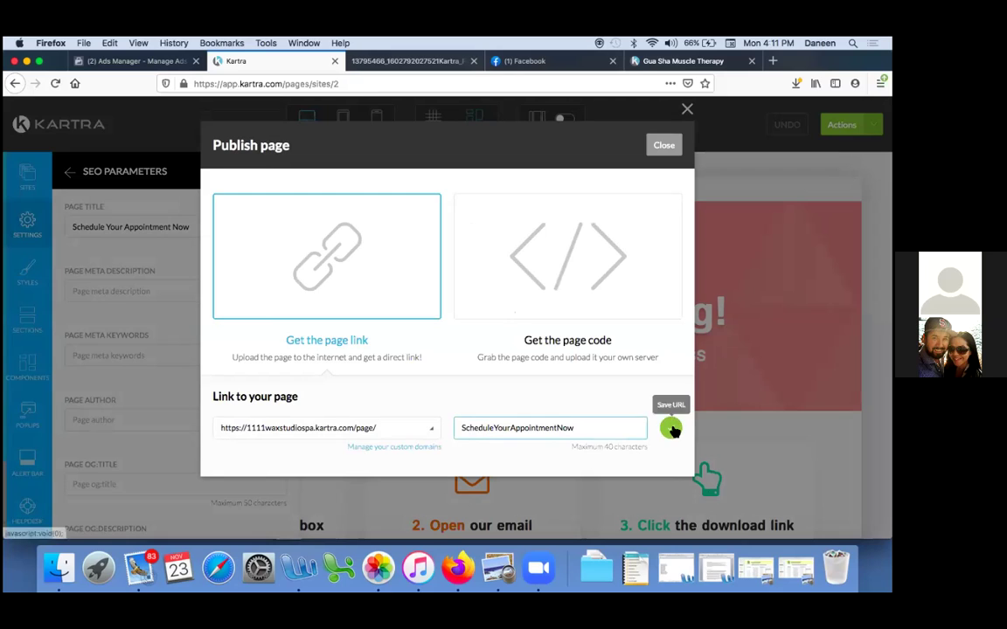
click(671, 429)
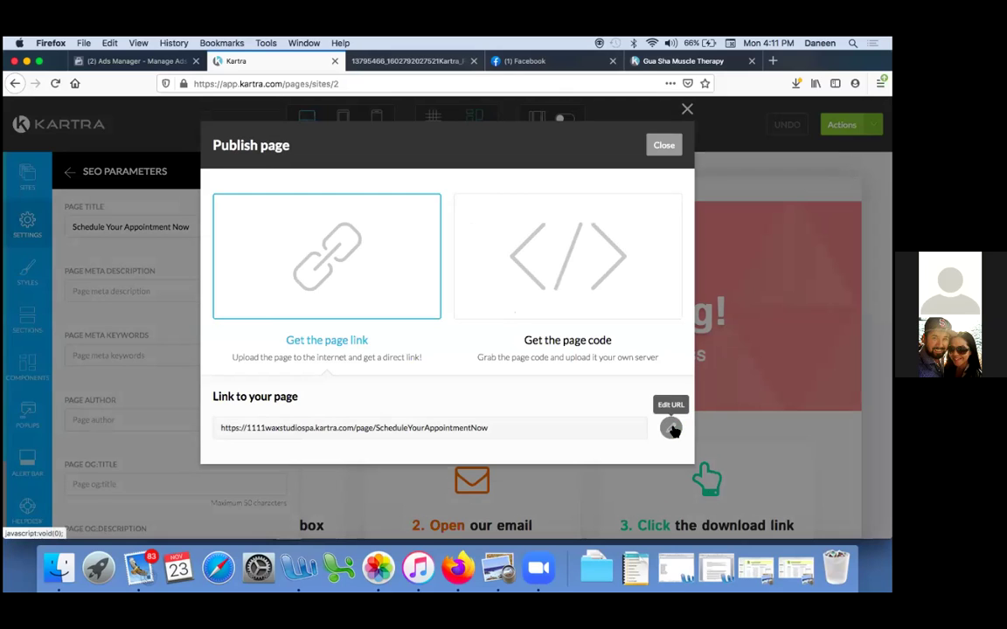
Select and copy the full page URL.
click(539, 435)
key(super+c)
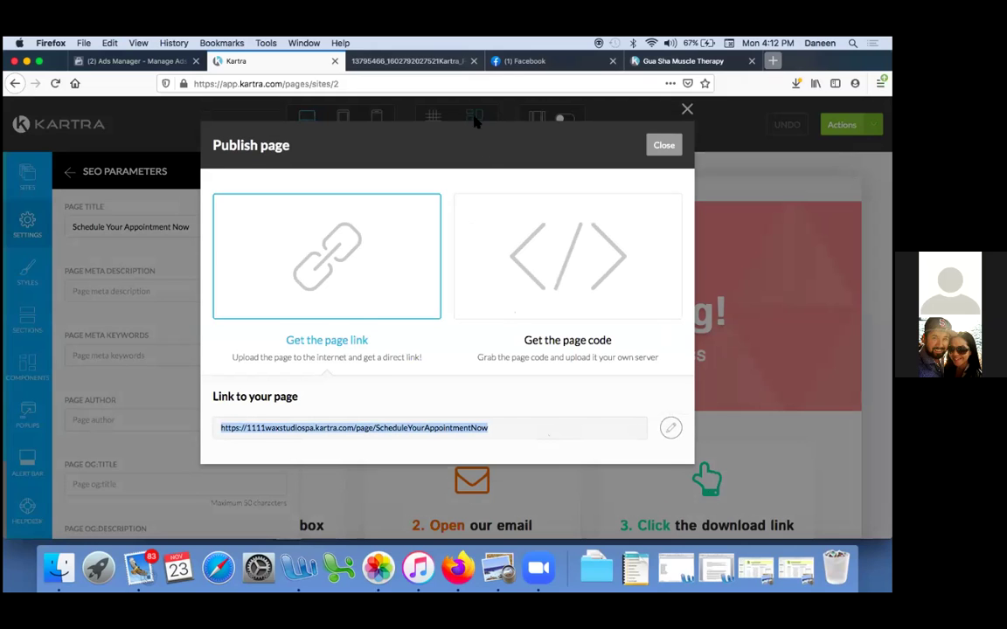
key(super+t)
Load the copied URL in the new Firefox tab, review the live page, and return to Kartra.
click(386, 82)
key(super+v)
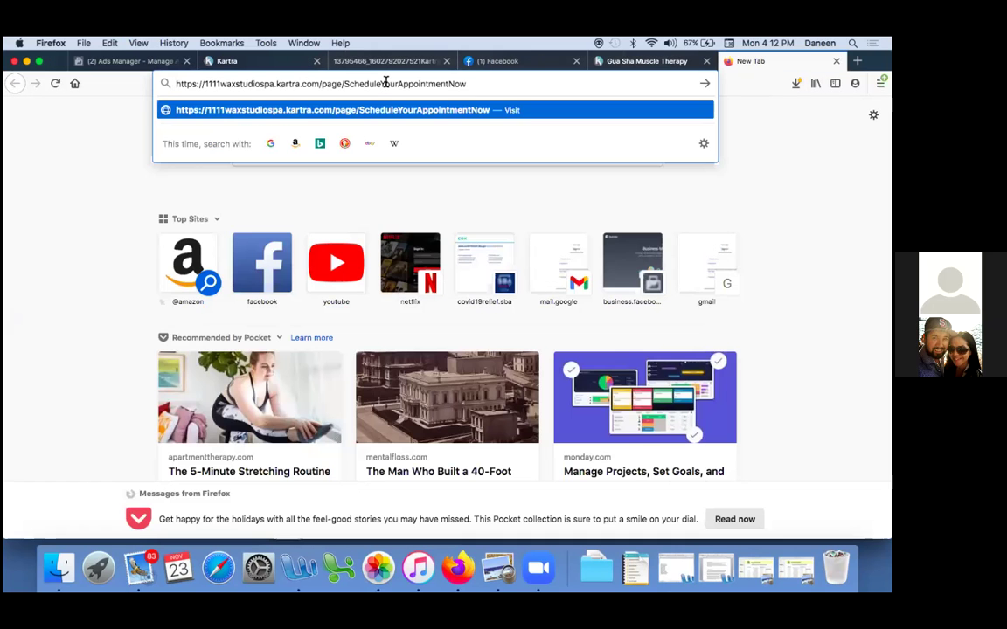
key(Return)
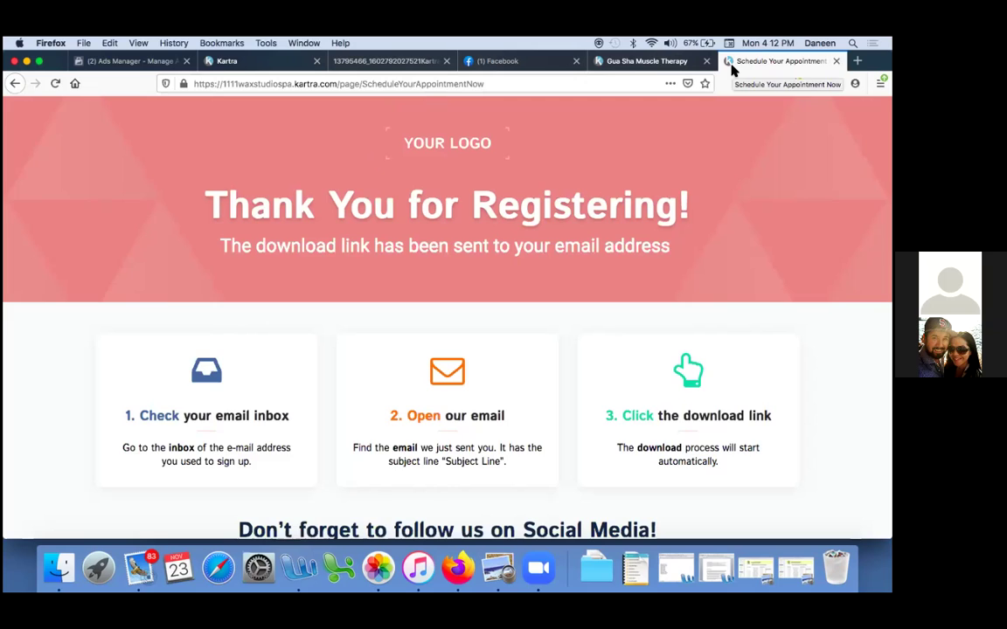
scroll(716, 175, down, 5)
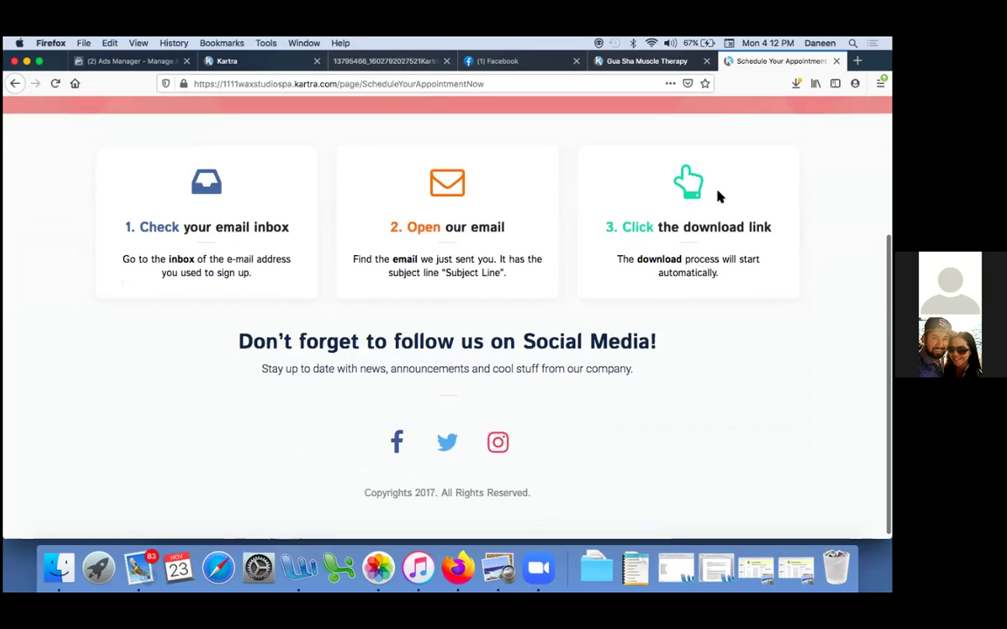
scroll(717, 196, up, 5)
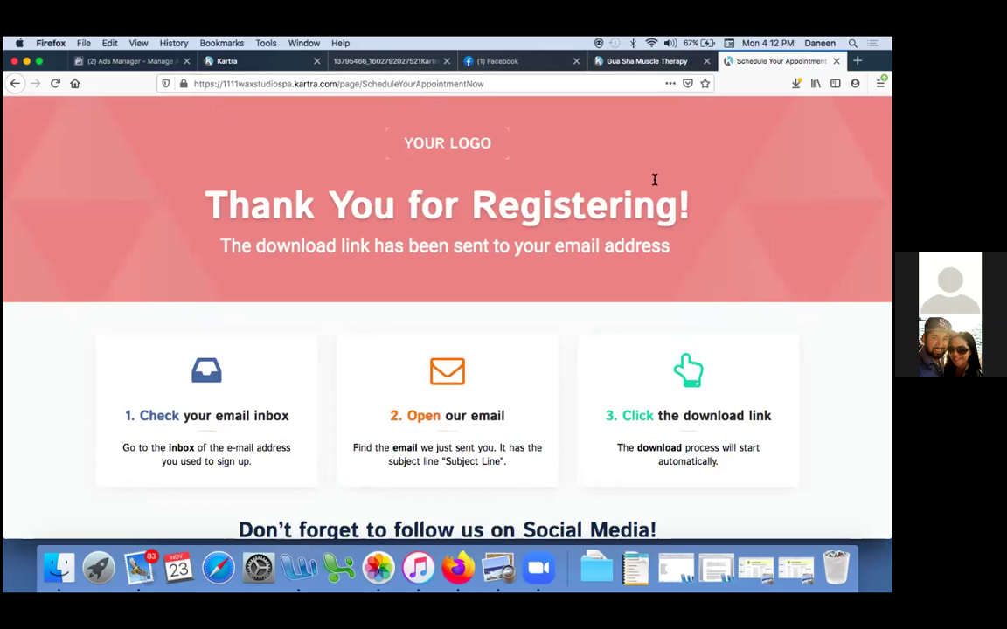
click(282, 66)
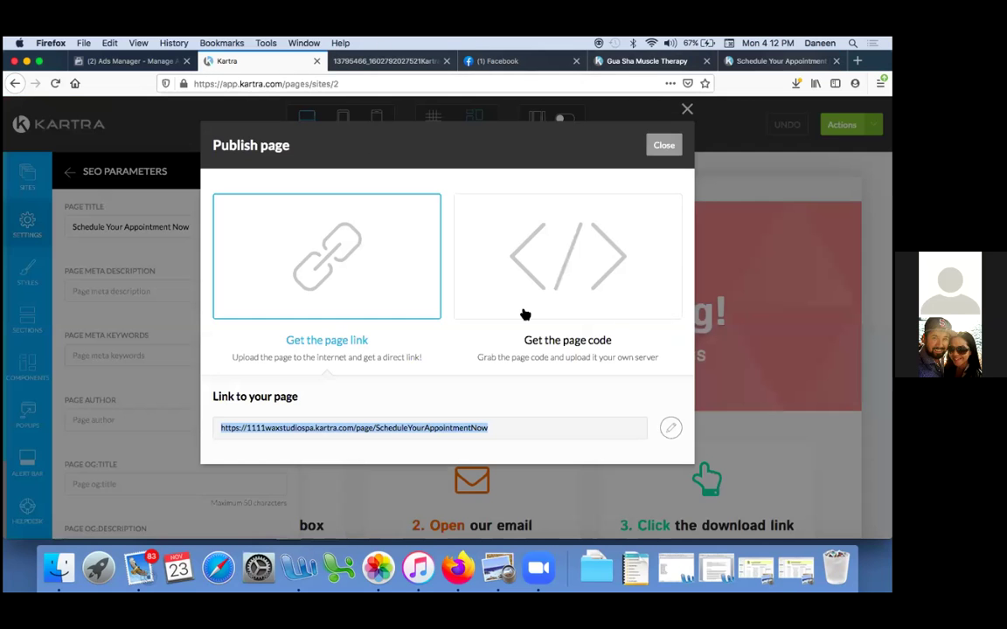
Close the publish dialog and SEO settings panel, then browse the section templates.
click(666, 140)
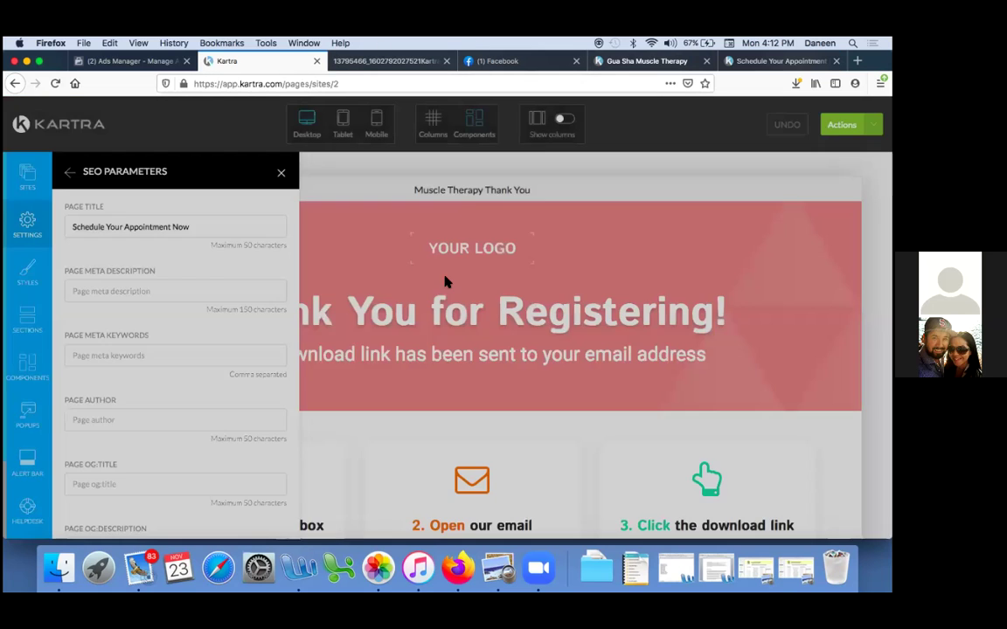
click(280, 172)
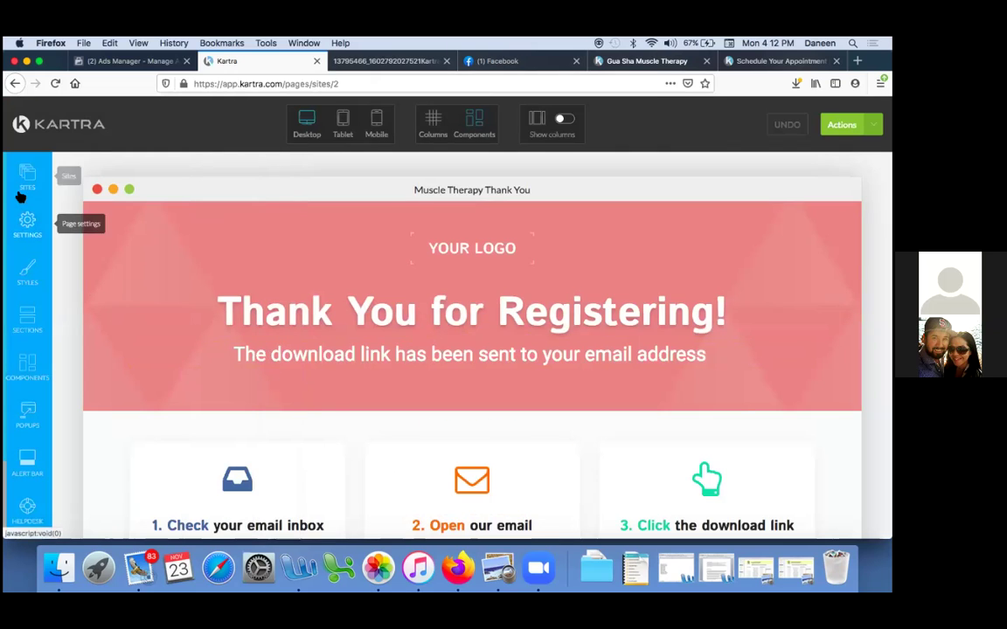
click(31, 322)
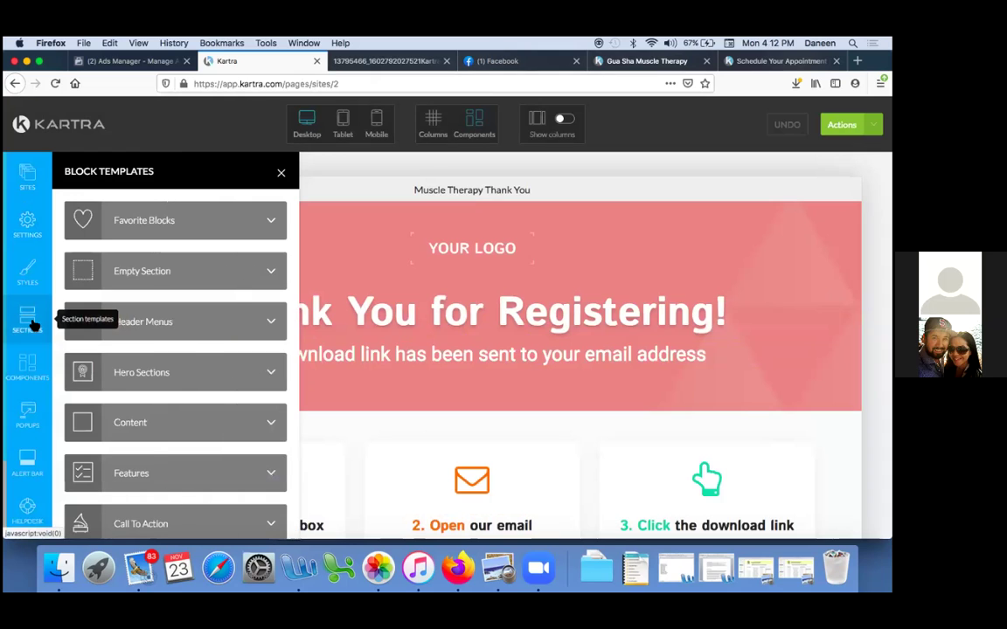
scroll(179, 239, down, 5)
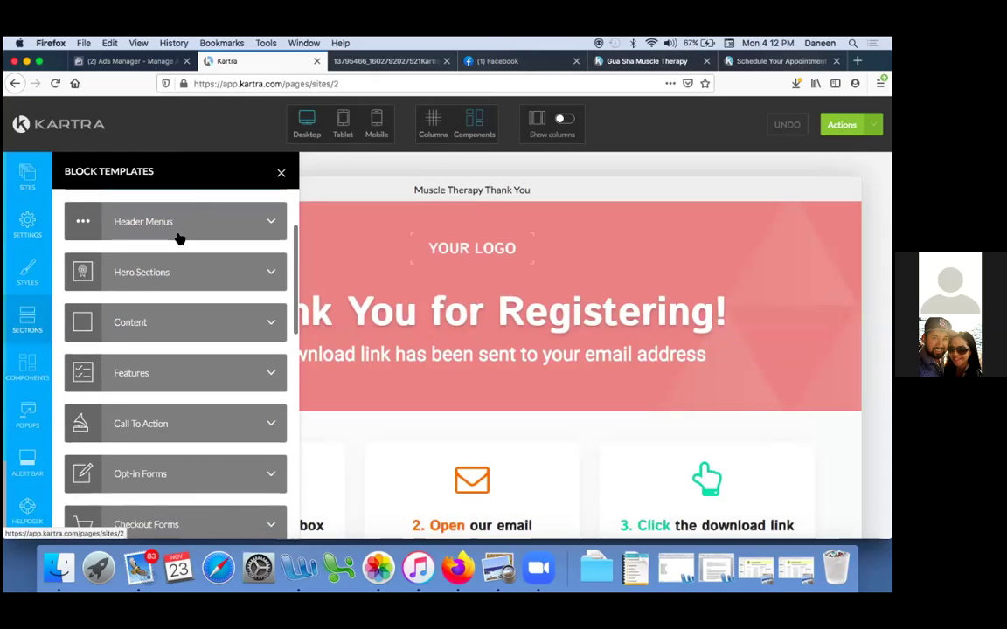
scroll(179, 239, down, 5)
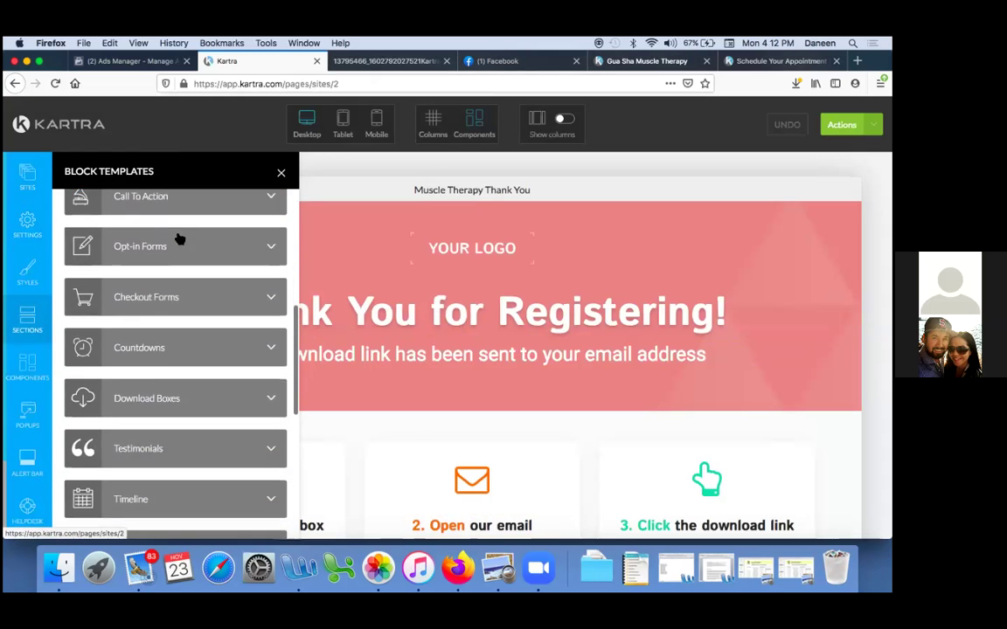
scroll(208, 398, down, 5)
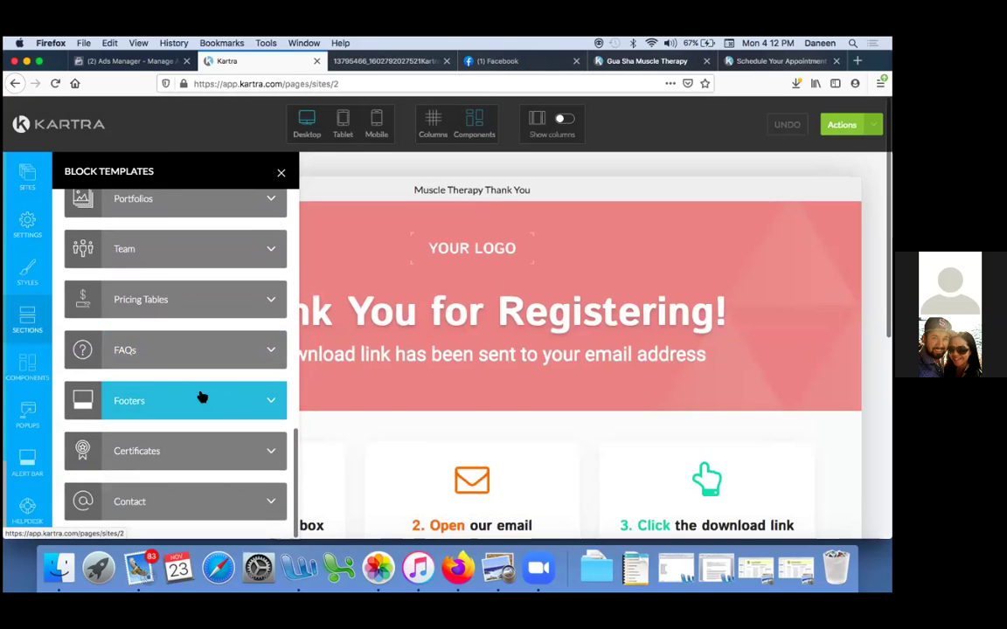
Switch to the component templates and scroll through them to the Videos category.
click(26, 378)
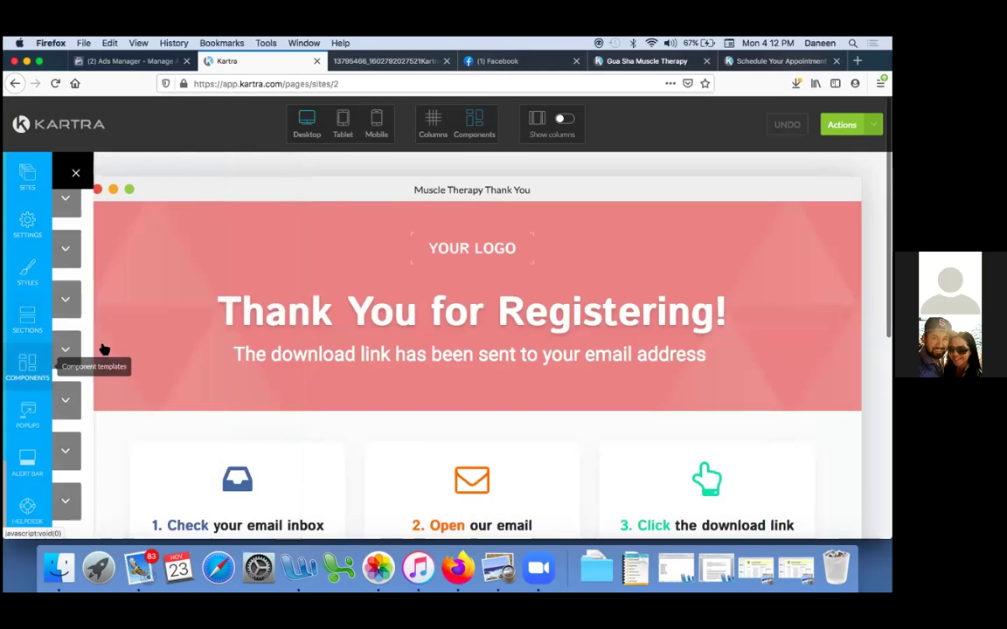
scroll(210, 415, down, 5)
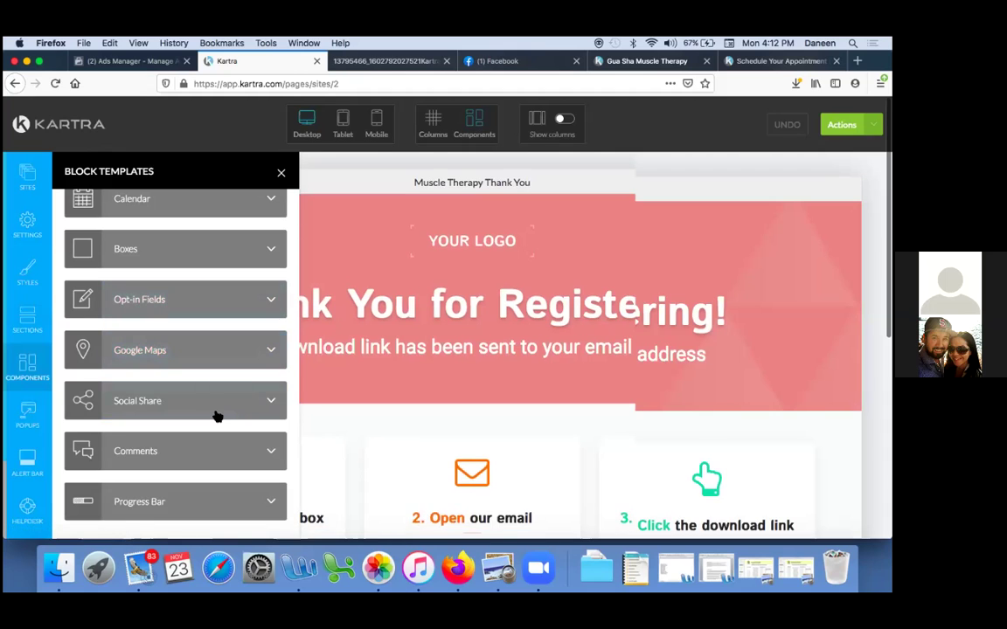
scroll(134, 512, up, 8)
scroll(135, 513, up, 4)
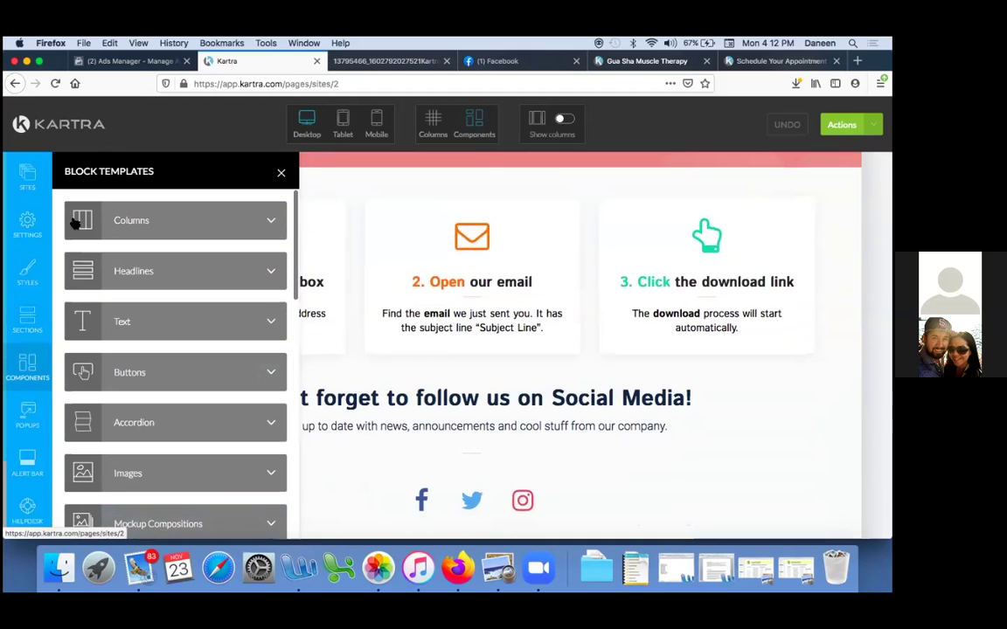
click(131, 464)
scroll(146, 473, down, 5)
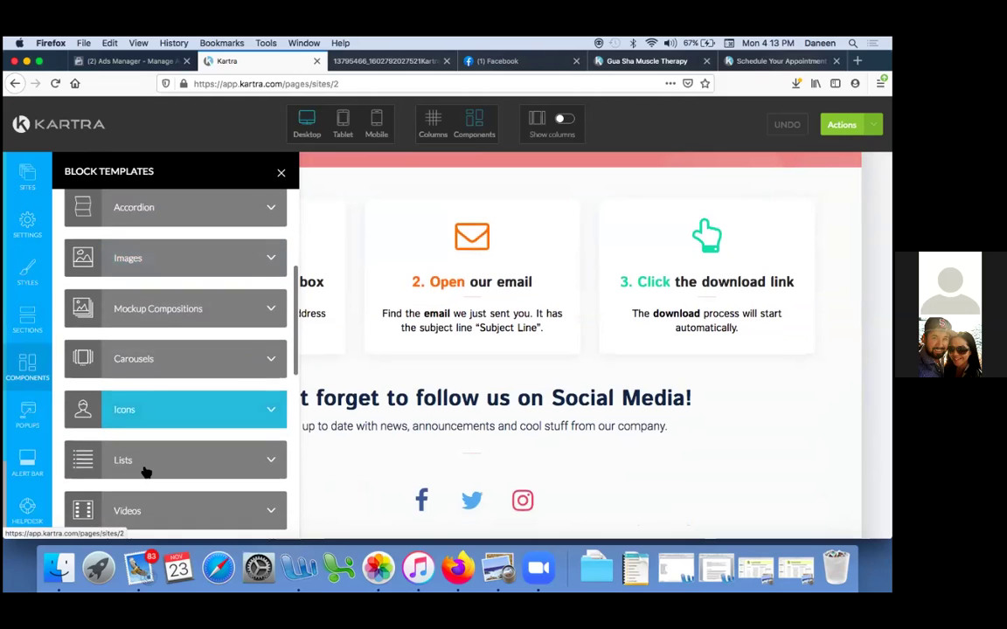
click(150, 390)
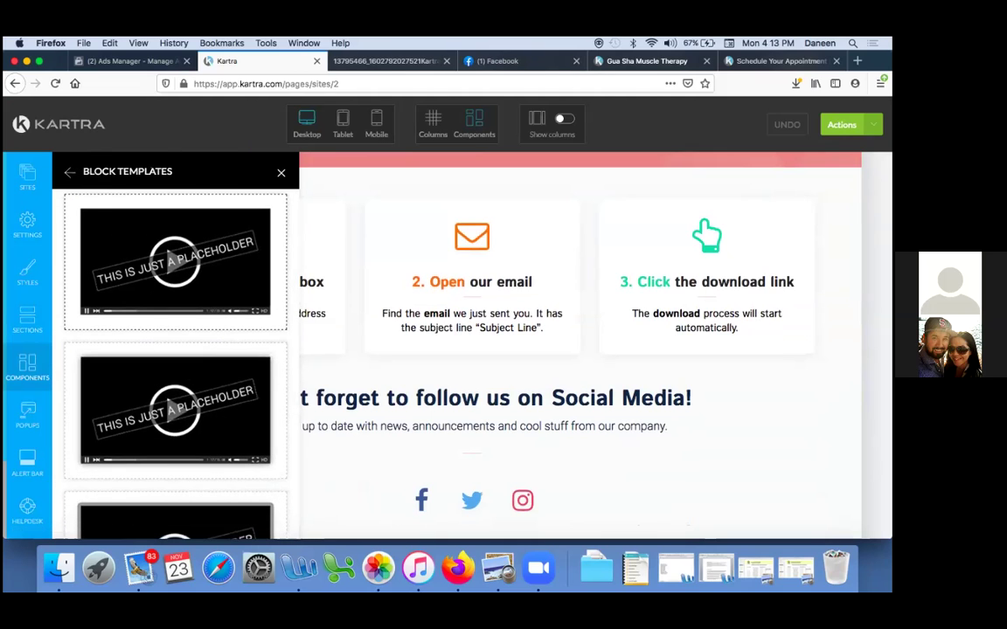
Drag the first video template into the pink header below the download-link heading.
scroll(178, 361, down, 4)
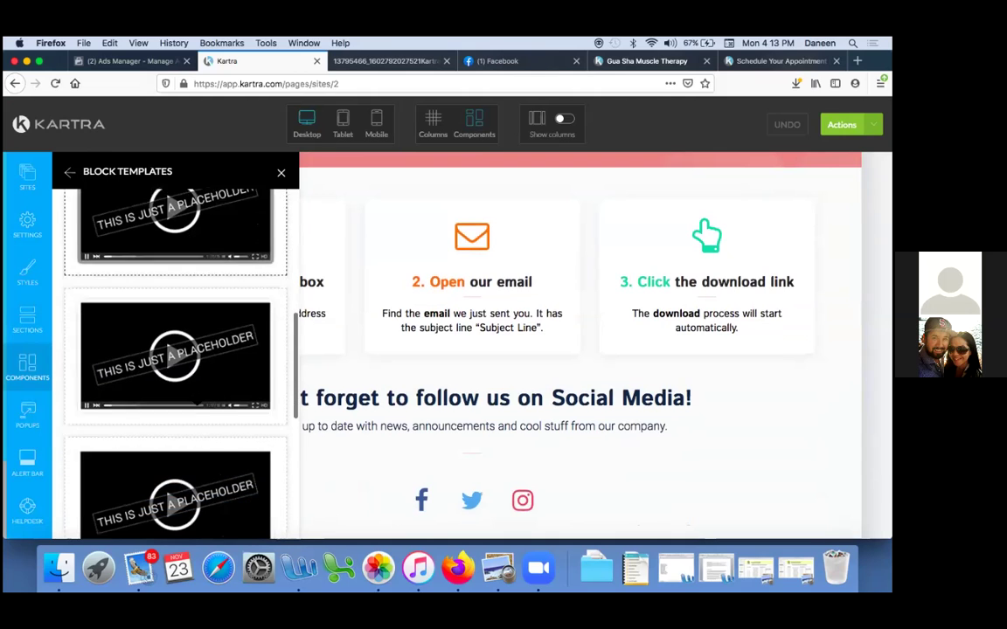
scroll(198, 399, down, 2)
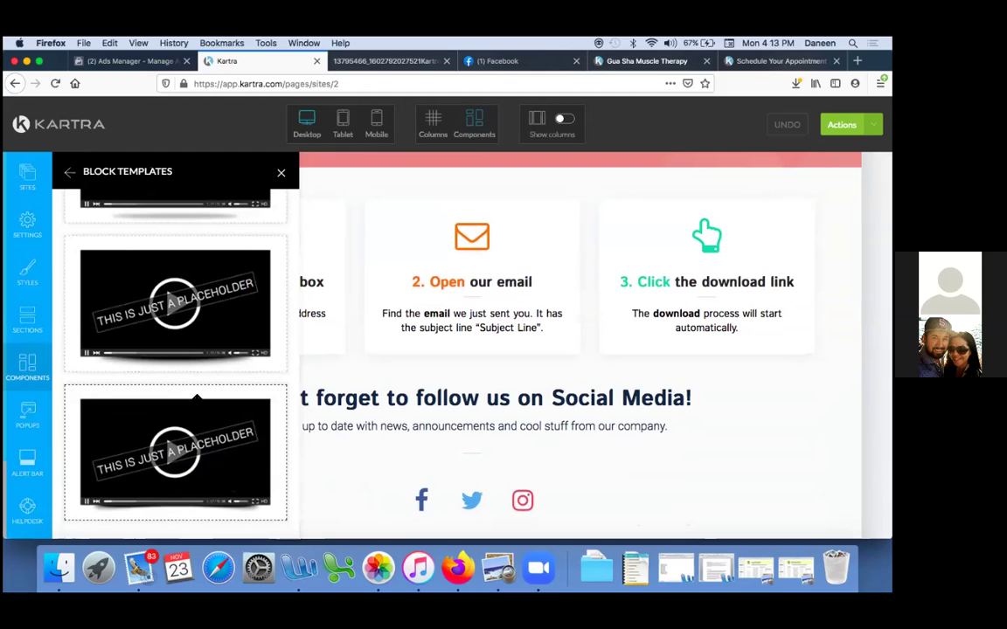
scroll(198, 399, down, 1)
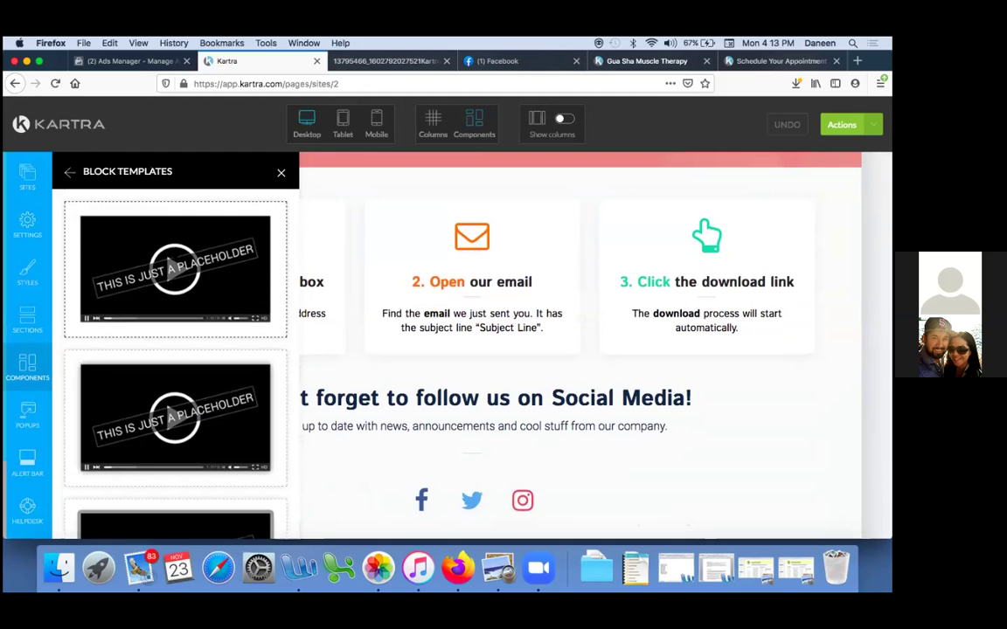
mouse_move(164, 259)
mouse_down()
mouse_move(290, 220)
mouse_move(359, 286)
mouse_move(393, 187)
mouse_up()
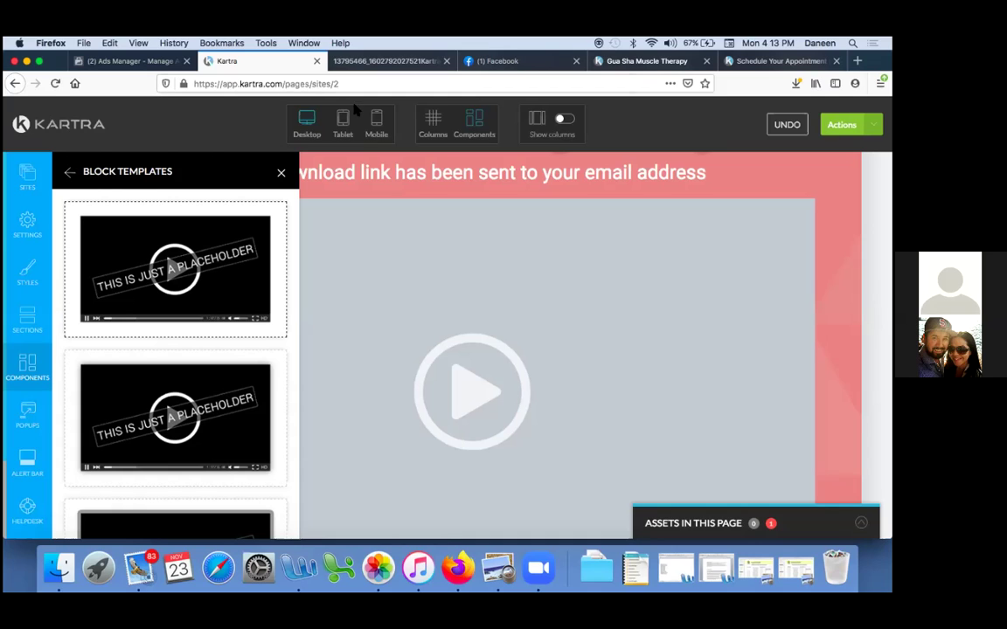
scroll(468, 372, down, 5)
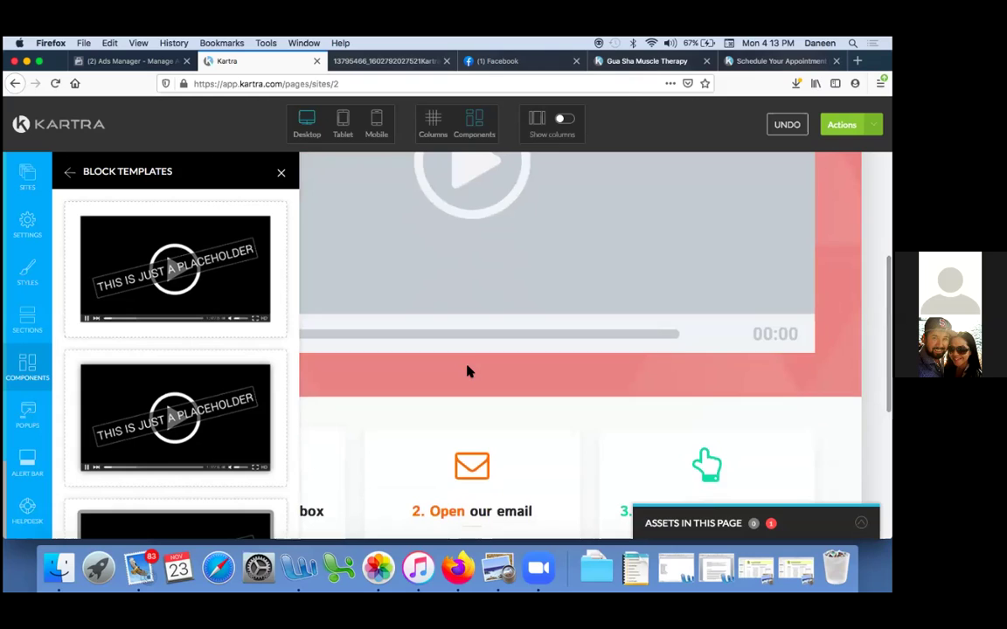
scroll(468, 372, up, 5)
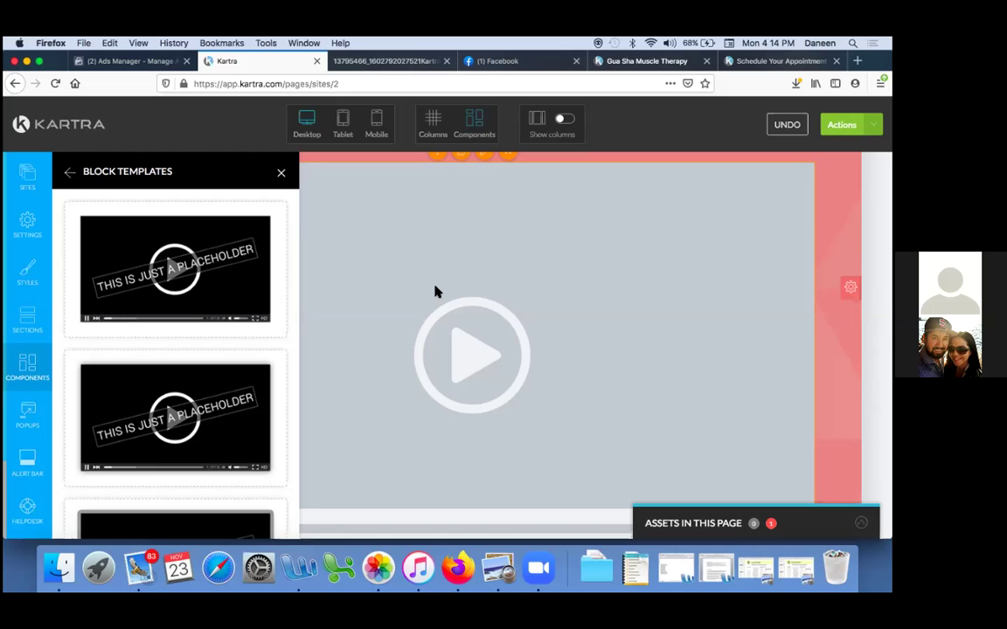
Check the added video block, then exit the editor back to My Pages.
scroll(486, 346, down, 4)
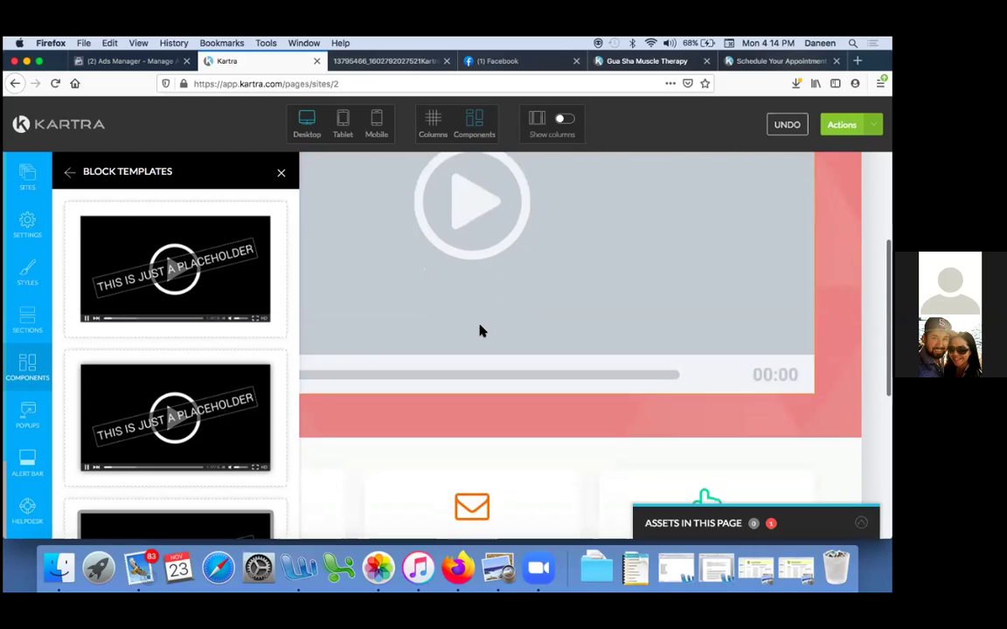
click(480, 330)
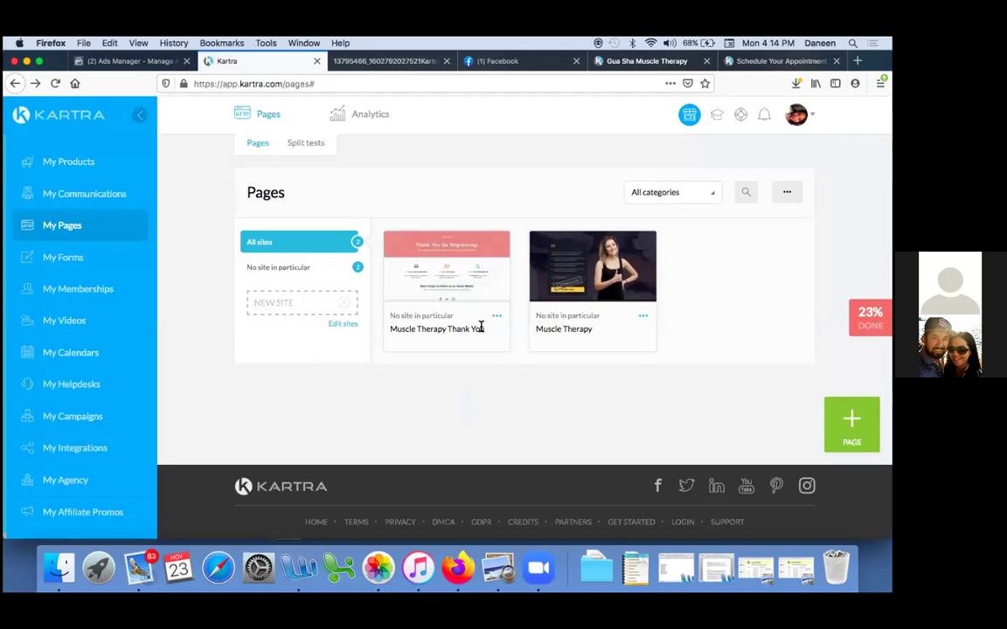
click(443, 266)
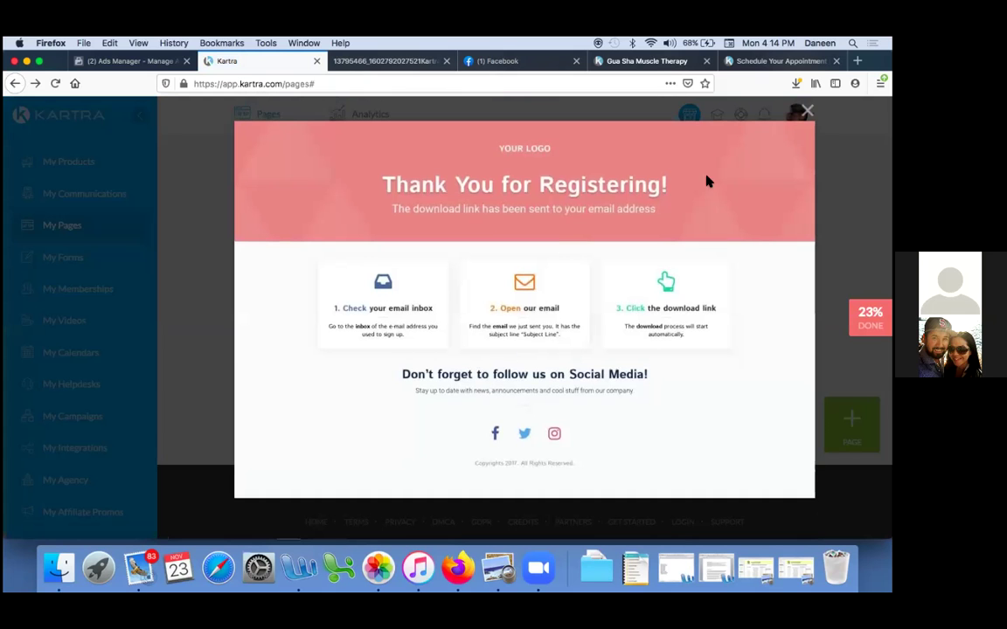
click(807, 110)
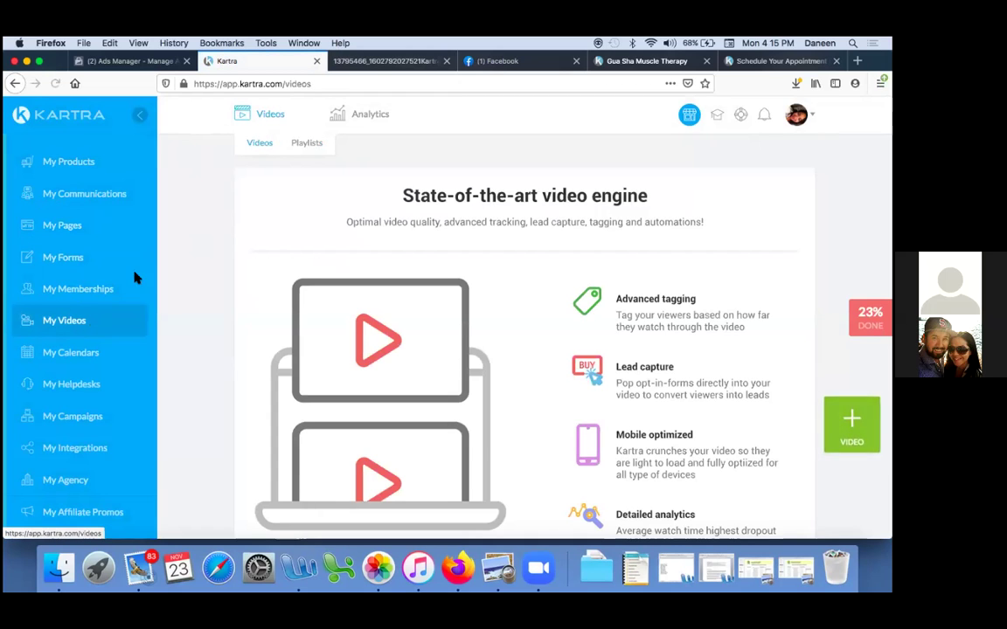
Reload the pages list and open Edit from the Muscle Therapy Thank You card's options.
click(54, 83)
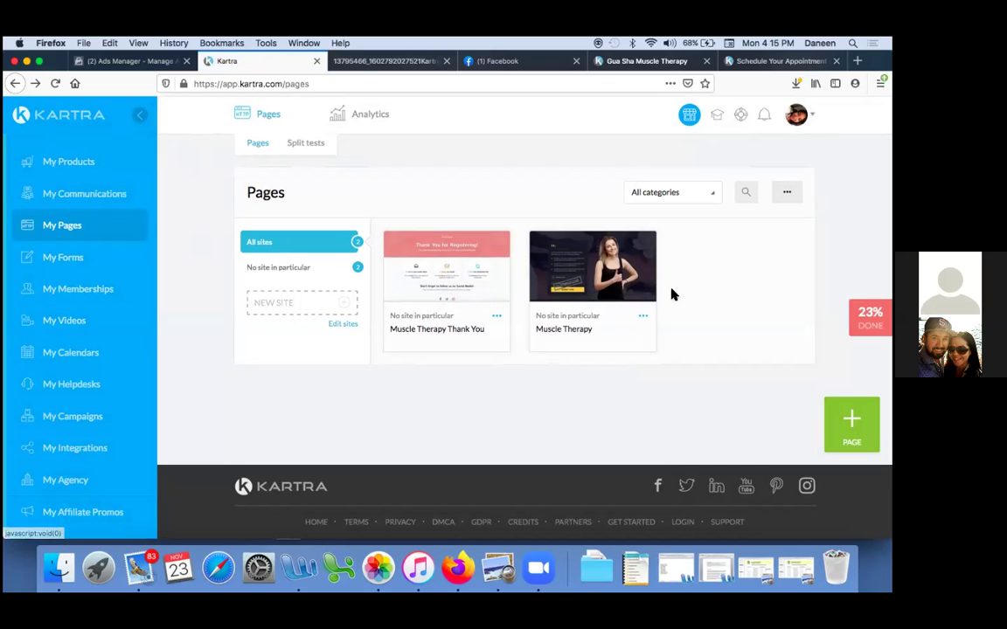
click(642, 316)
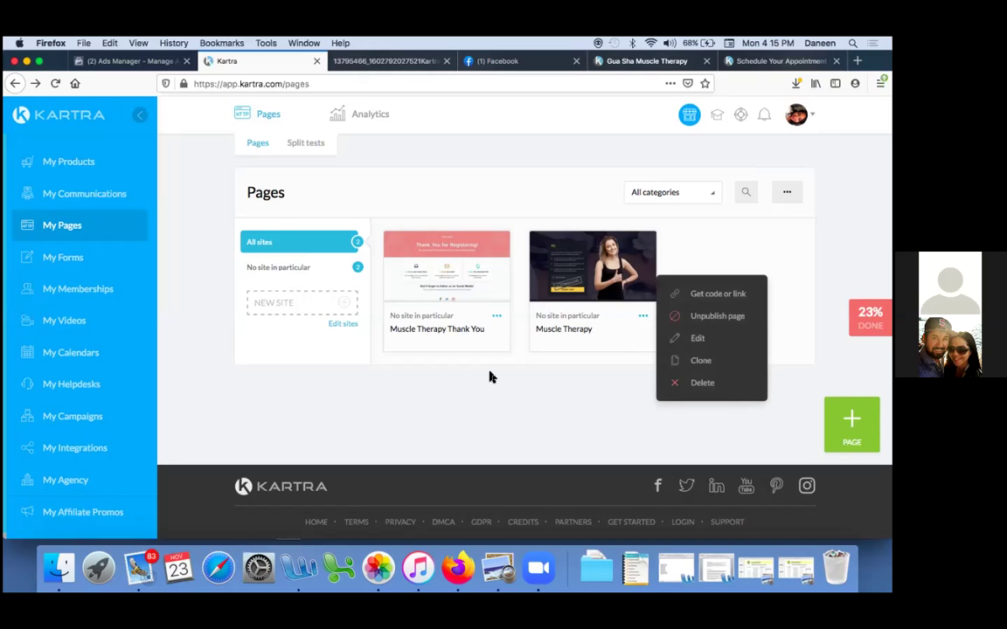
click(497, 315)
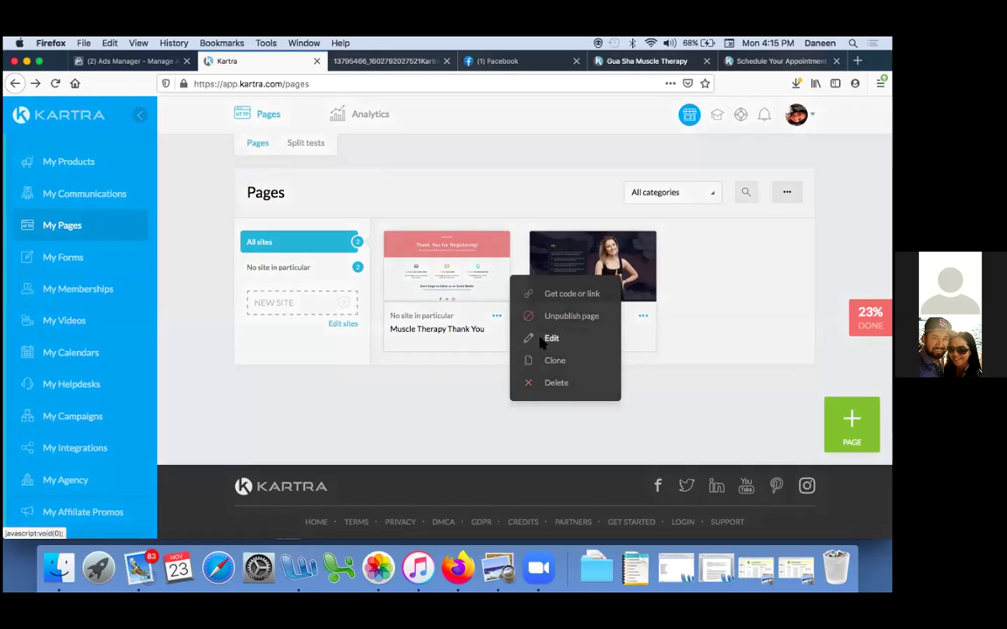
click(541, 338)
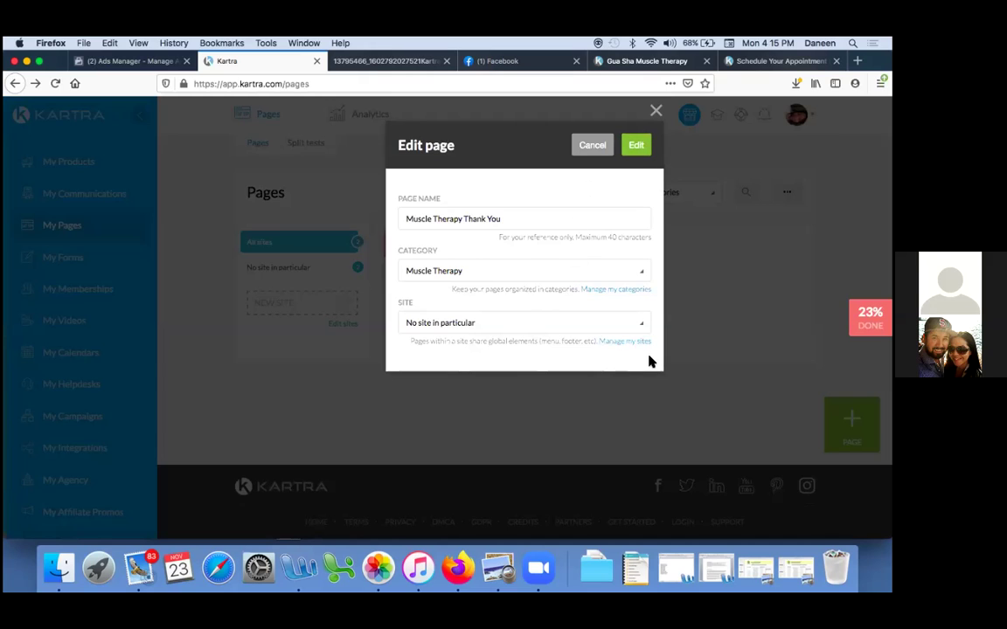
Launch the page builder for Muscle Therapy Thank You from the Edit page dialog.
click(638, 145)
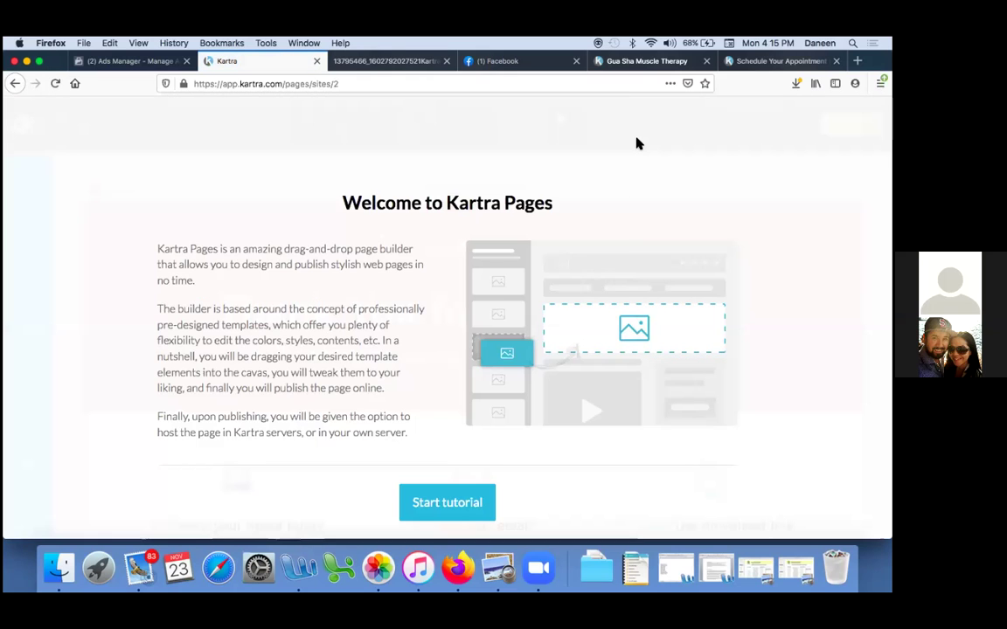
Start the builder tutorial, advance through every screen from Styles to sharing elements, then dismiss it.
scroll(501, 345, down, 2)
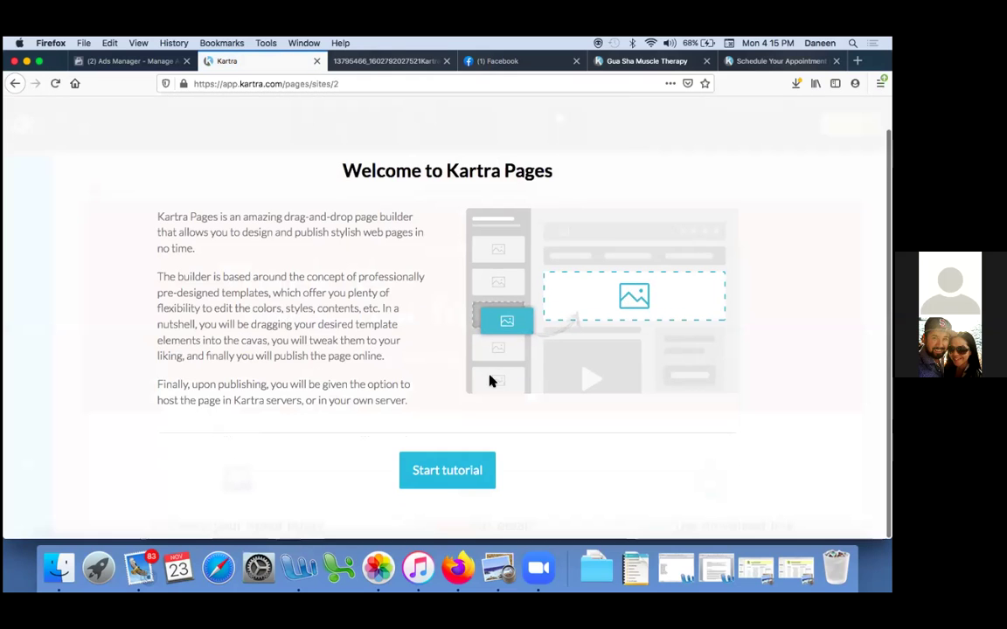
click(450, 475)
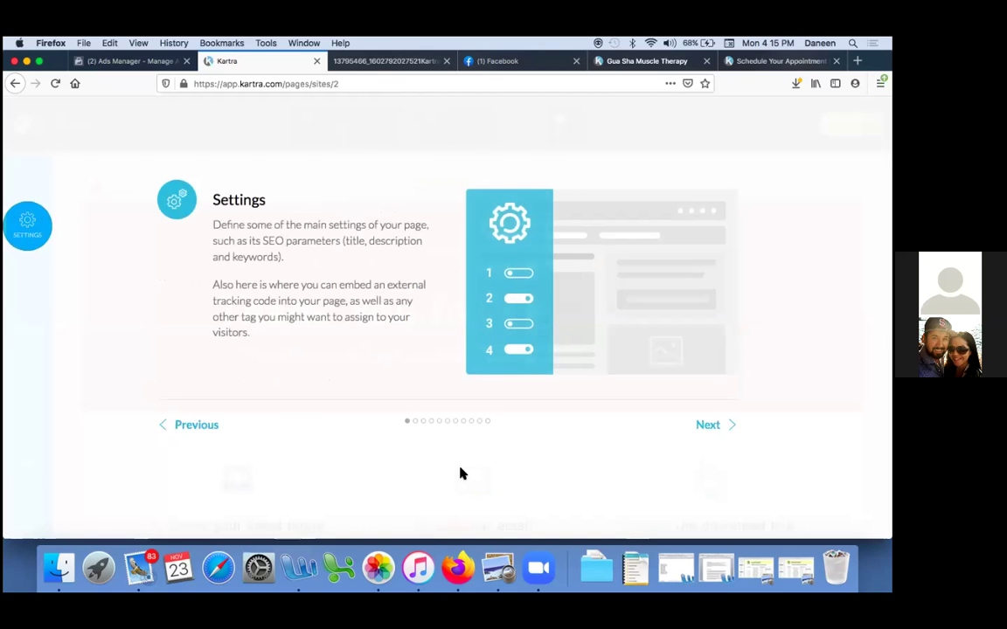
click(705, 425)
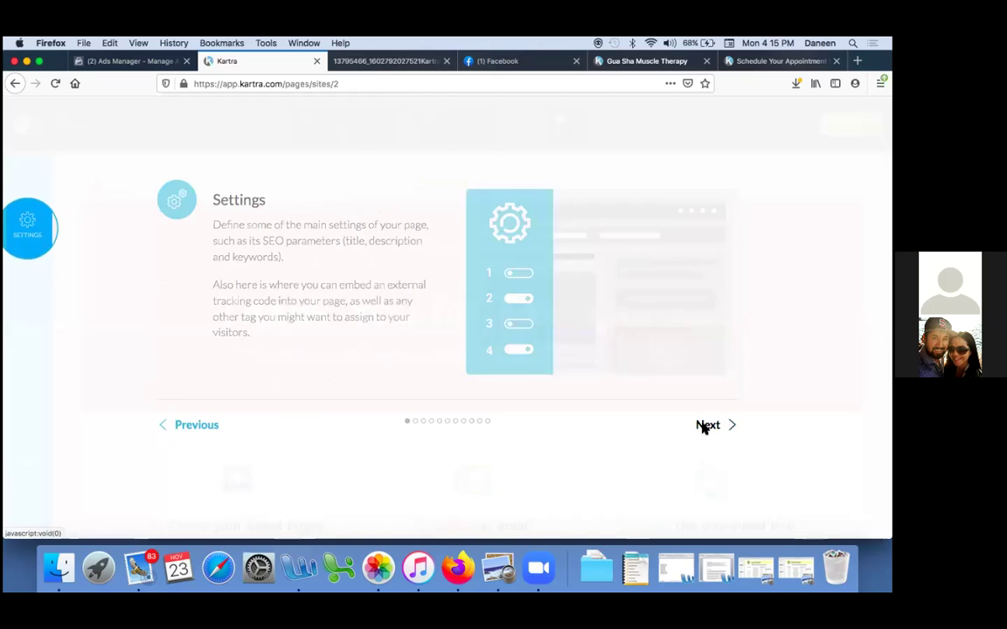
click(705, 425)
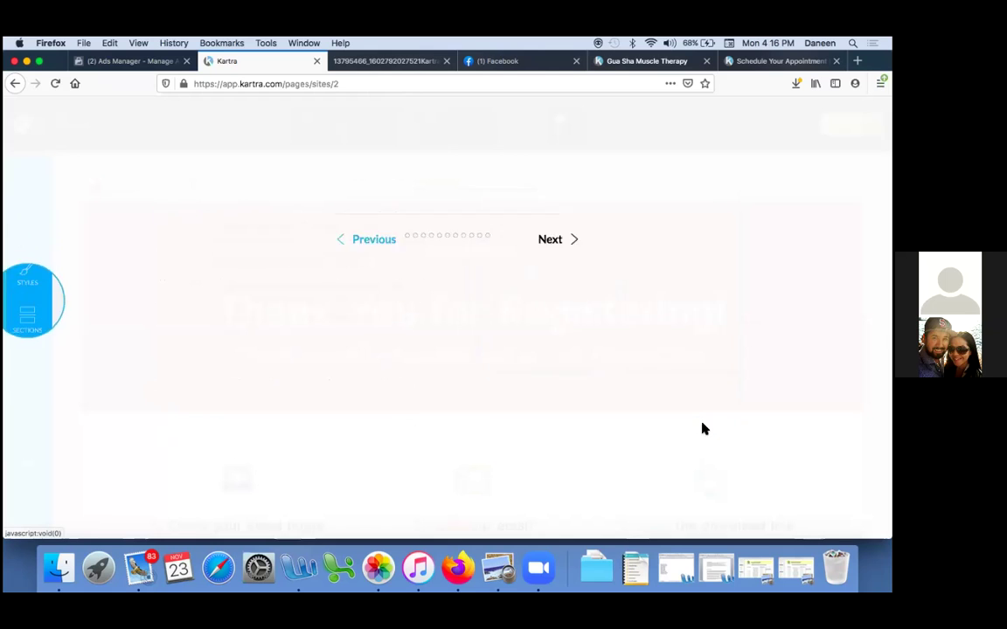
scroll(703, 485, down, 2)
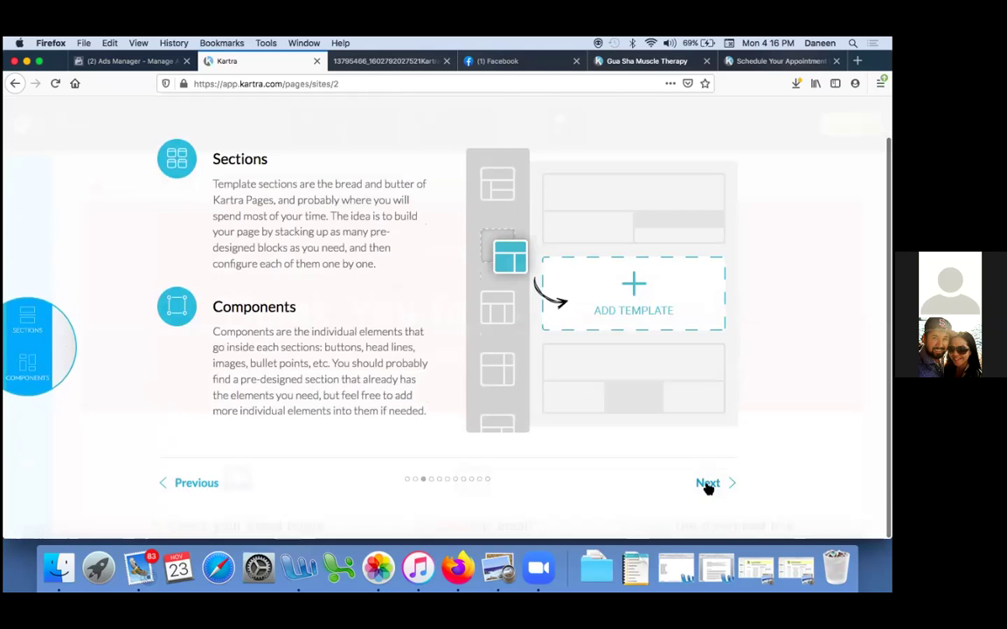
click(708, 484)
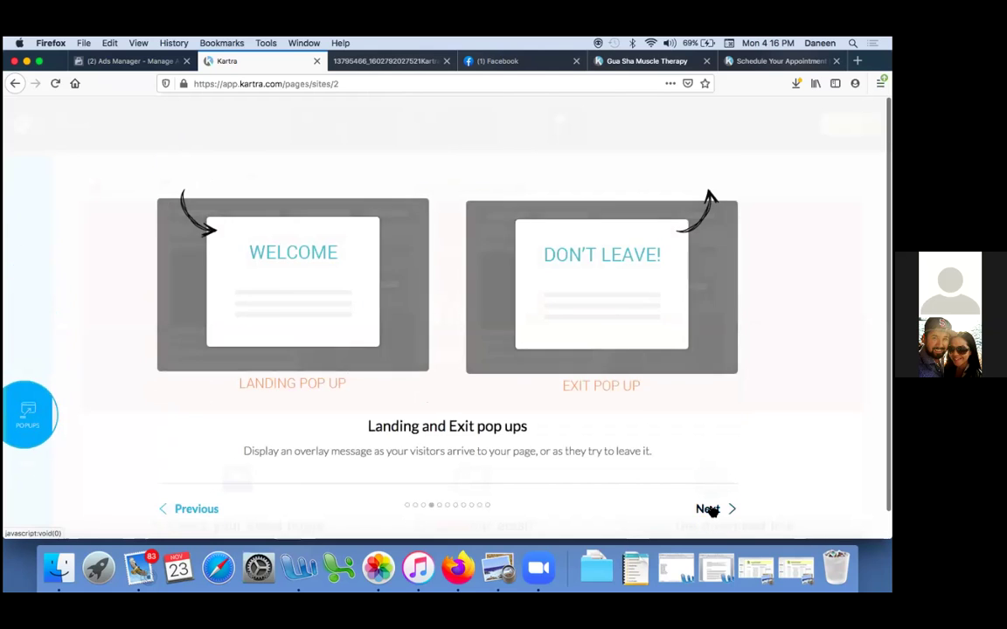
click(710, 509)
click(708, 426)
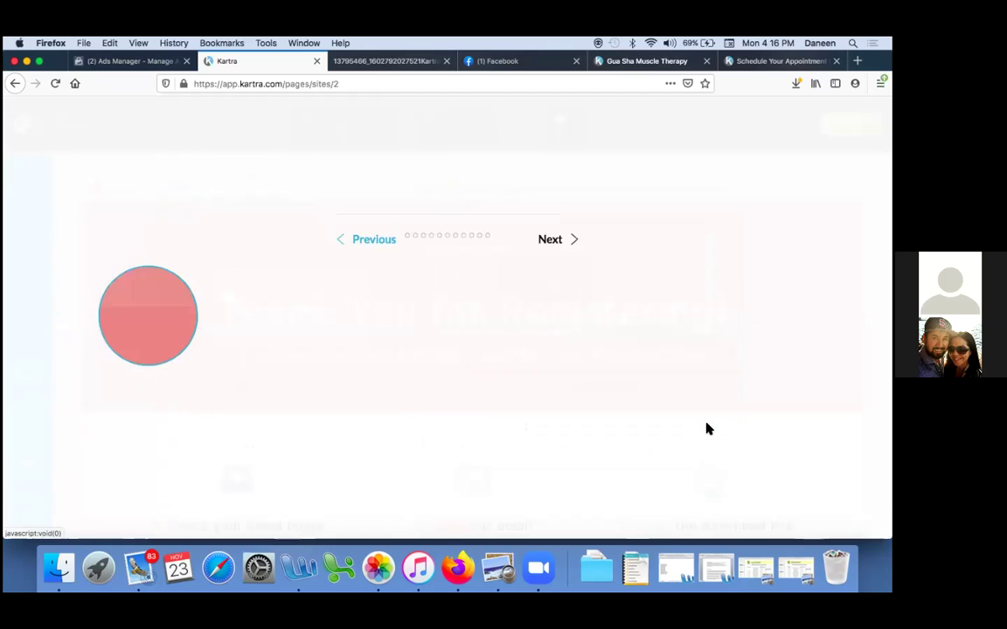
click(708, 514)
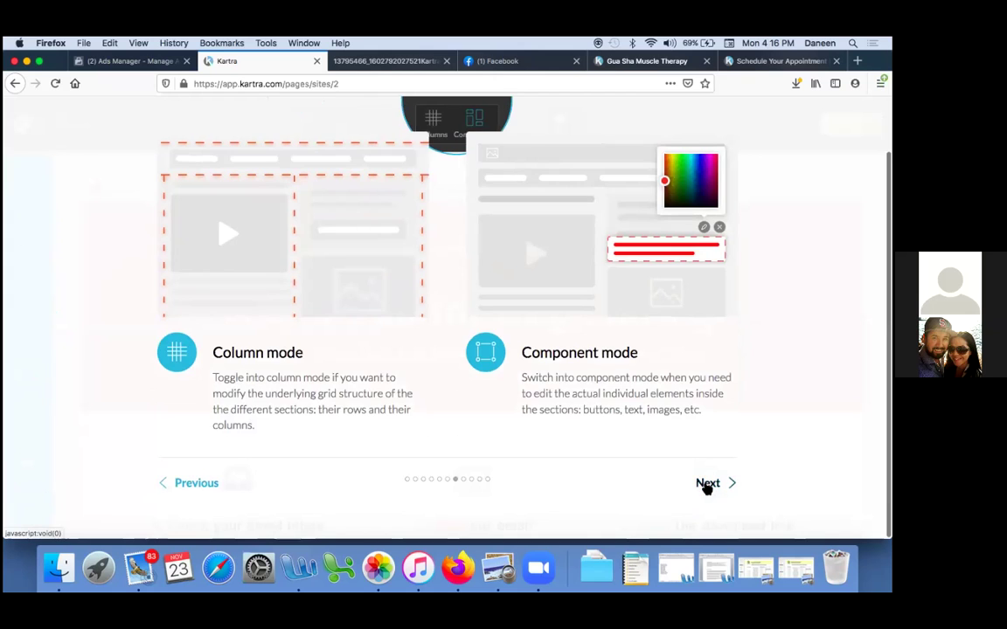
click(707, 484)
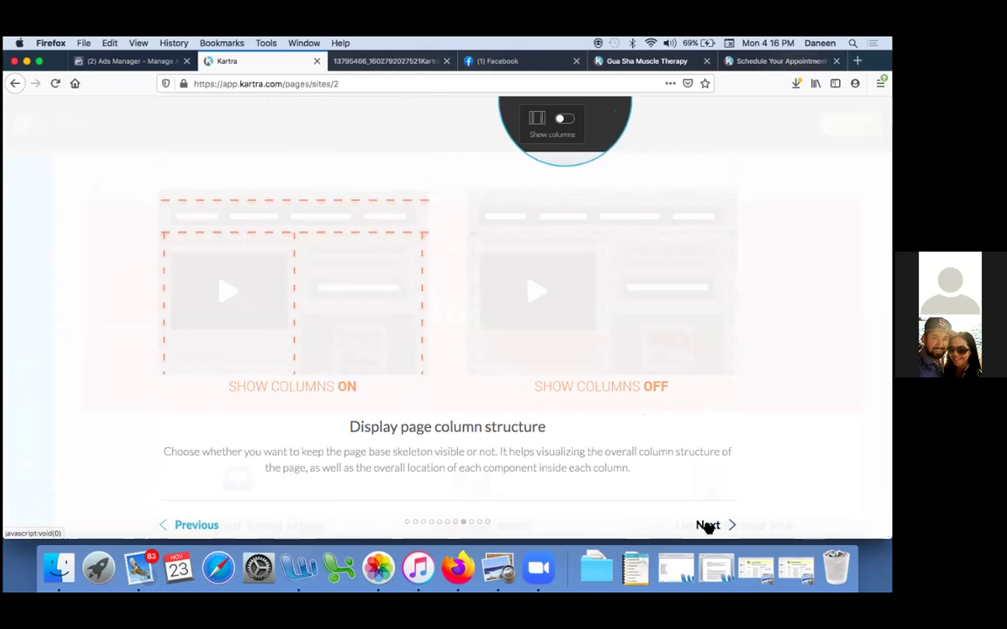
click(707, 526)
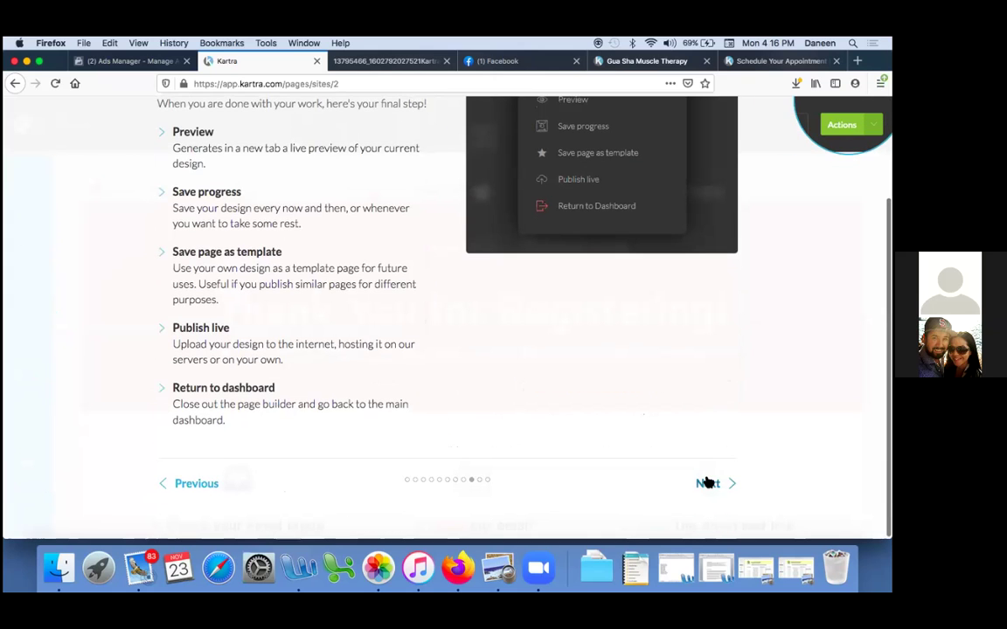
click(708, 484)
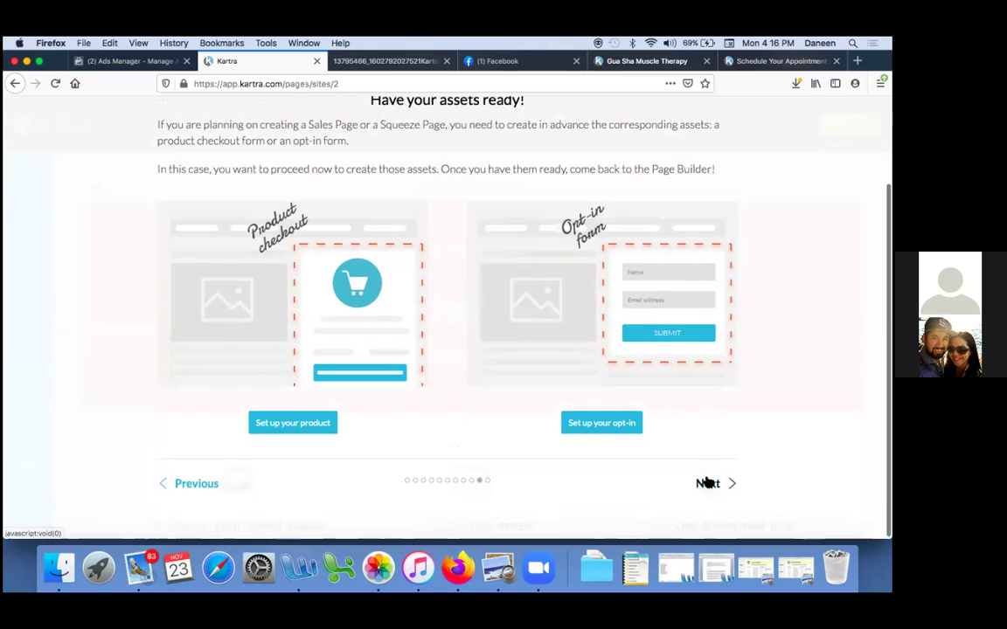
click(707, 483)
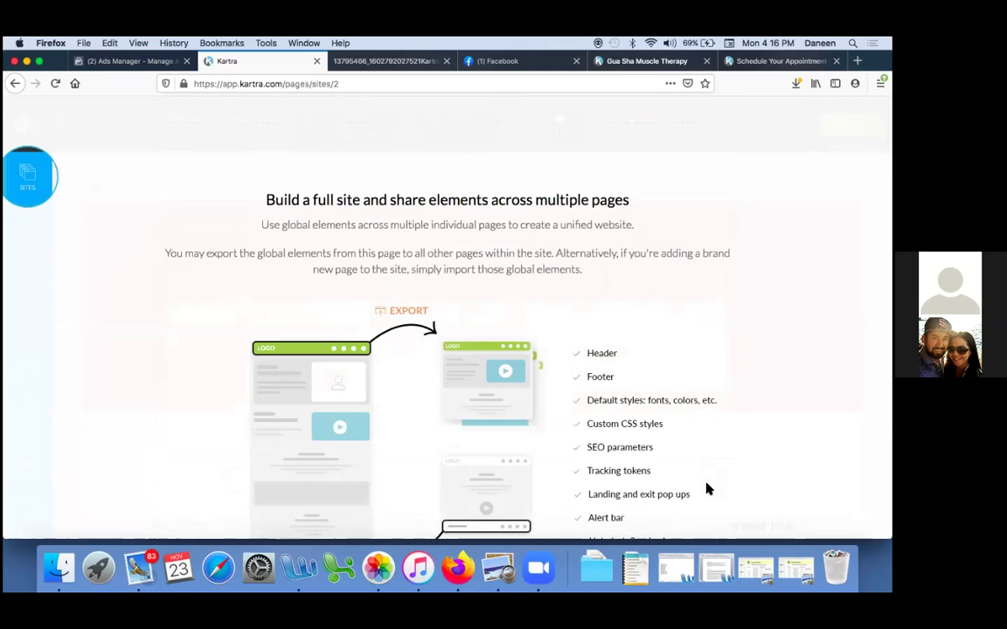
click(707, 485)
click(706, 451)
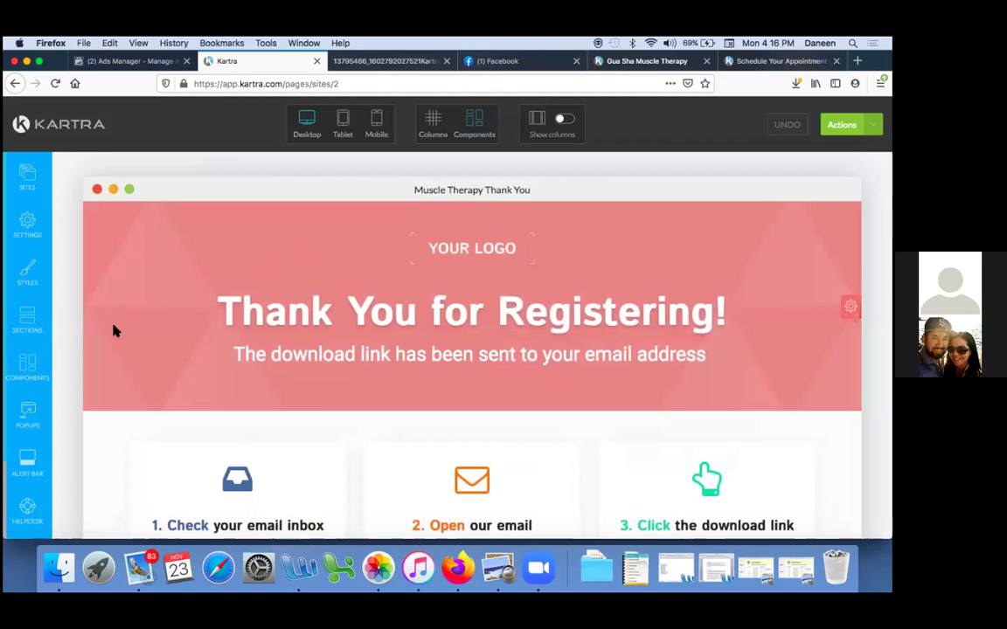
Open the Components panel and scroll through the component templates.
click(31, 372)
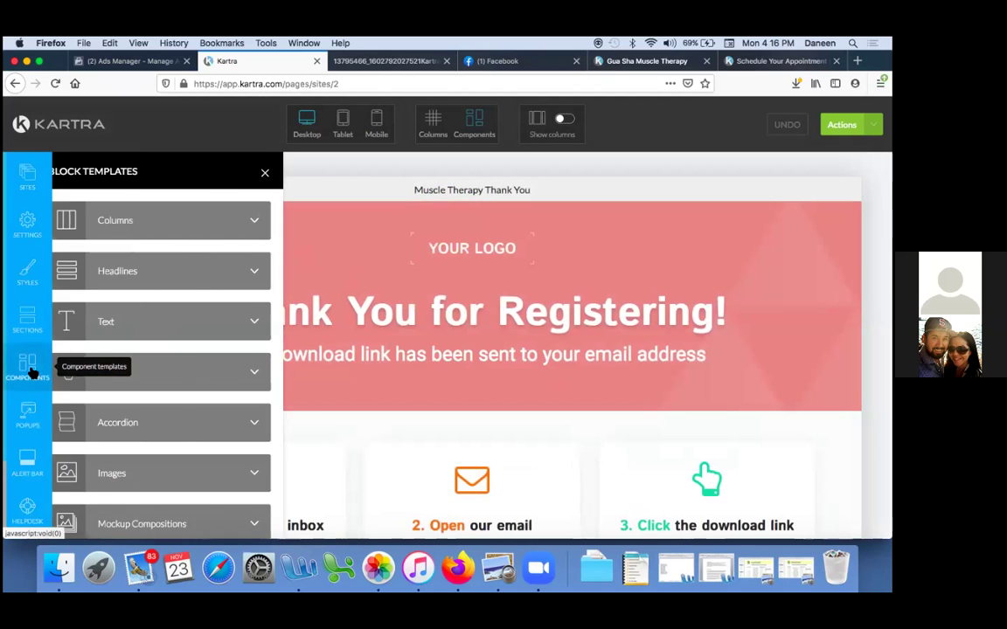
scroll(153, 426, down, 3)
scroll(153, 426, down, 5)
scroll(152, 427, up, 5)
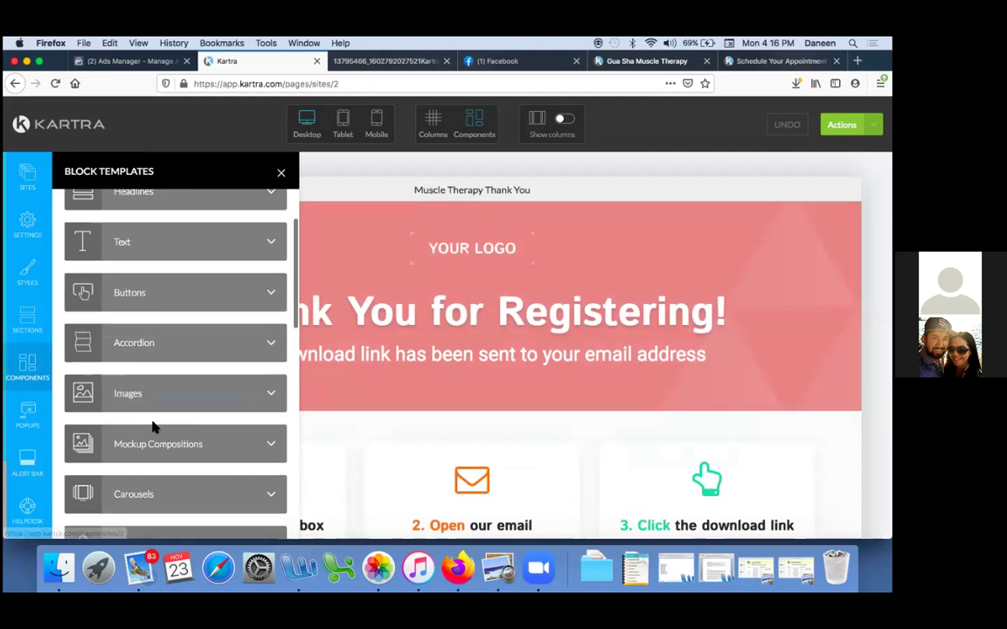
scroll(153, 426, up, 2)
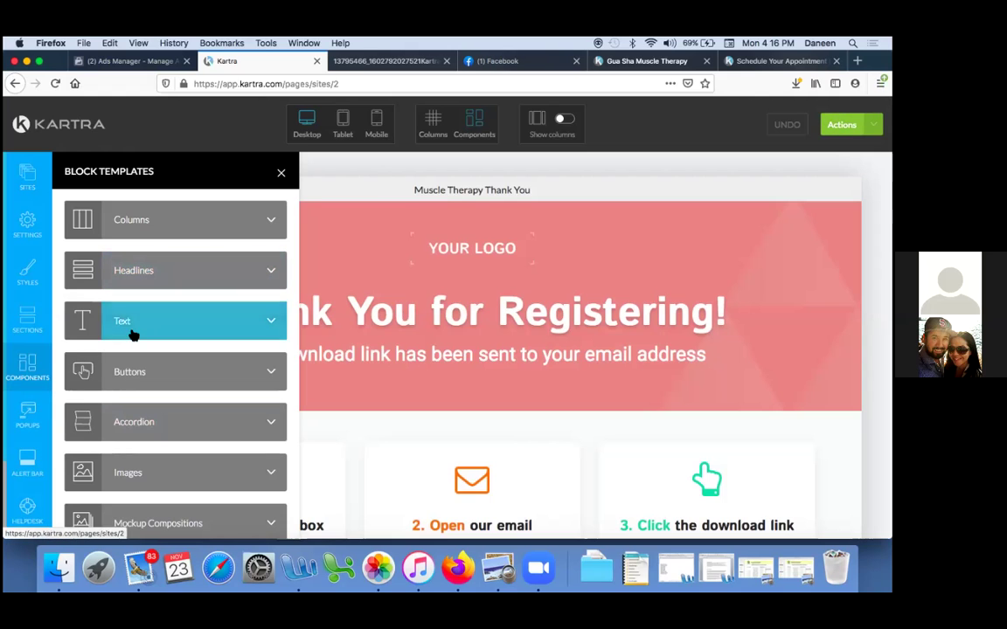
scroll(133, 336, down, 3)
scroll(133, 335, down, 15)
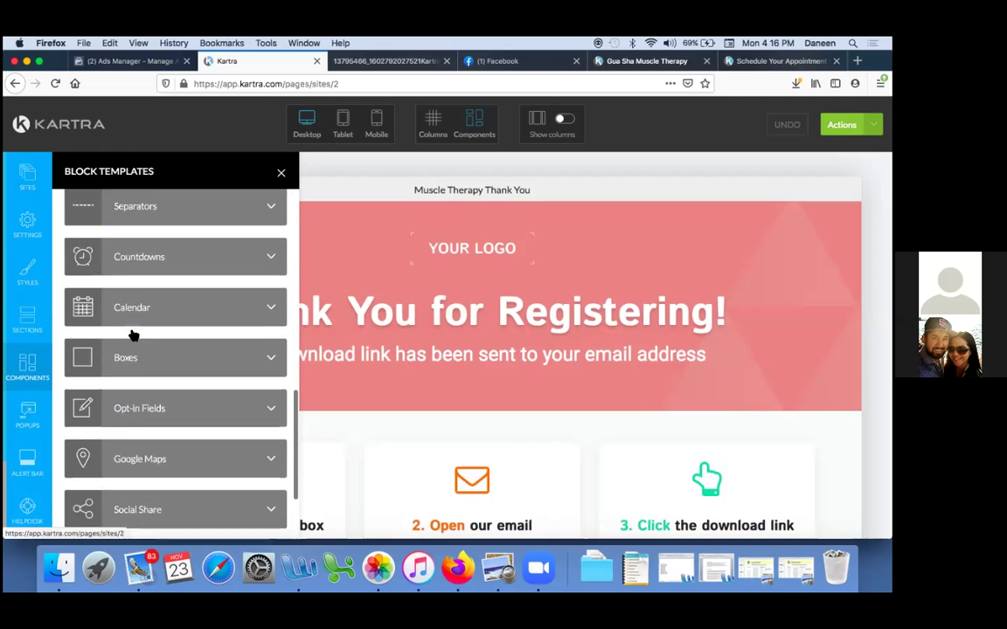
Look over the section templates, then return to Components and open the Videos category.
click(24, 322)
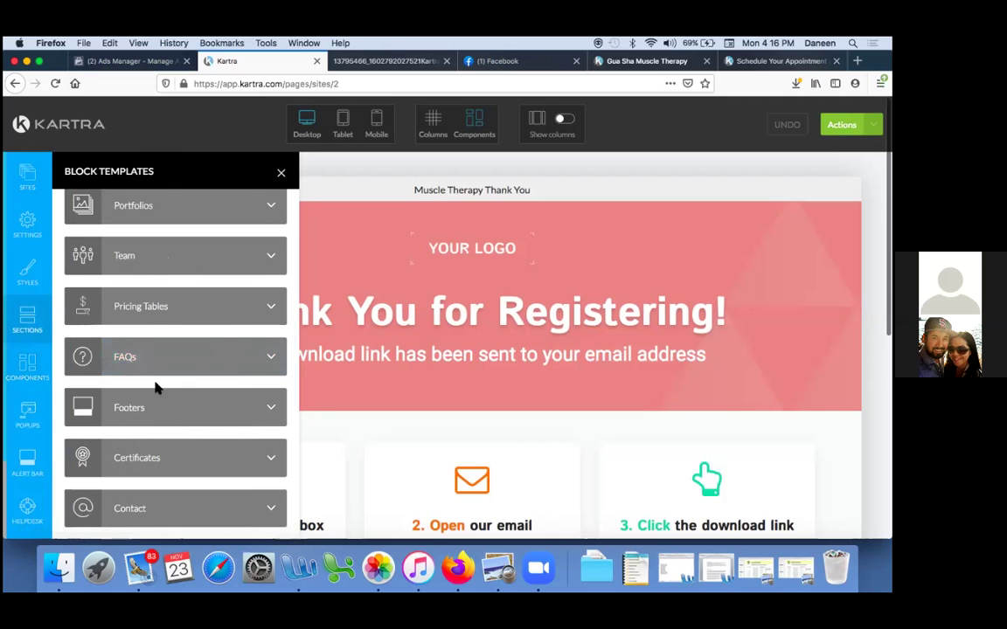
scroll(156, 387, up, 10)
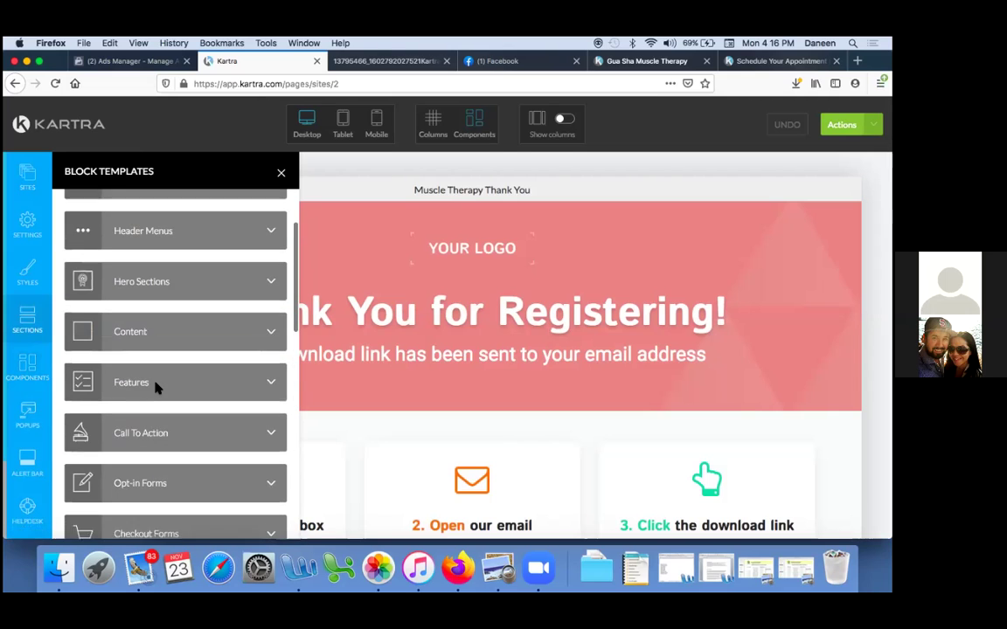
scroll(158, 387, up, 3)
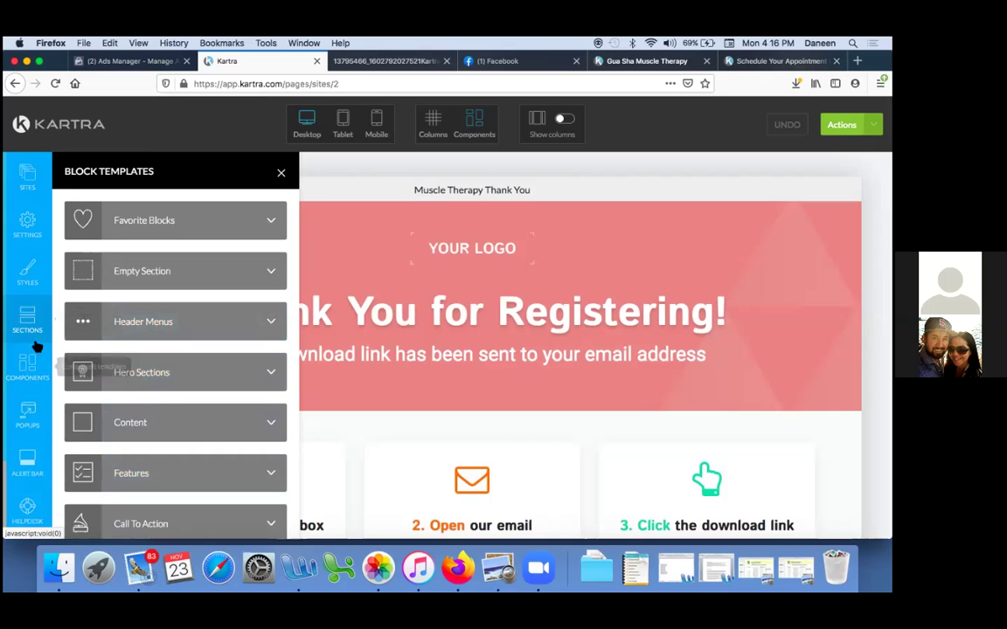
click(25, 374)
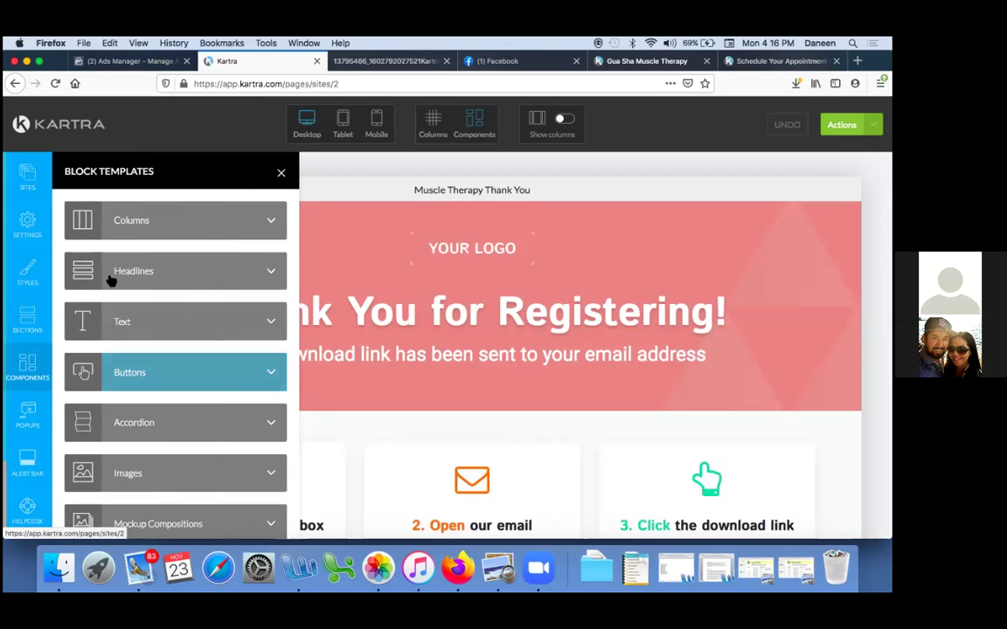
scroll(135, 447, down, 4)
scroll(139, 451, down, 4)
click(148, 393)
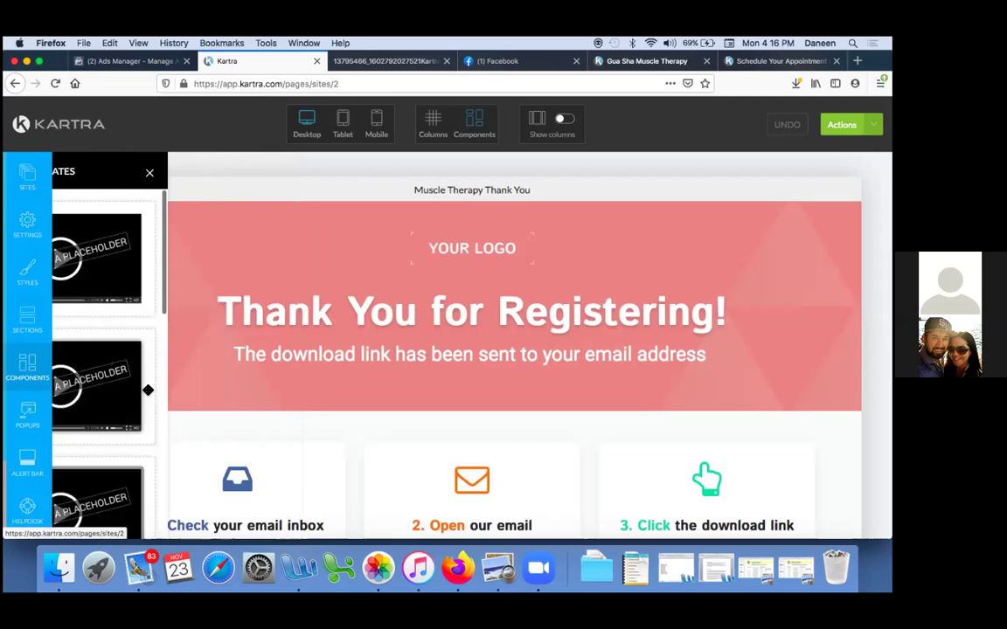